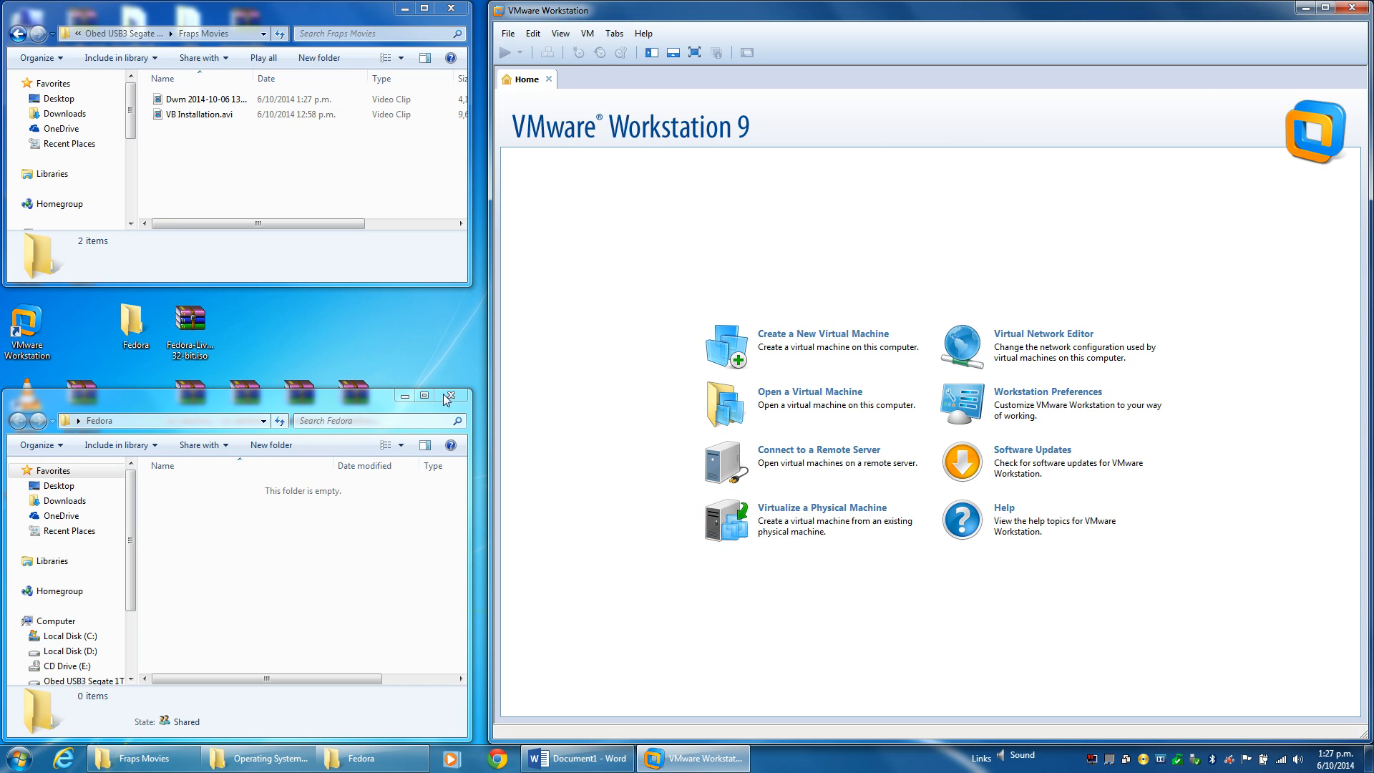
Check the free space on Local Disk (C:) in the Computer drives overview.
left_click(166, 327)
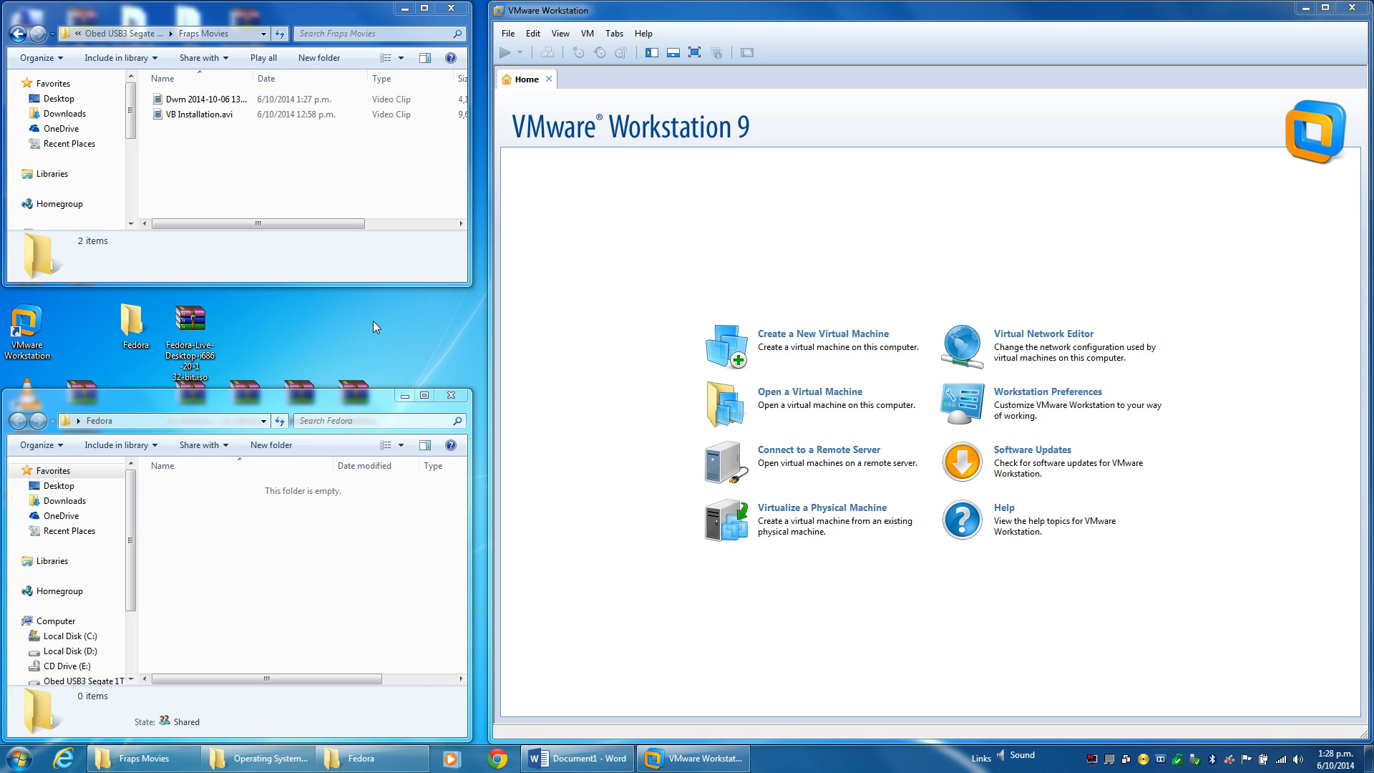
key("super")
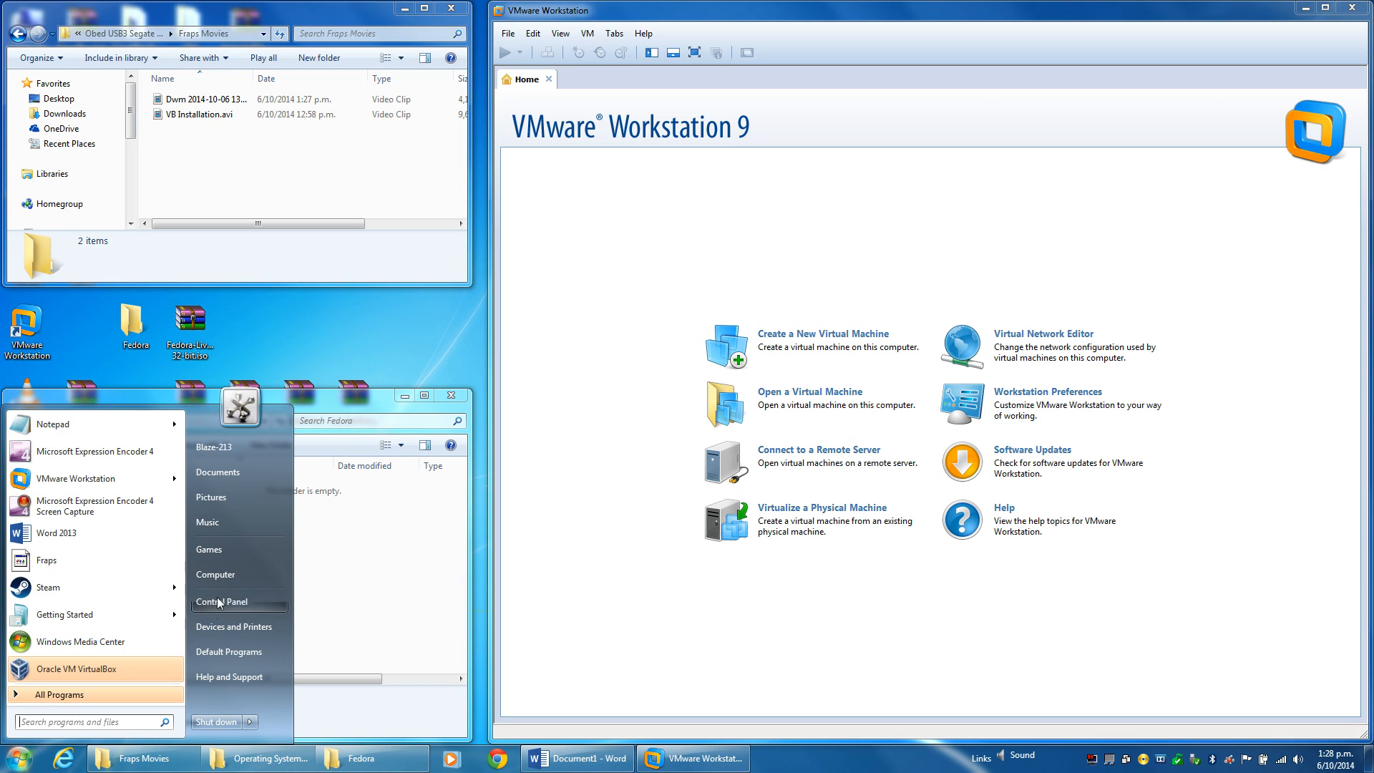
left_click(226, 578)
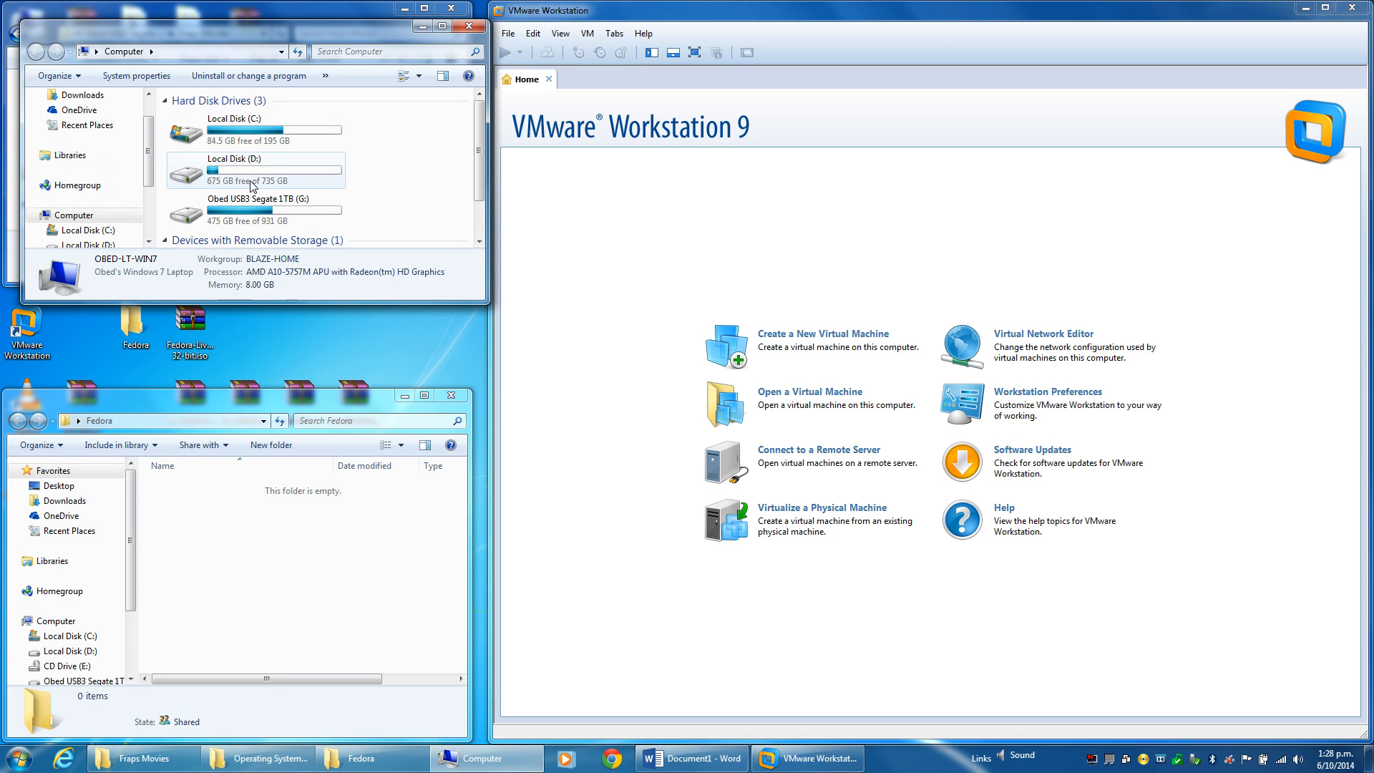
left_click(219, 138)
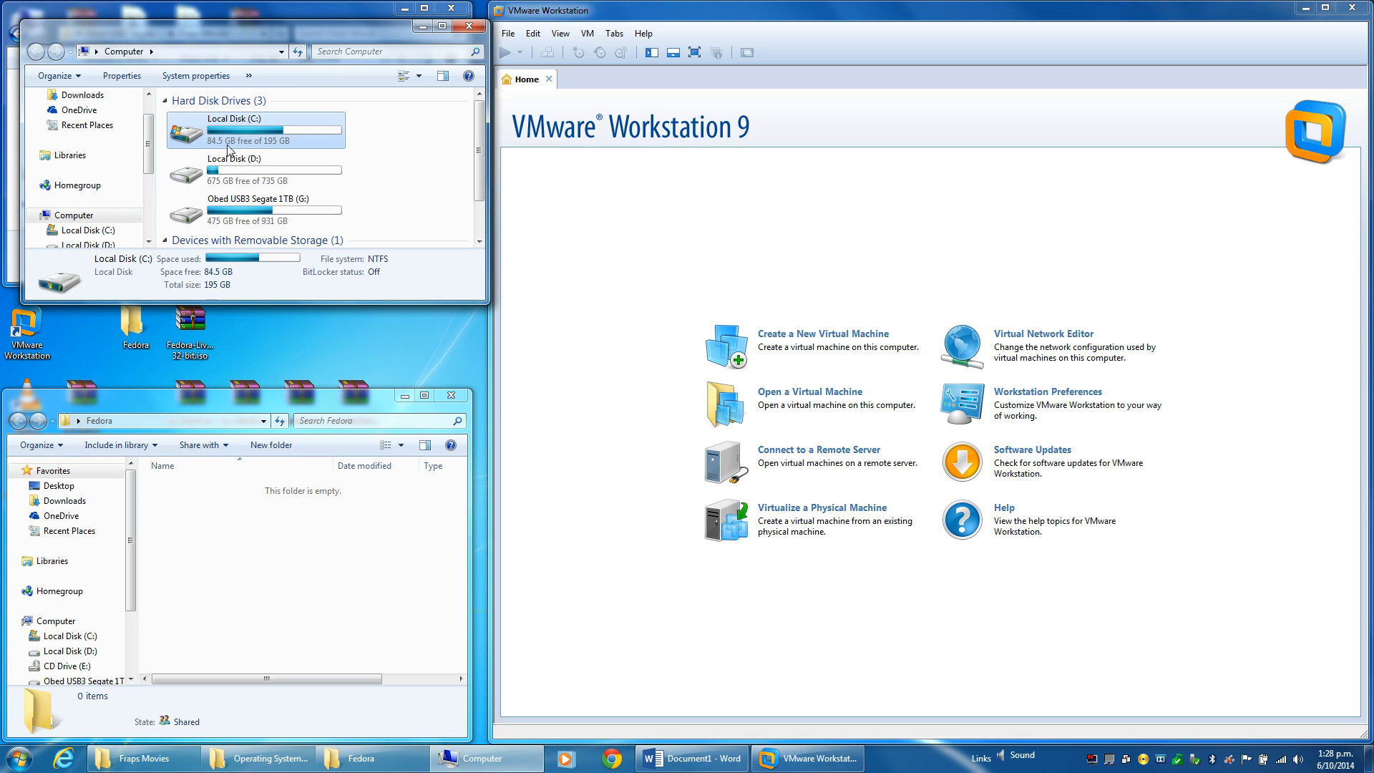
left_click(469, 26)
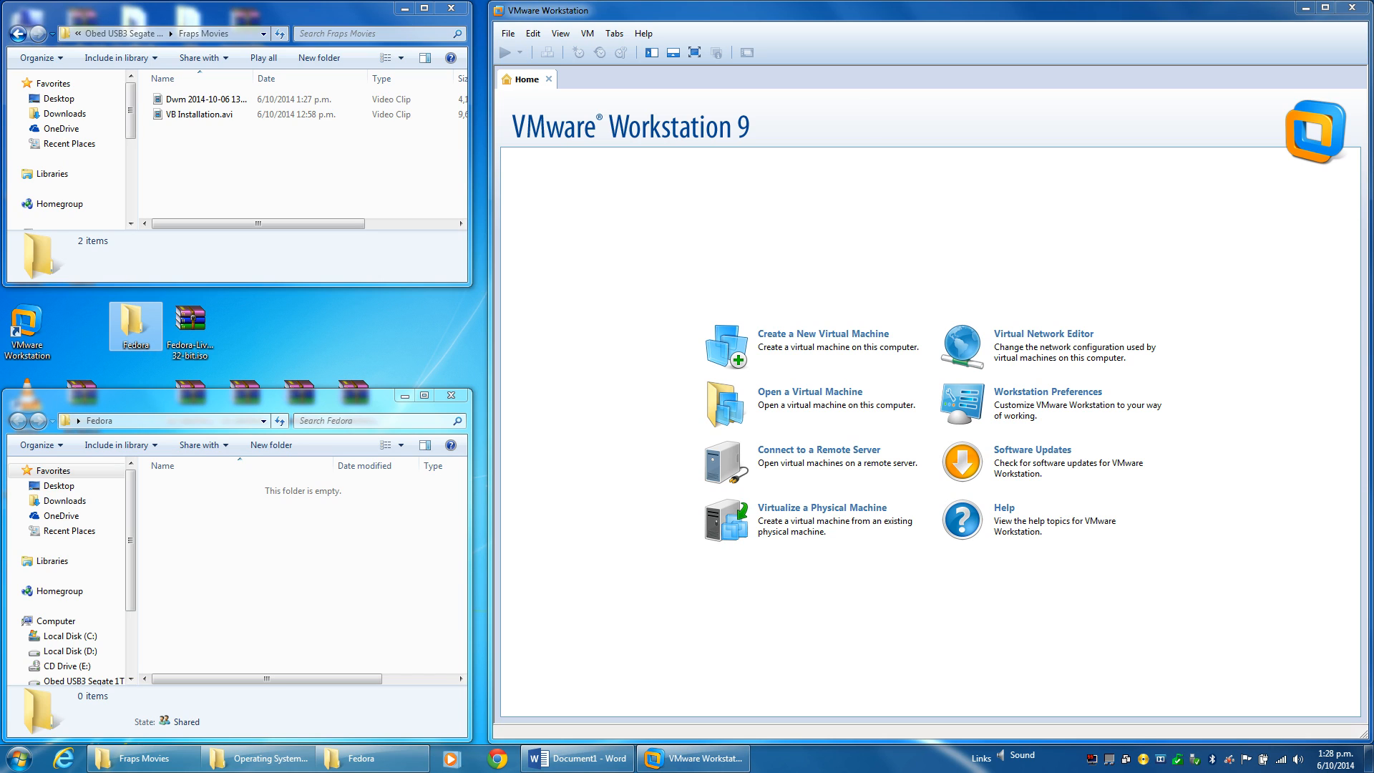
Rename the desktop Fedora folder to 'Test VM Fedora', open it, and move its window lower.
key("F2")
key("Return")
left_click(451, 395)
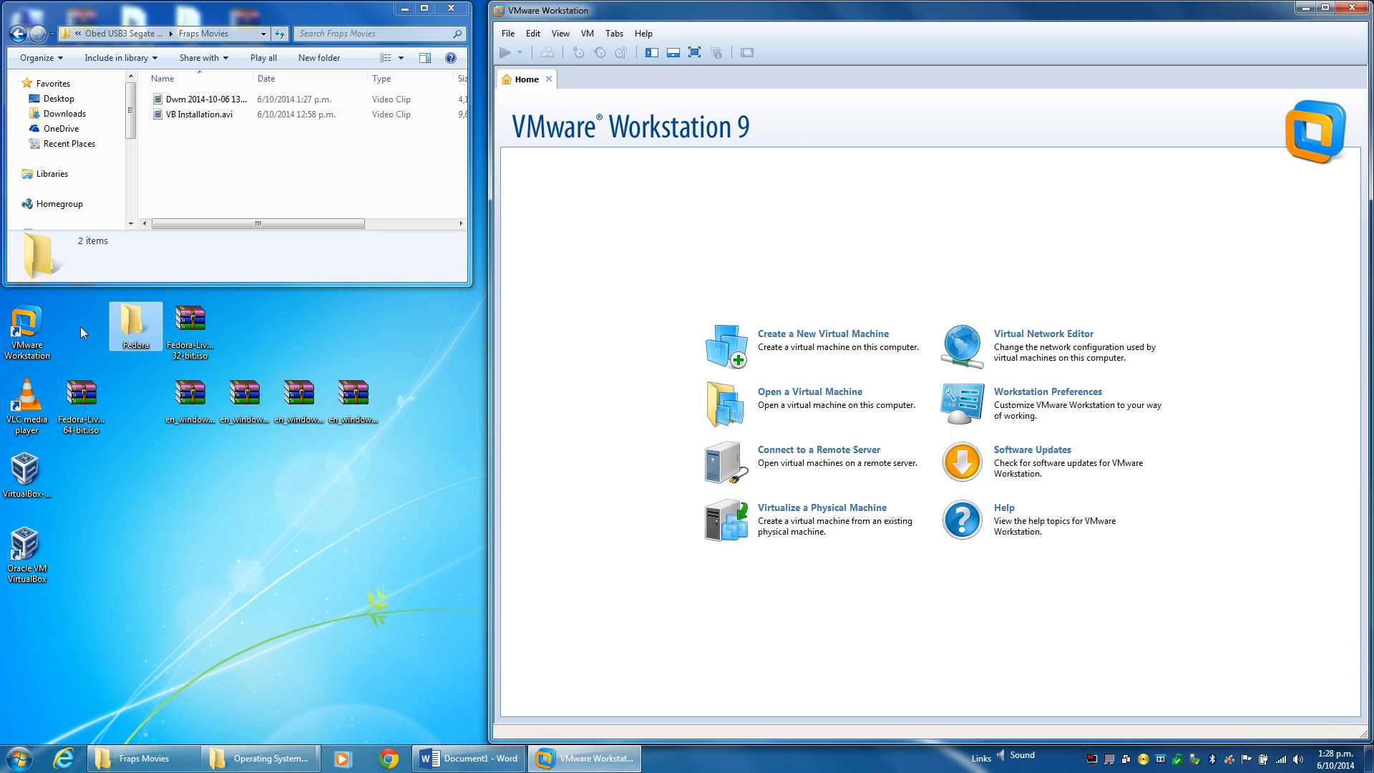
left_click(136, 345)
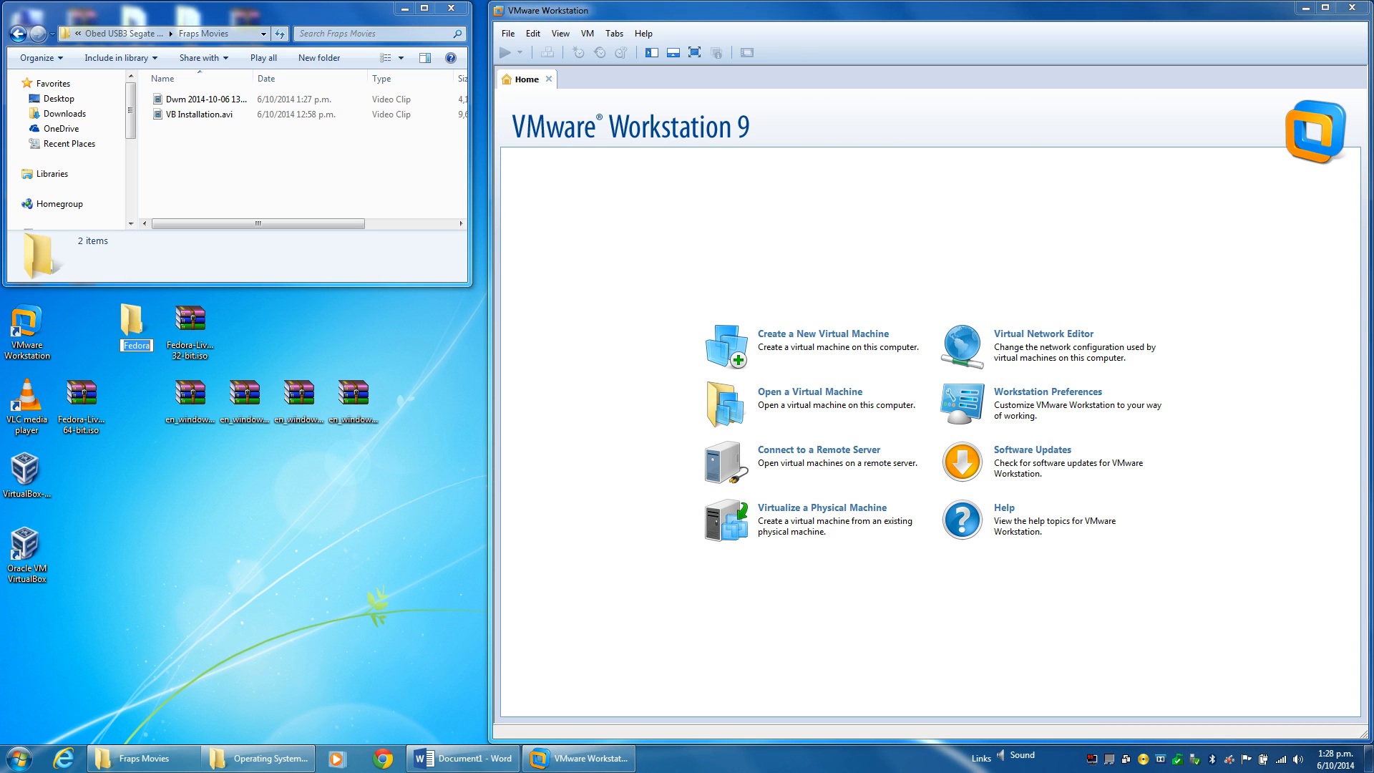
type("Test VM Fedora")
key("Return")
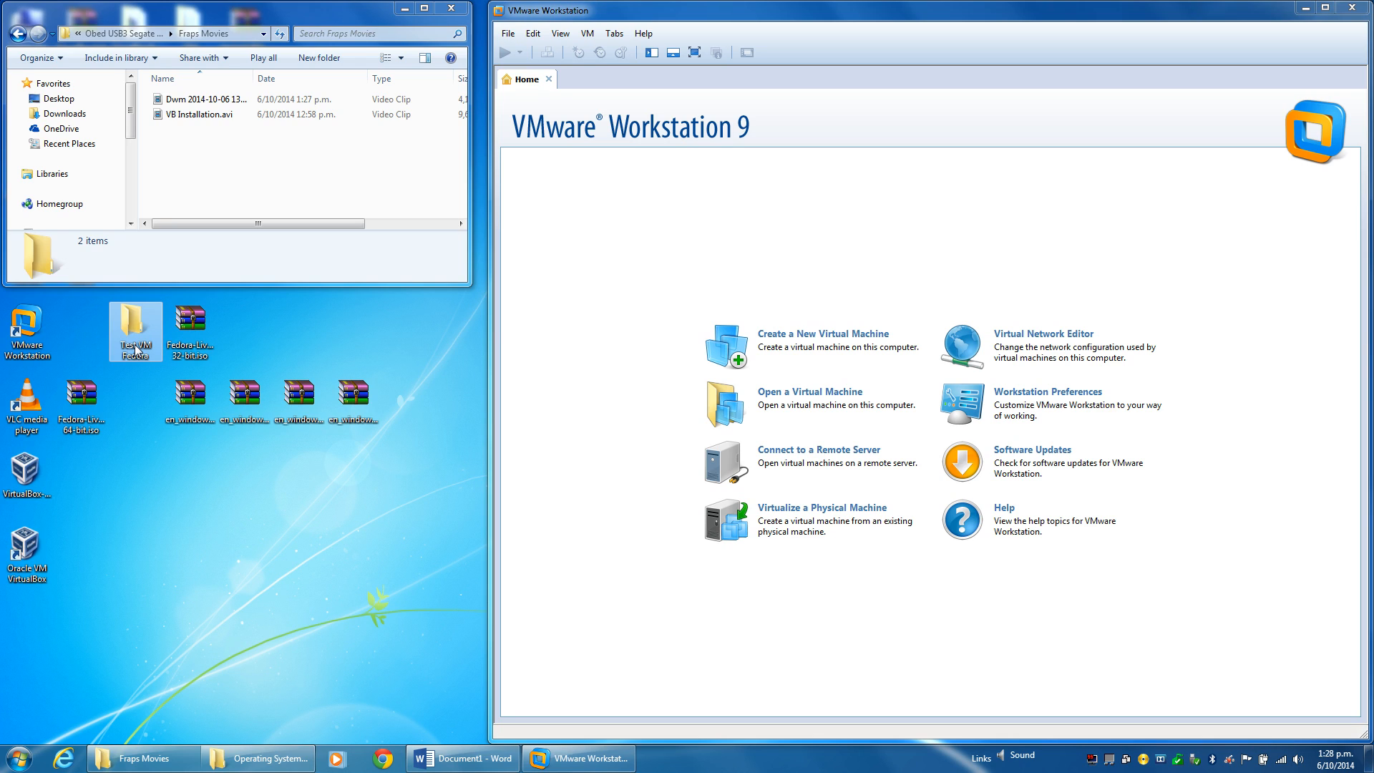
double_click(135, 349)
left_click_drag(308, 18, 282, 365)
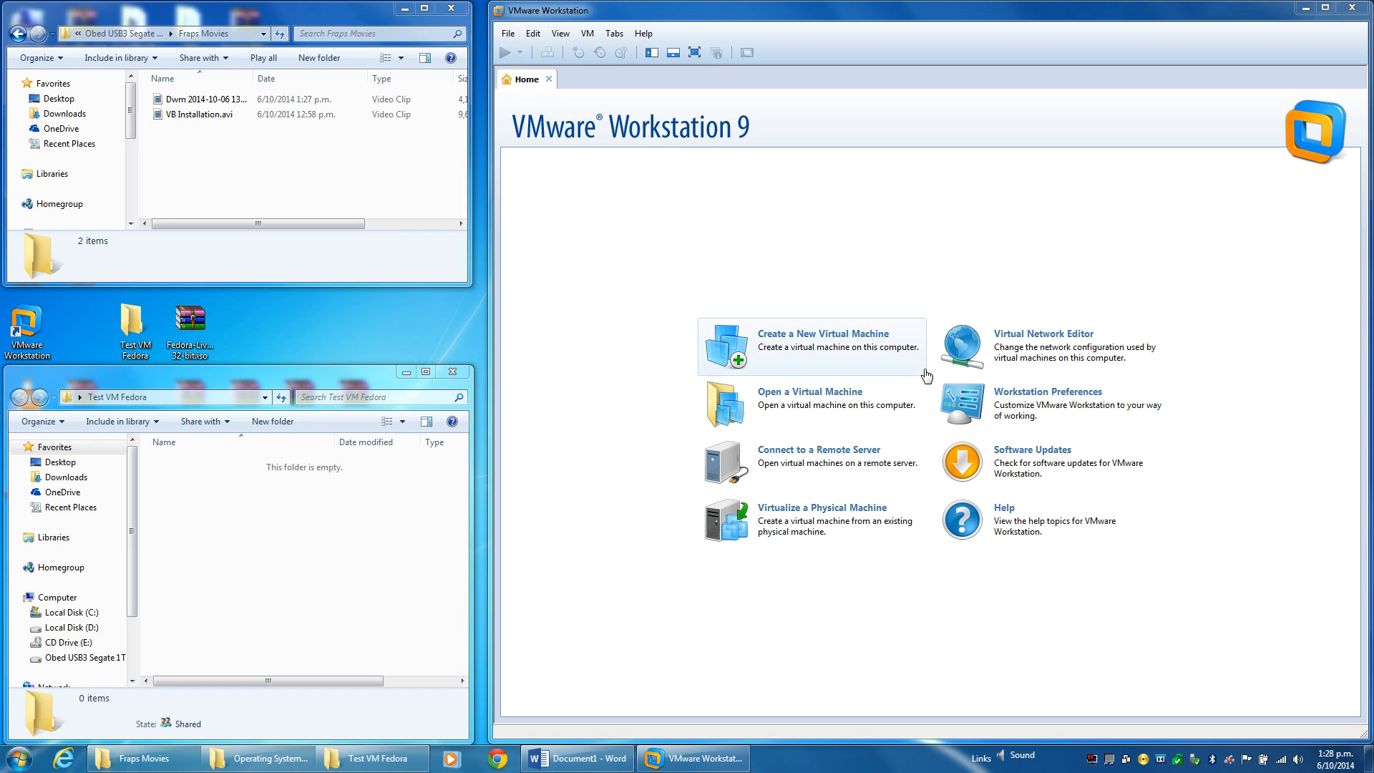
Start a new virtual machine with the Typical configuration.
left_click(801, 342)
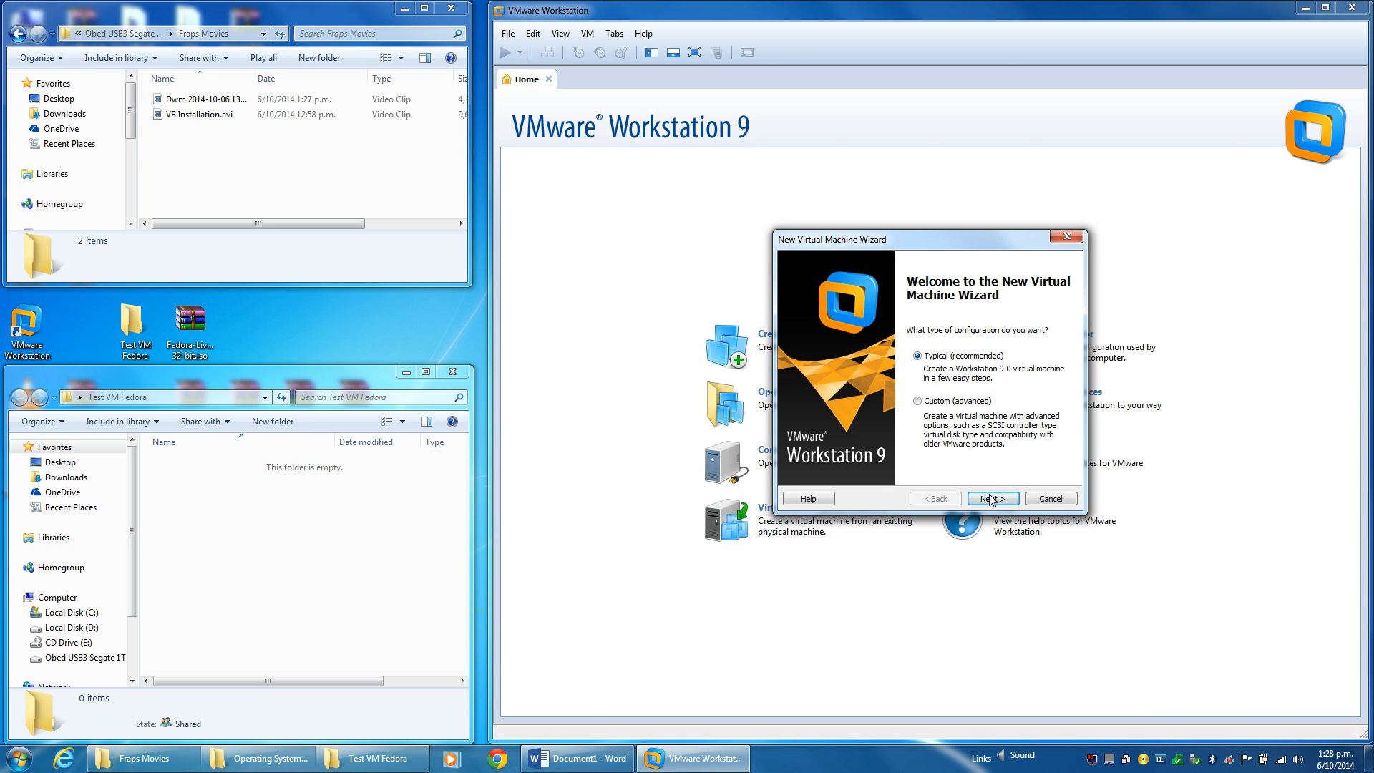
left_click(988, 499)
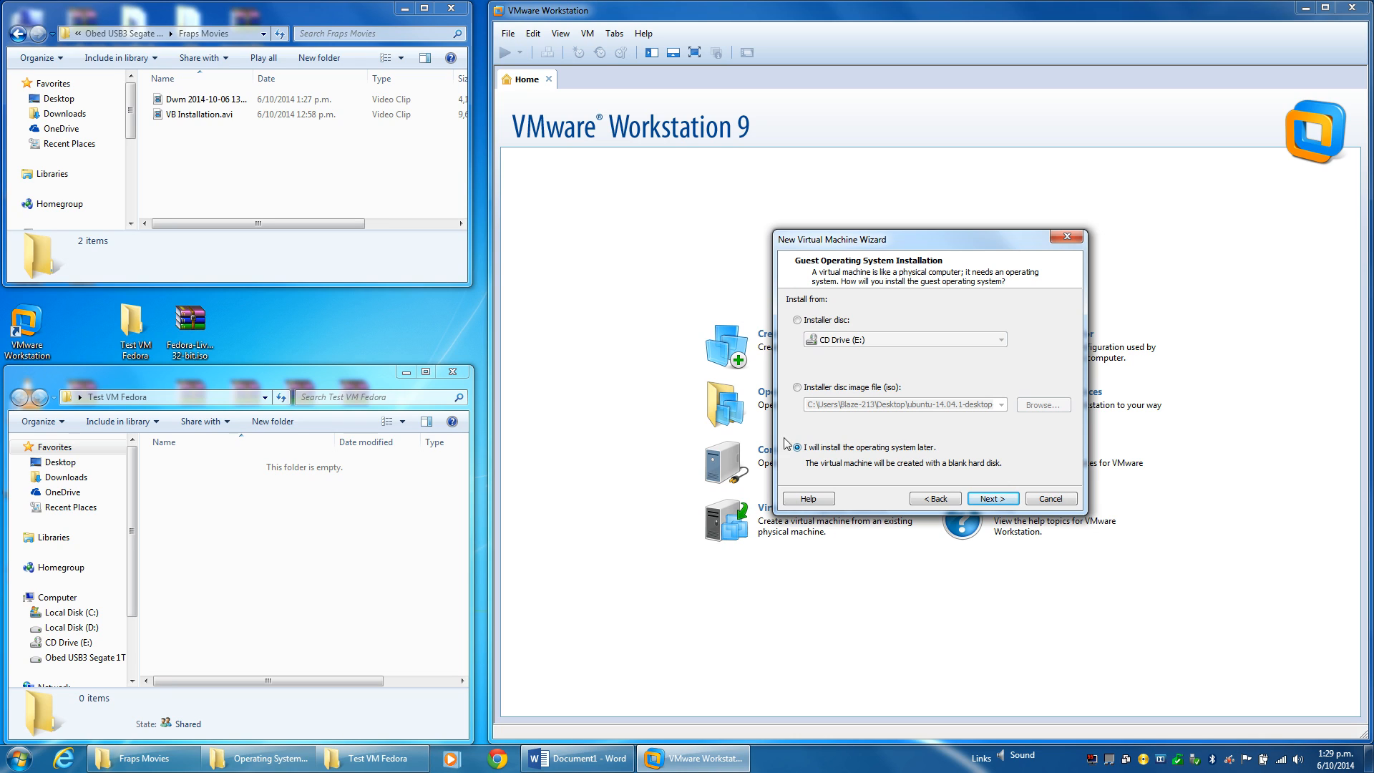
left_click(190, 323)
left_click(1024, 367)
Choose to install the OS later and set the guest to Linux, version Fedora.
left_click(992, 498)
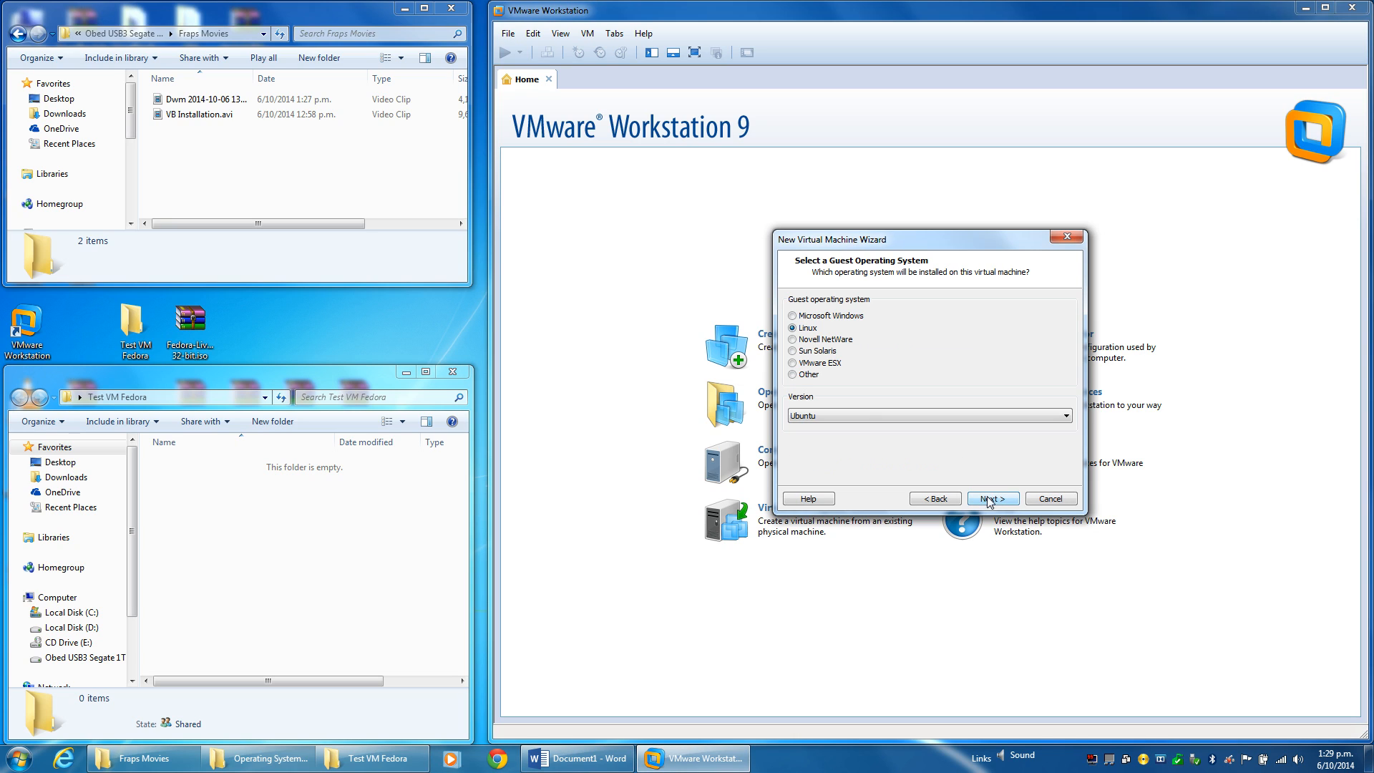
left_click(841, 416)
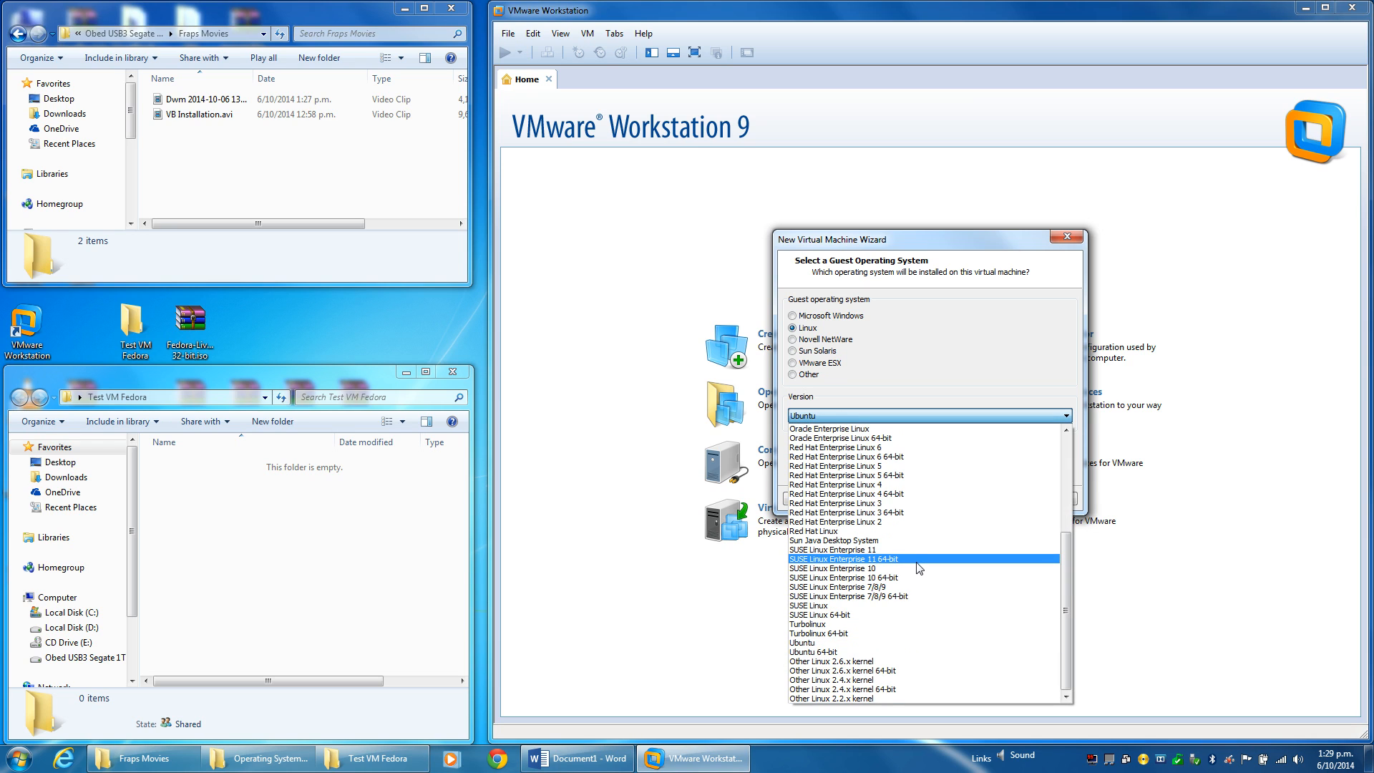
scroll(852, 544, "up", 6)
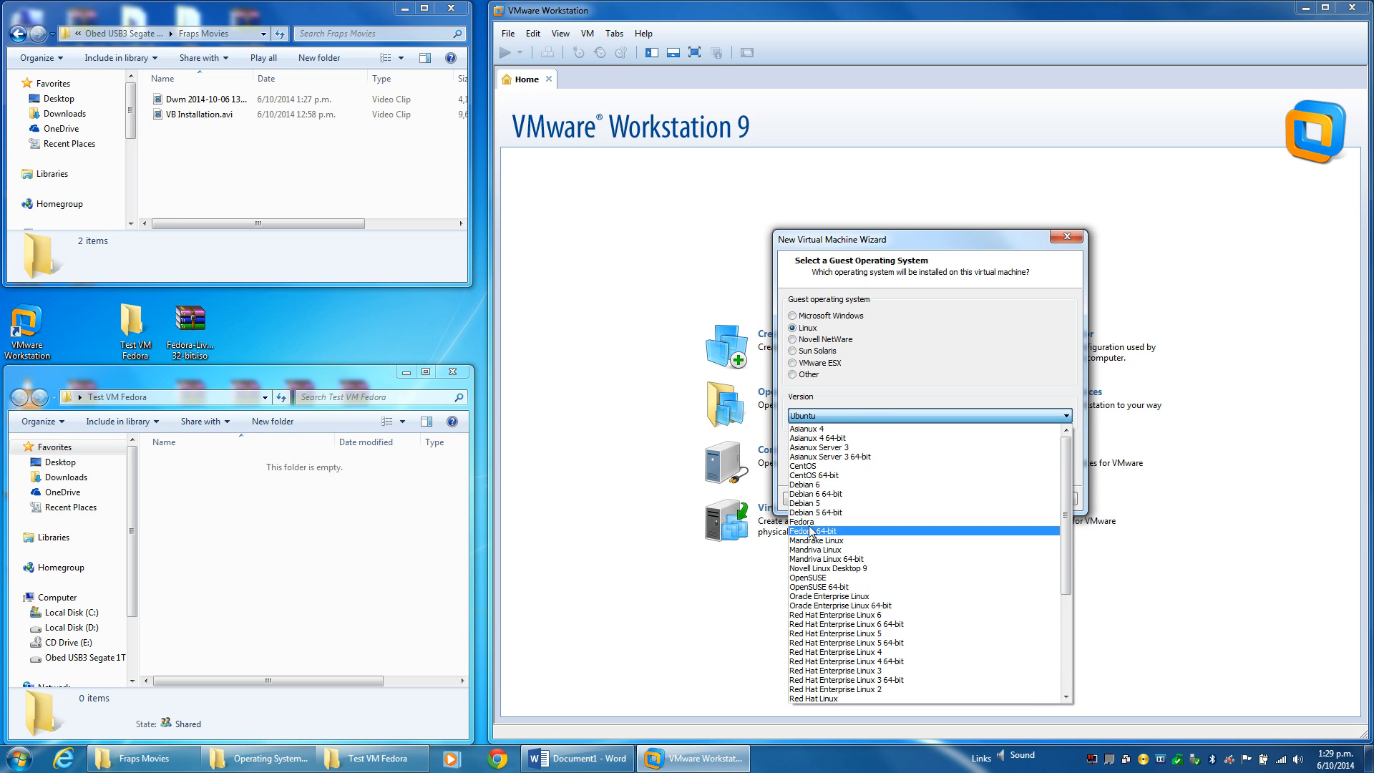
left_click(805, 522)
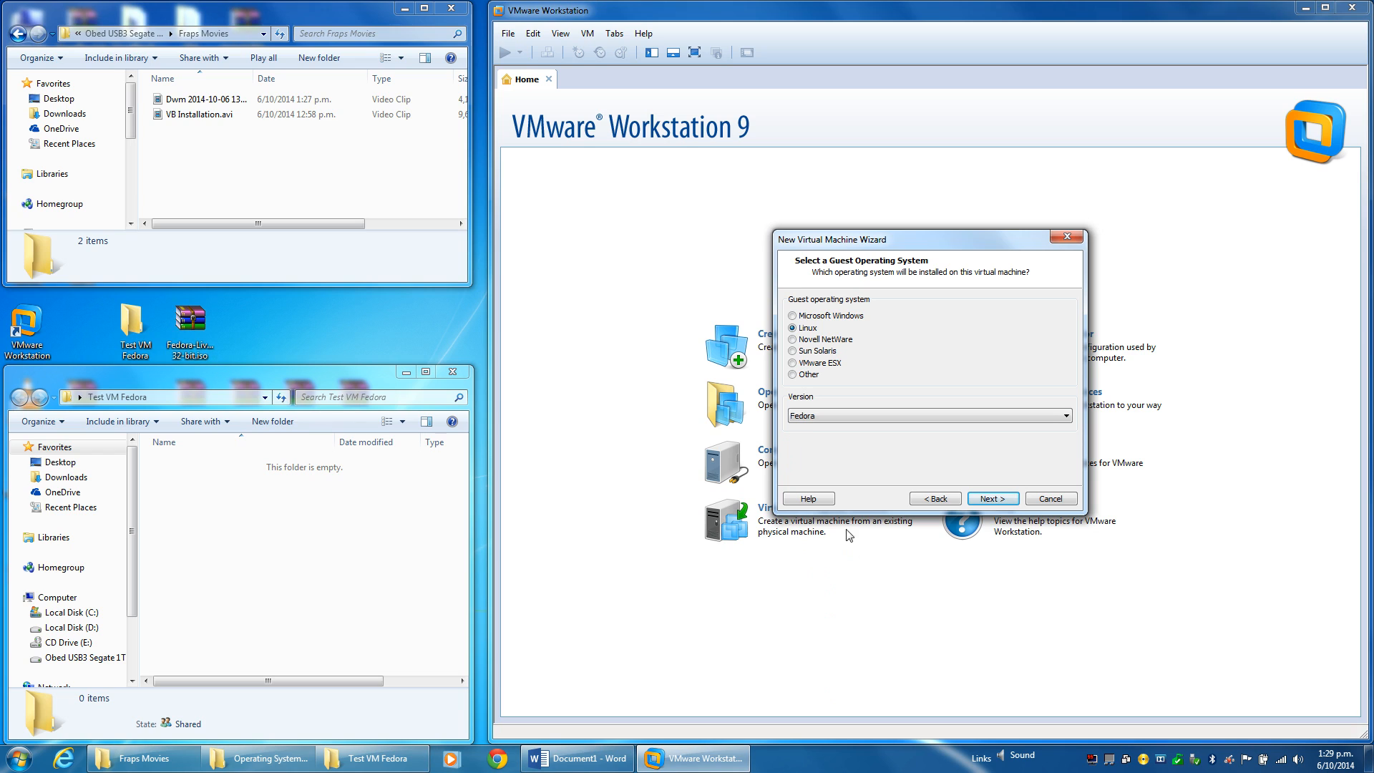
left_click(932, 416)
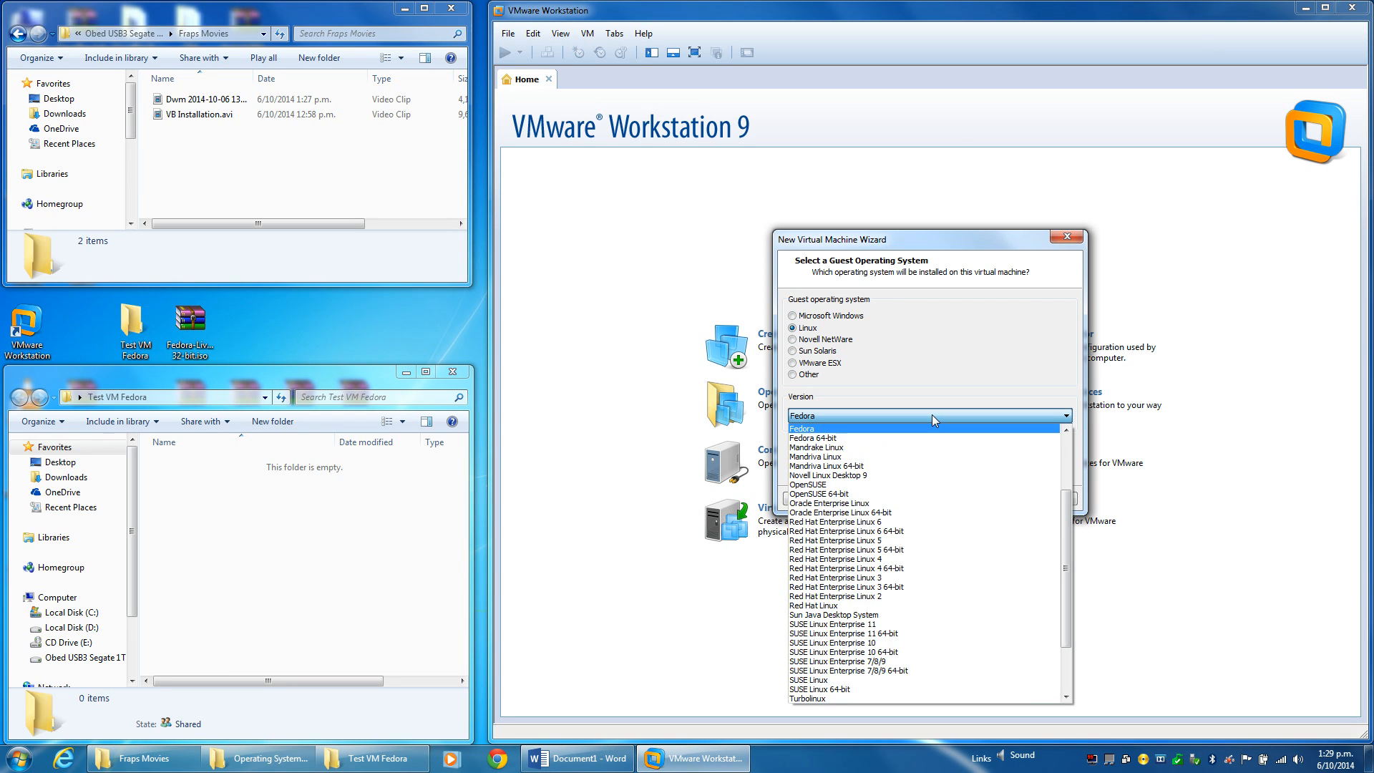
left_click(931, 415)
left_click(1001, 498)
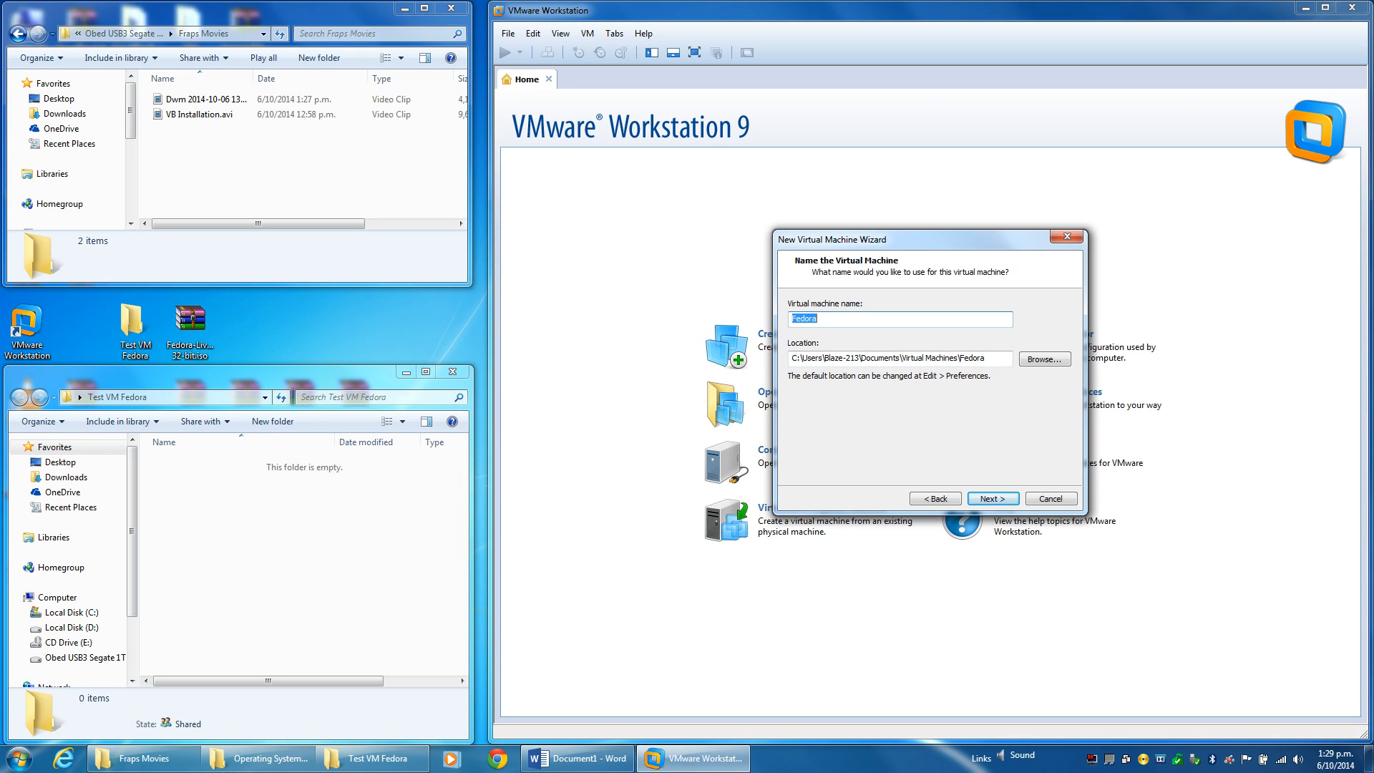
Name the VM 'Test VM Fedora' and store it in the Desktop's Test VM Fedora folder.
type("Test VM F")
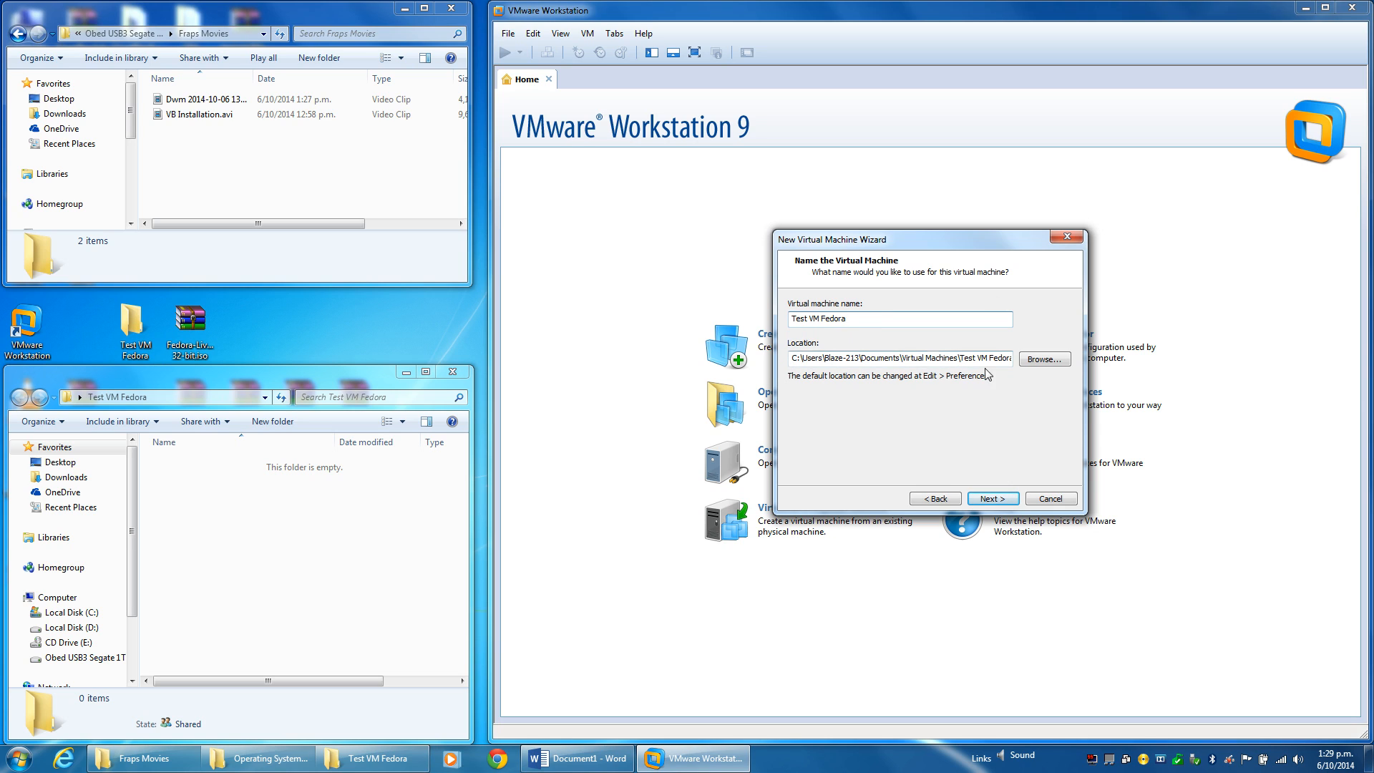
left_click(1035, 362)
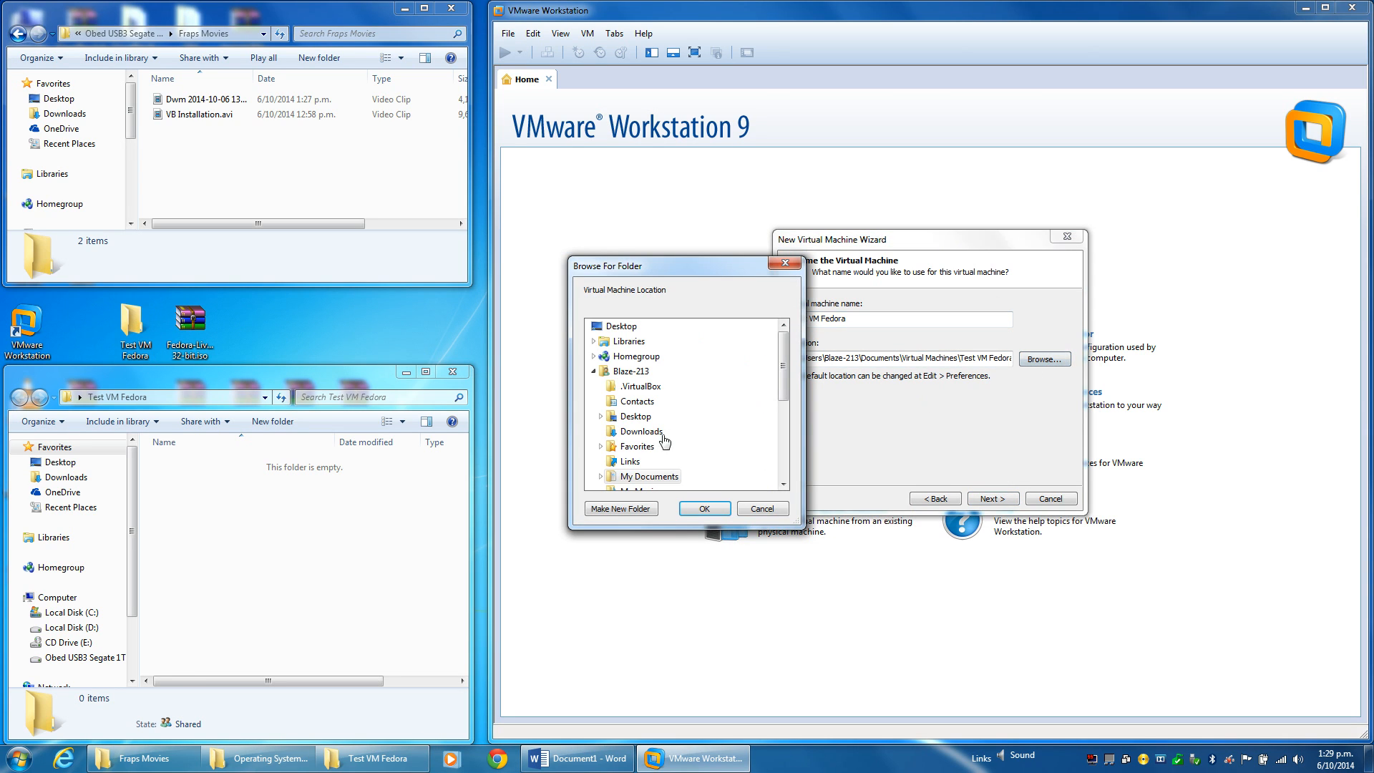
left_click(593, 371)
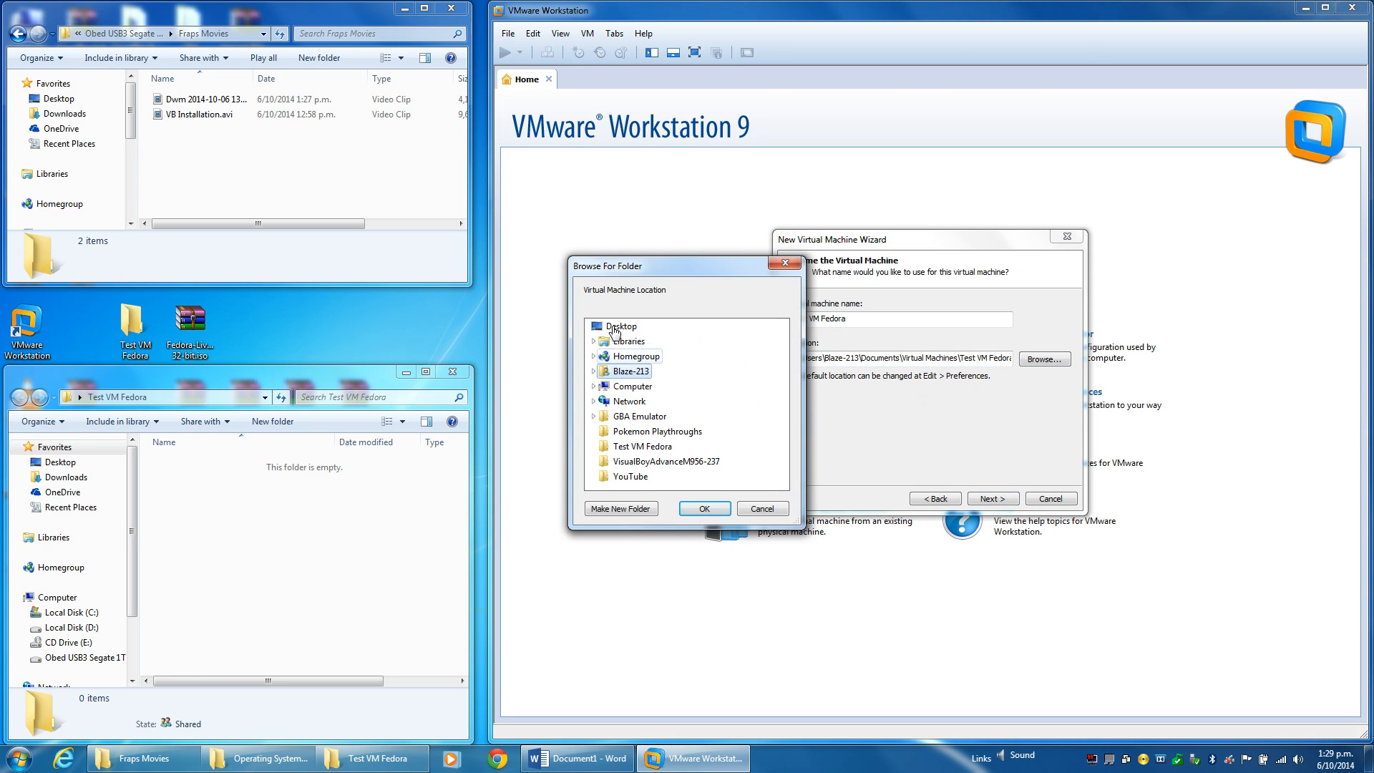
left_click(641, 447)
left_click(704, 508)
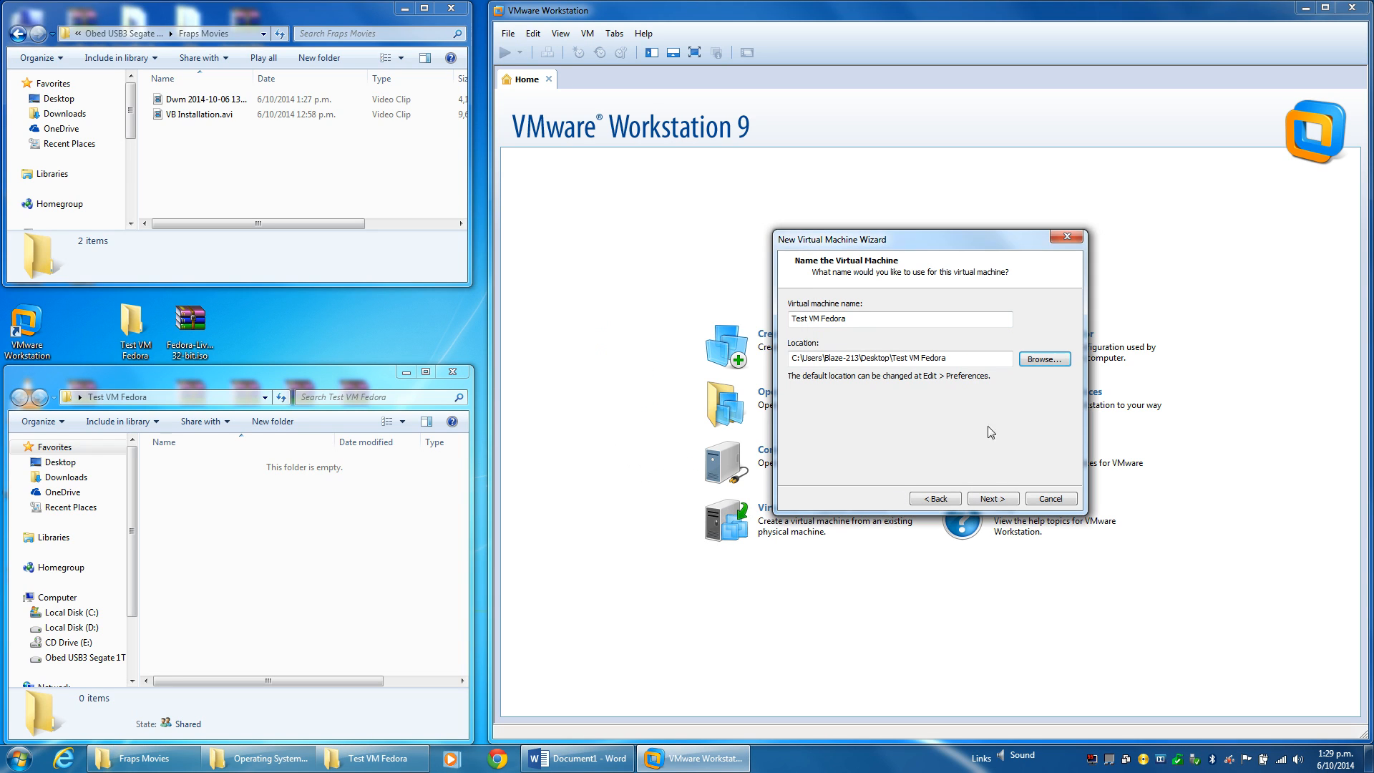
left_click(992, 499)
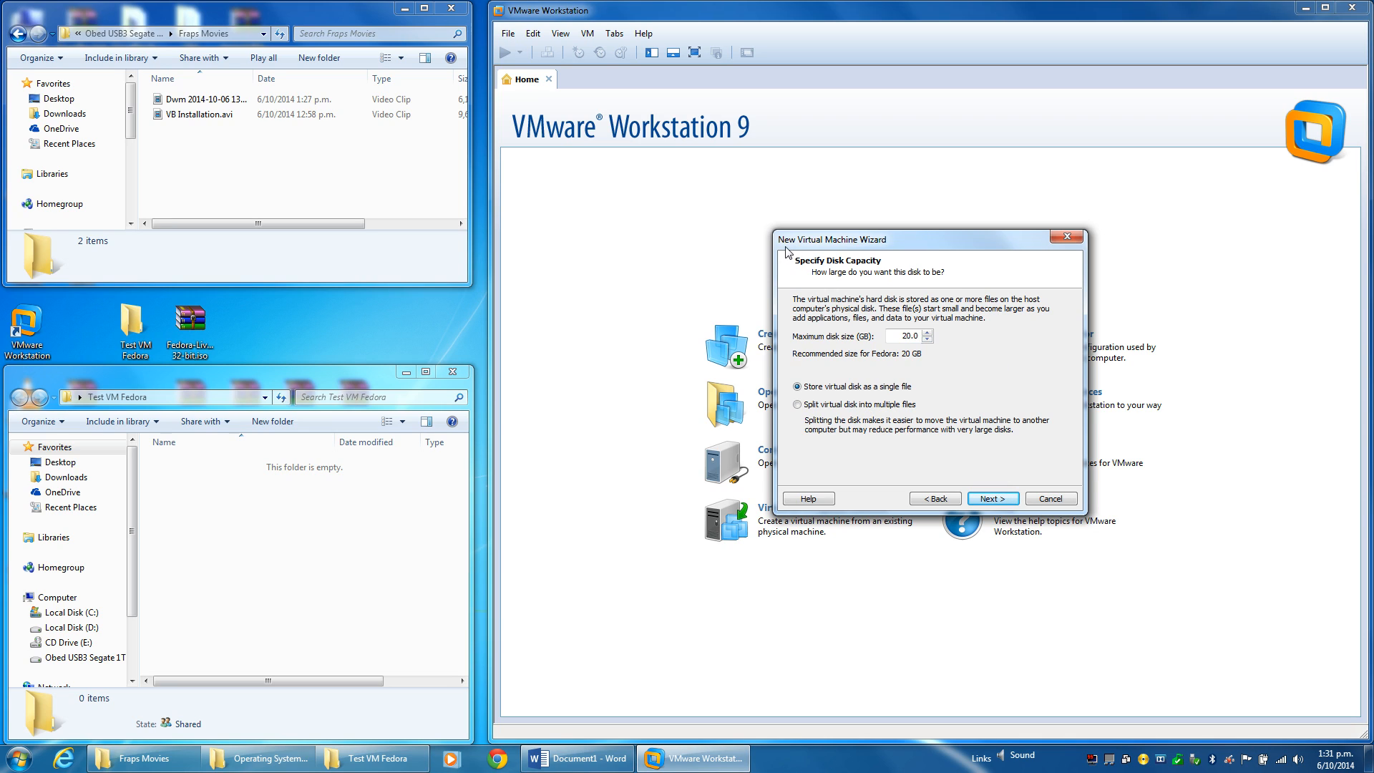
Accept the 20 GB disk and customize hardware to 2048 MB memory and 2 cores per processor.
left_click(992, 498)
left_click(857, 440)
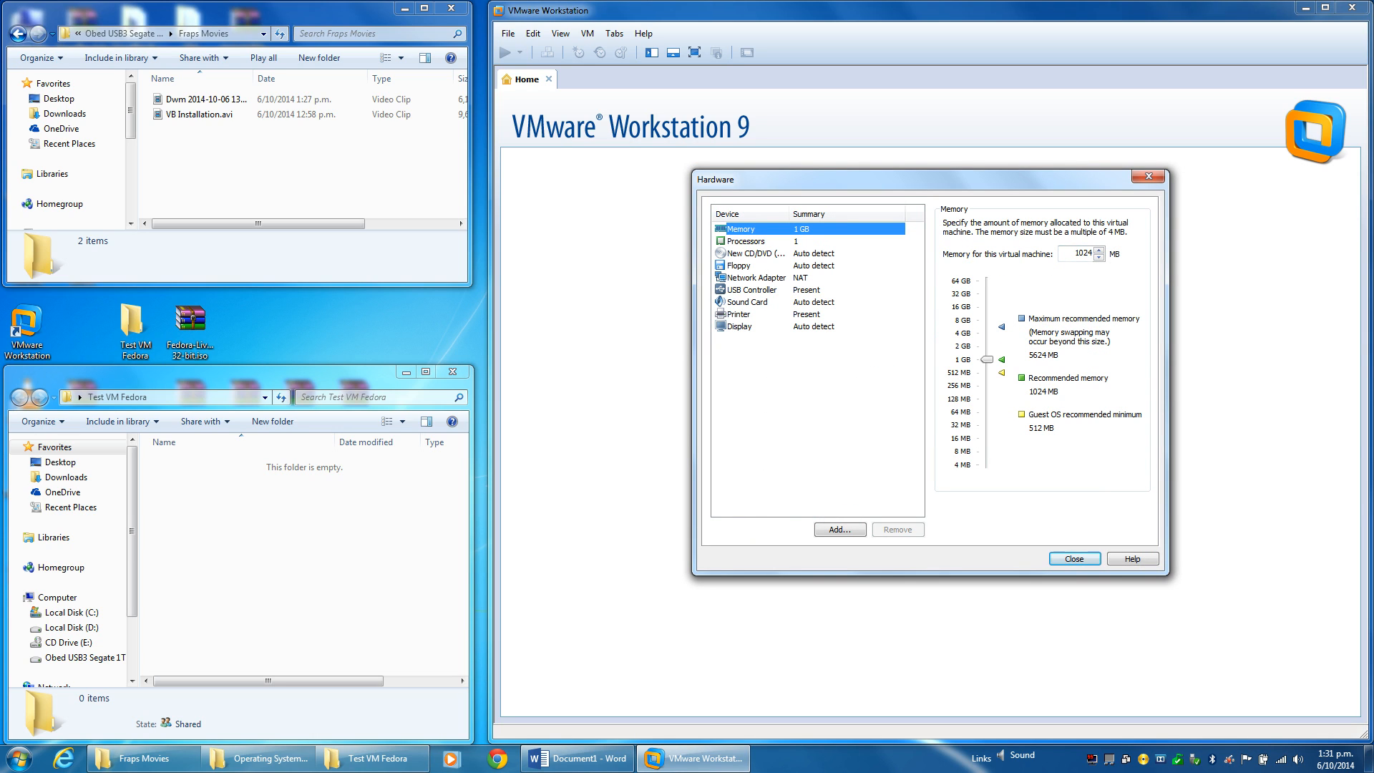
key("Tab")
type("2")
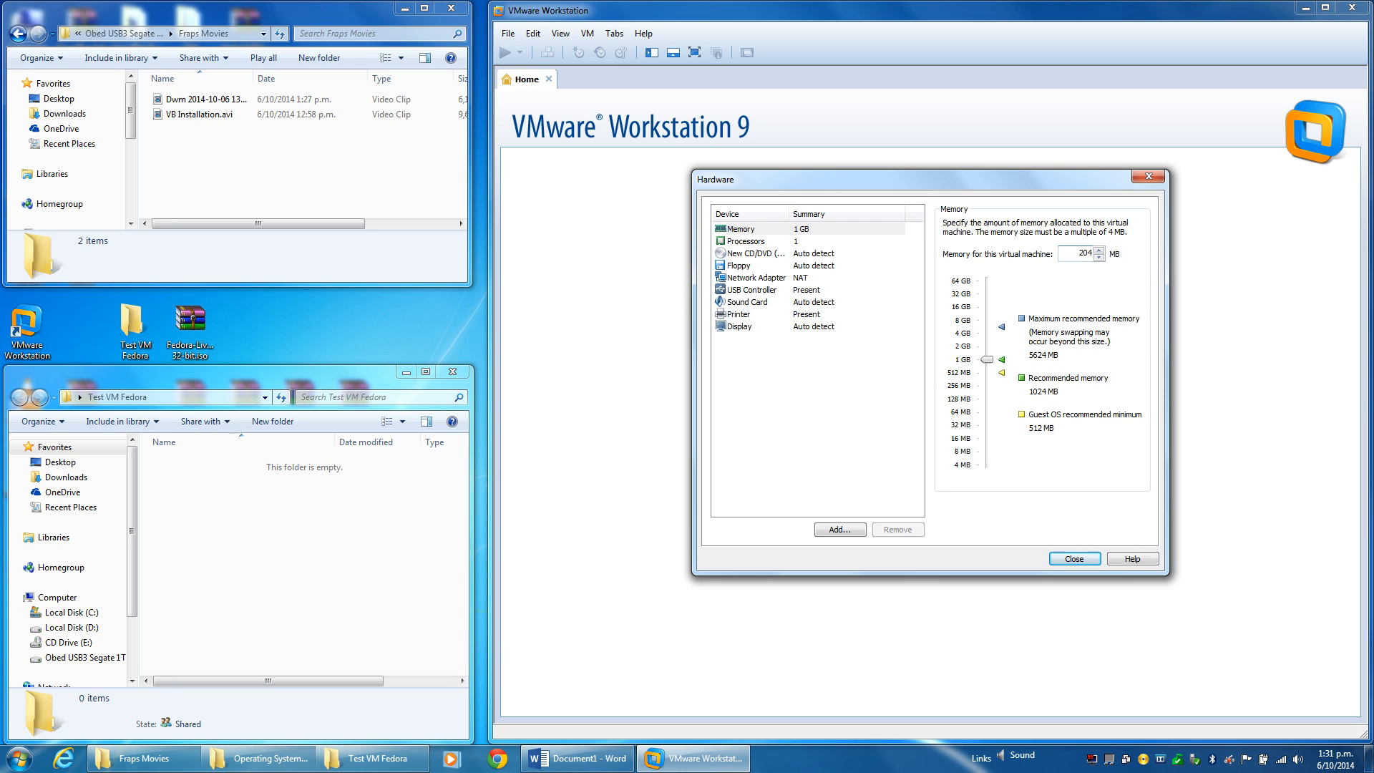
left_click(790, 243)
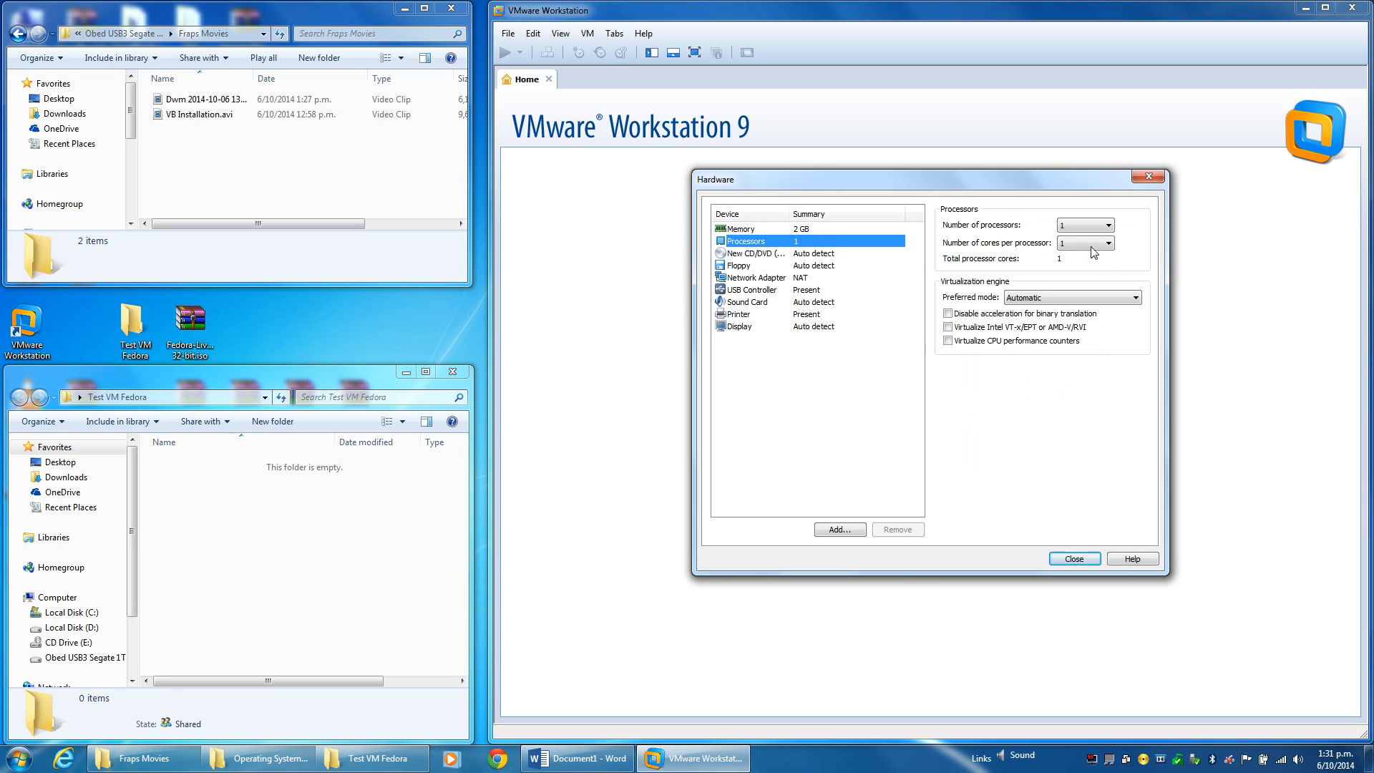
left_click(1098, 245)
left_click(1080, 264)
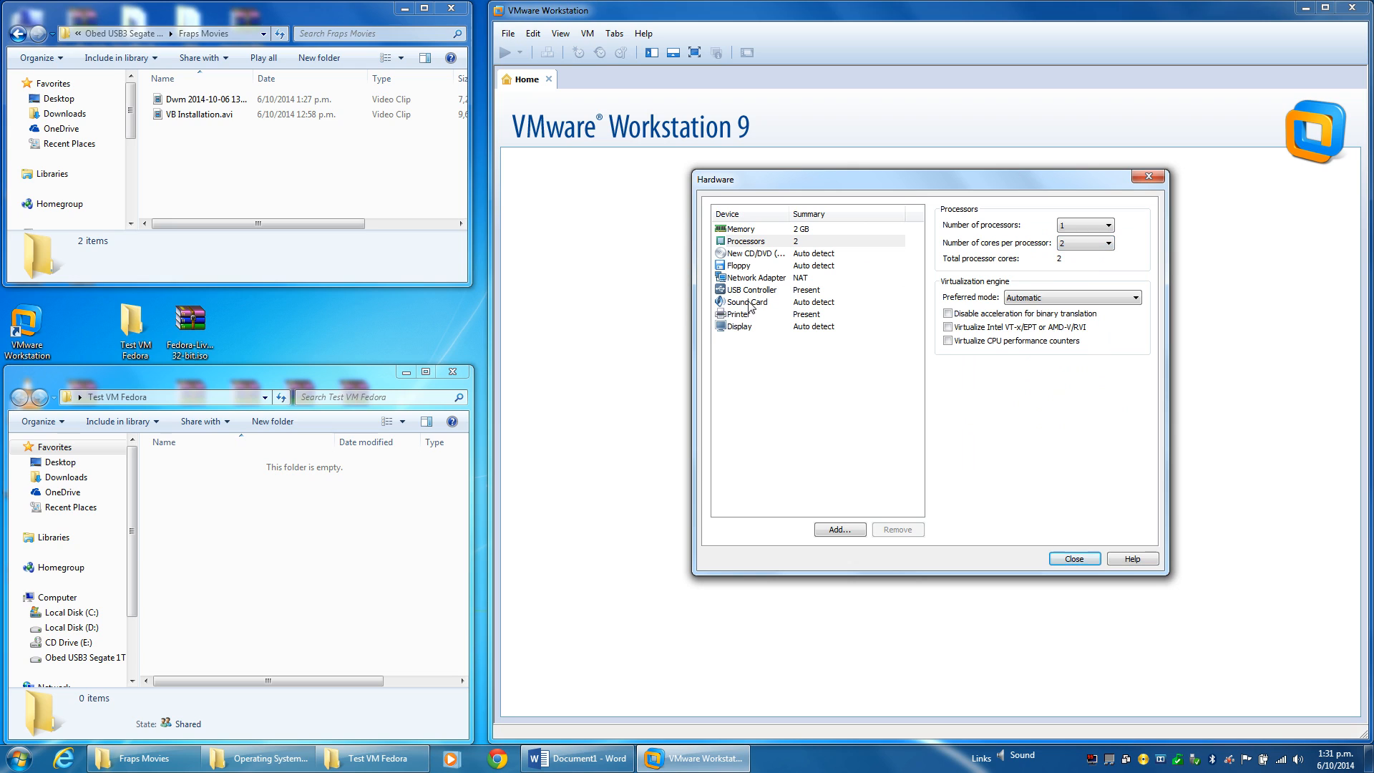
left_click(740, 255)
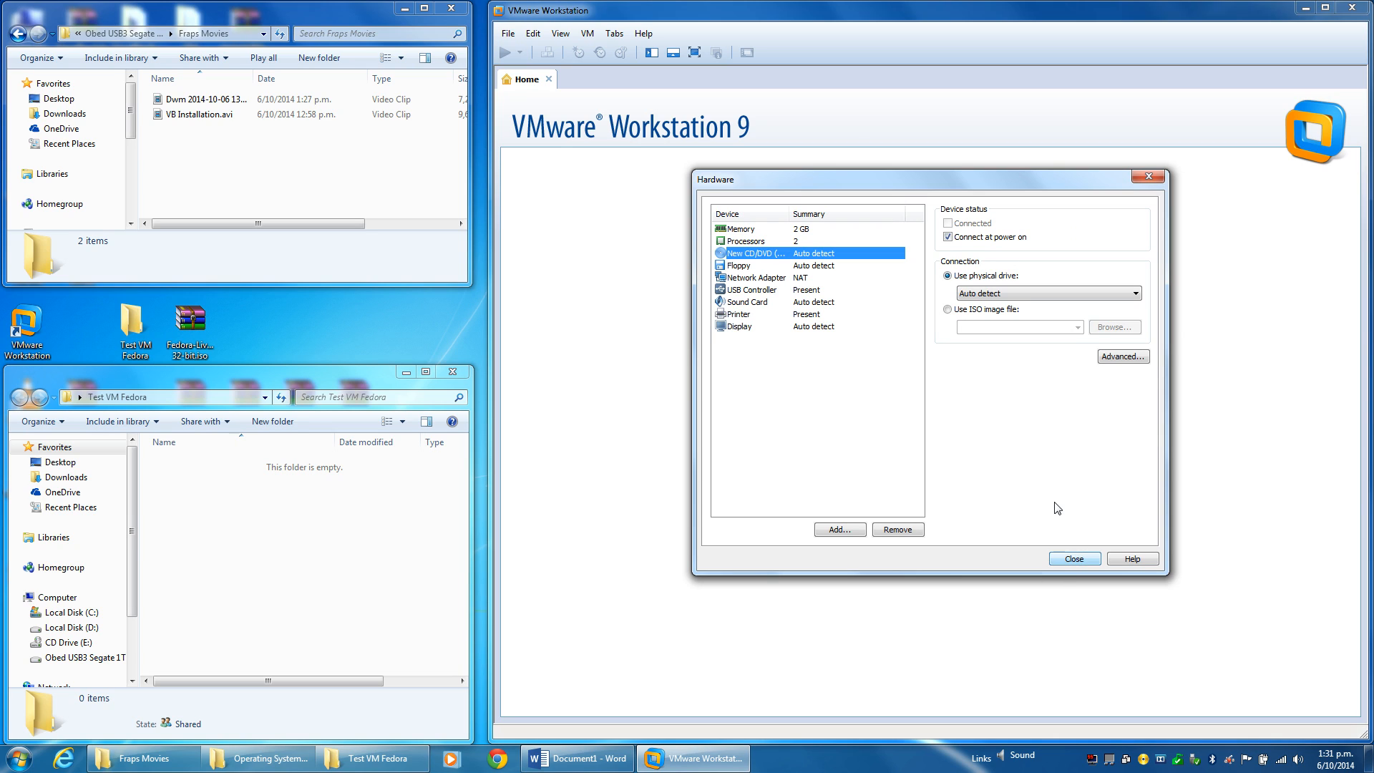
left_click(1081, 560)
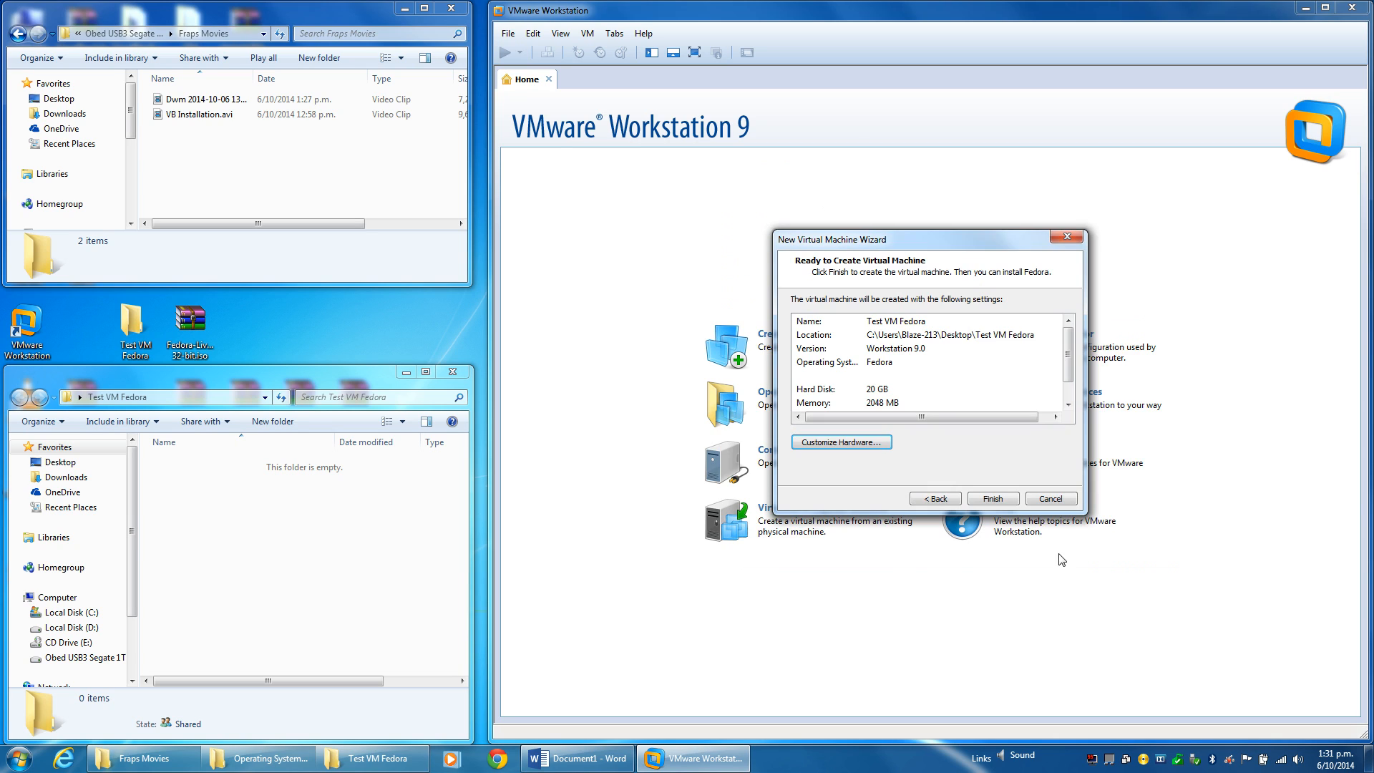
Create the VM and set its CD/DVD (IDE) drive to use an ISO image file.
left_click(991, 498)
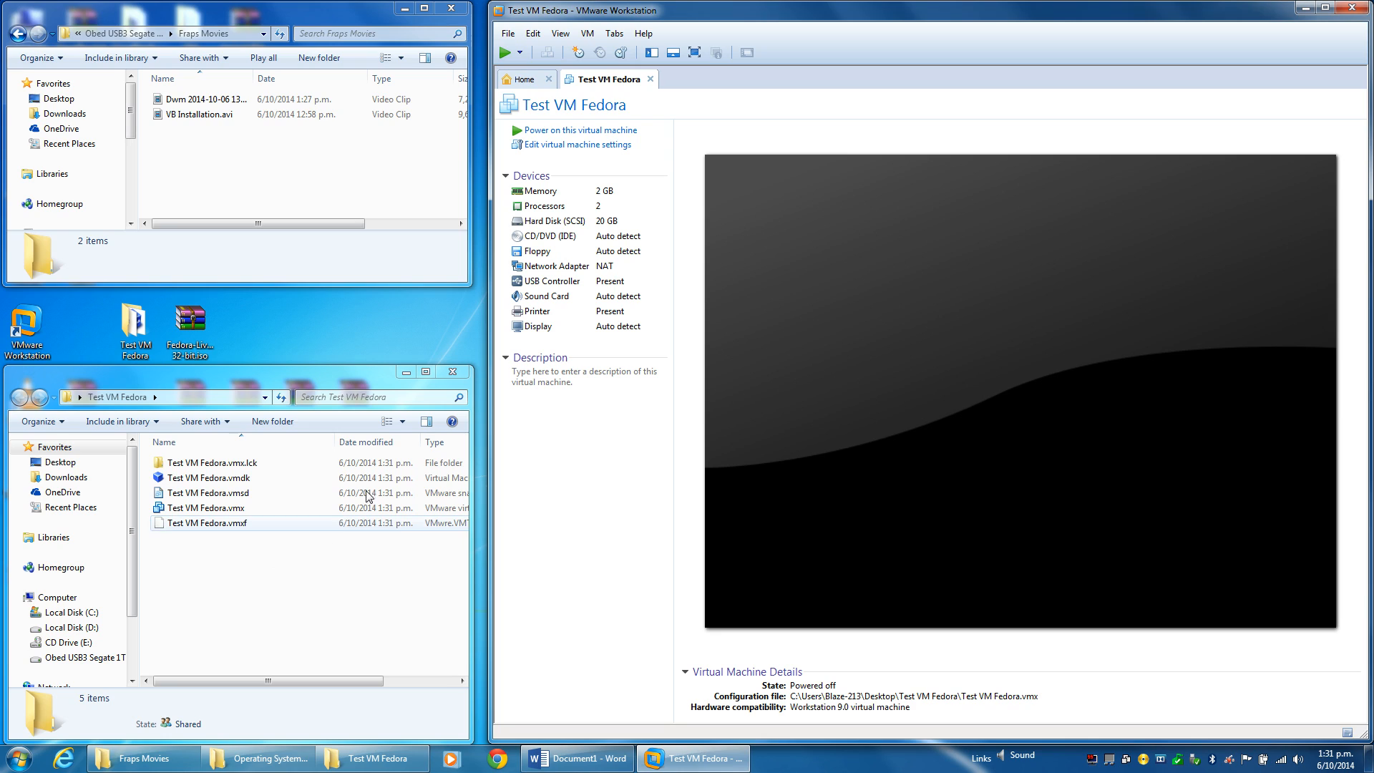
left_click(547, 146)
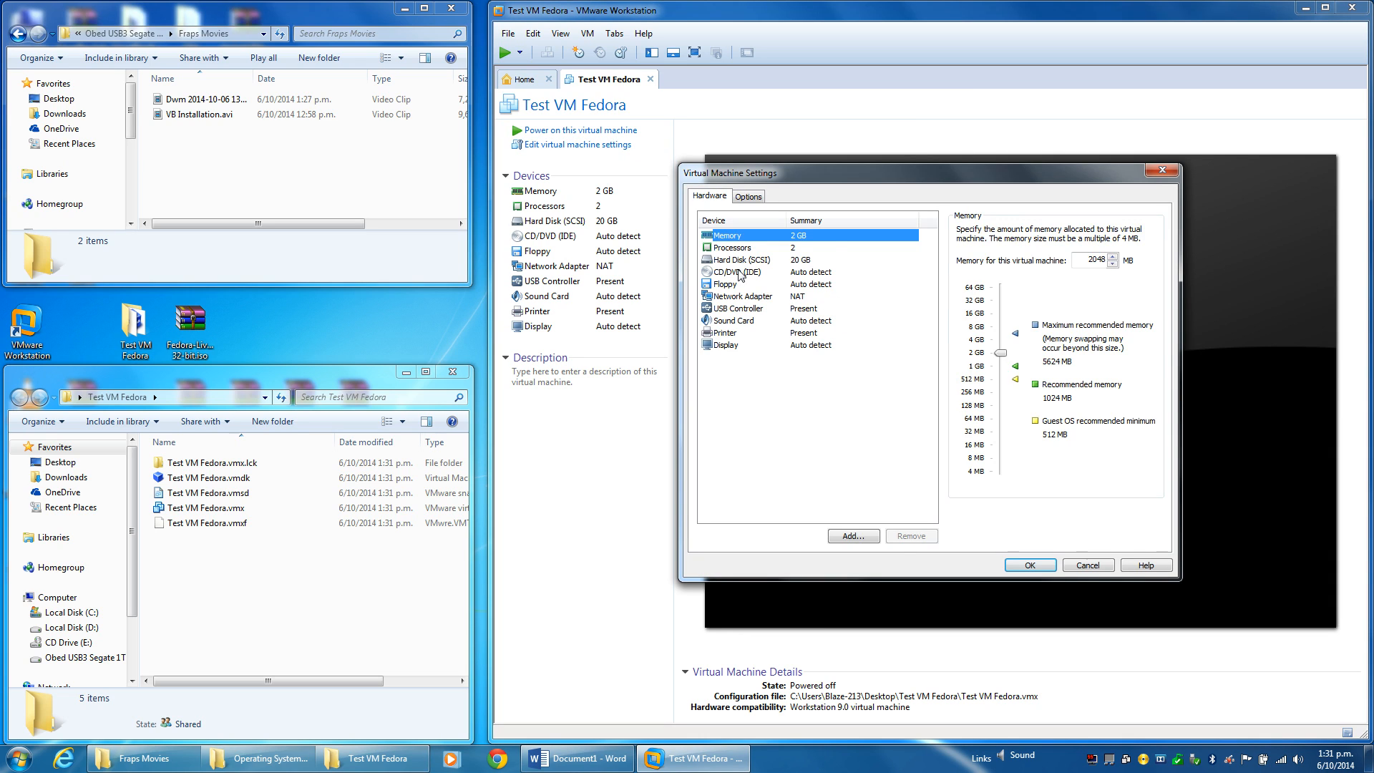
left_click(739, 273)
left_click(1002, 317)
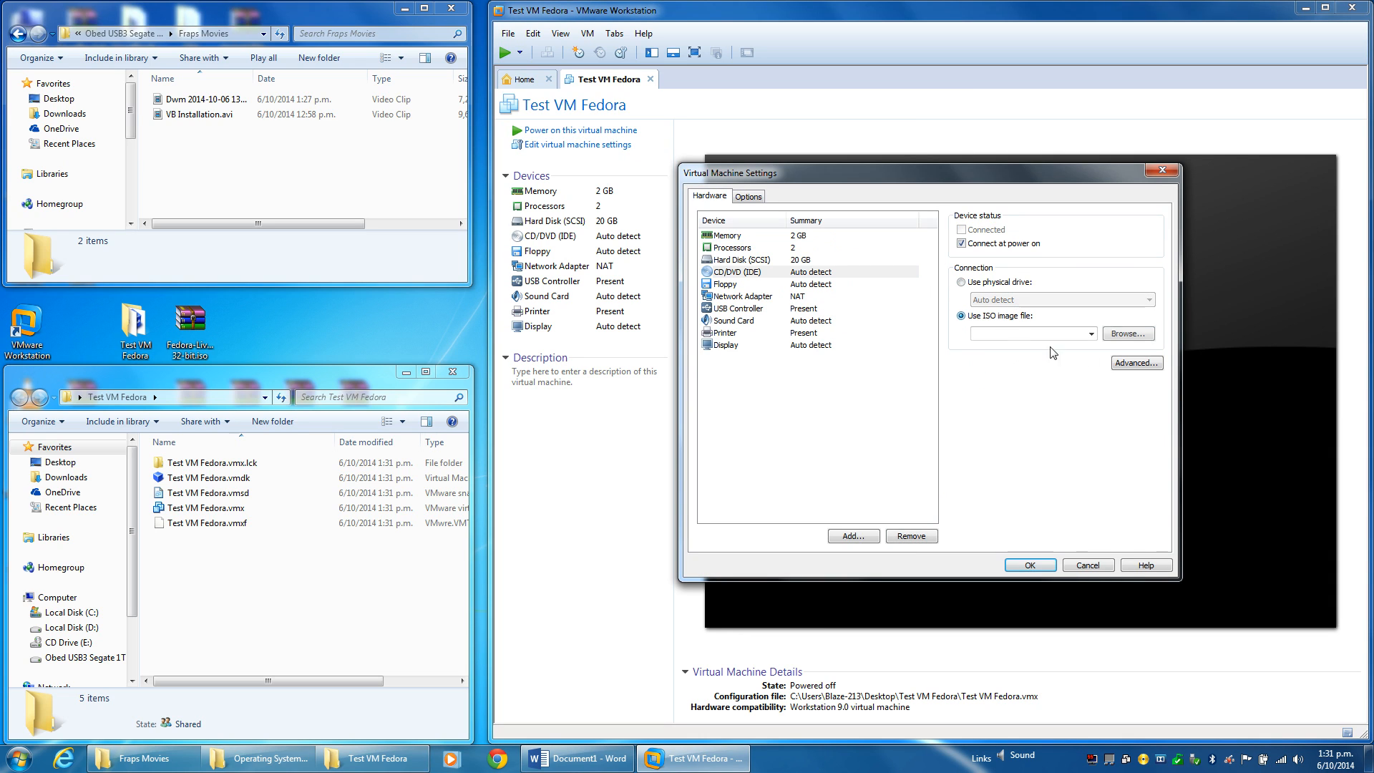
left_click(1128, 334)
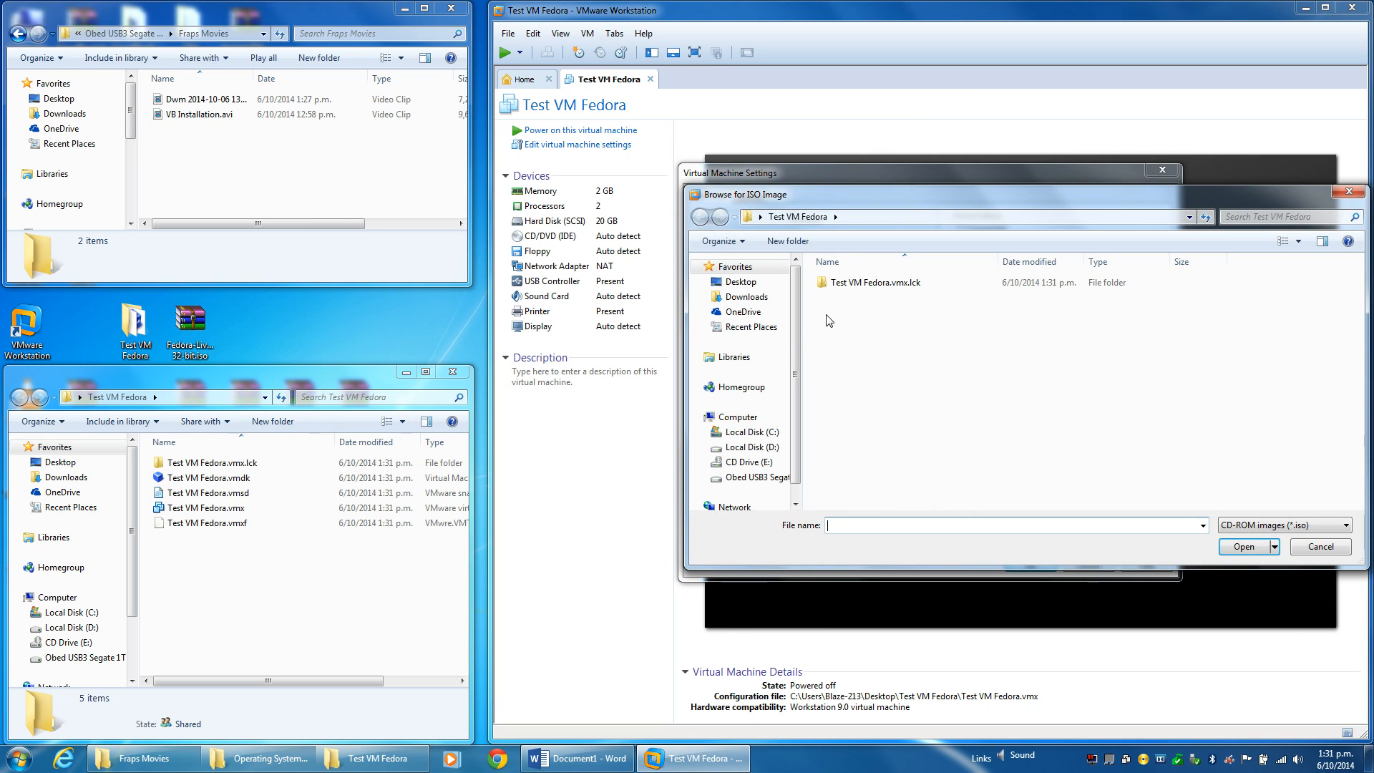
Pick the 32-bit Fedora-Live-Desktop-i686-20-1 ISO from the Desktop and power on the machine.
left_click(740, 281)
left_click(1271, 432)
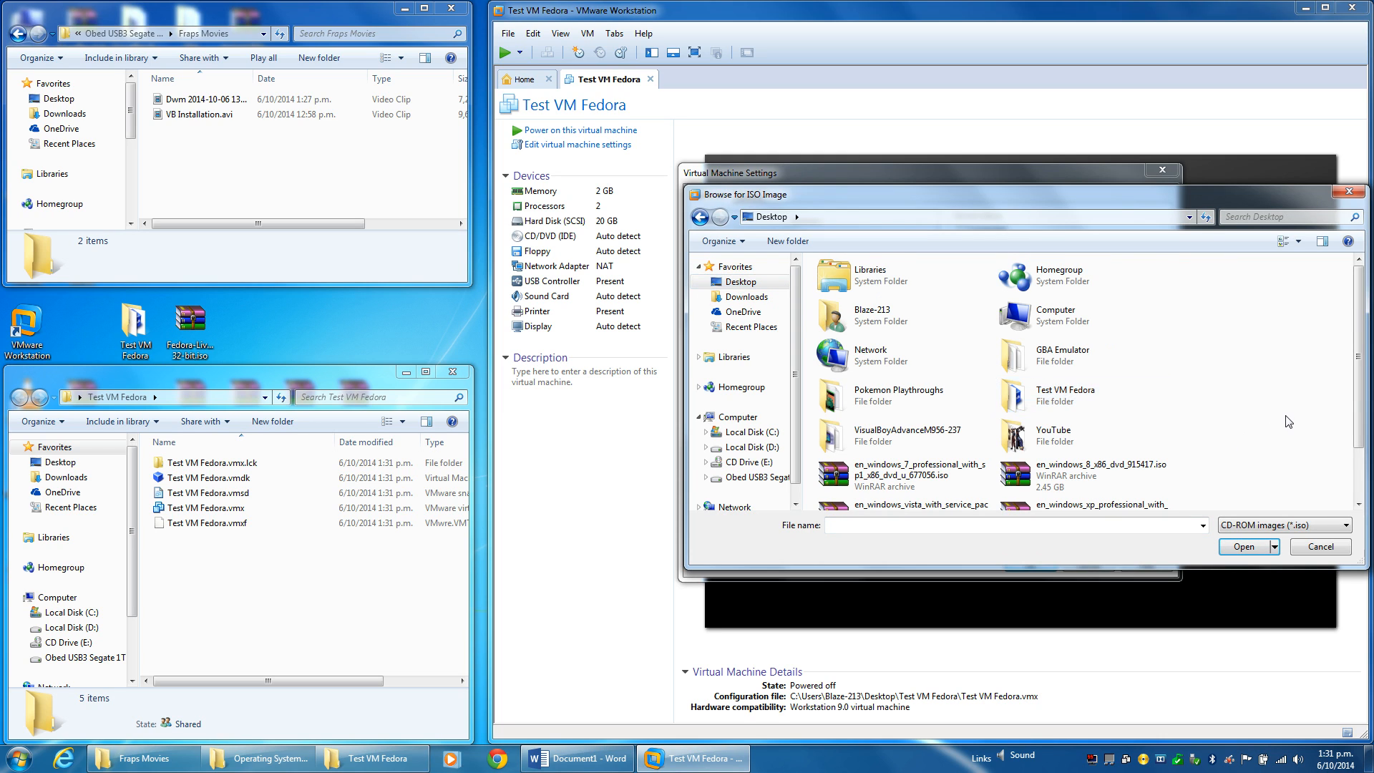
scroll(1271, 429, "down", 2)
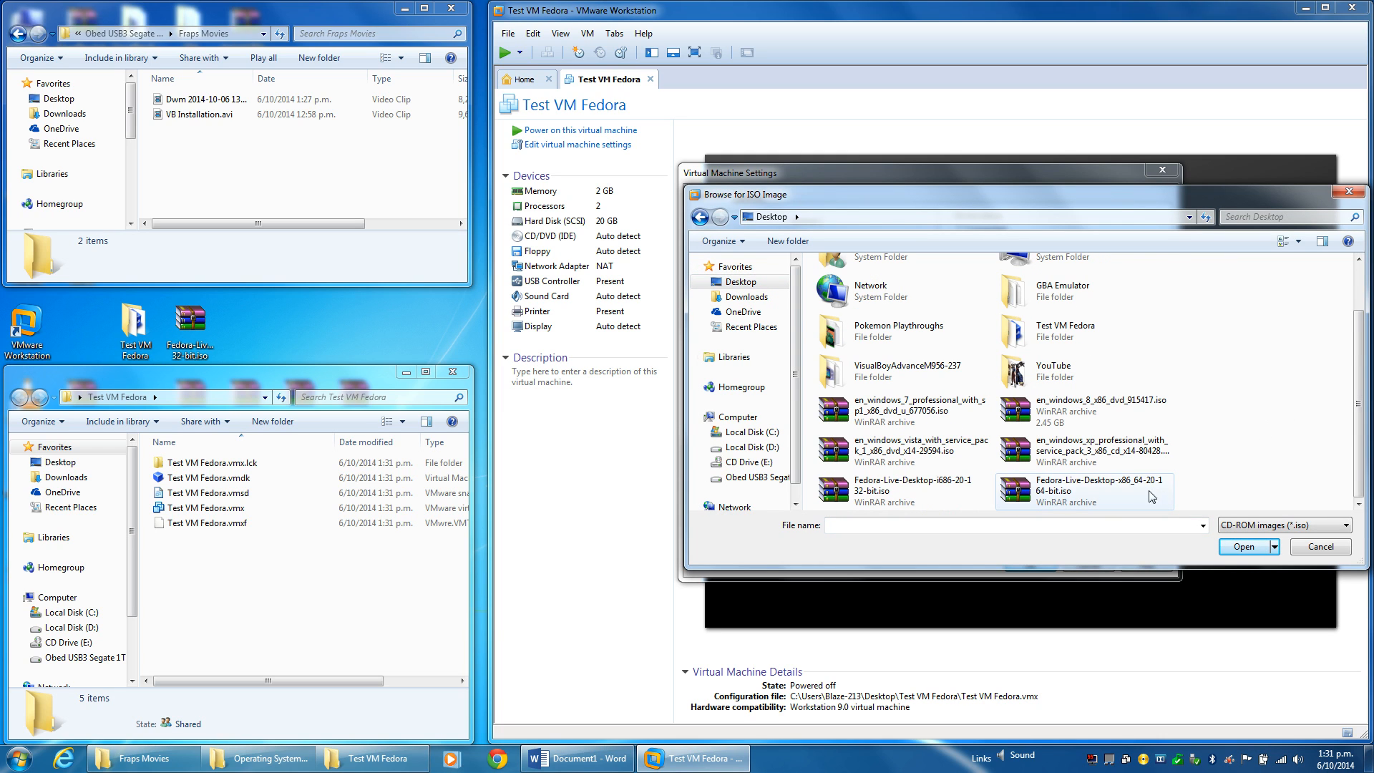
double_click(891, 493)
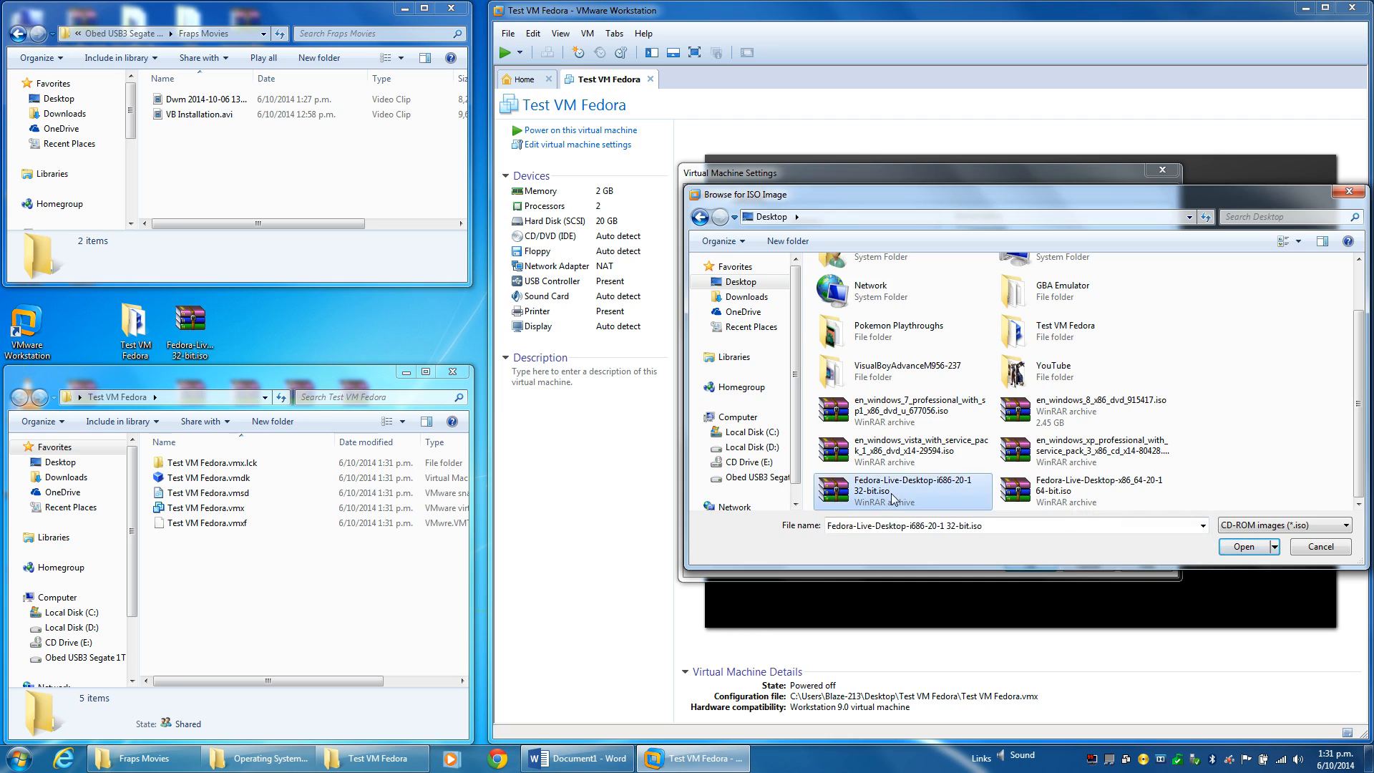
left_click(1030, 565)
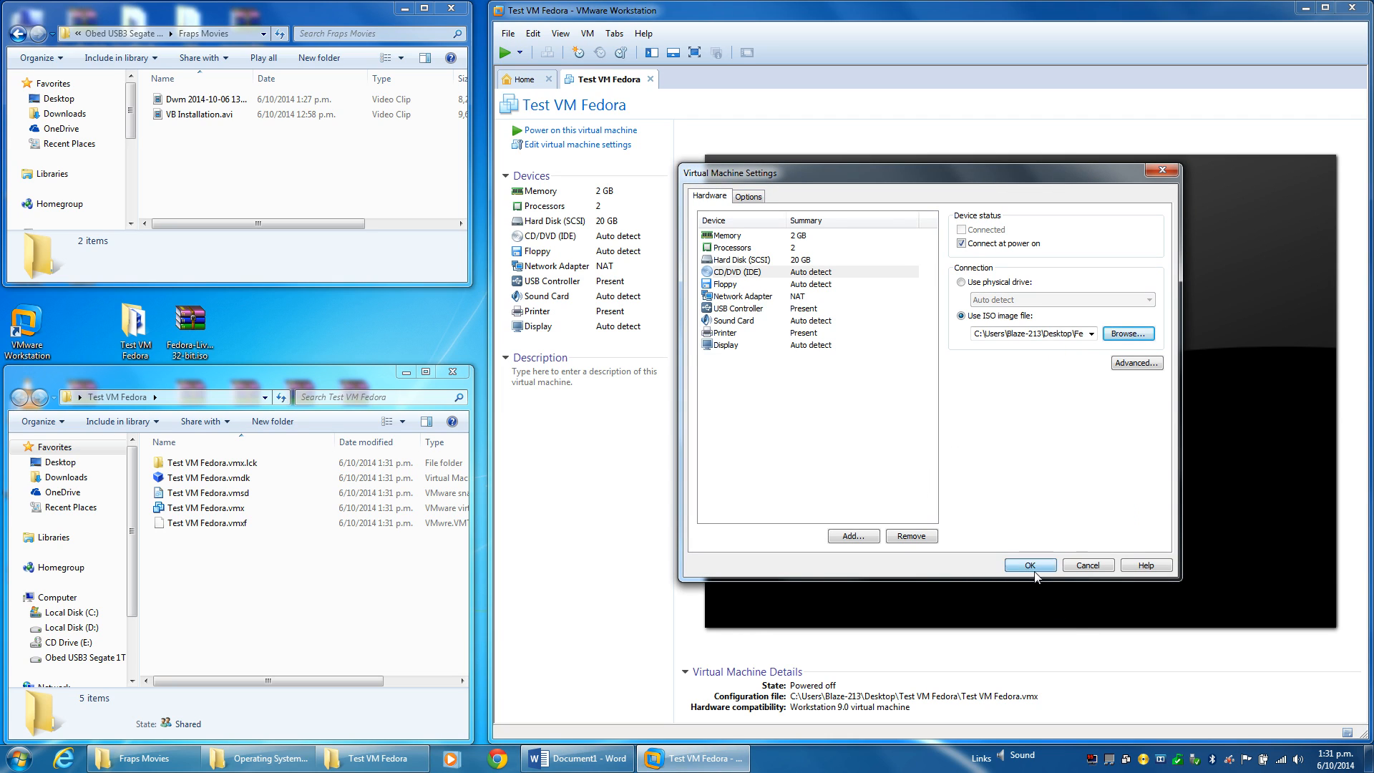
left_click(572, 131)
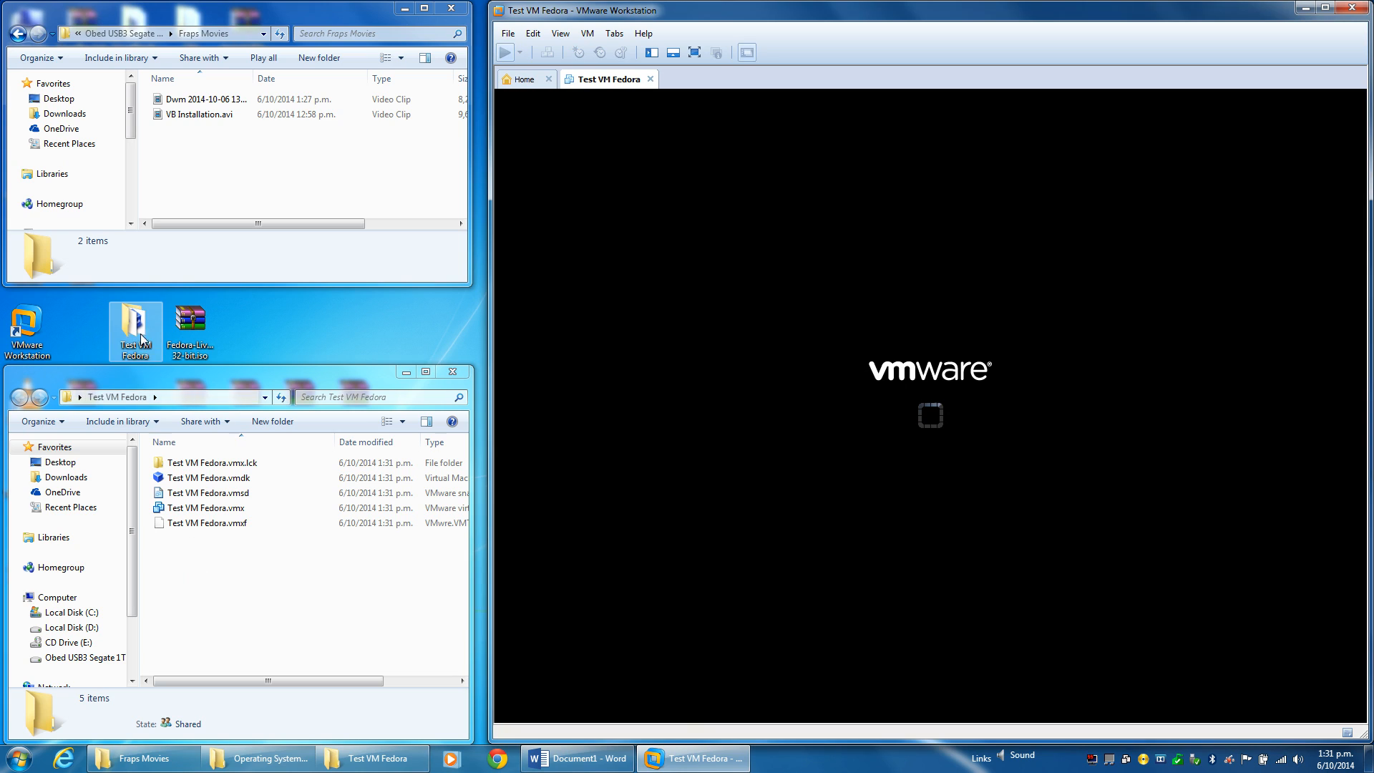
Open the Test VM Fedora folder's Properties, showing 2.00 GB, and move it to the screen top.
right_click(141, 338)
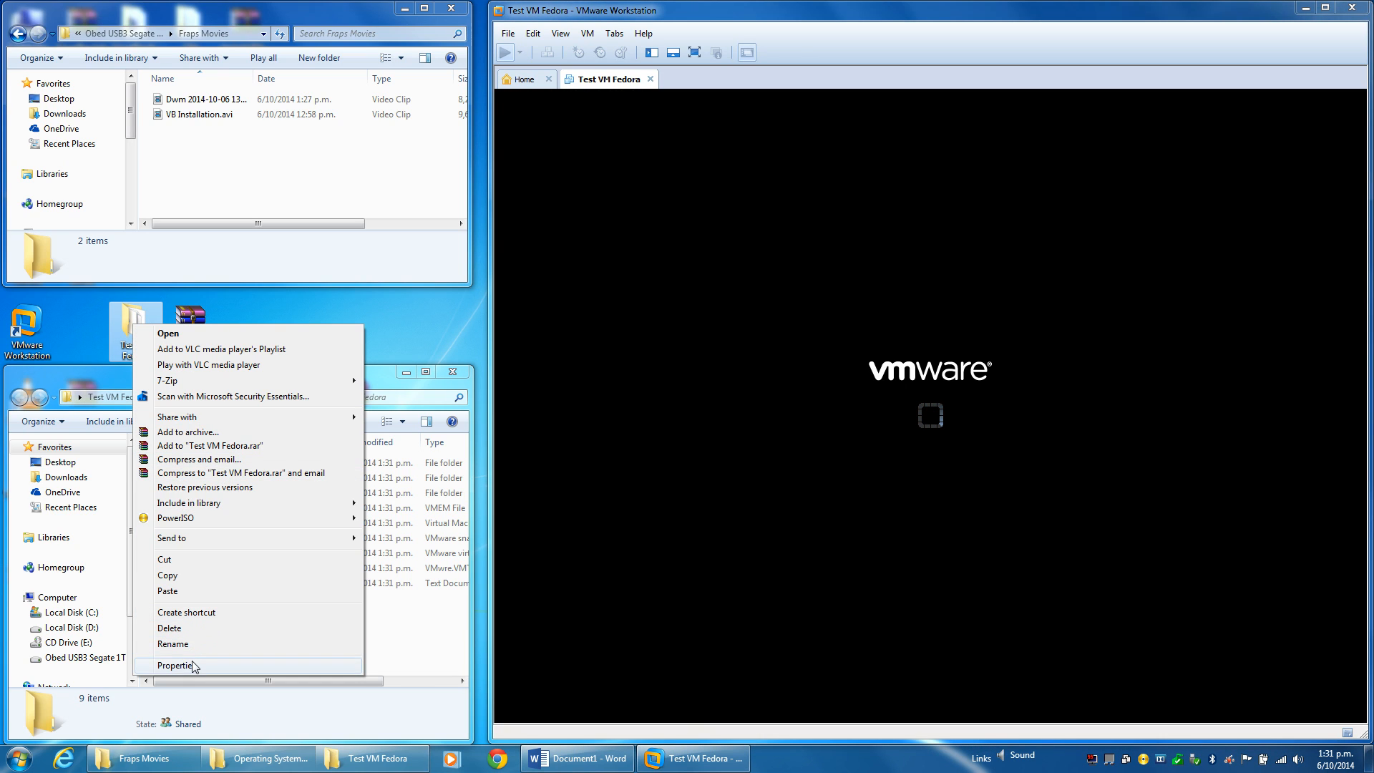
left_click(179, 664)
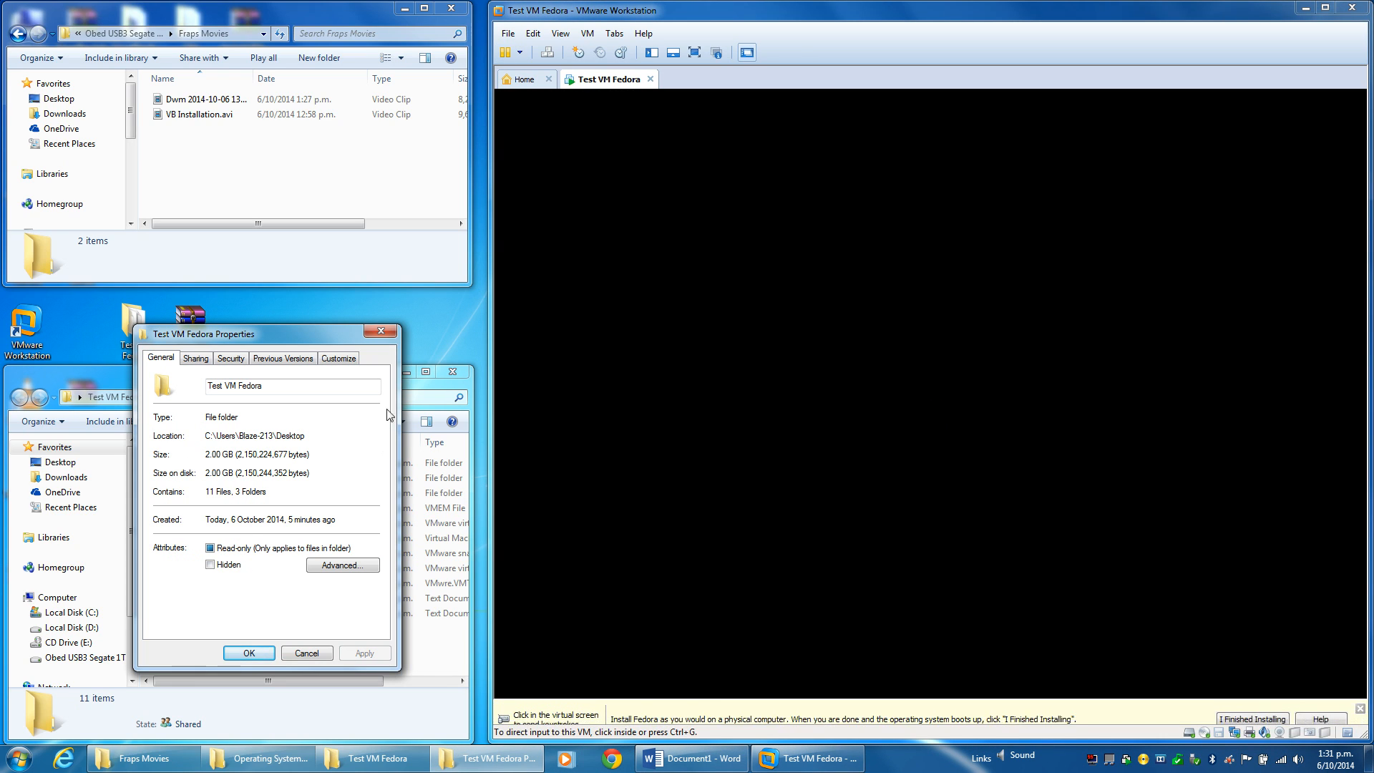
left_click_drag(300, 337, 222, 141)
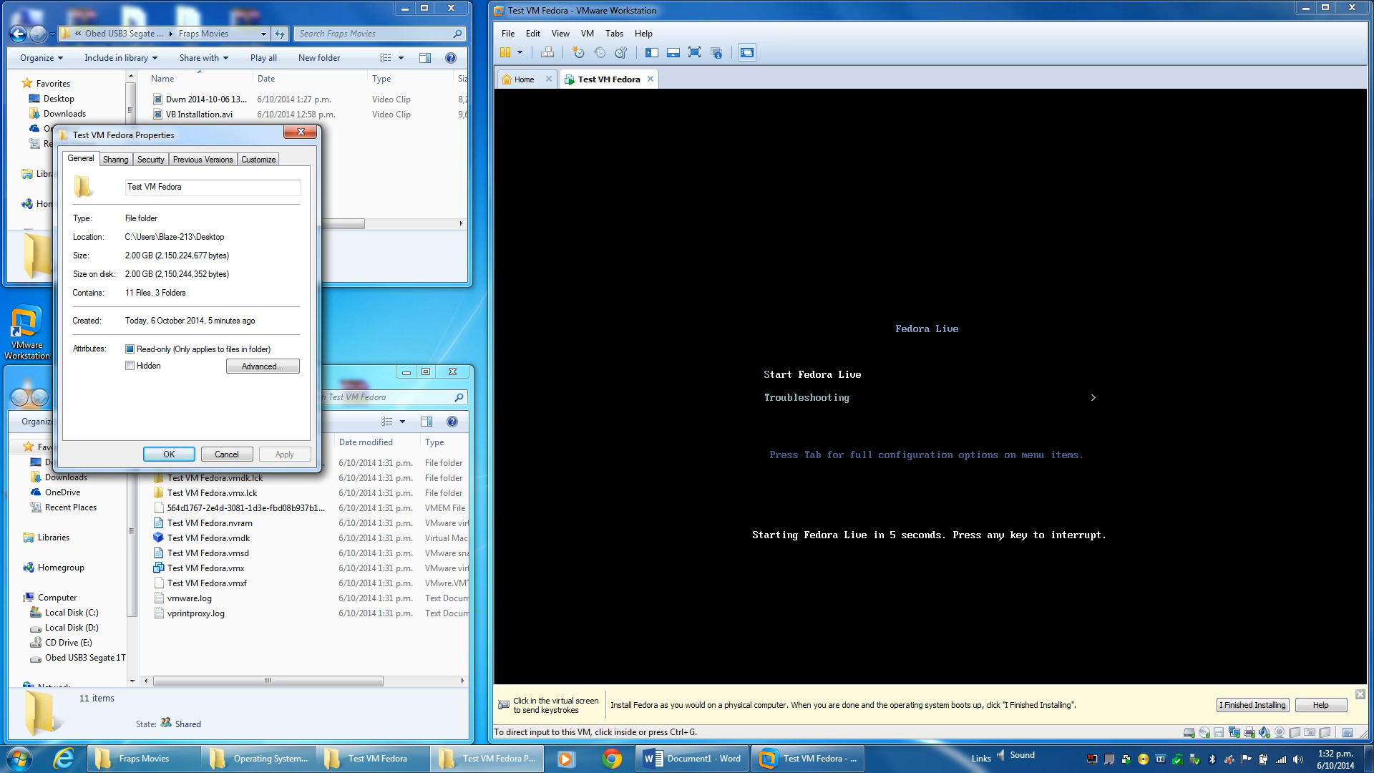
left_click_drag(188, 138, 304, 35)
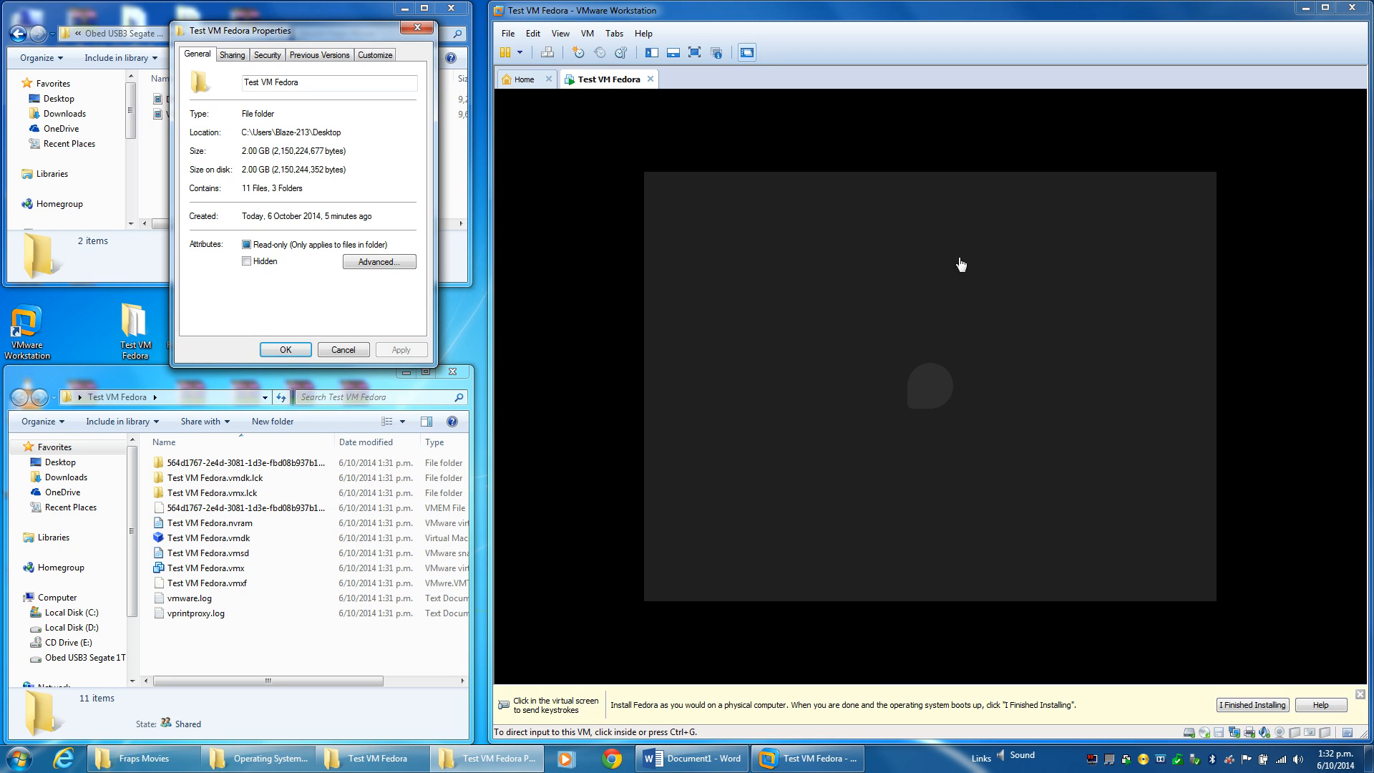
left_click(345, 352)
right_click(132, 338)
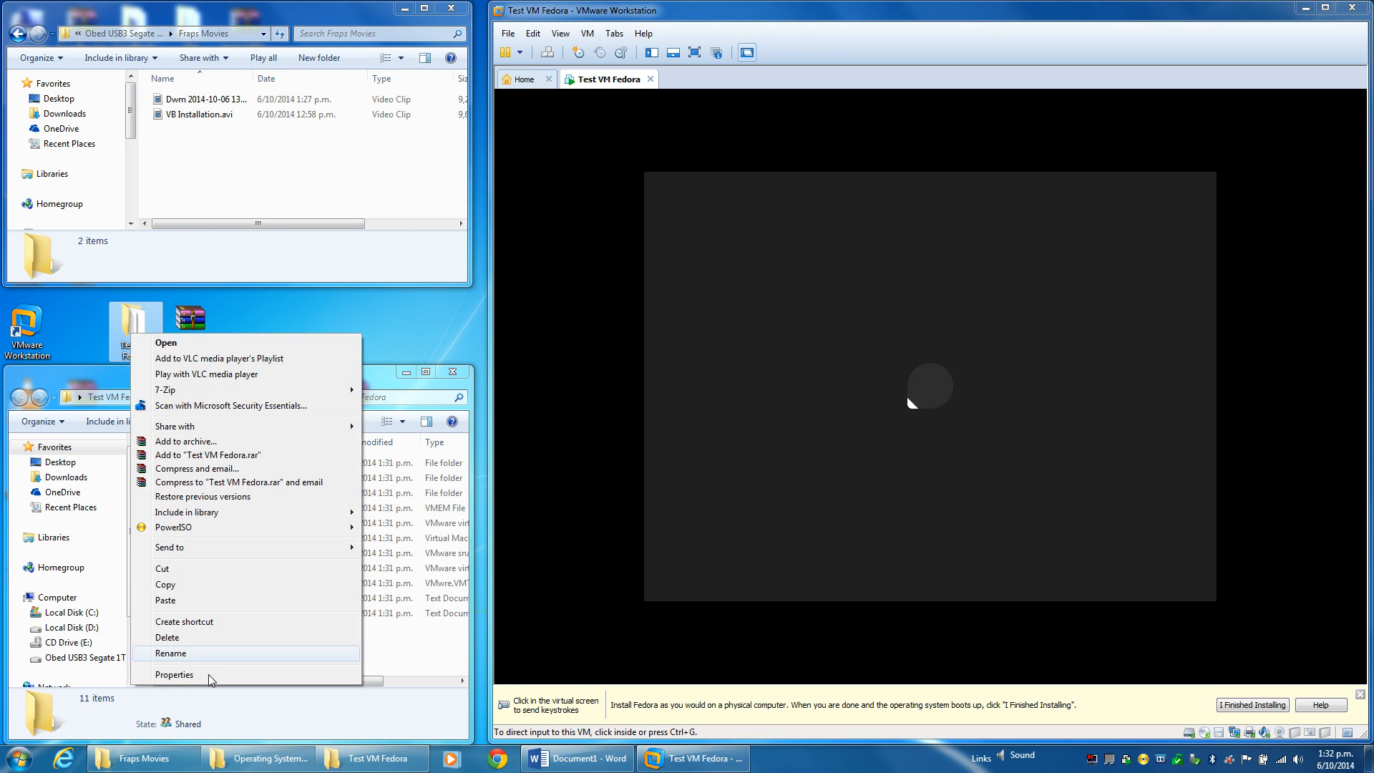
left_click(201, 676)
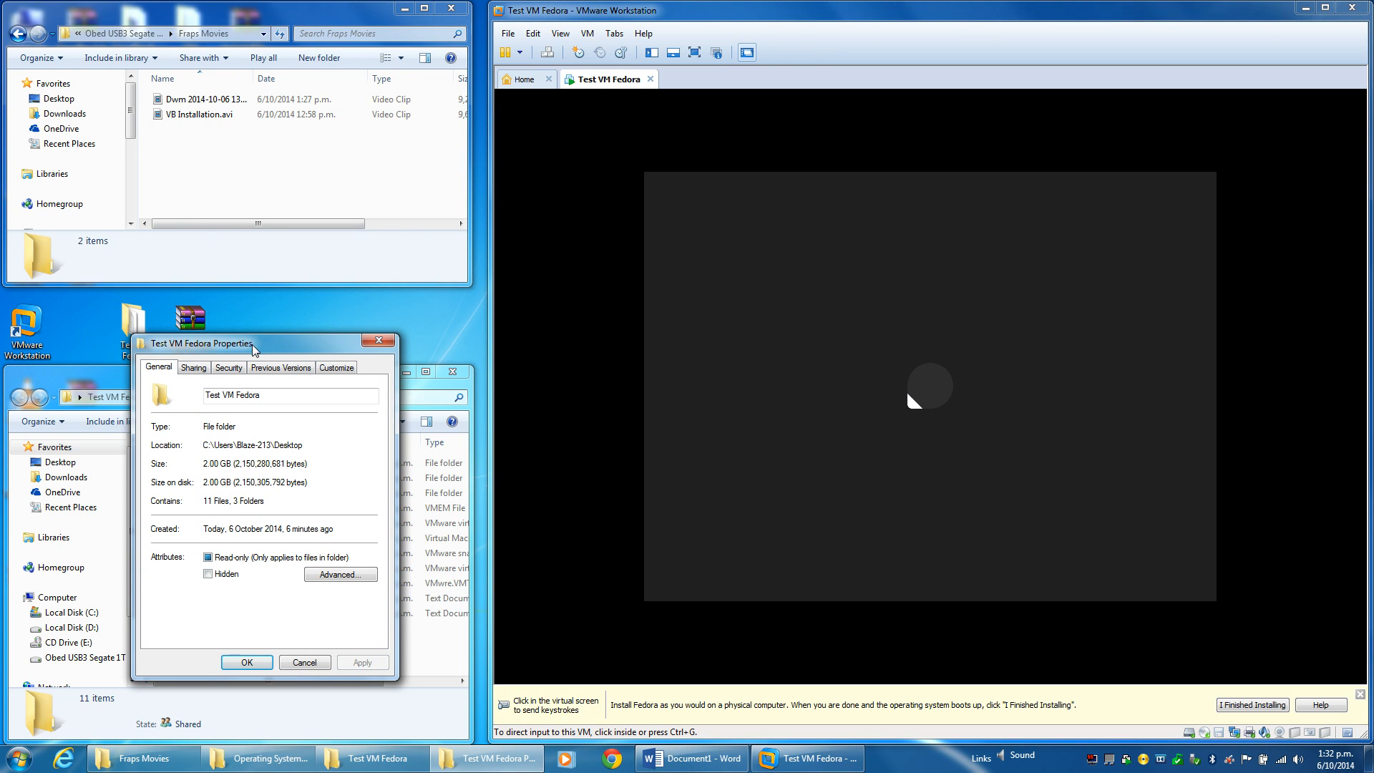
left_click_drag(252, 346, 292, 41)
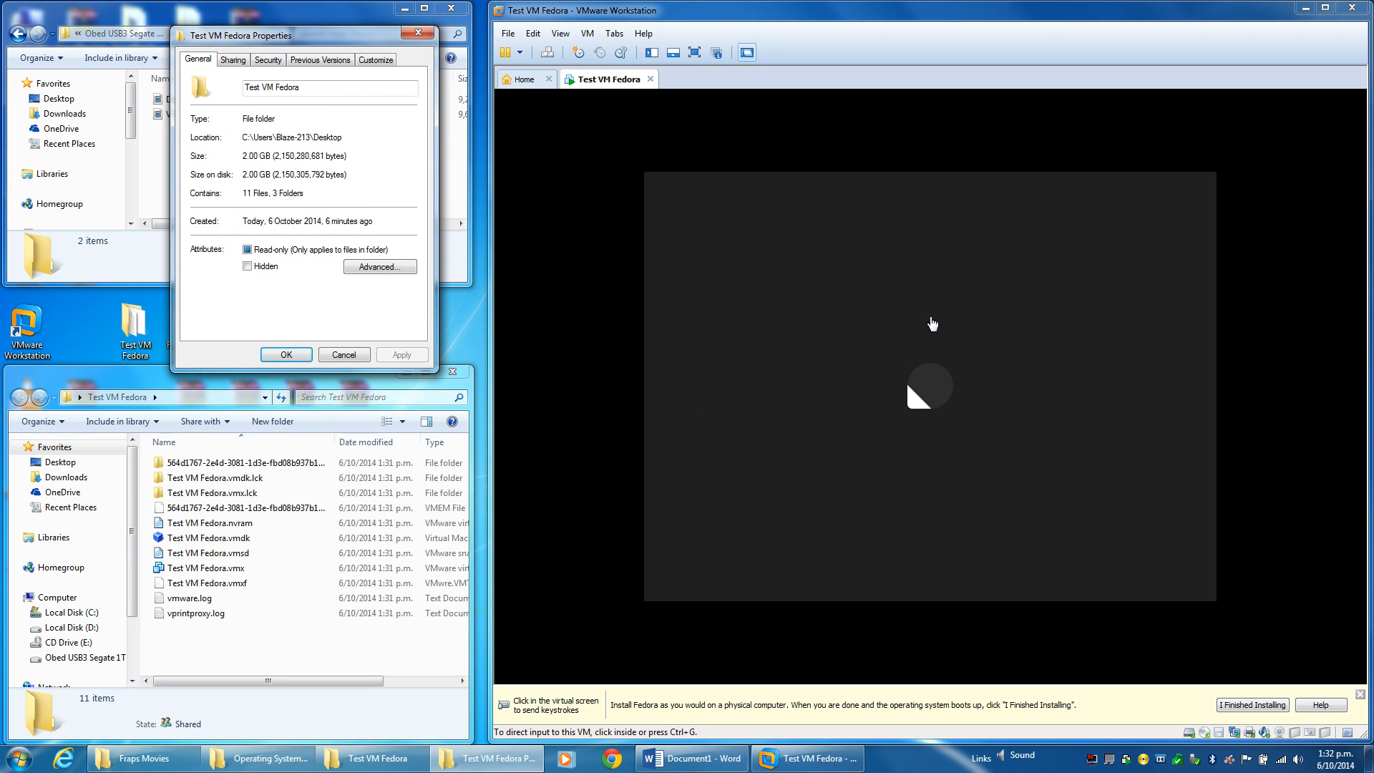
Bring the booting VM forward, give it mouse input, then release it with Ctrl+Alt.
left_click(578, 403)
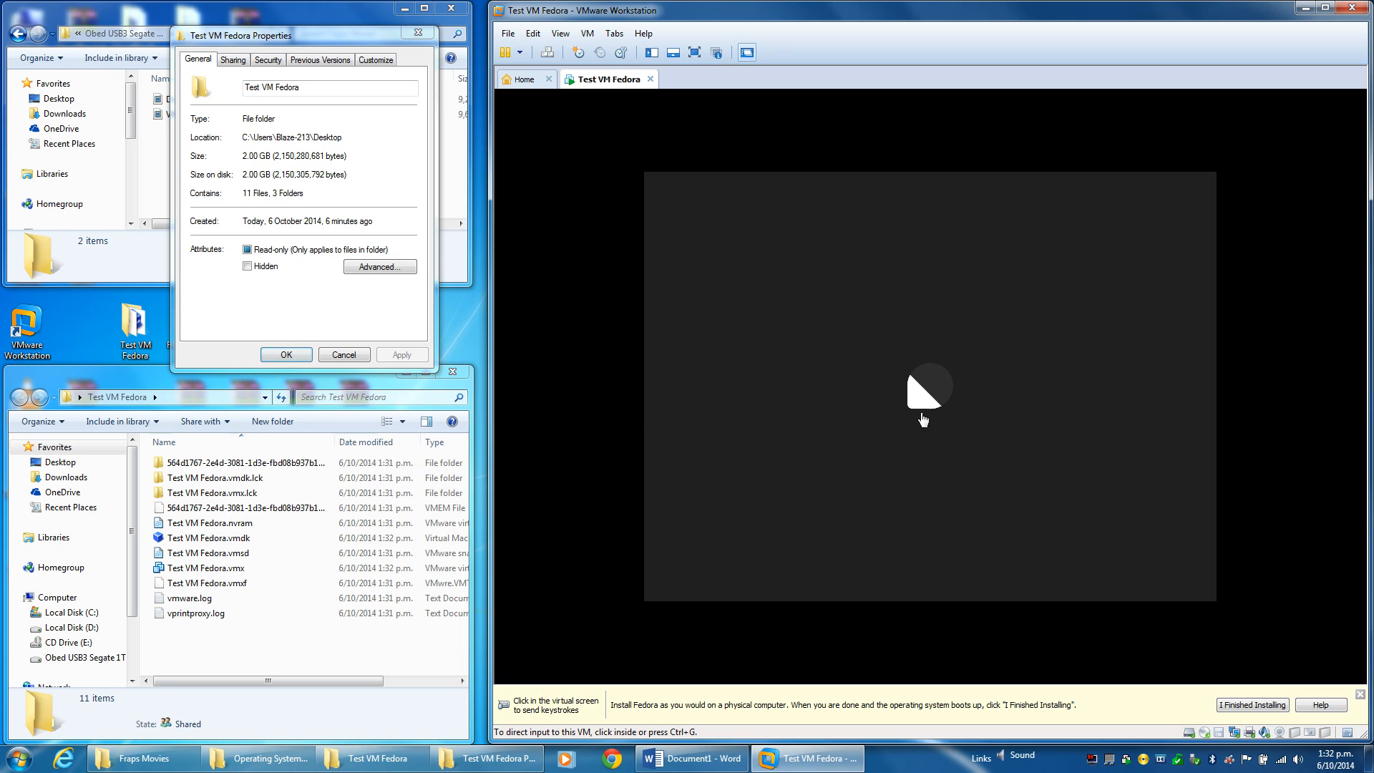
left_click(705, 374)
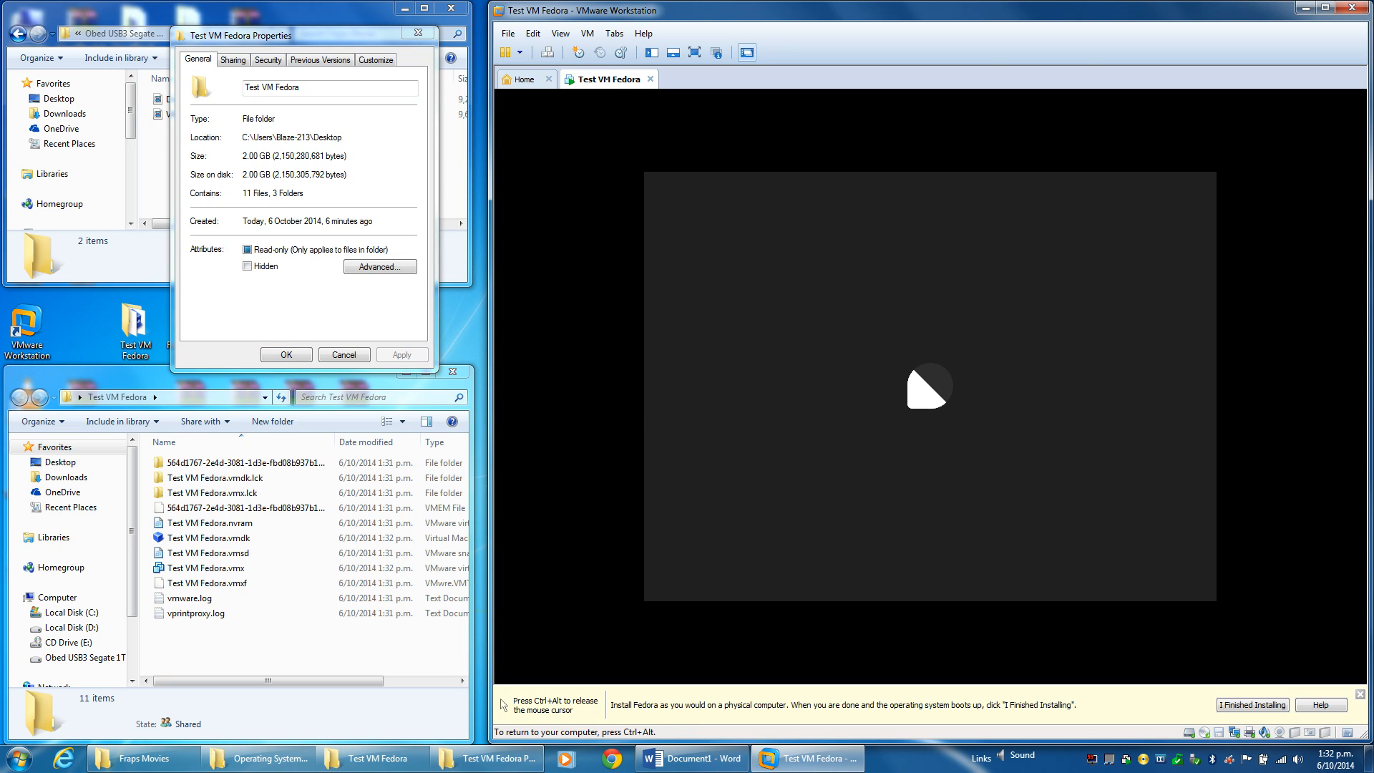
key("ctrl+alt")
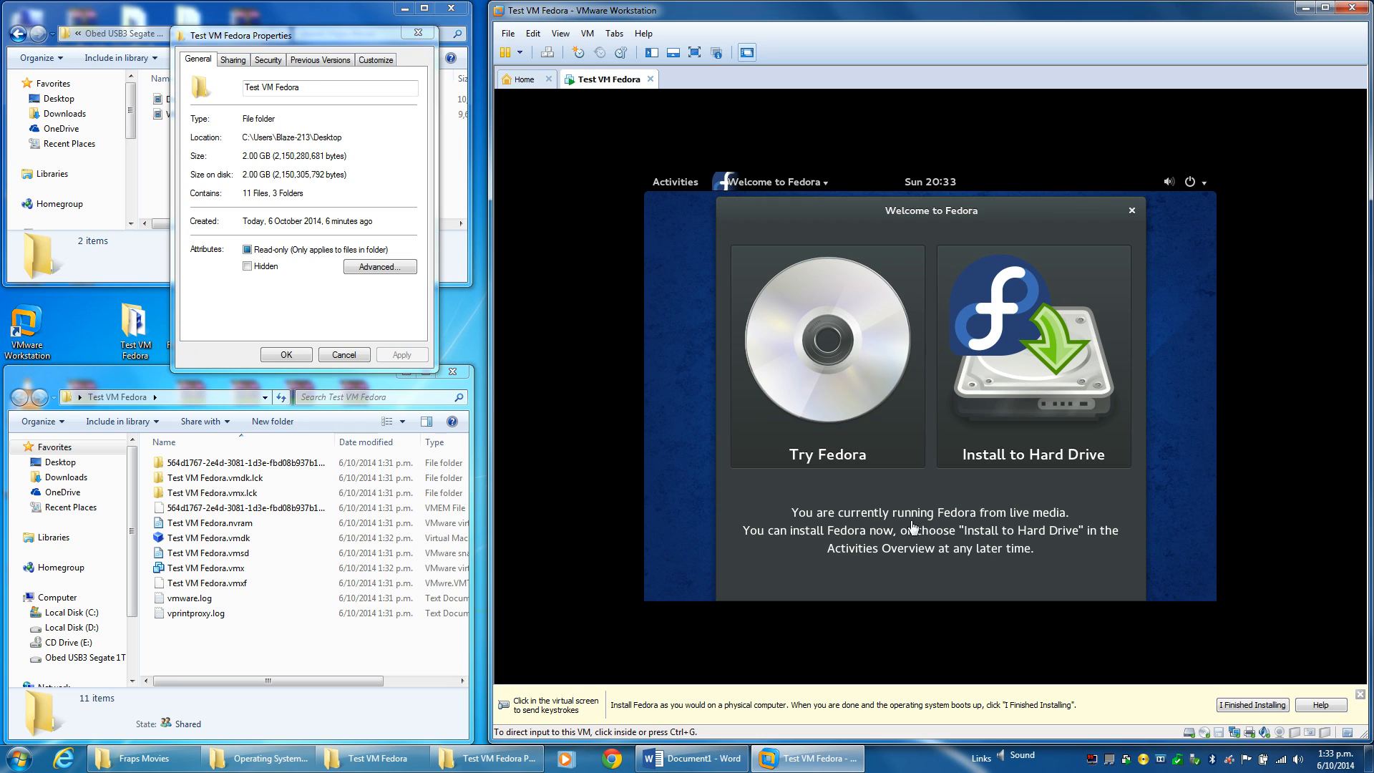
Start Install to Hard Drive and continue with English (New Zealand) as the installer language.
left_click(688, 497)
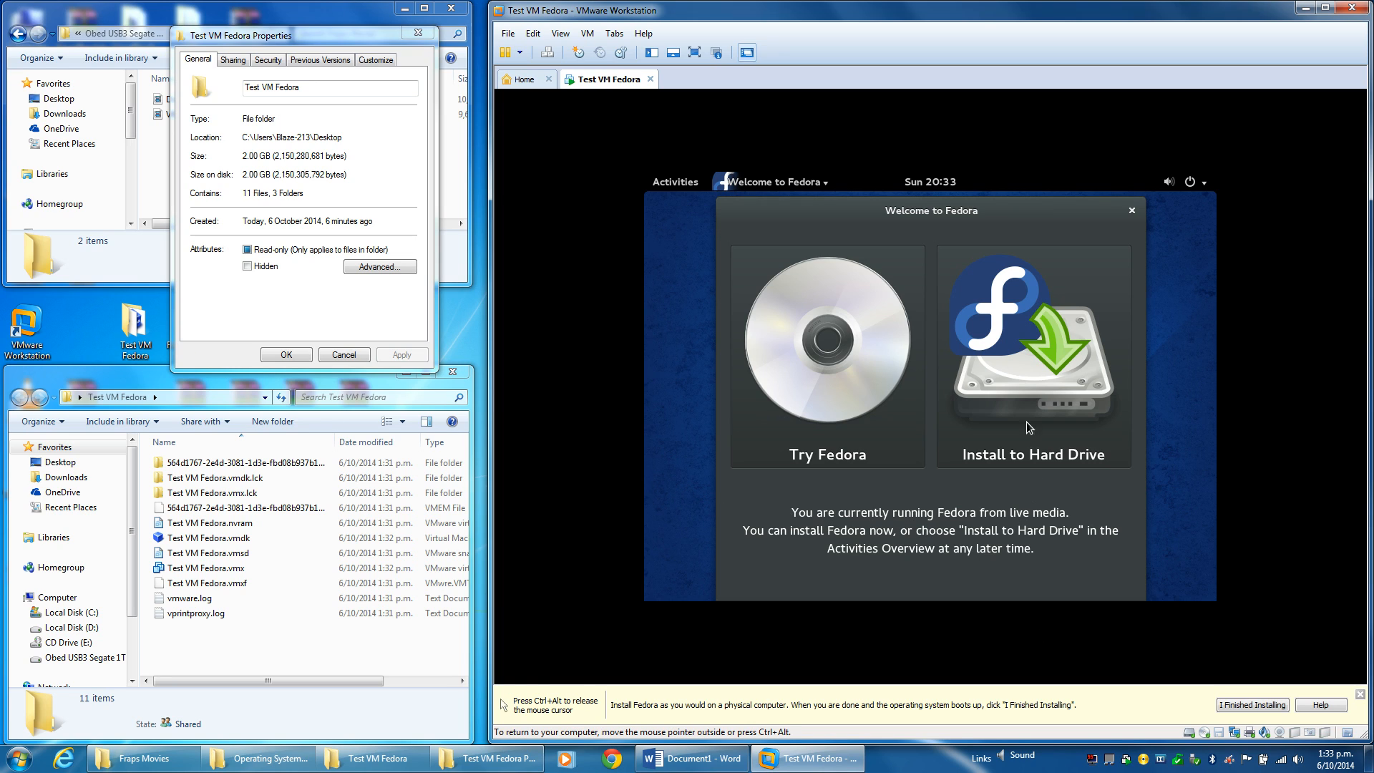
left_click(1066, 456)
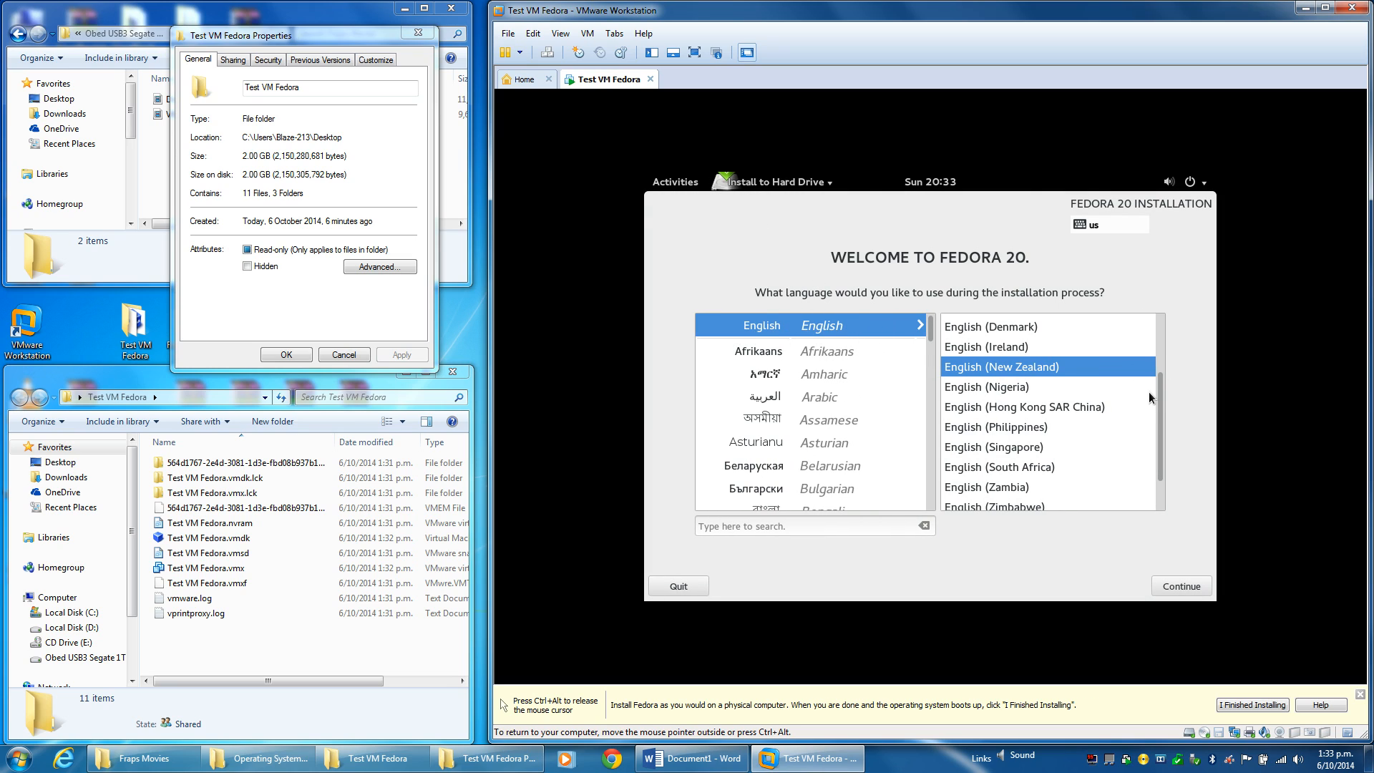
left_click(1181, 586)
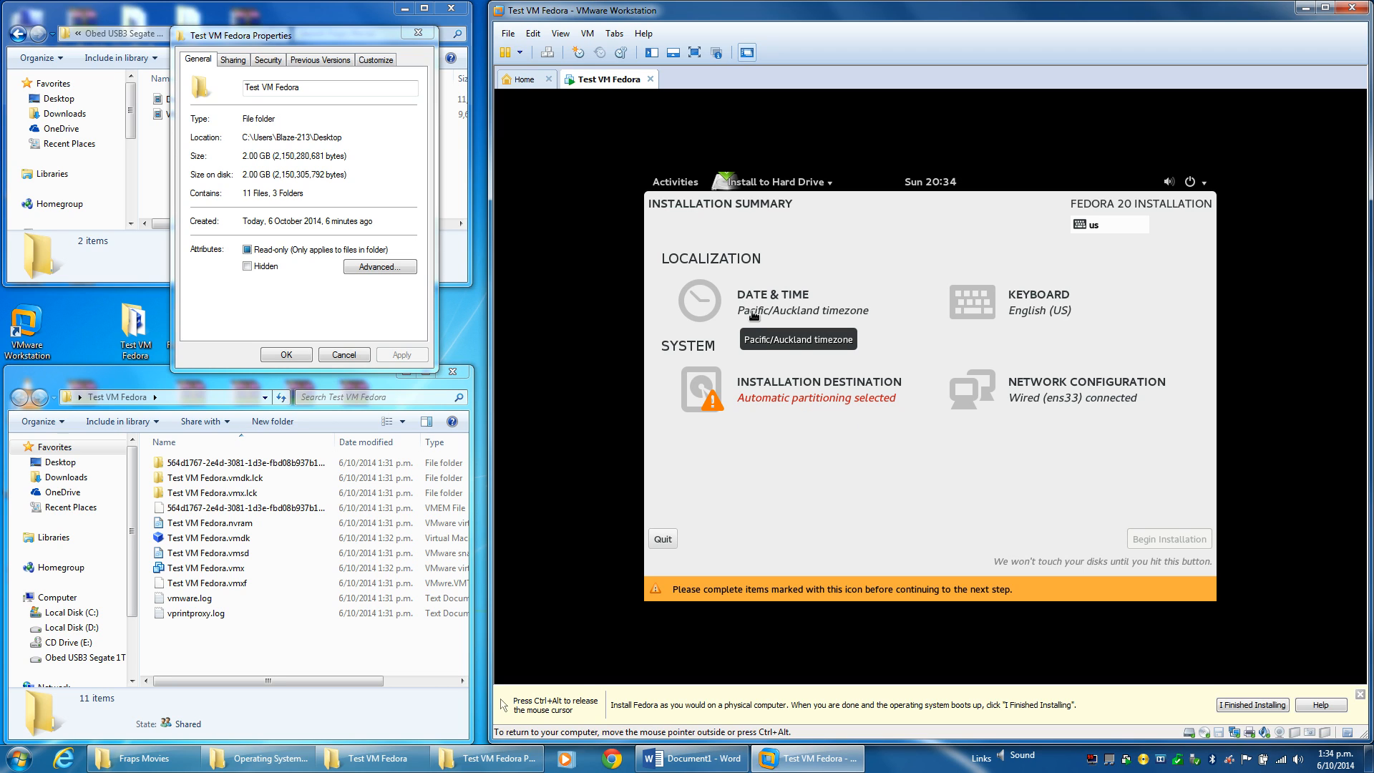
left_click(760, 396)
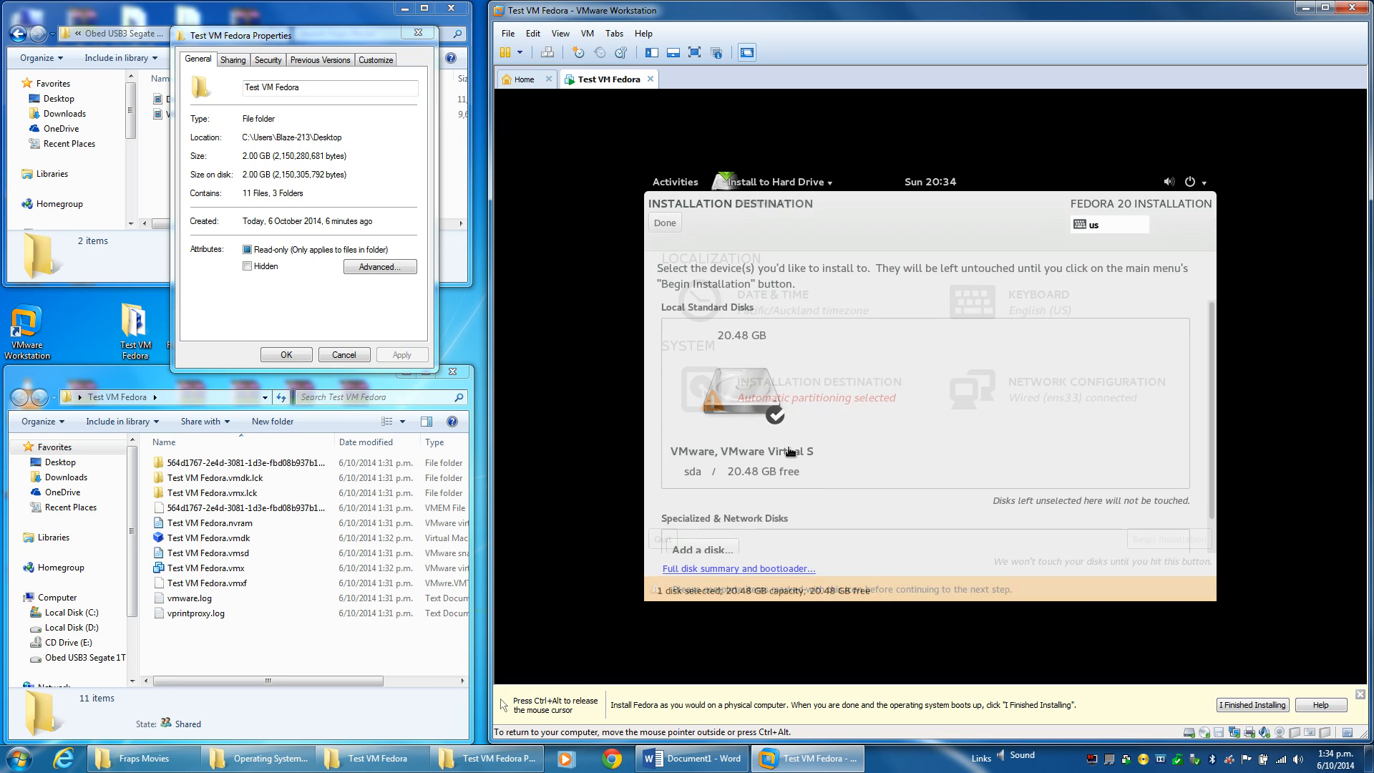
left_click(739, 405)
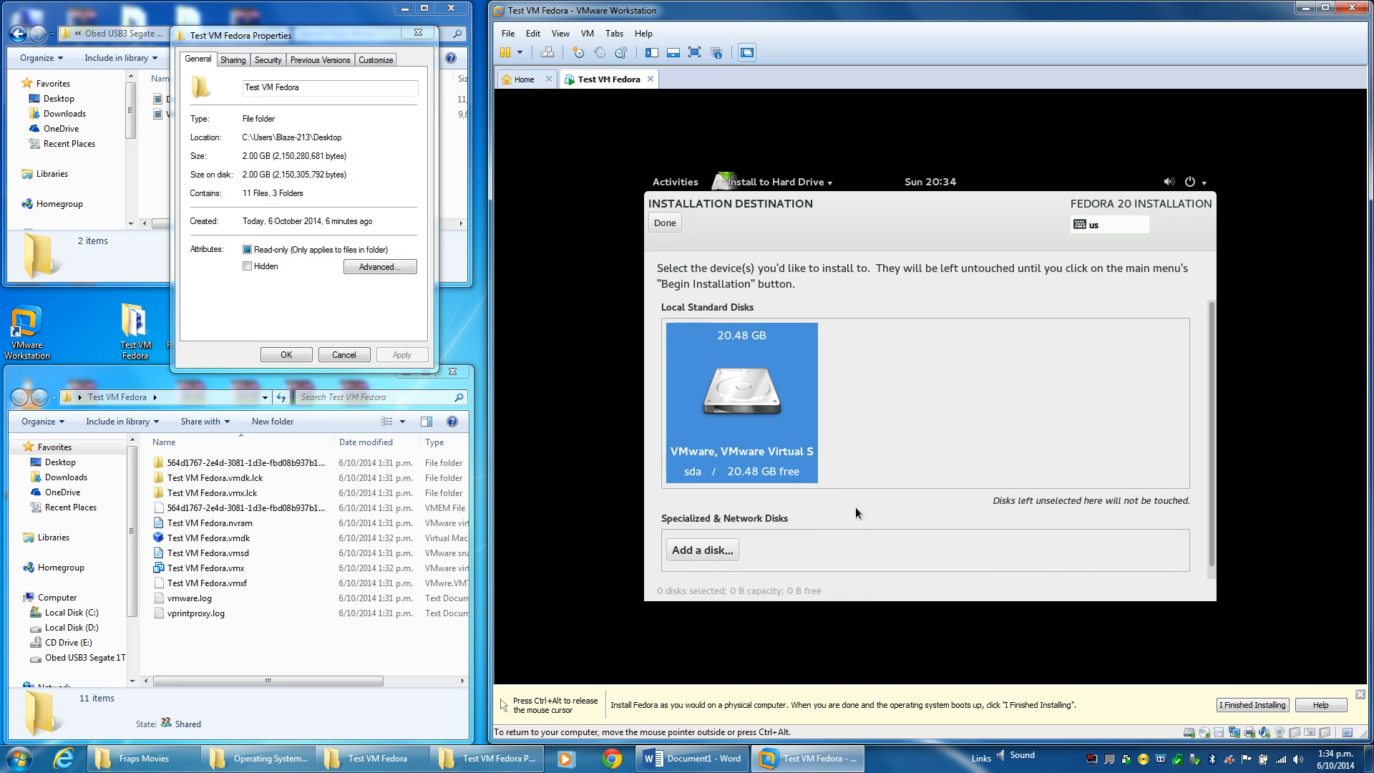
scroll(857, 504, "down", 2)
scroll(858, 504, "up", 2)
left_click(665, 222)
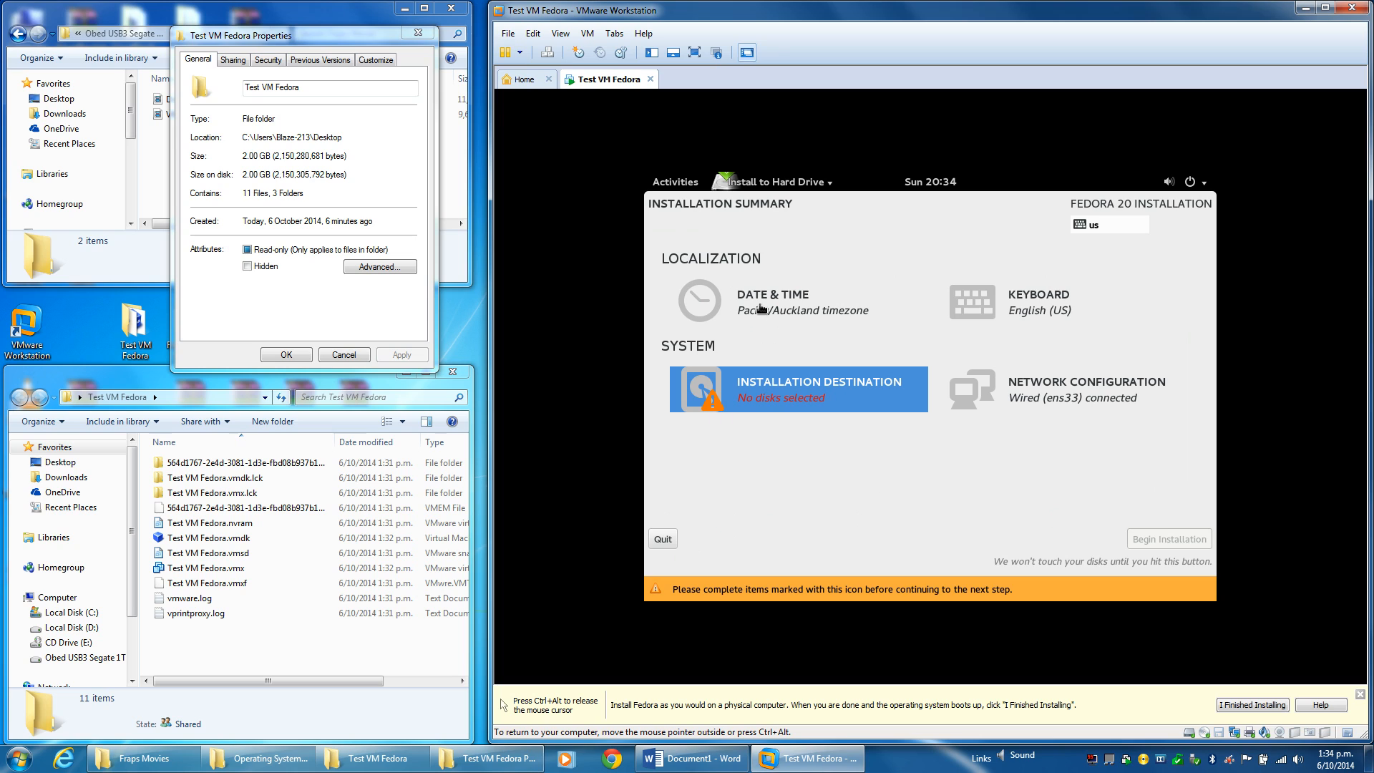
left_click(807, 307)
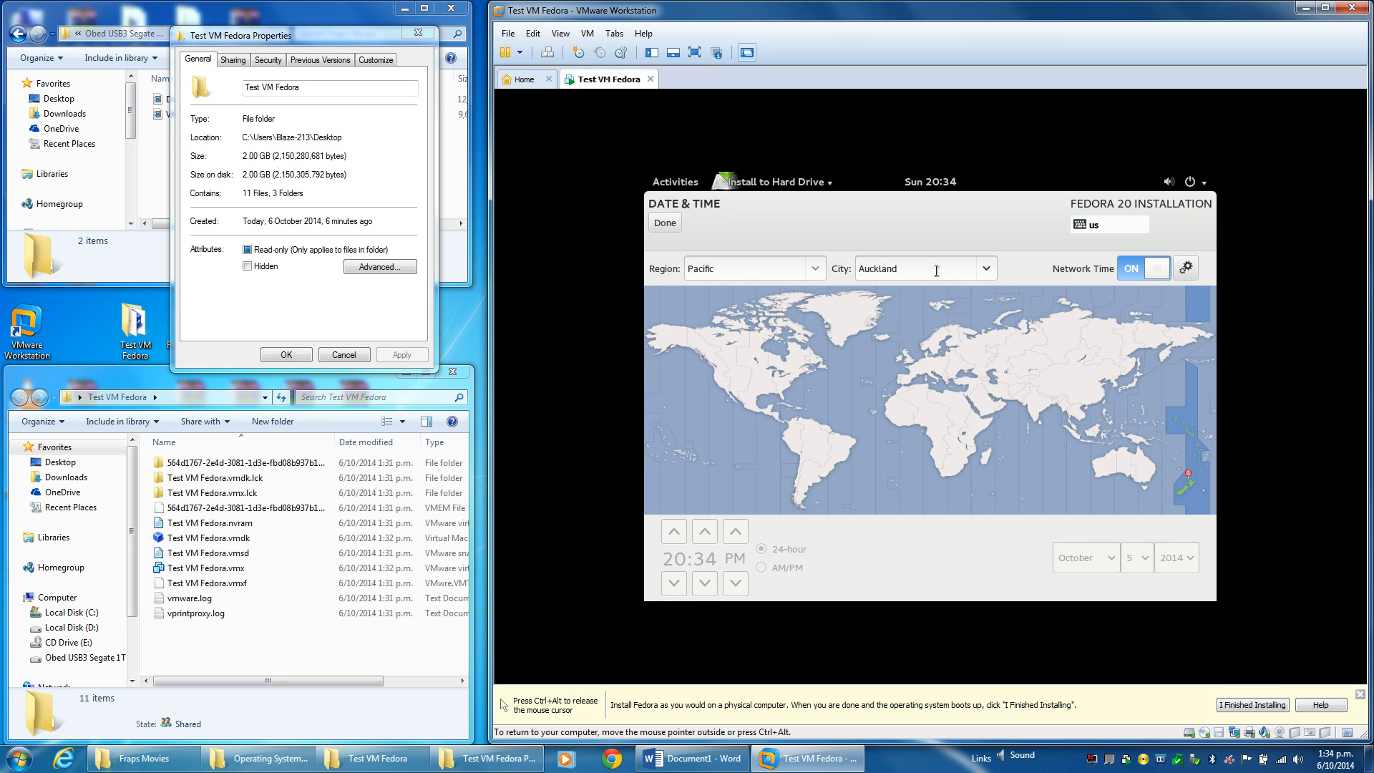
scroll(986, 273, "down", 1)
left_click(986, 270)
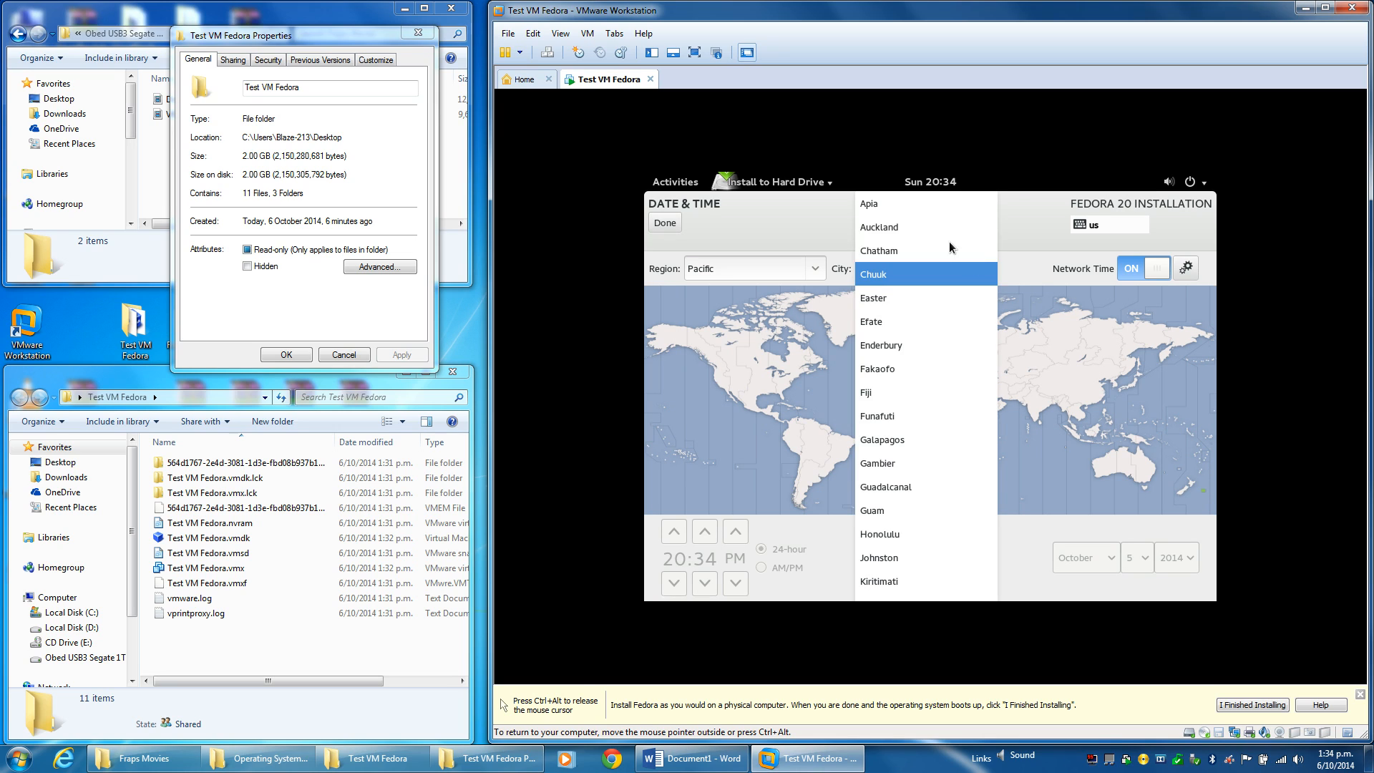
left_click(939, 232)
left_click(985, 272)
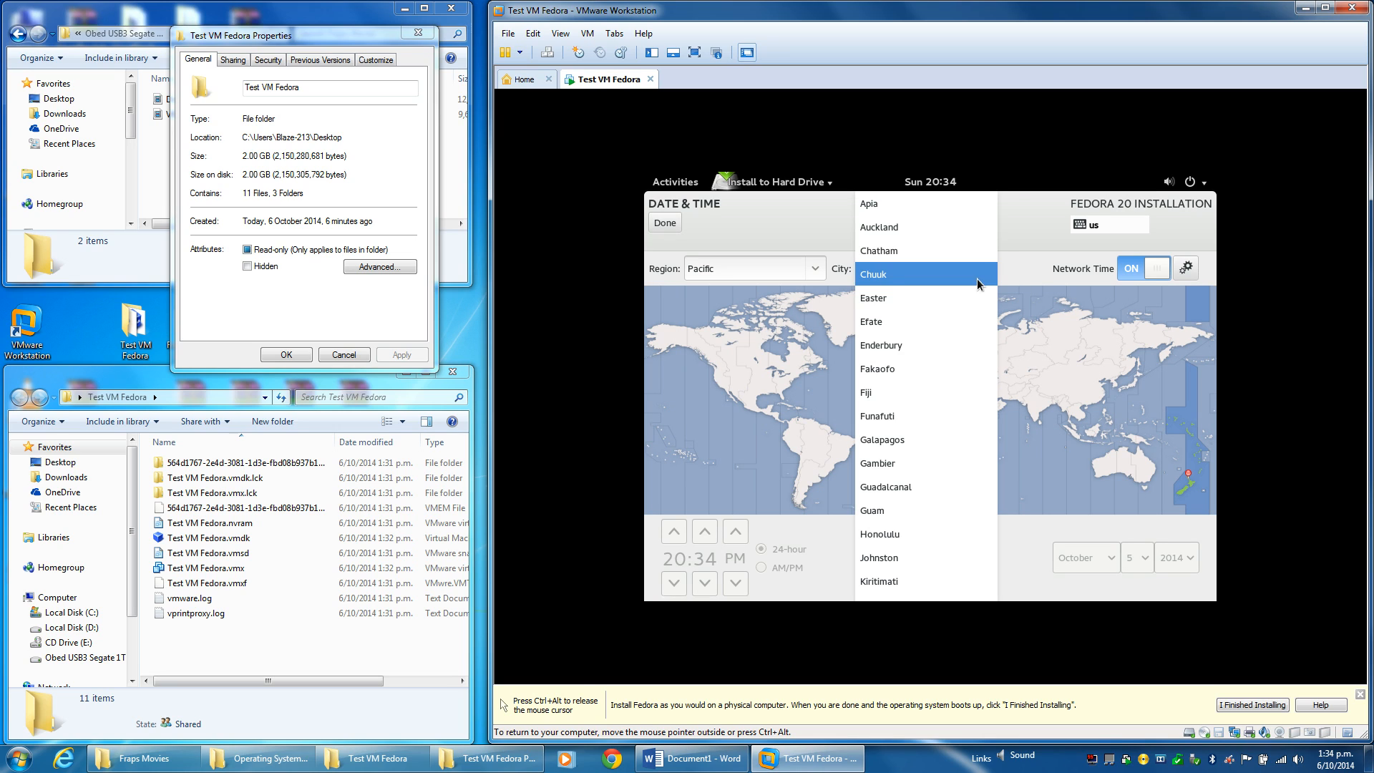
left_click(1024, 238)
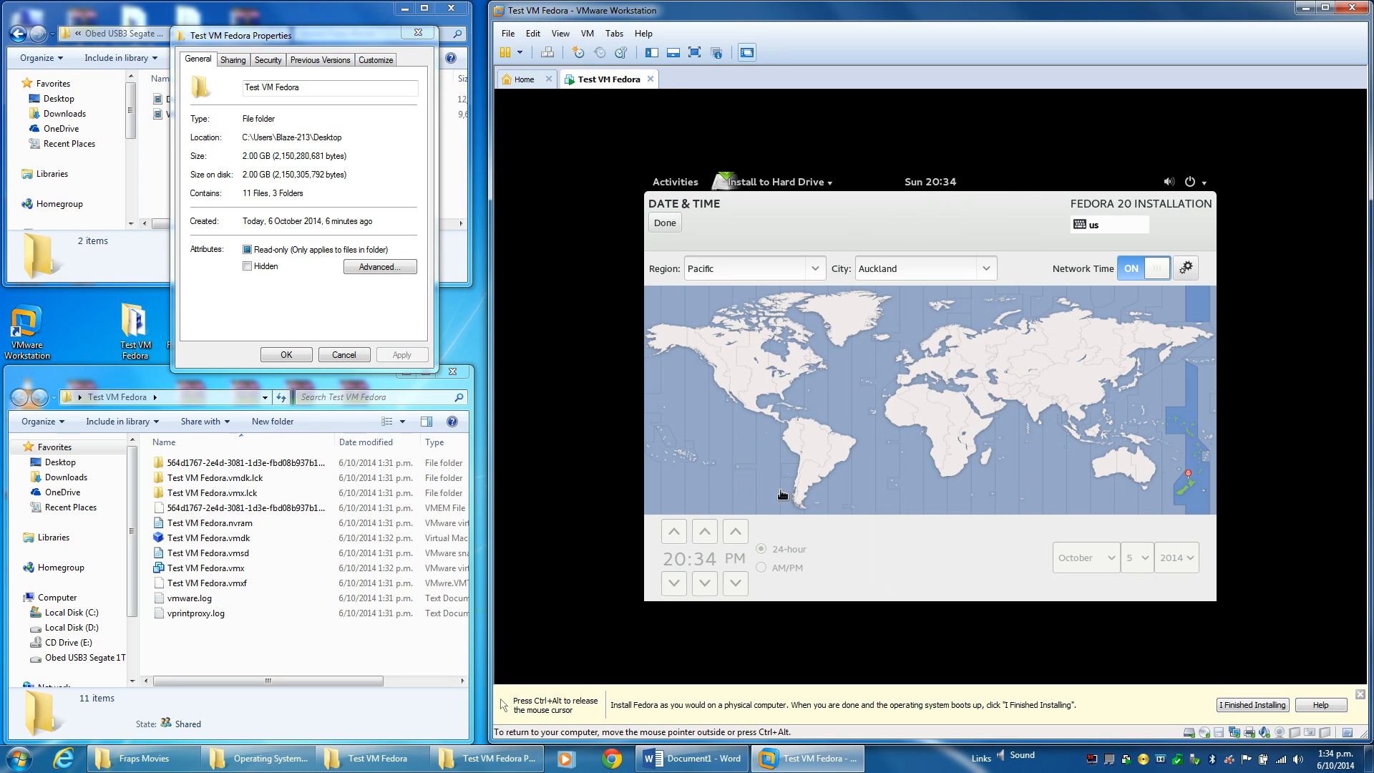
left_click(664, 222)
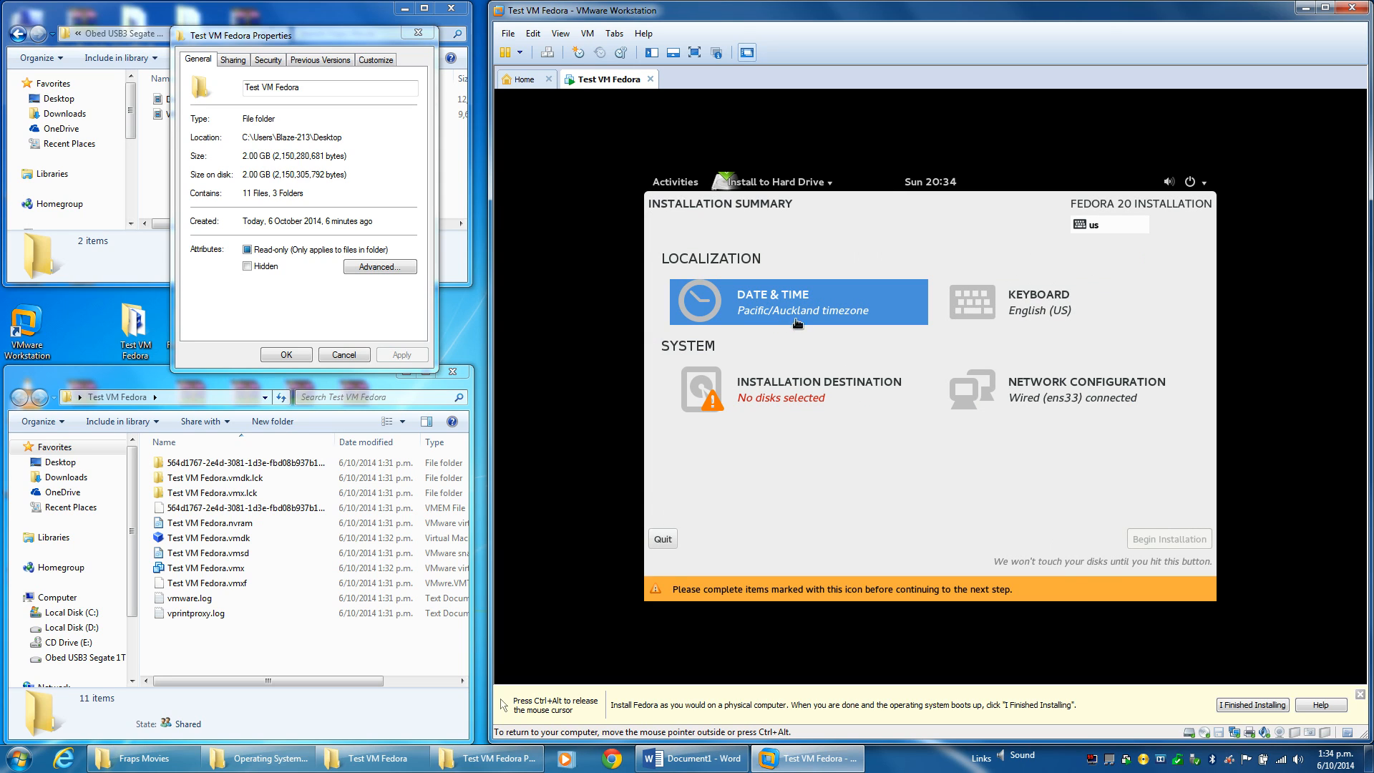
left_click(788, 309)
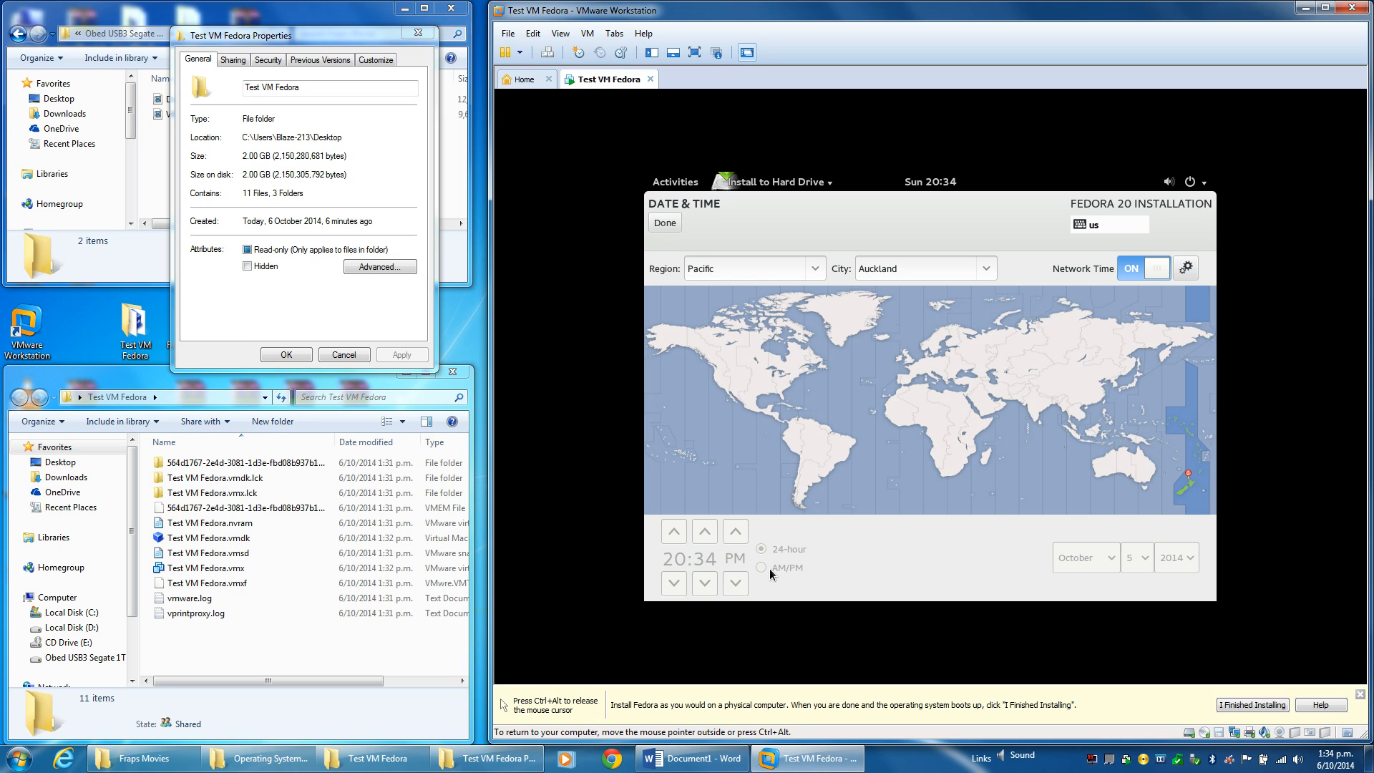
left_click(664, 218)
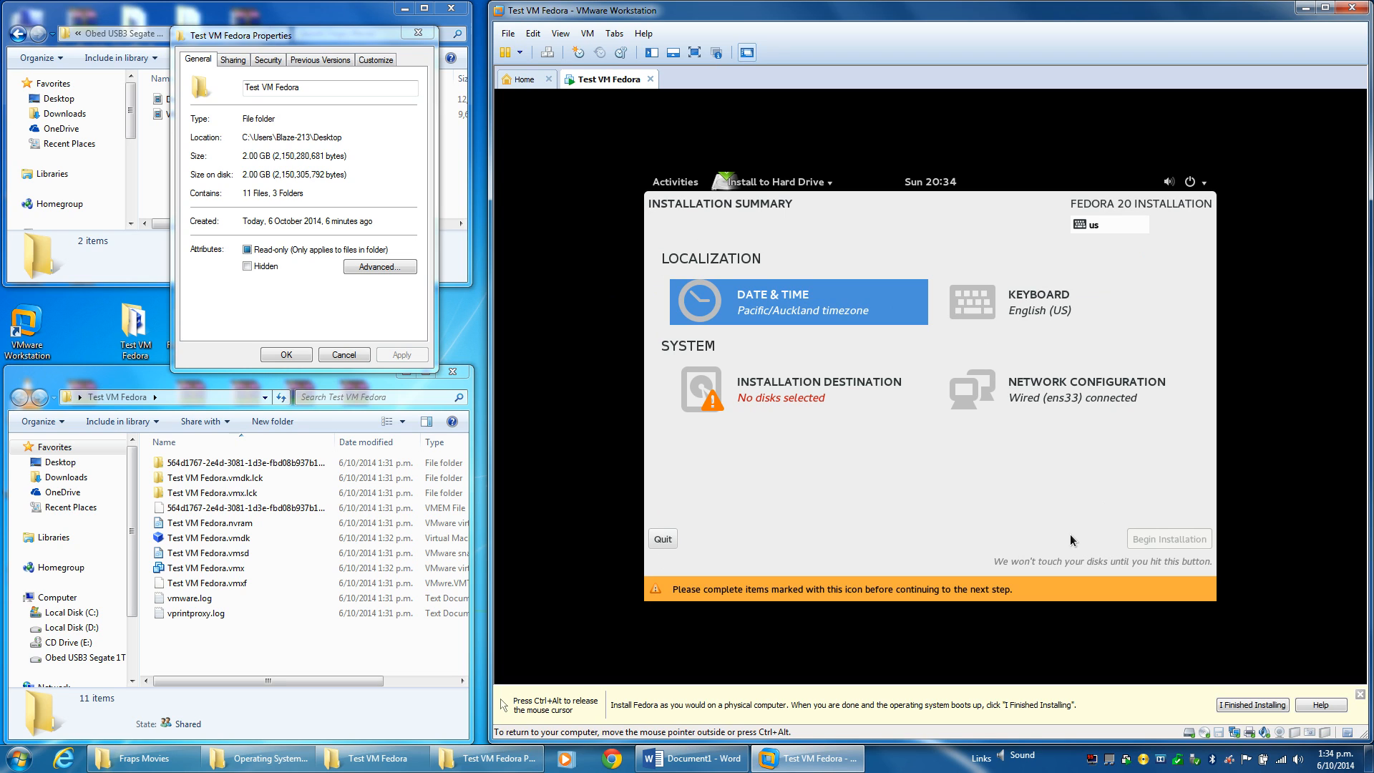
Select the 20.48 GB VMware disk as the destination and accept automatic partitioning.
left_click(747, 405)
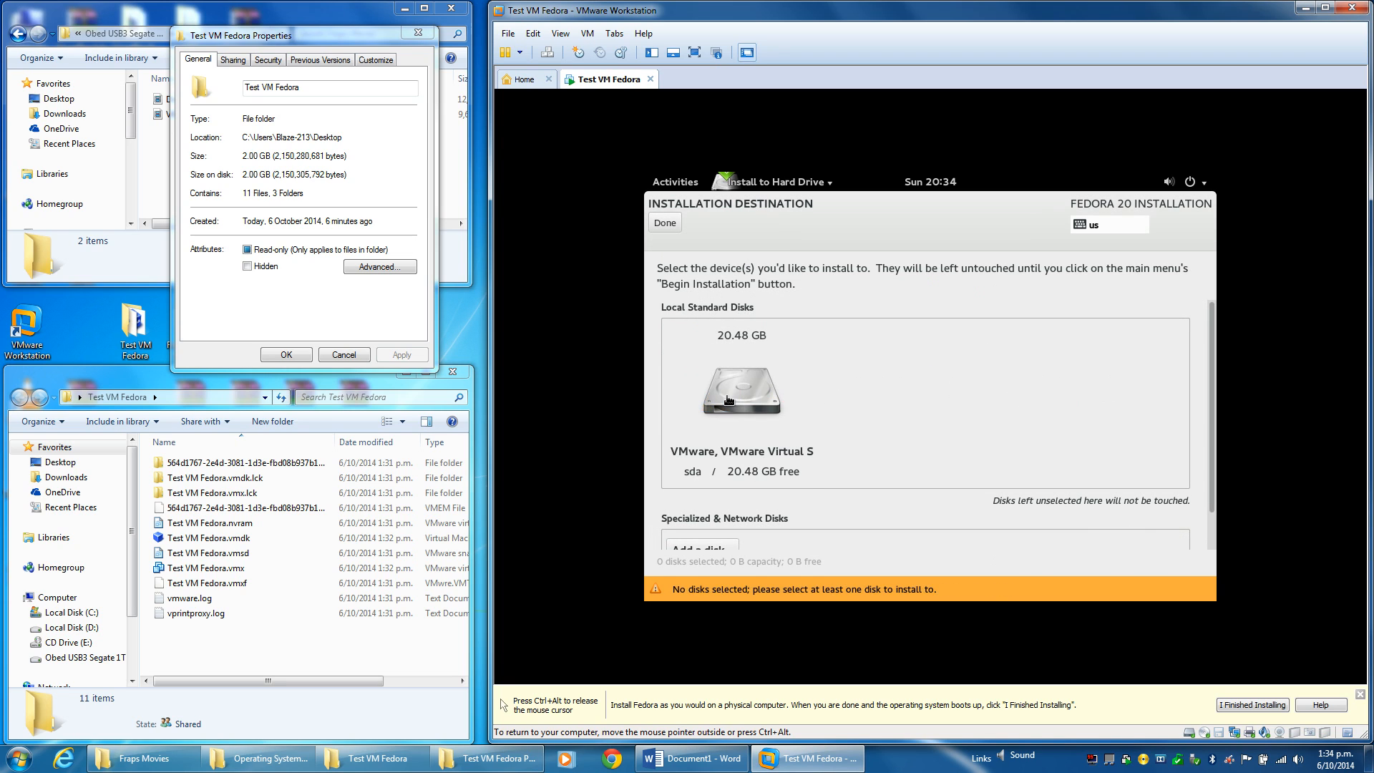
left_click(730, 400)
scroll(866, 521, "down", 1)
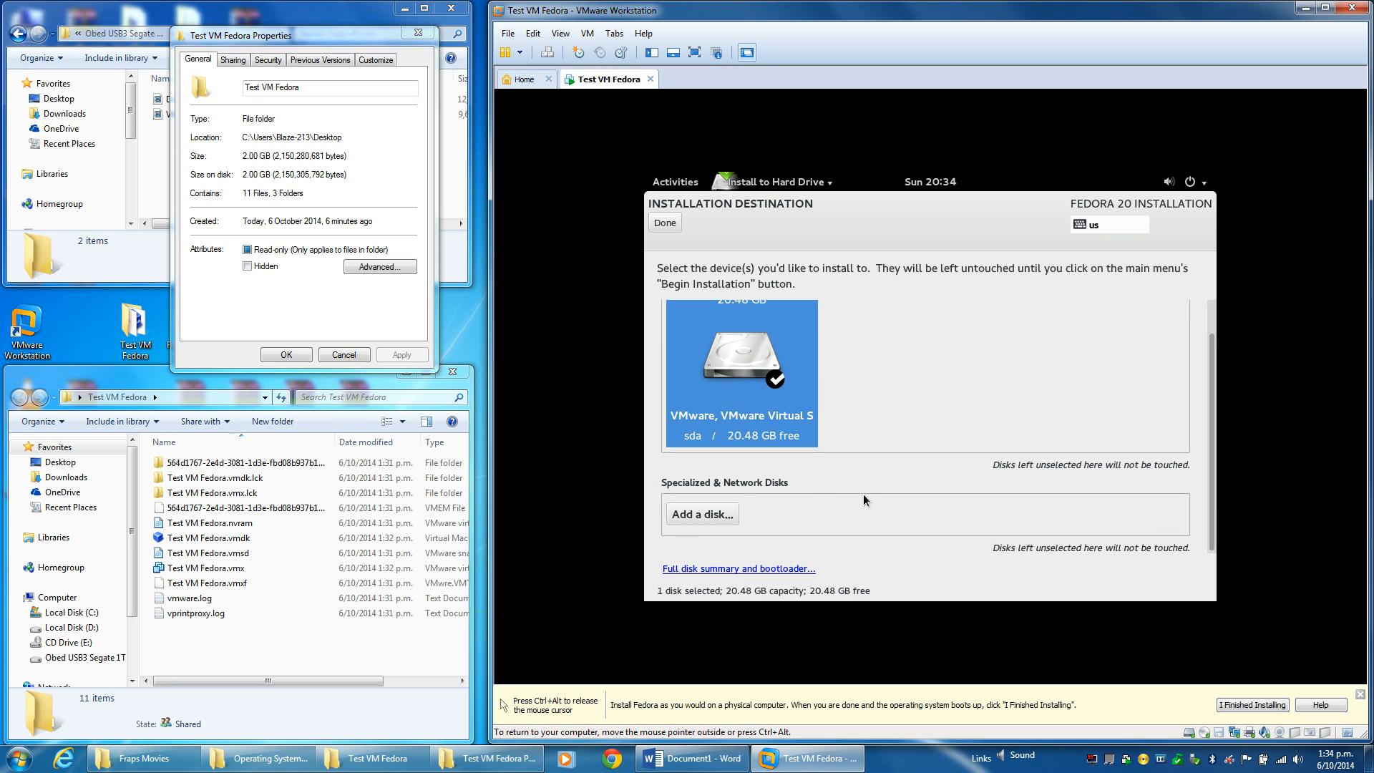
left_click(671, 224)
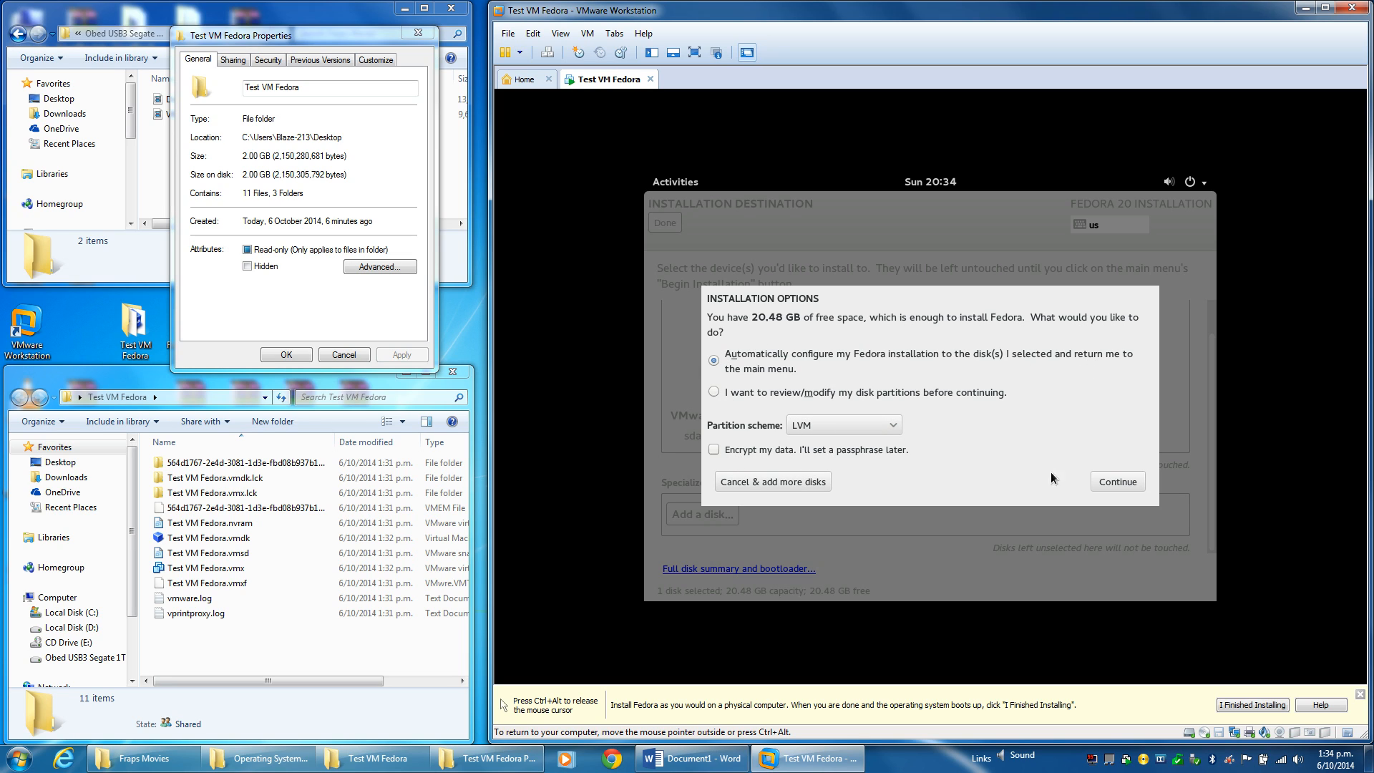
left_click(1122, 480)
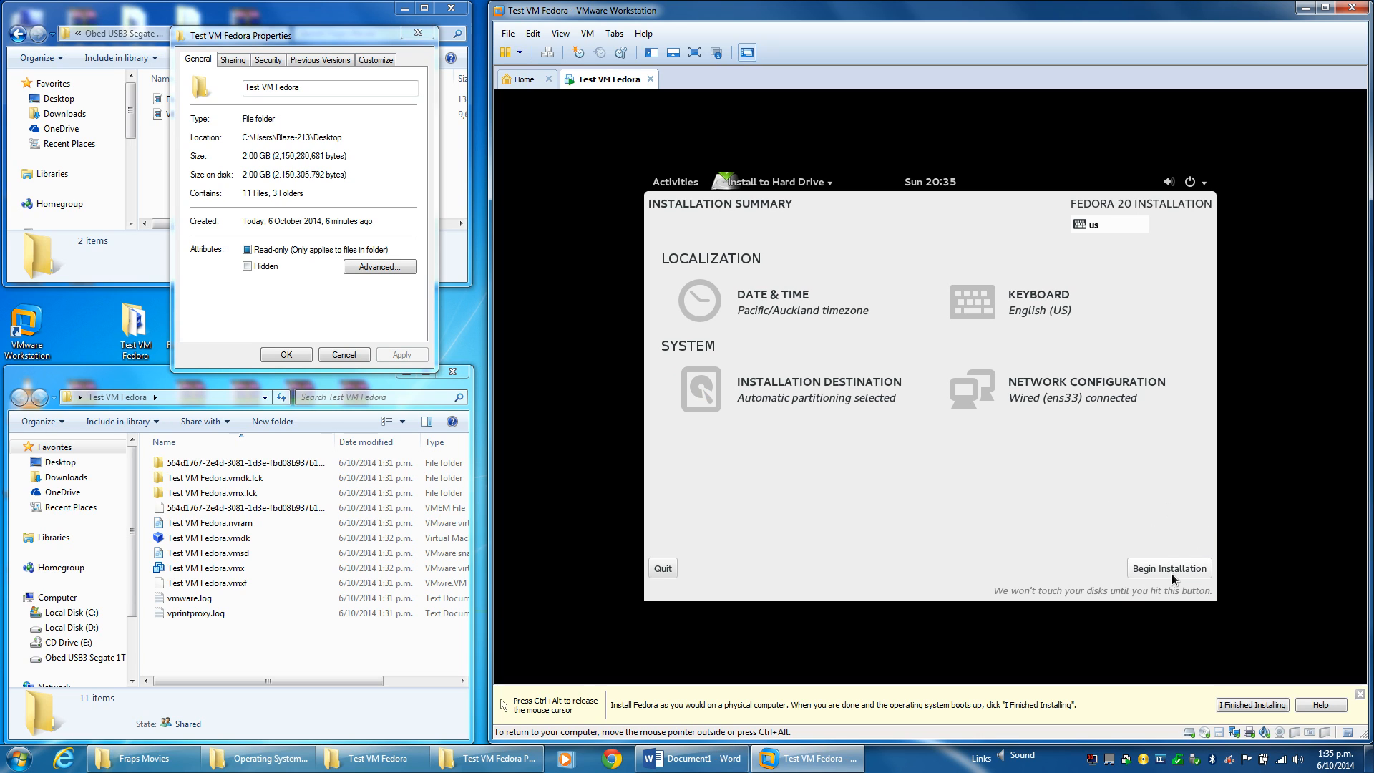
Begin installation and enter full name 'Test VM Fedora' with username 'FedoraVM'.
left_click(1170, 568)
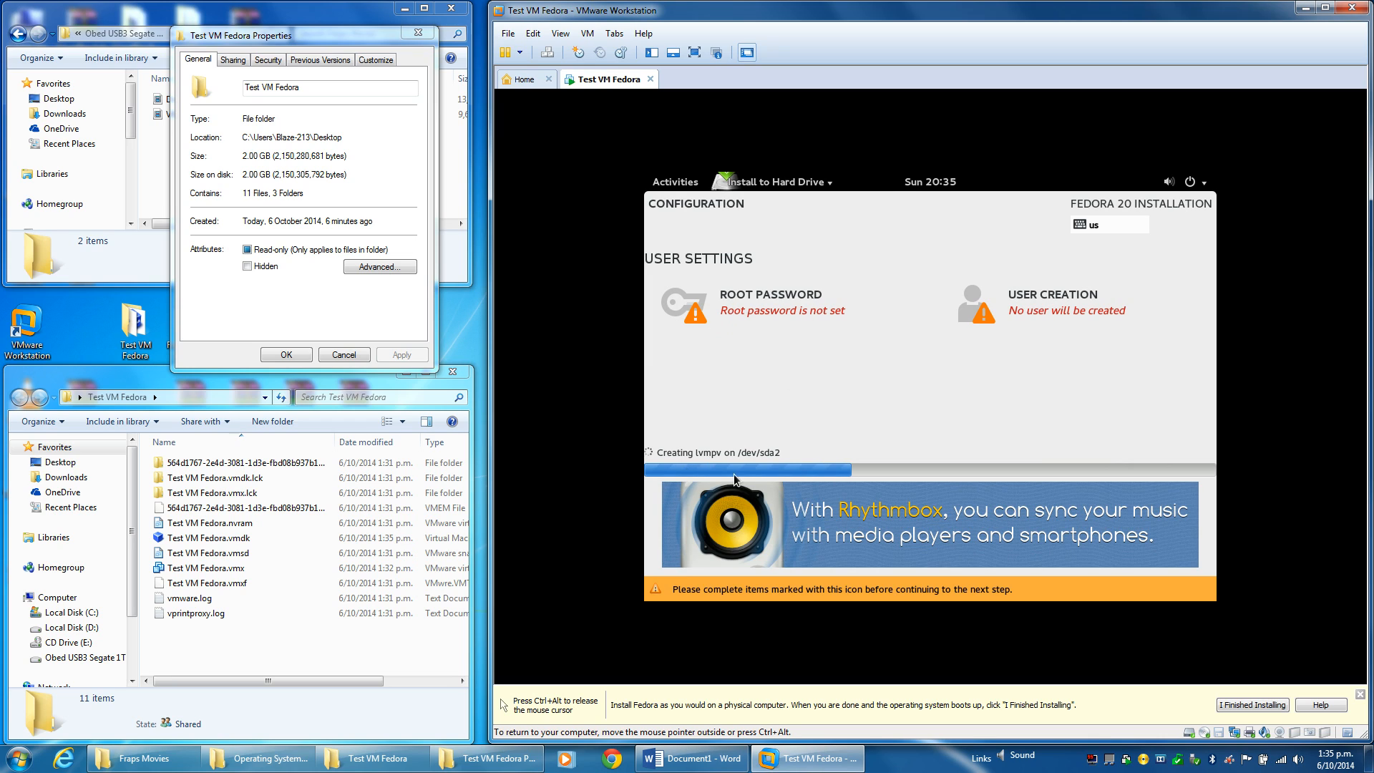
left_click(1055, 312)
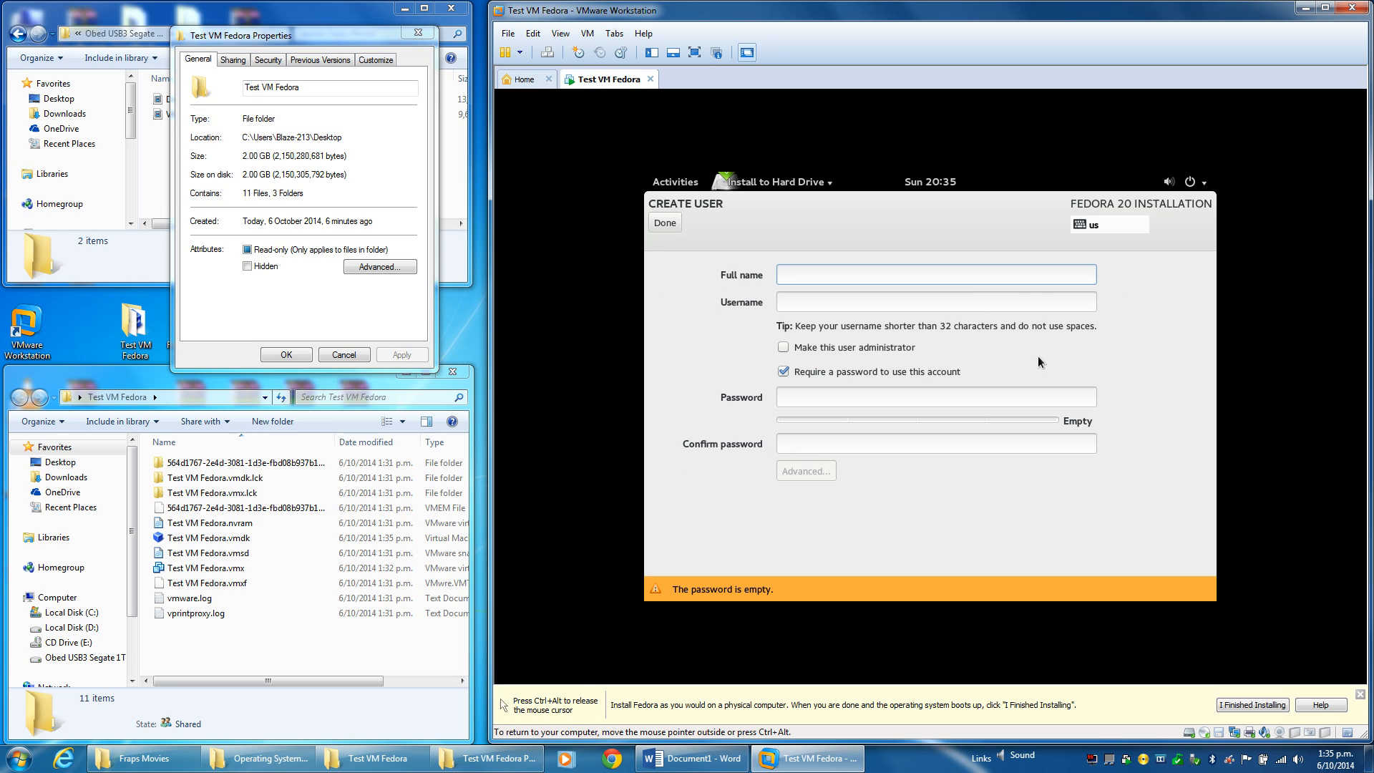
type("Test")
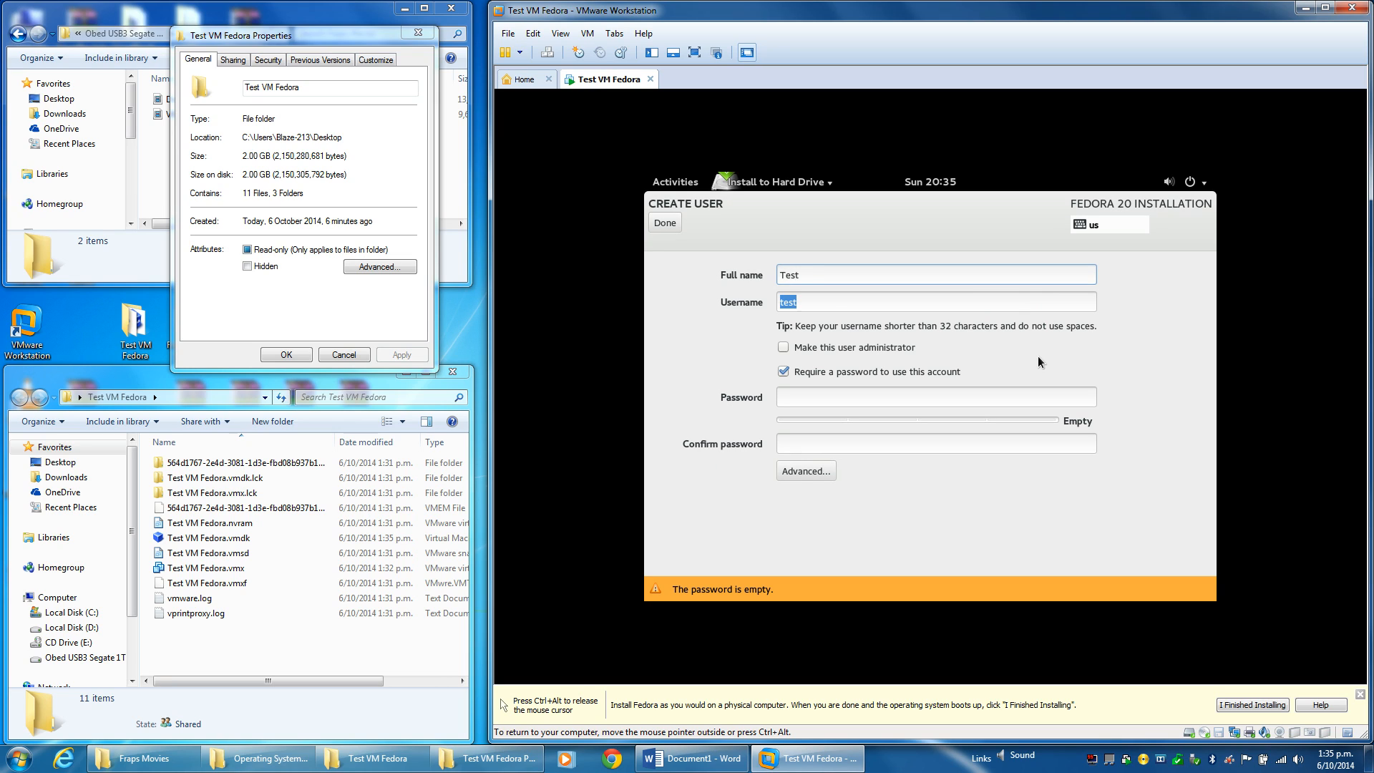
key("Tab")
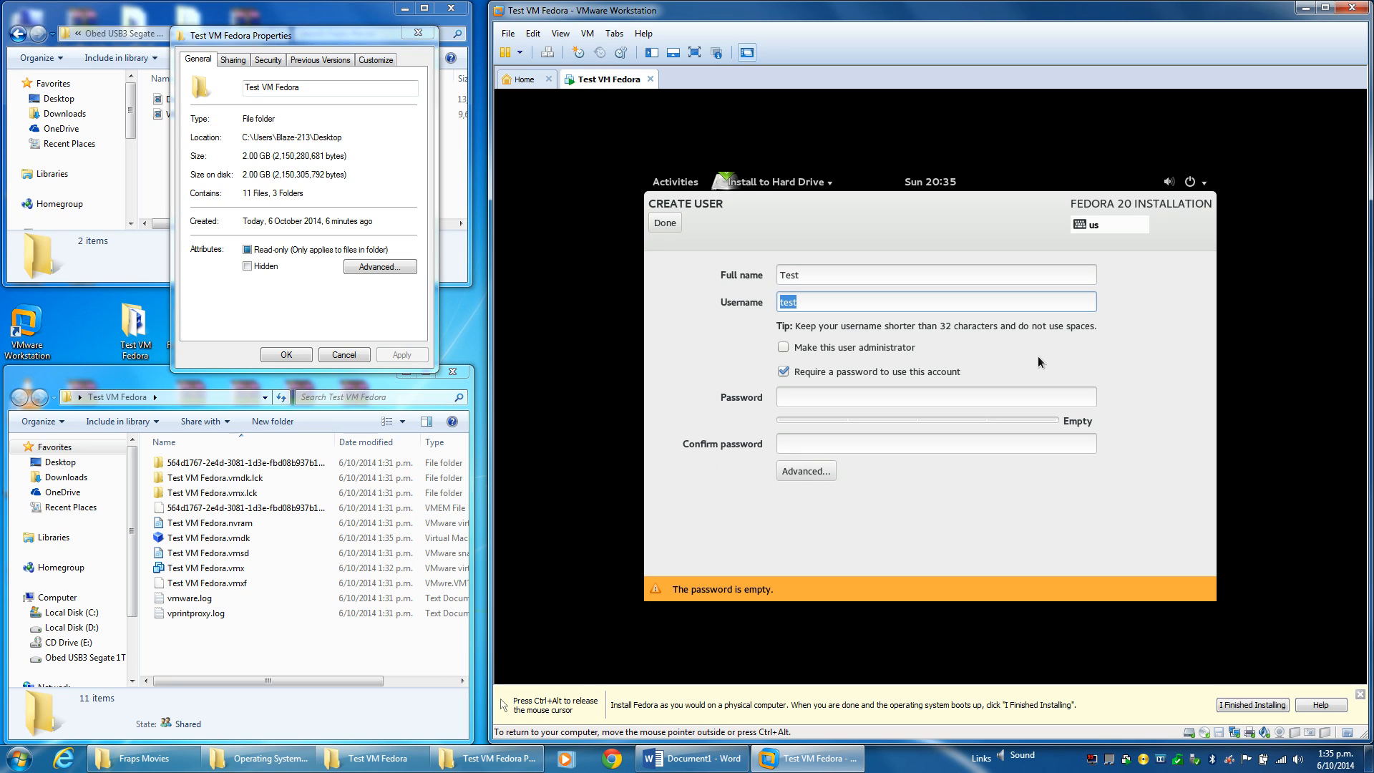
left_click(876, 275)
type("VM")
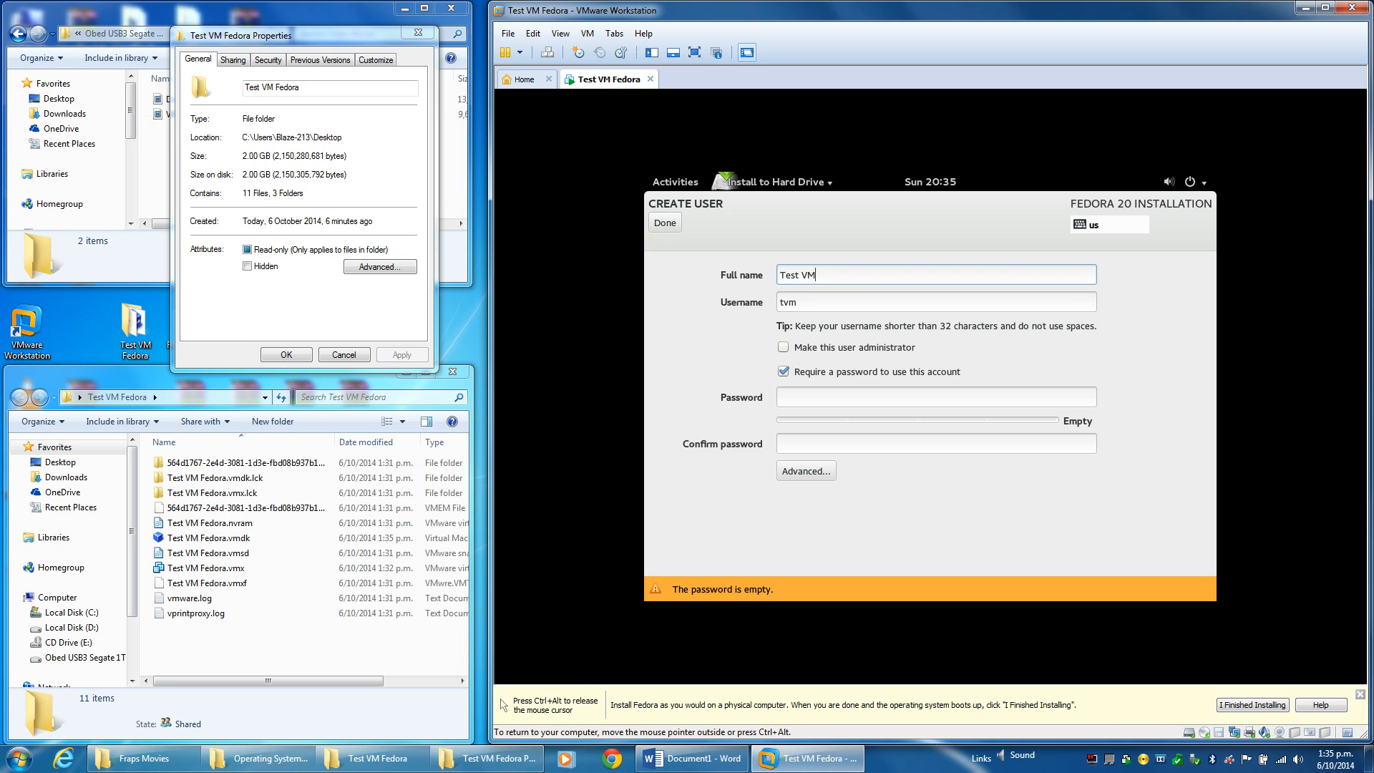
type(" Fedora")
key("Tab")
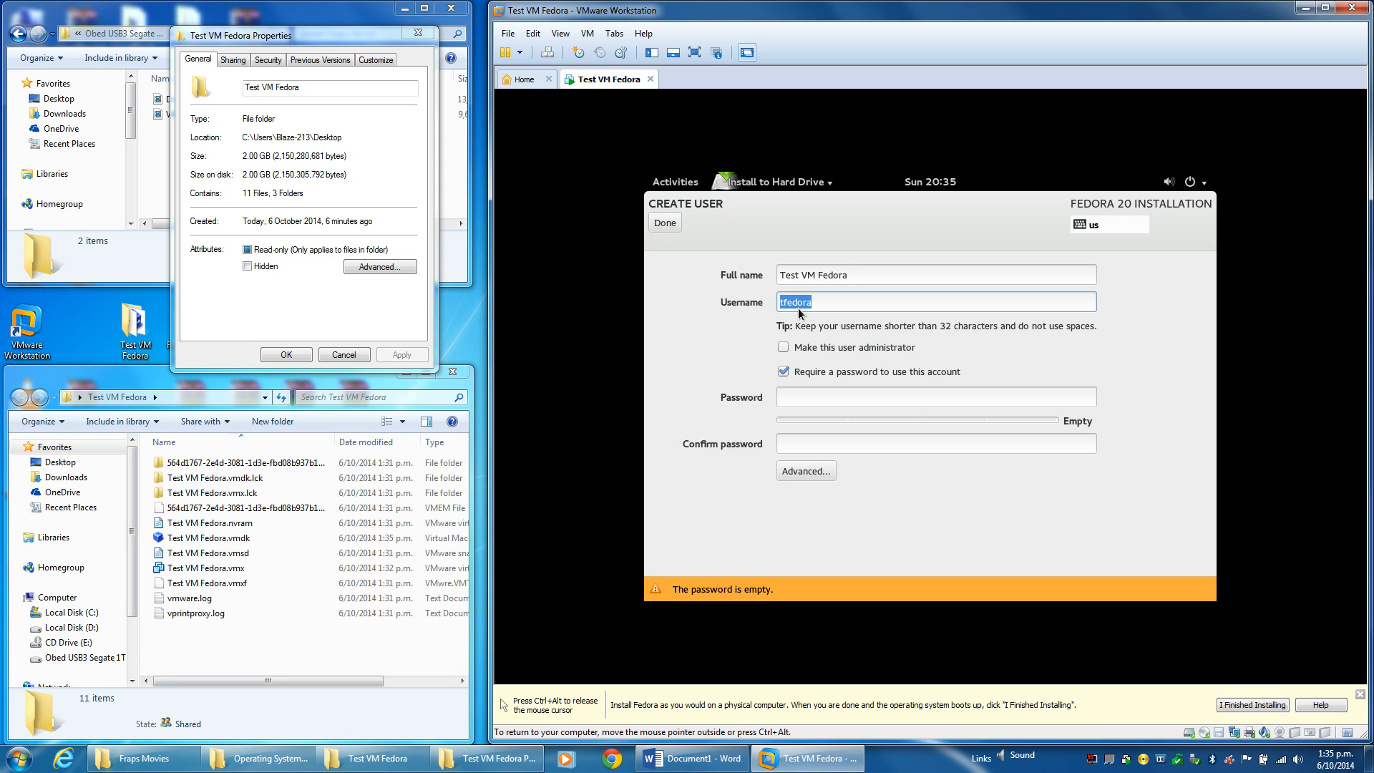
type("fedoravm")
key("BackSpace")
key("BackSpace")
key("BackSpace")
key("BackSpace")
key("BackSpace")
key("BackSpace")
key("BackSpace")
key("BackSpace")
type("FedoraVM")
Keep the user a standard non-administrator account, set its password, and save the user.
left_click(781, 348)
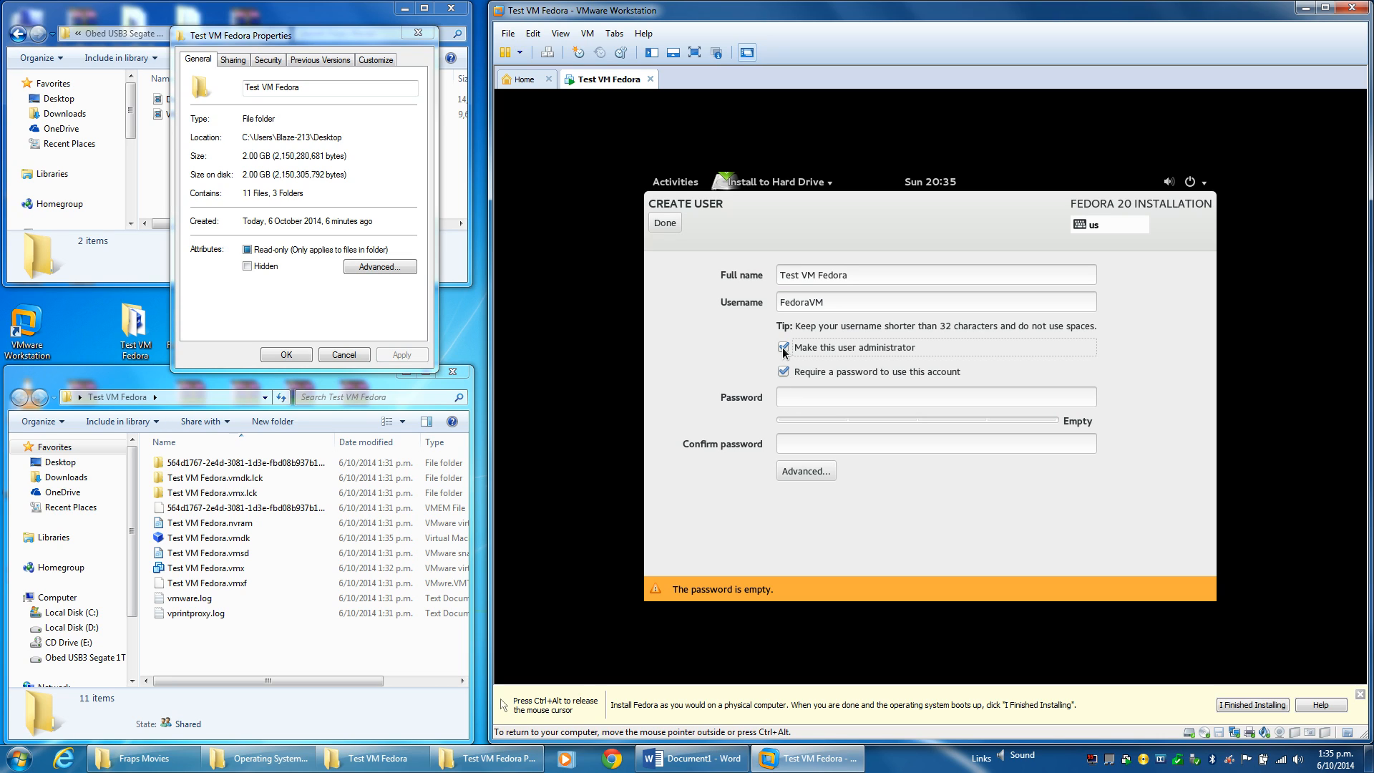
left_click(784, 350)
left_click(803, 405)
type("12345678")
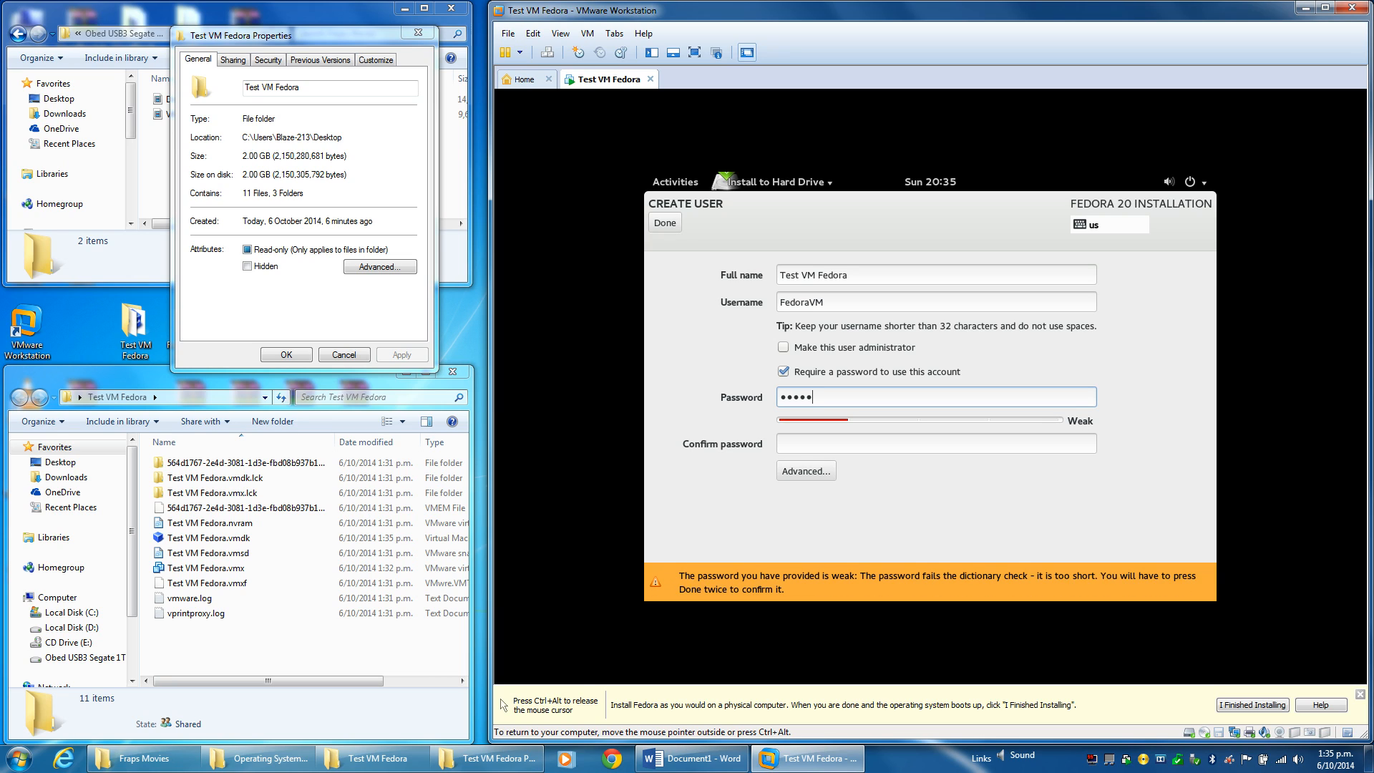
left_click(910, 445)
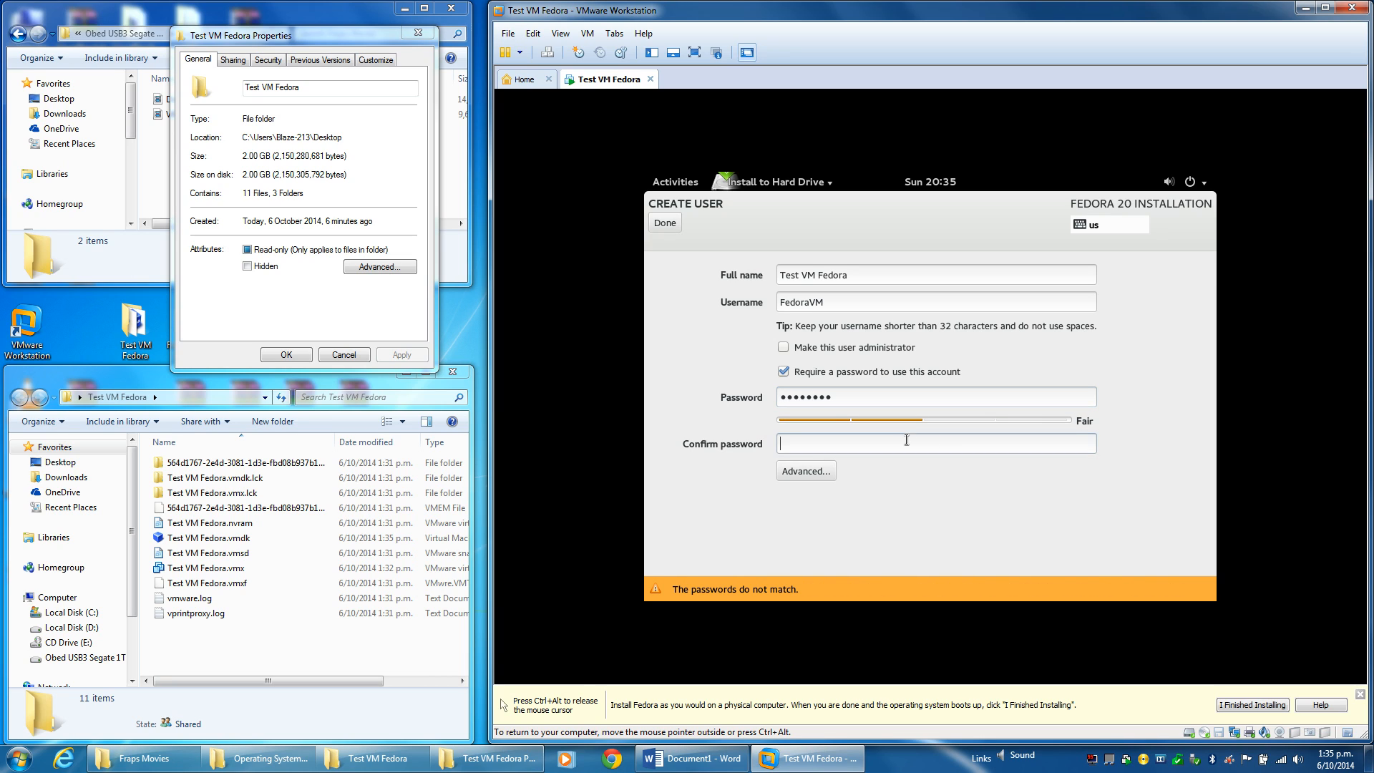
type("12345678")
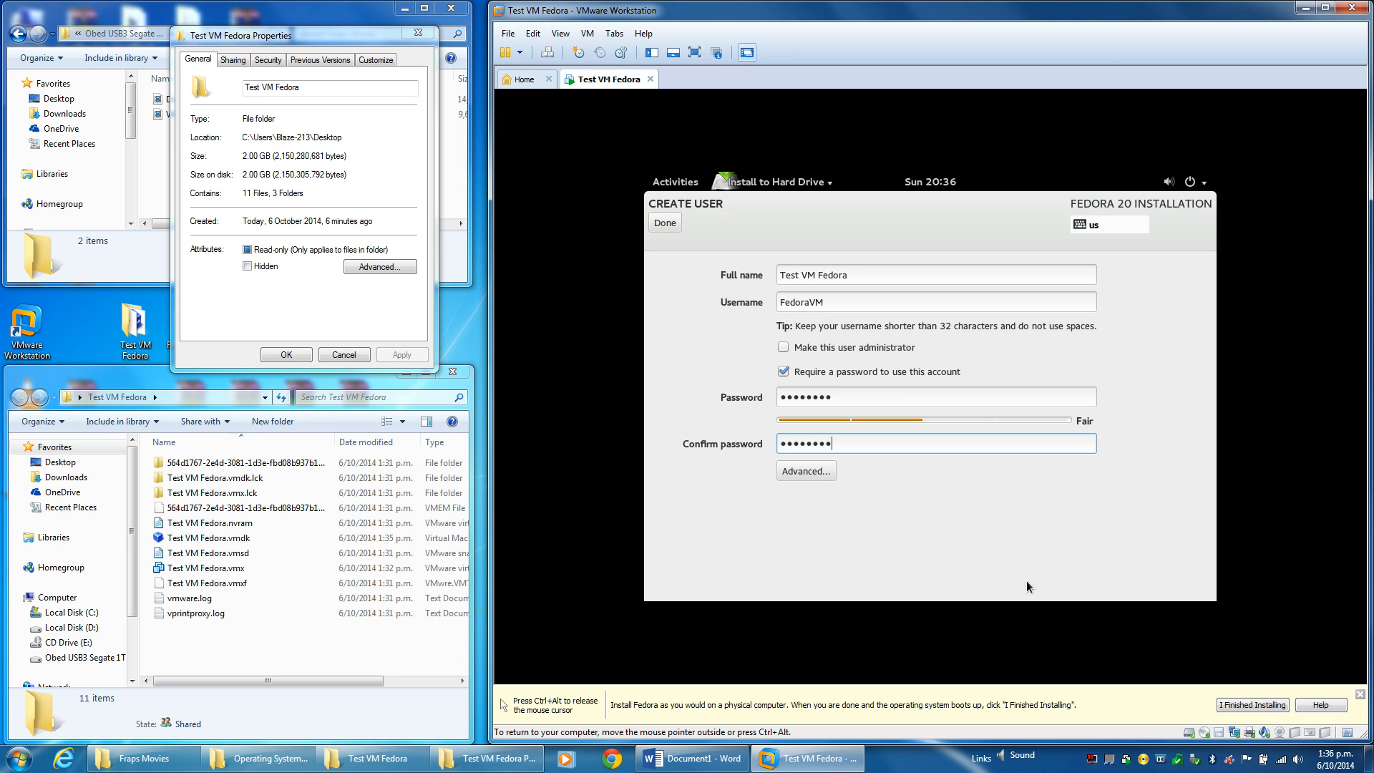
left_click(664, 223)
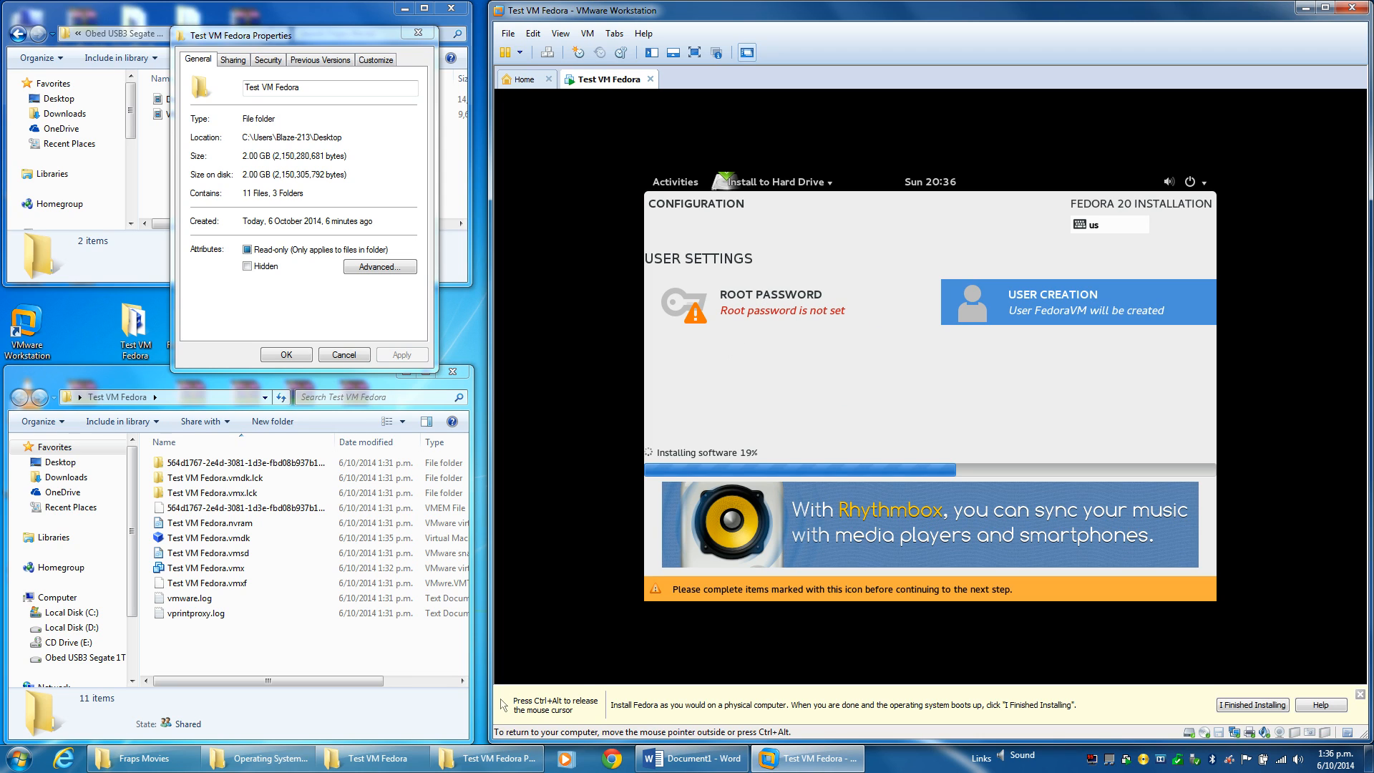
Set and confirm the root password, accepting the weak-password warning.
left_click(770, 301)
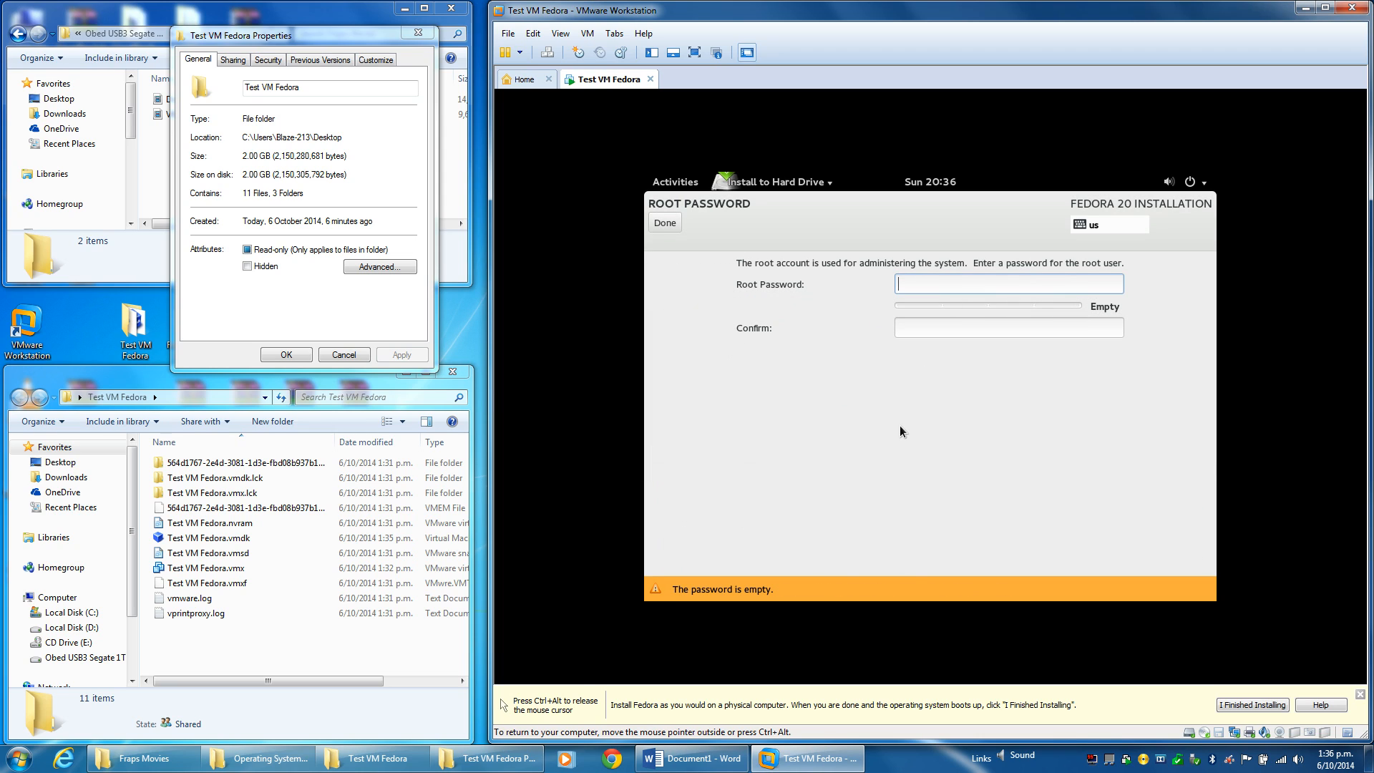
type("•••••")
key("Tab")
type("••••")
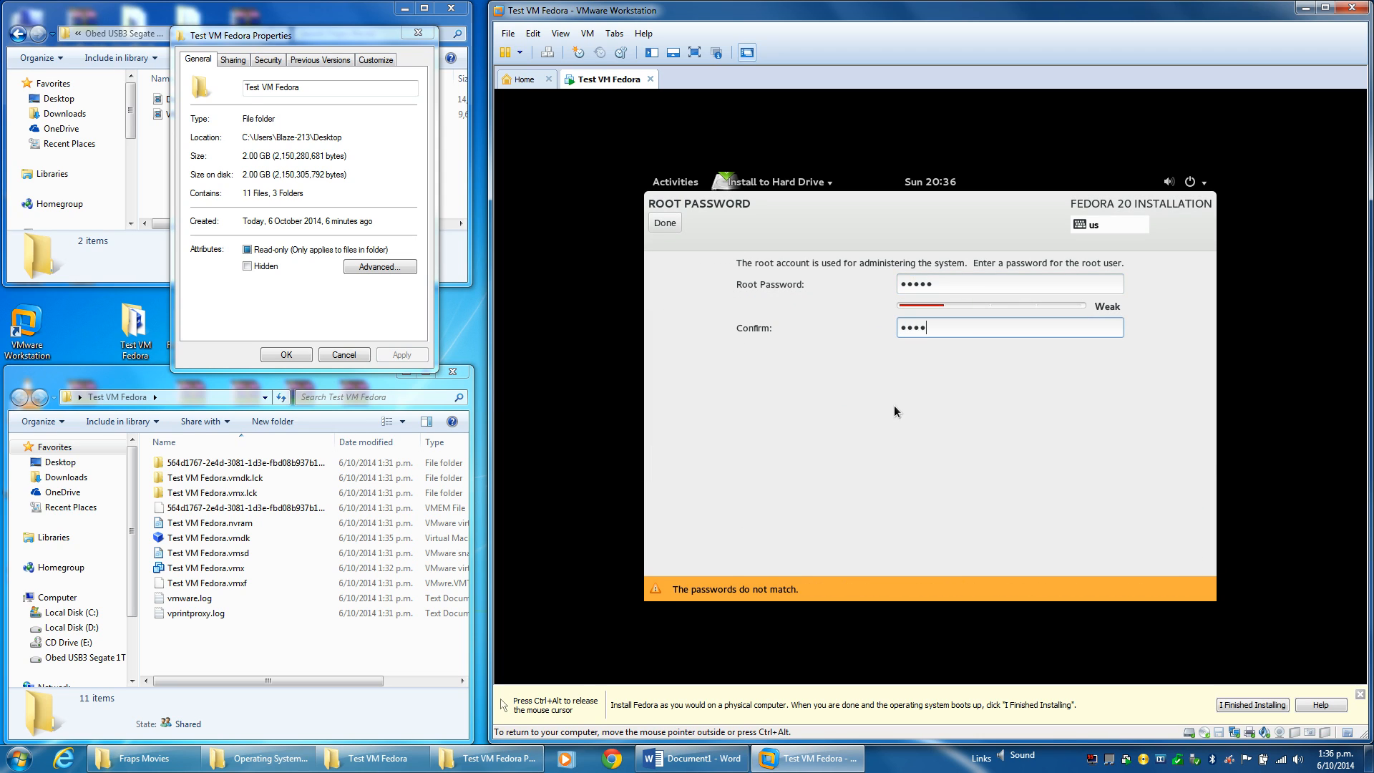
type("•")
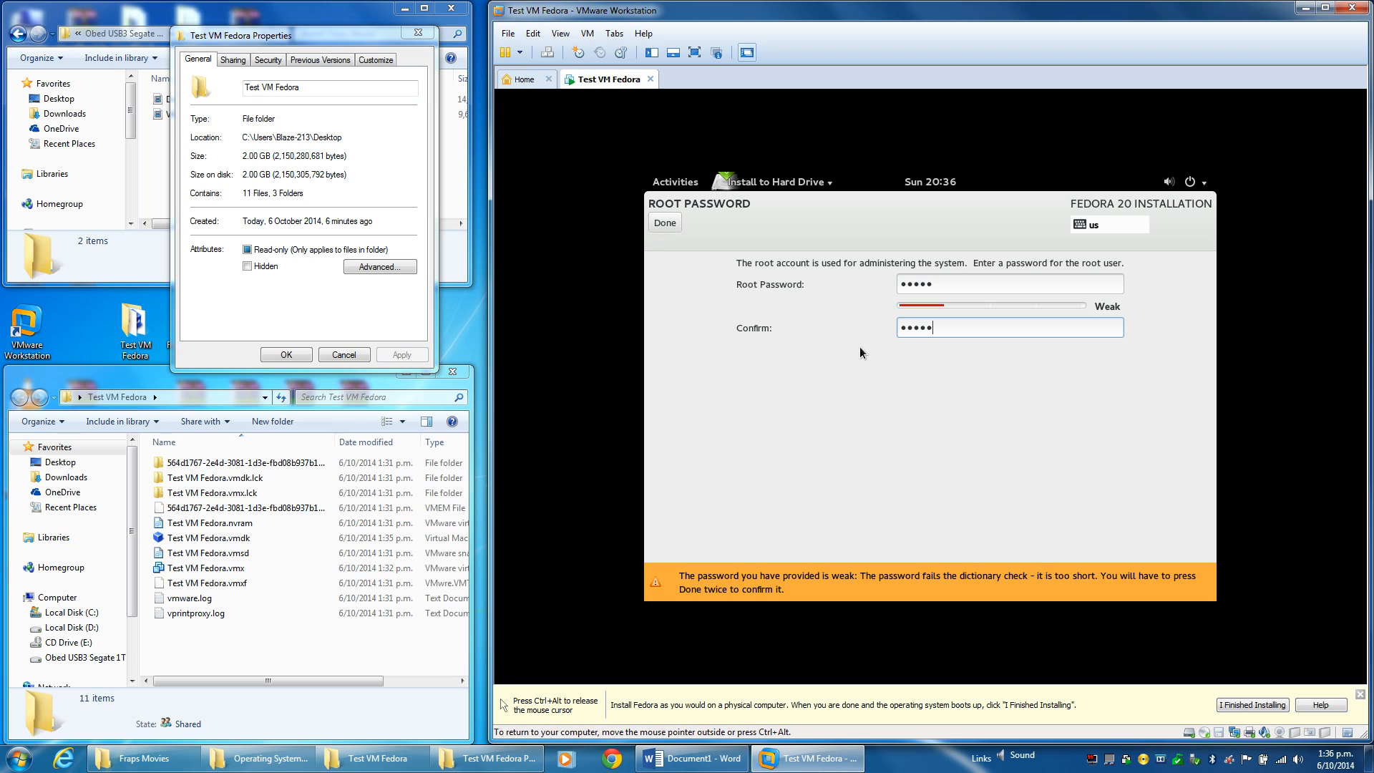
left_click(665, 223)
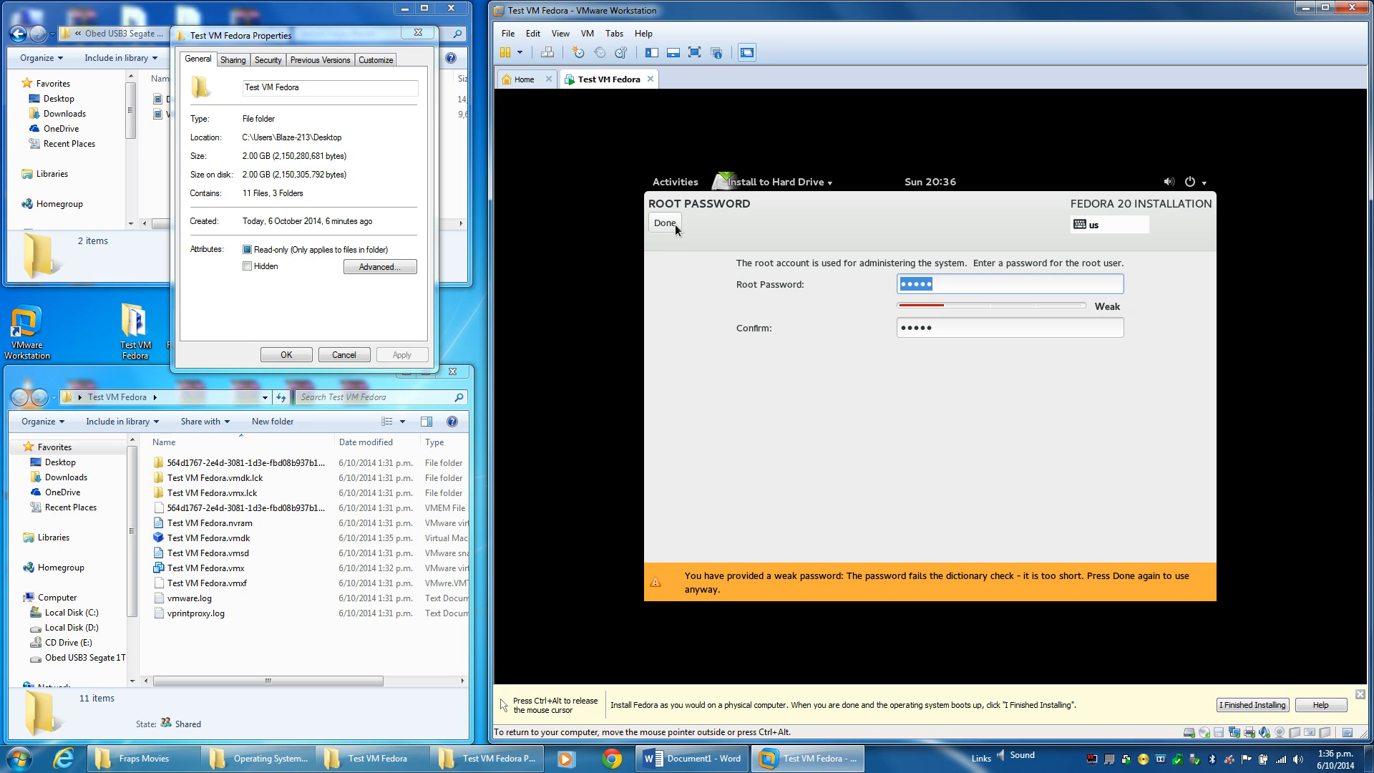
left_click(675, 225)
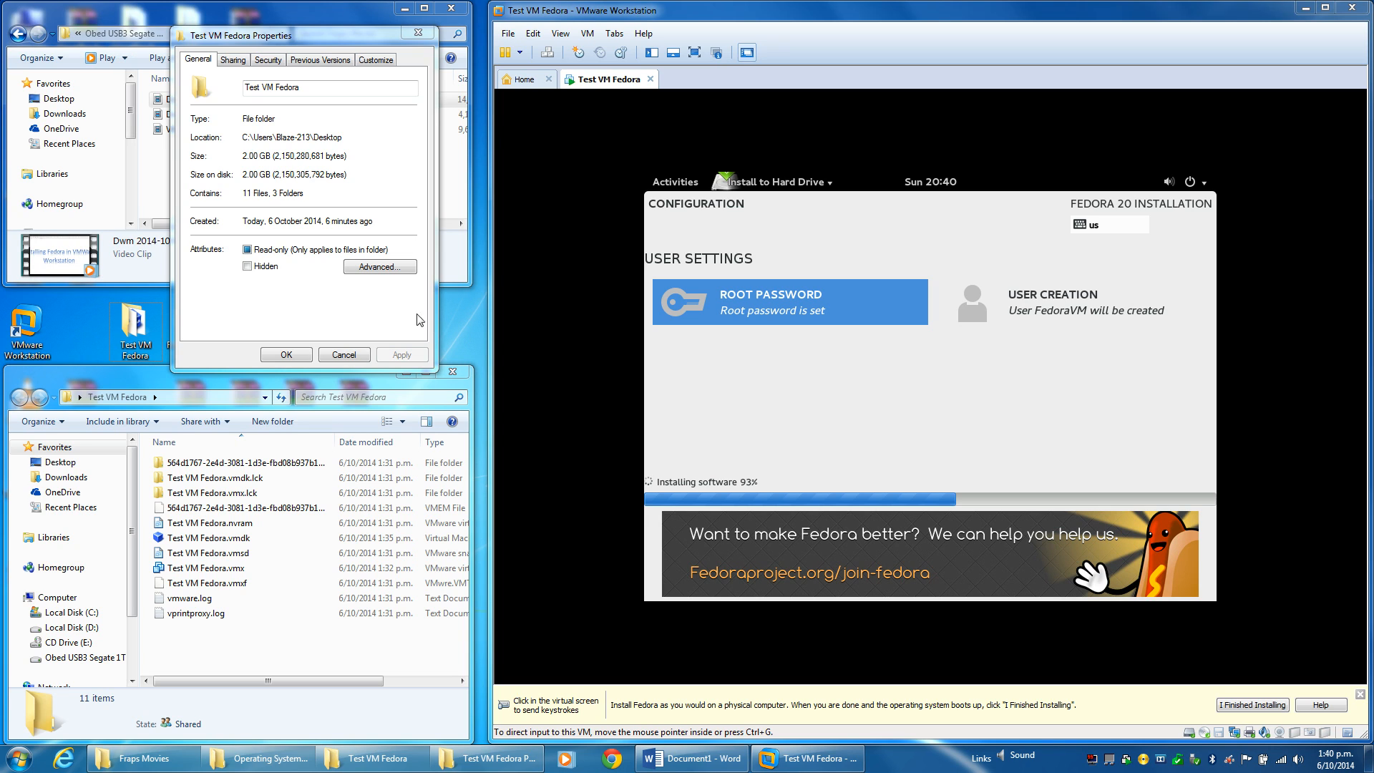
Reopen the Test VM Fedora folder's Properties at the screen top, then return to the VM window.
left_click(346, 354)
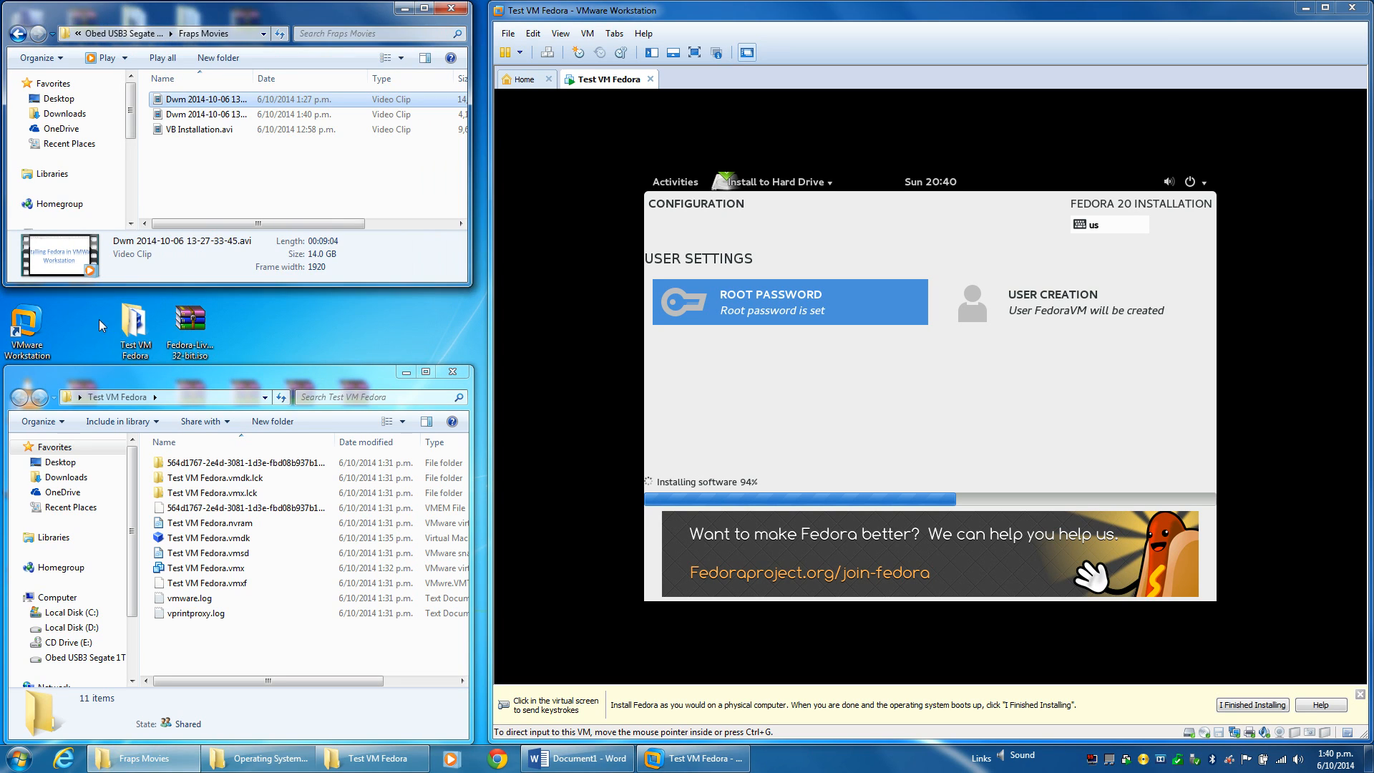
right_click(136, 311)
left_click(212, 640)
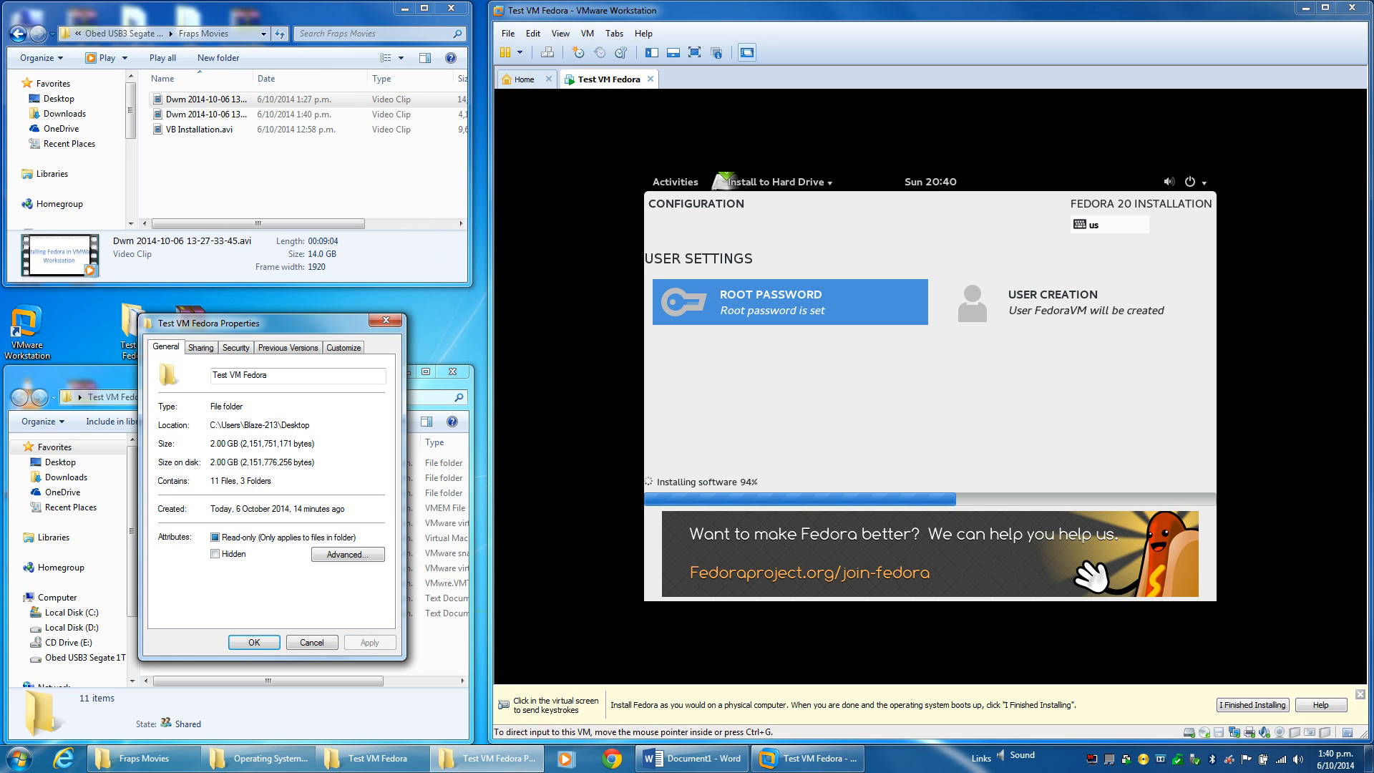
left_click_drag(251, 325, 287, 32)
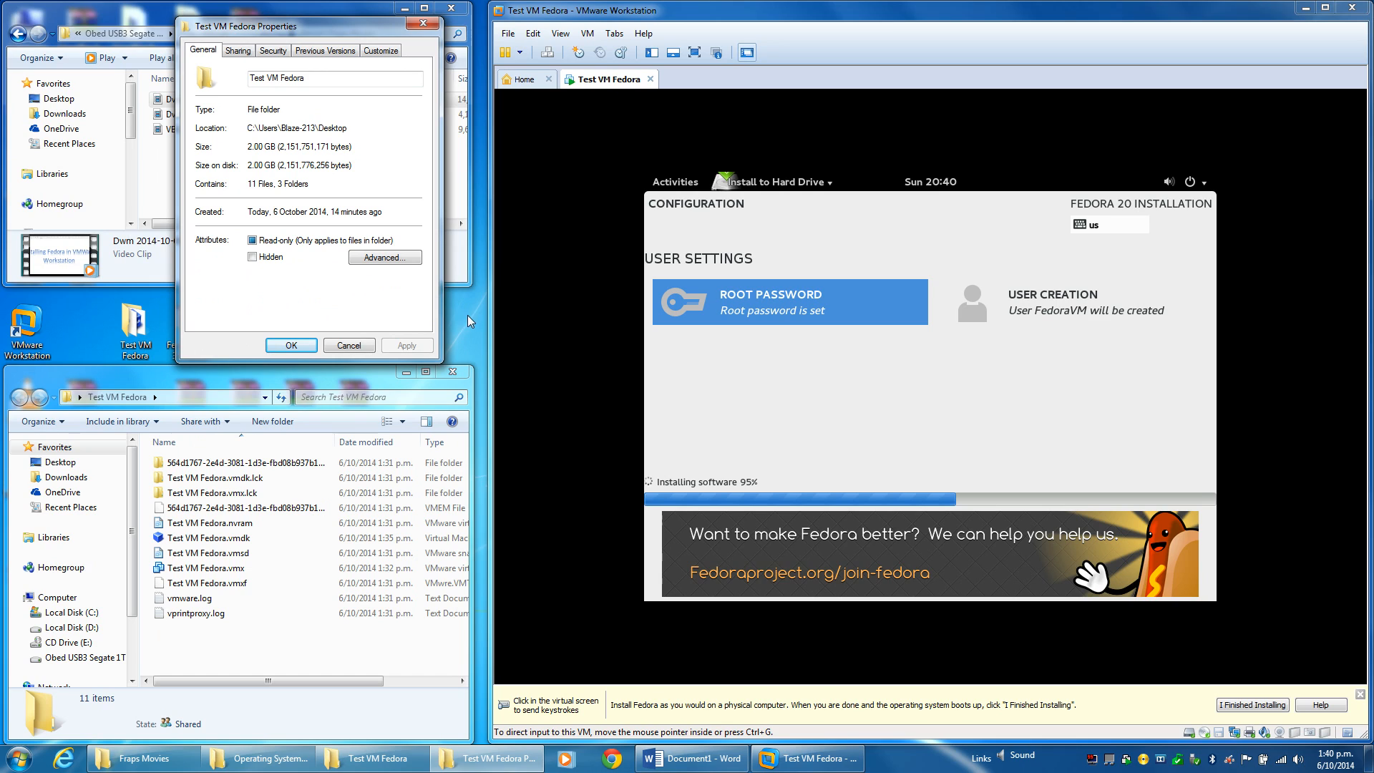
left_click(818, 21)
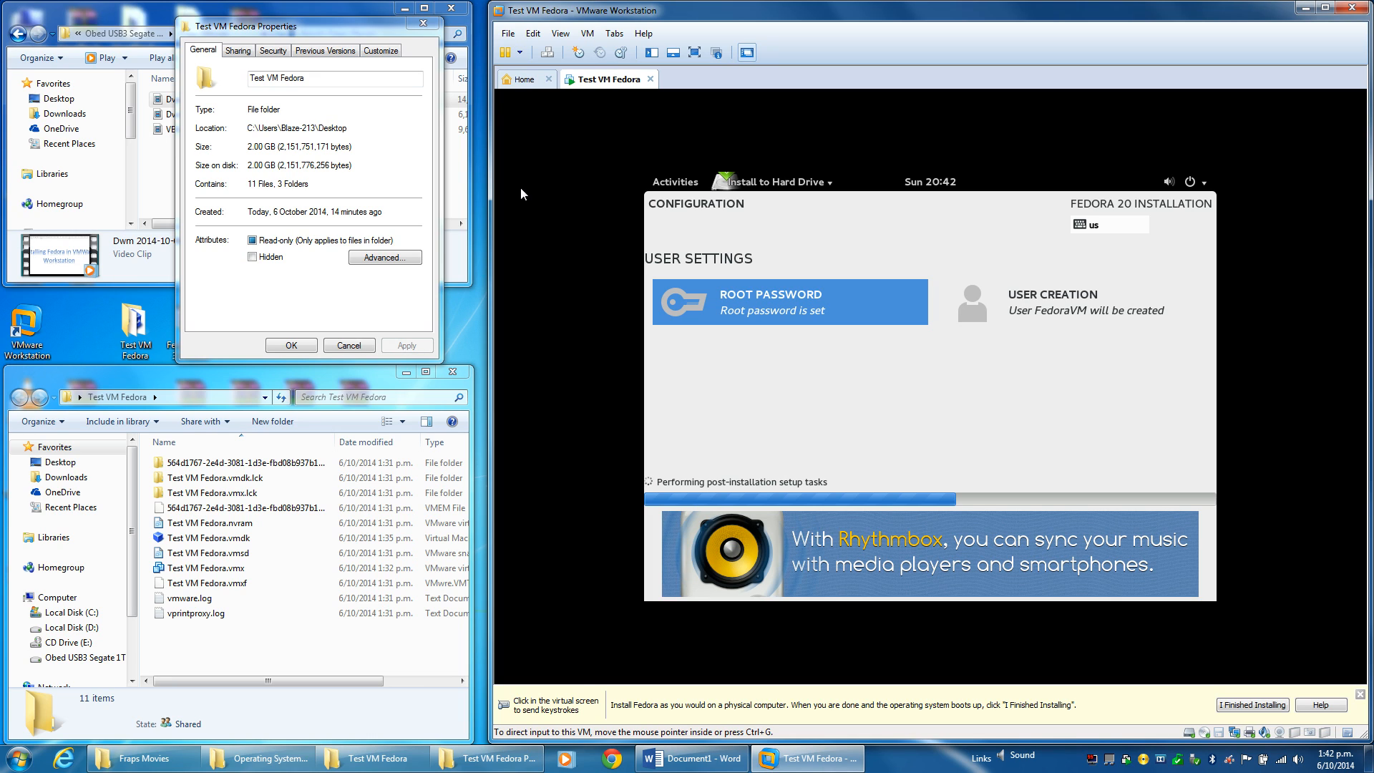
Check the VM menu twice for a VMware Tools reinstall option while the Fedora installer finishes.
left_click(588, 33)
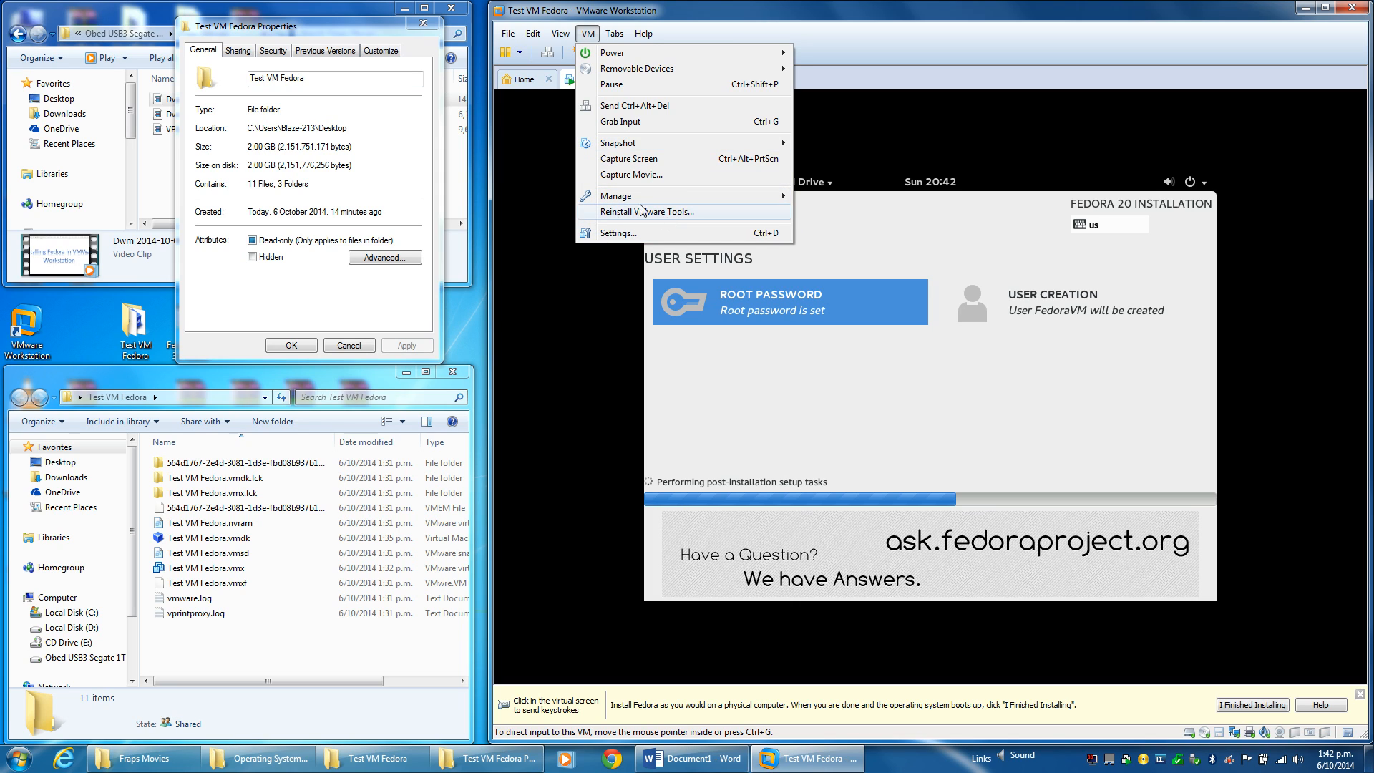
left_click(598, 35)
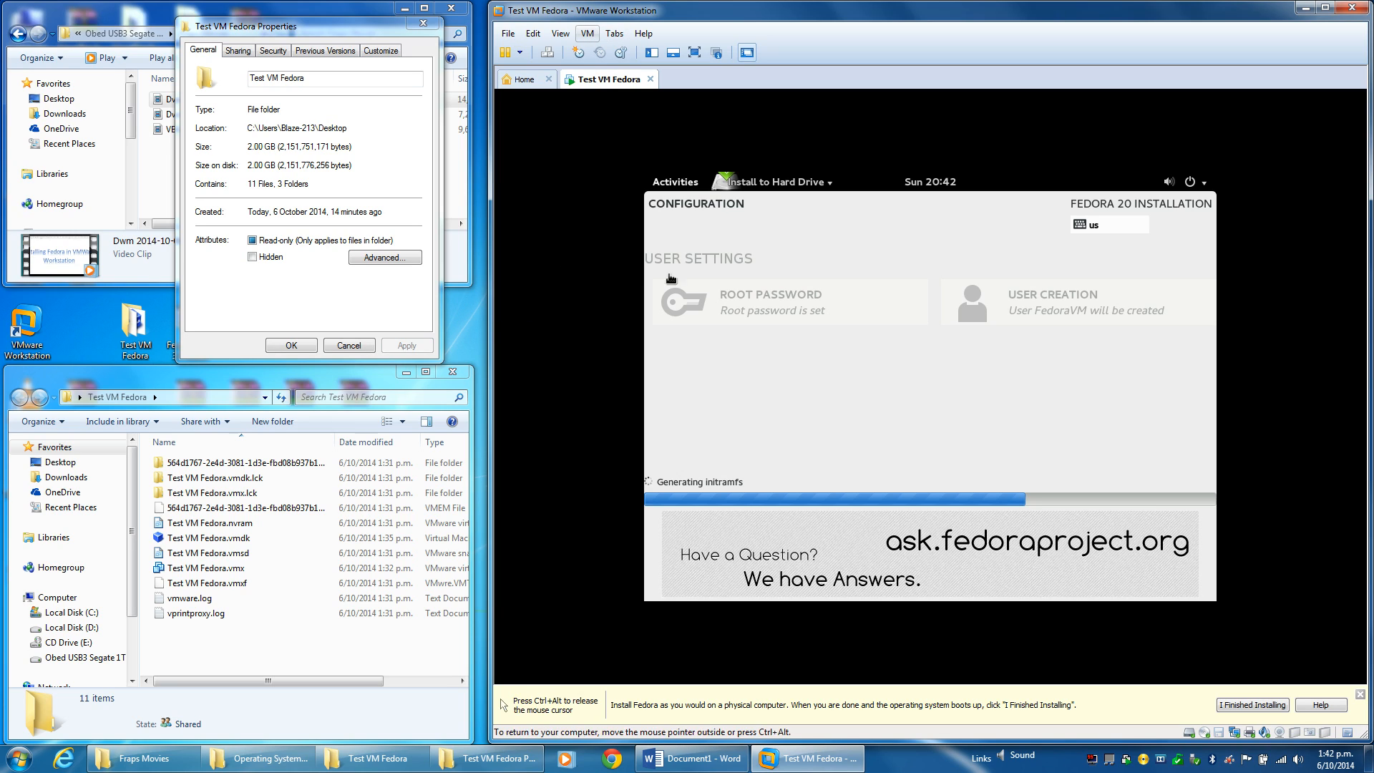
left_click(590, 34)
left_click(712, 17)
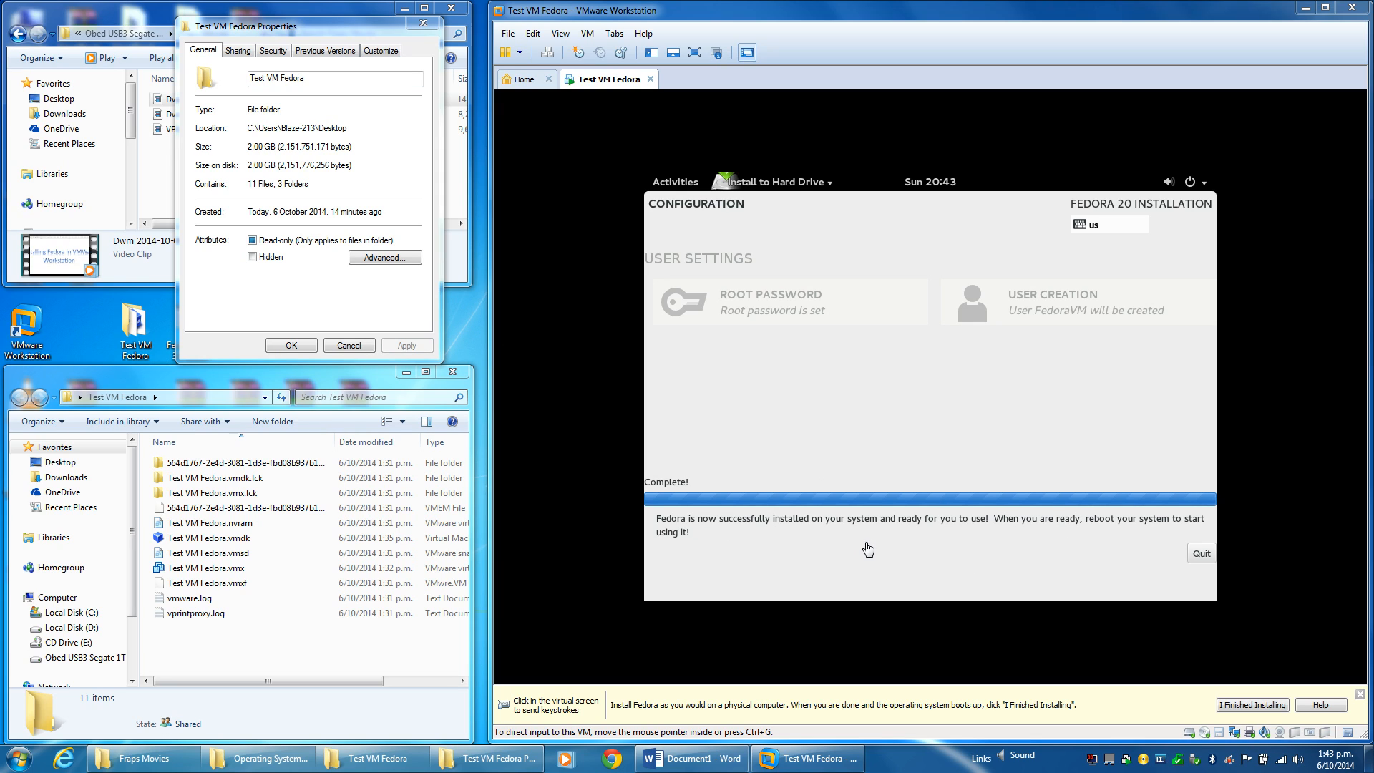
Quit the finished Fedora installer and restart the guest from the GNOME power menu.
left_click(1021, 446)
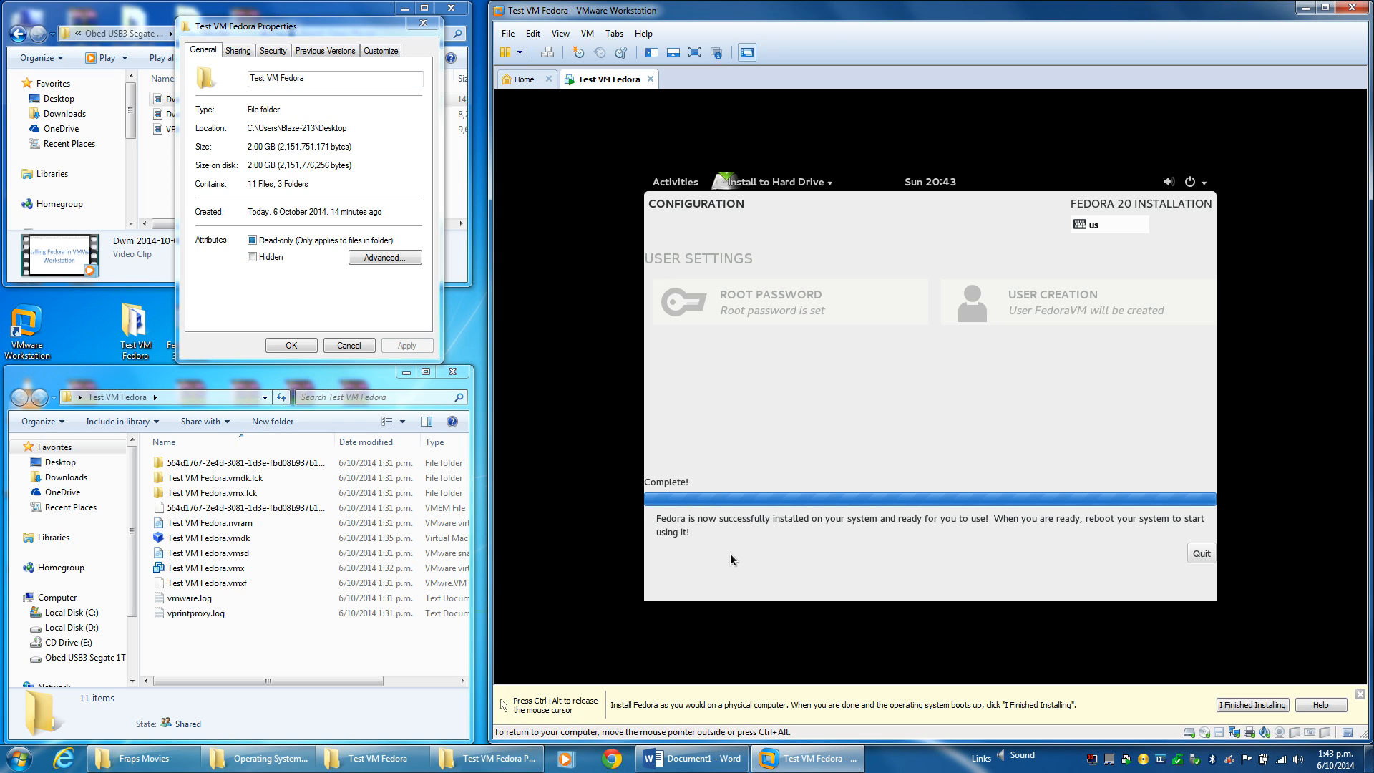
left_click(1200, 554)
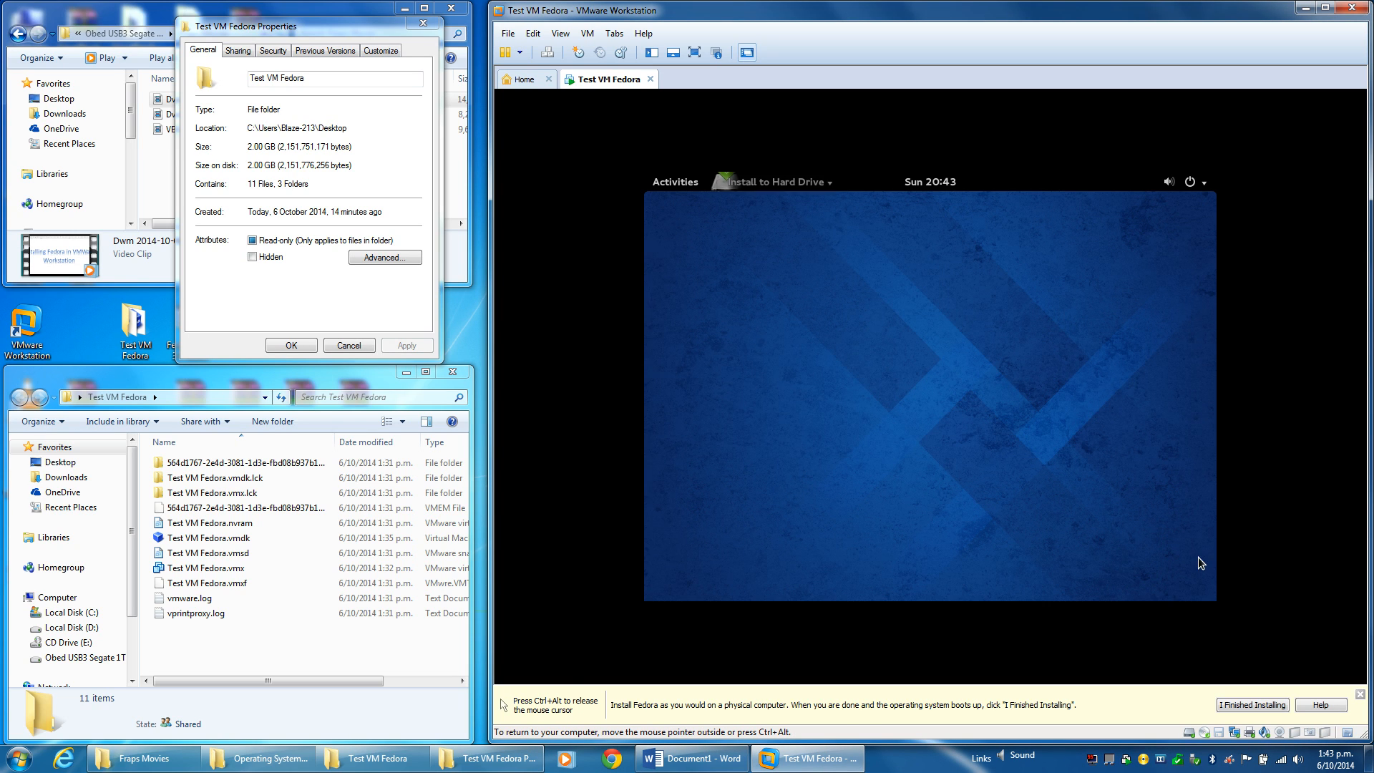
left_click(1200, 186)
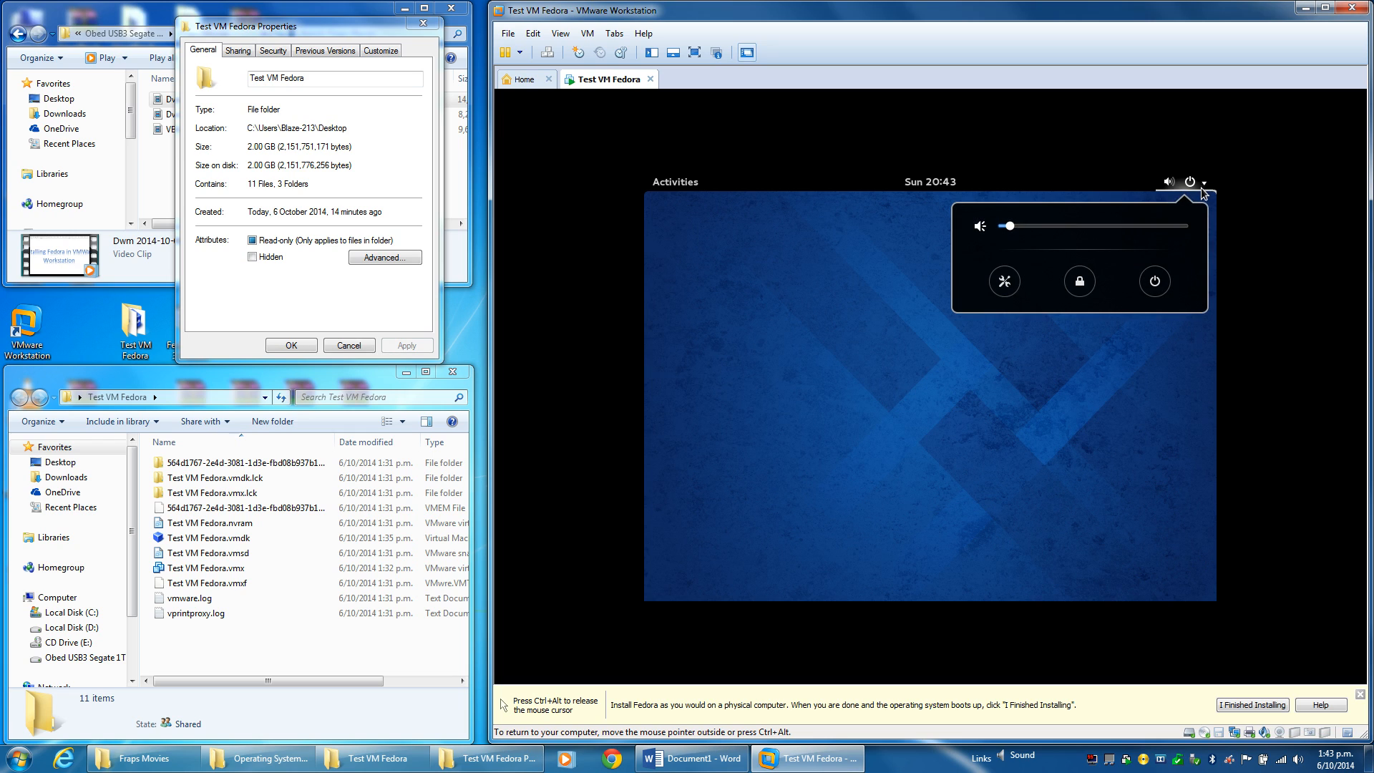
left_click(1153, 280)
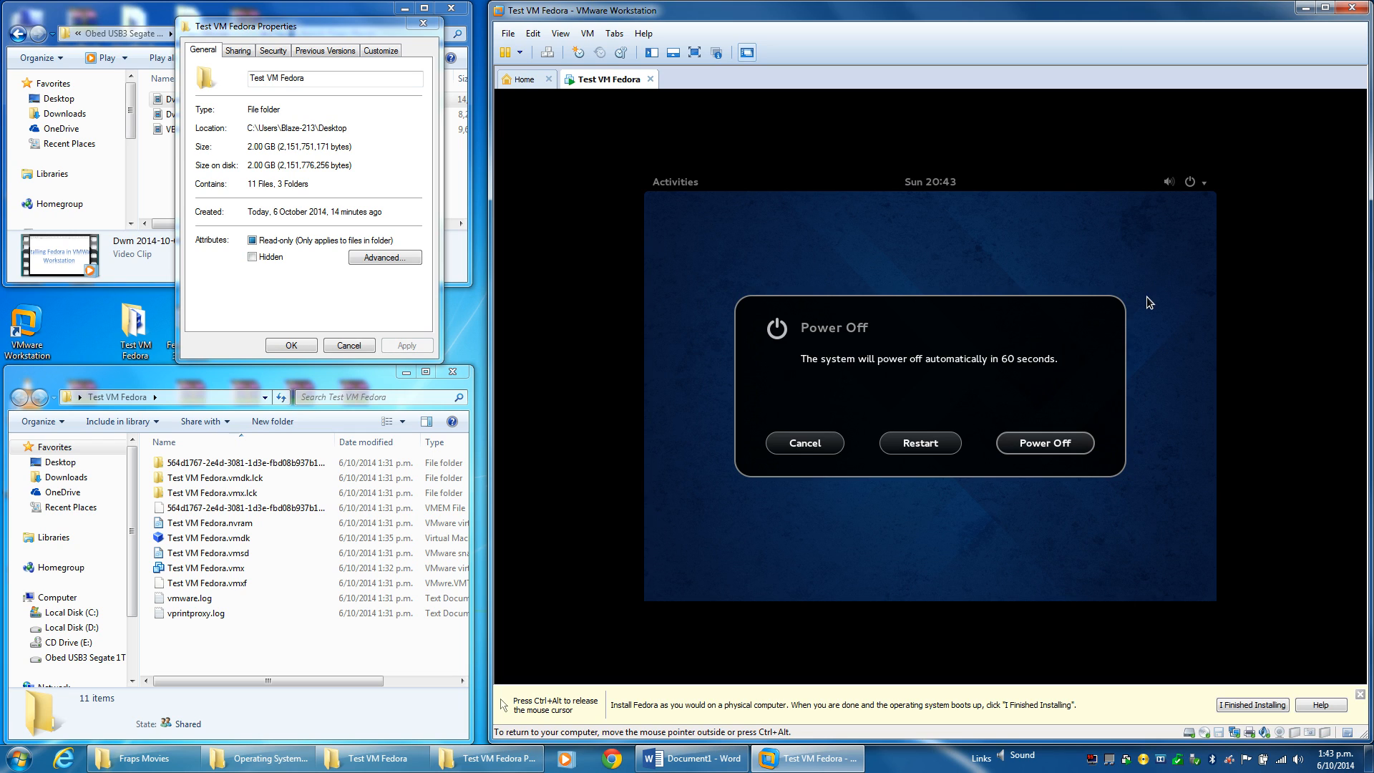
left_click(910, 445)
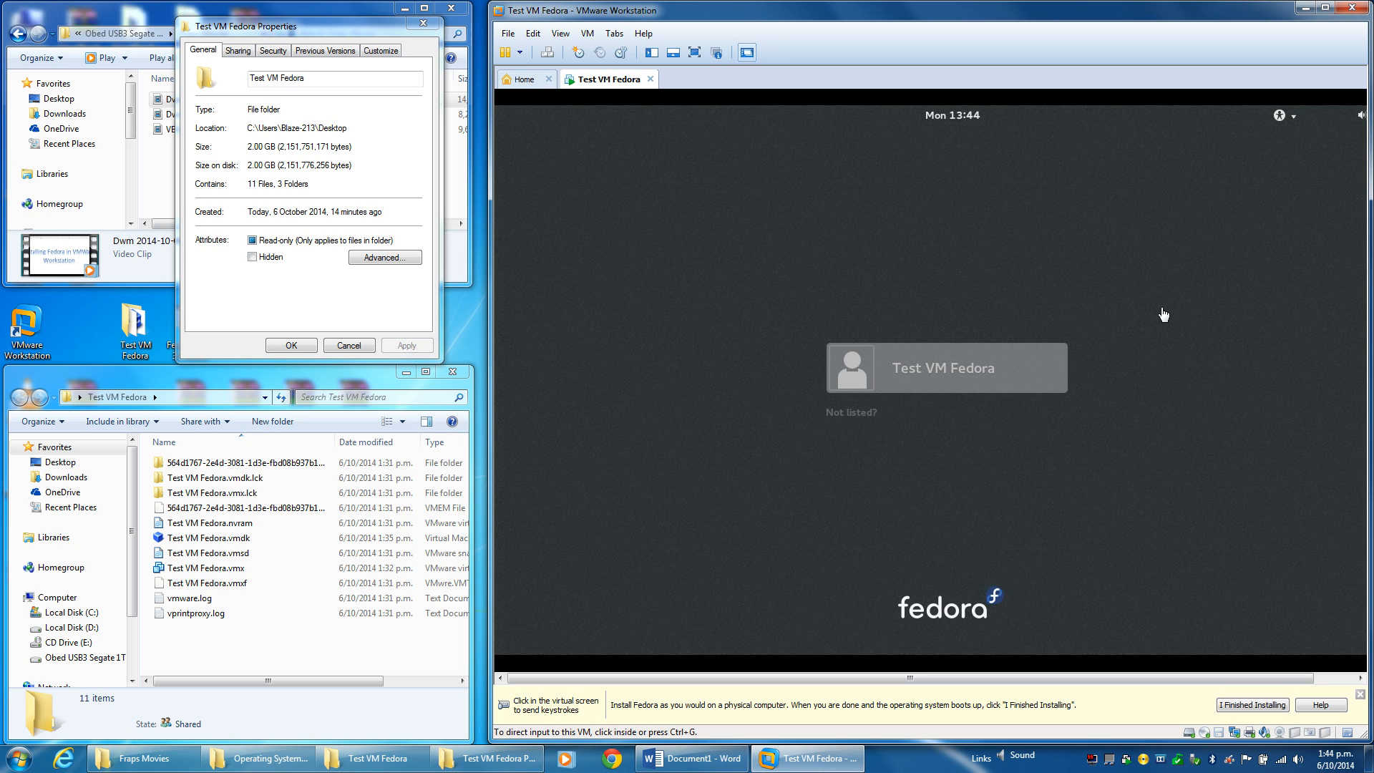
Sign in to Fedora as Test VM Fedora with the account password.
left_click(970, 468)
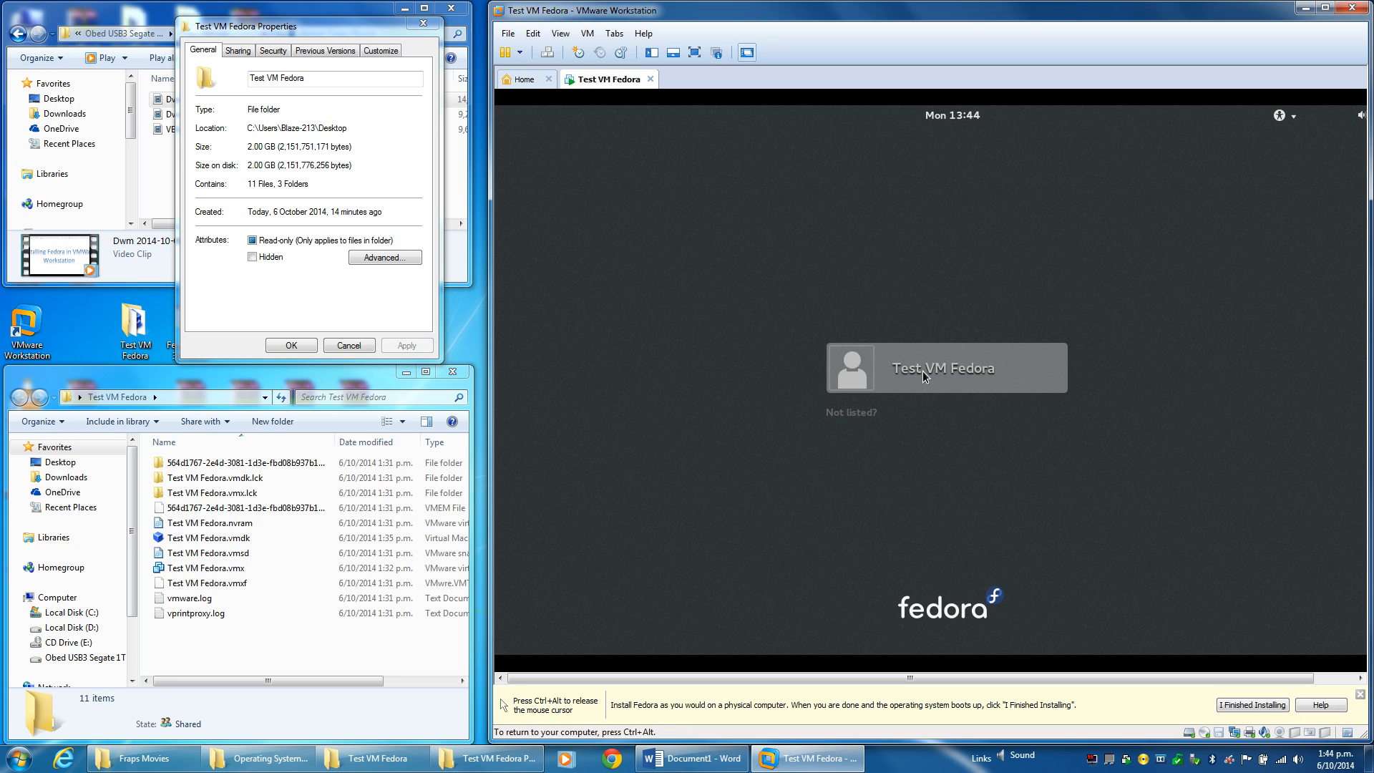
left_click(923, 377)
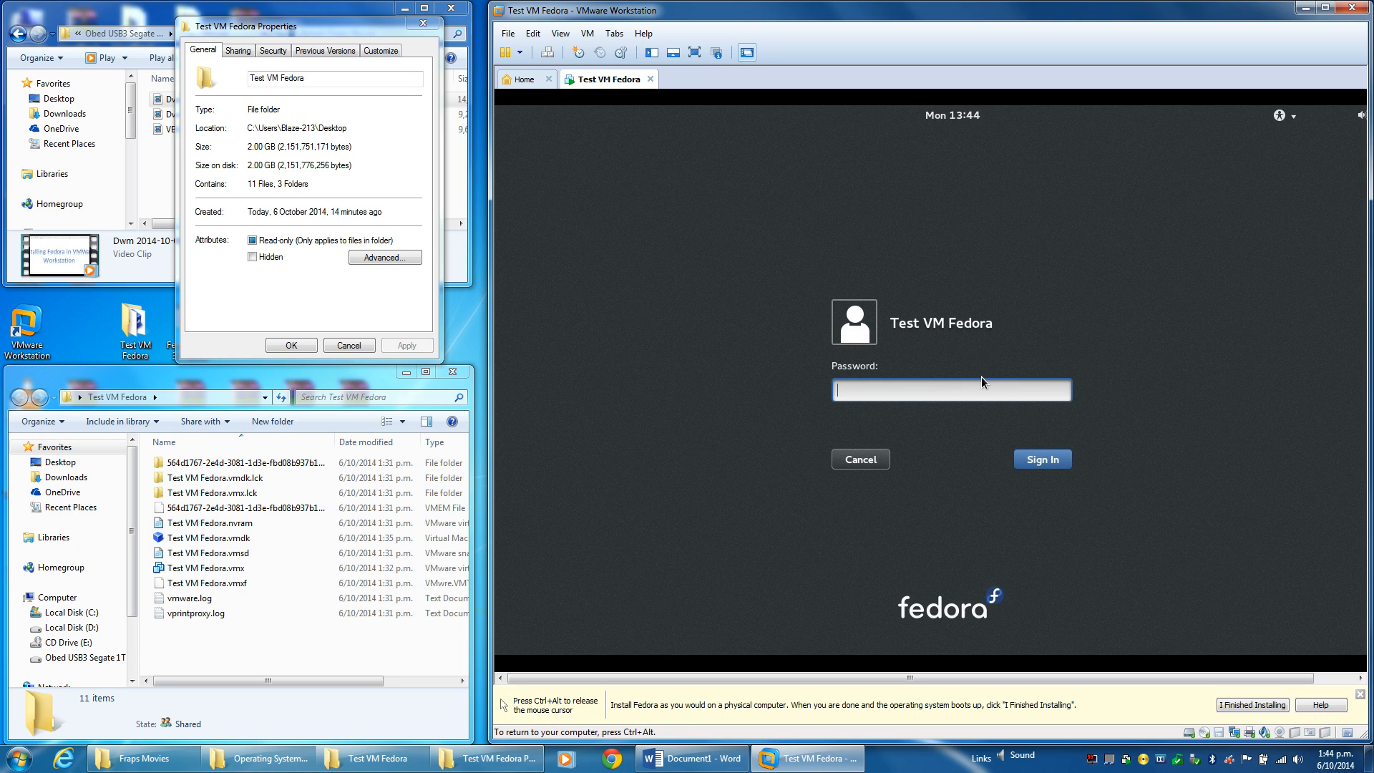
type("********")
key("Return")
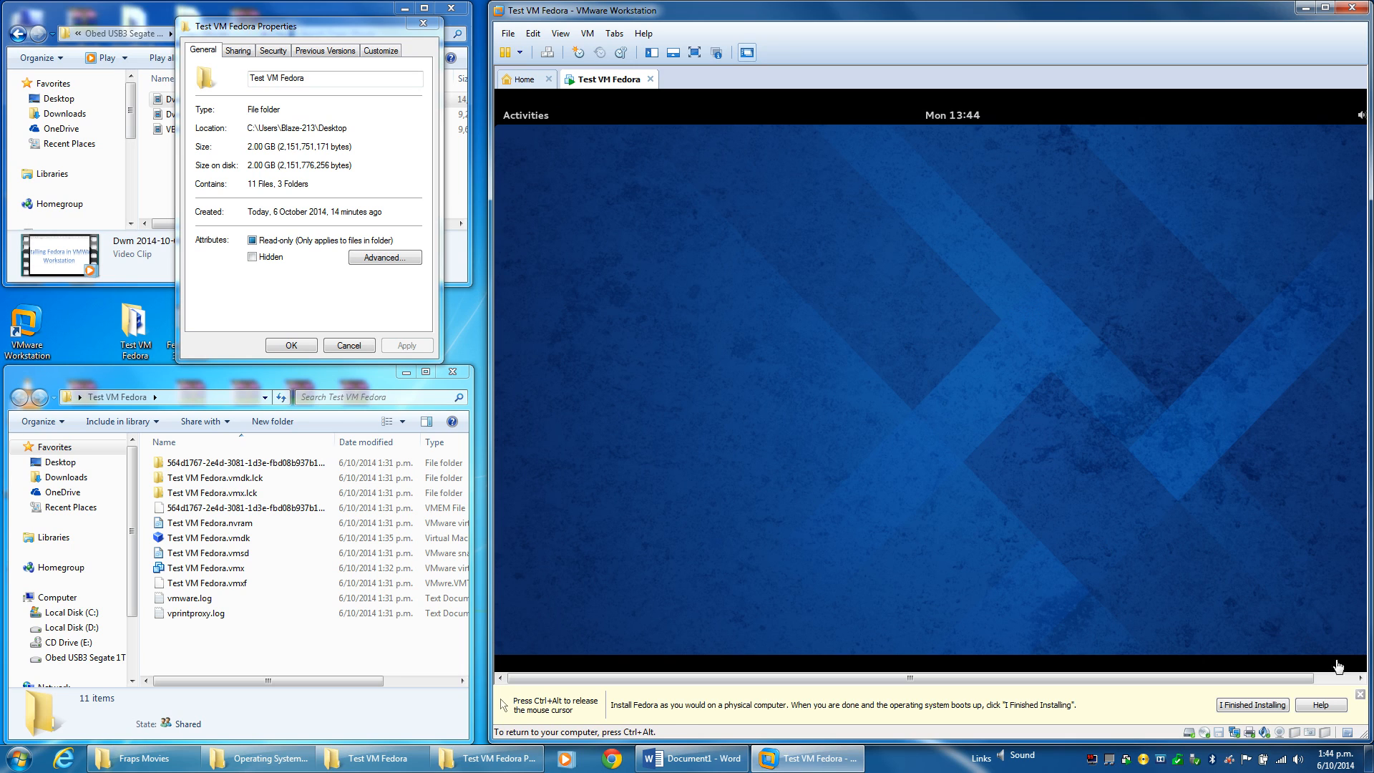
Dismiss the install hint bar and fit the guest display to the window with Fit Guest Now.
left_click(1360, 694)
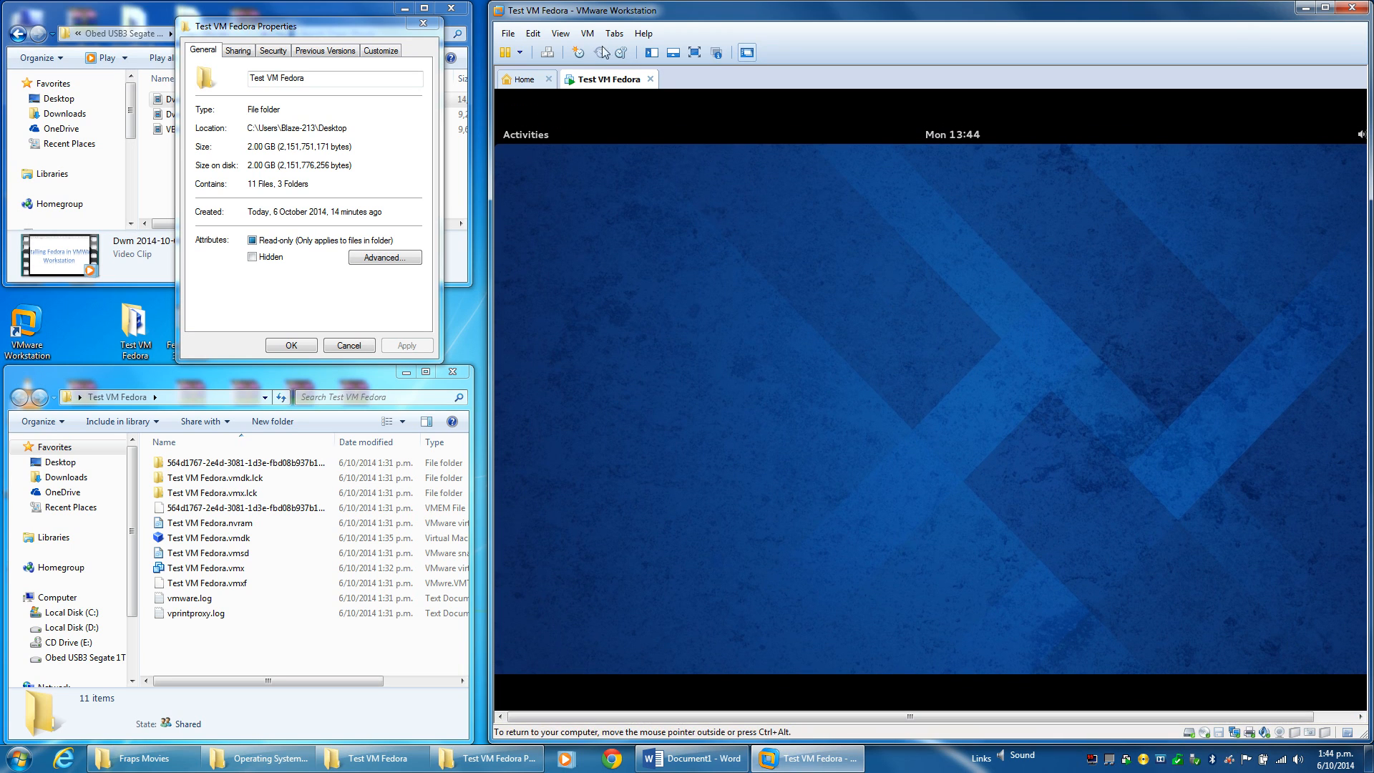
left_click(583, 32)
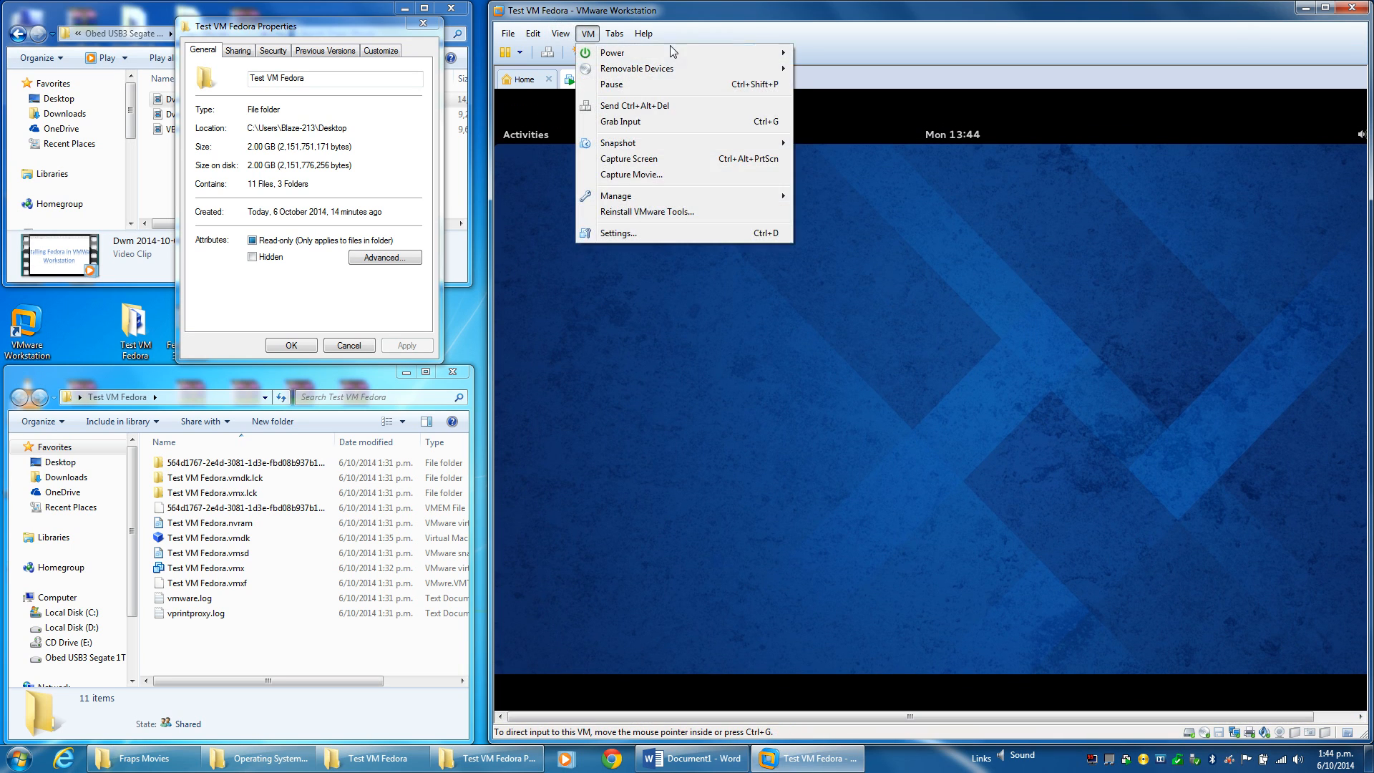
left_click(869, 26)
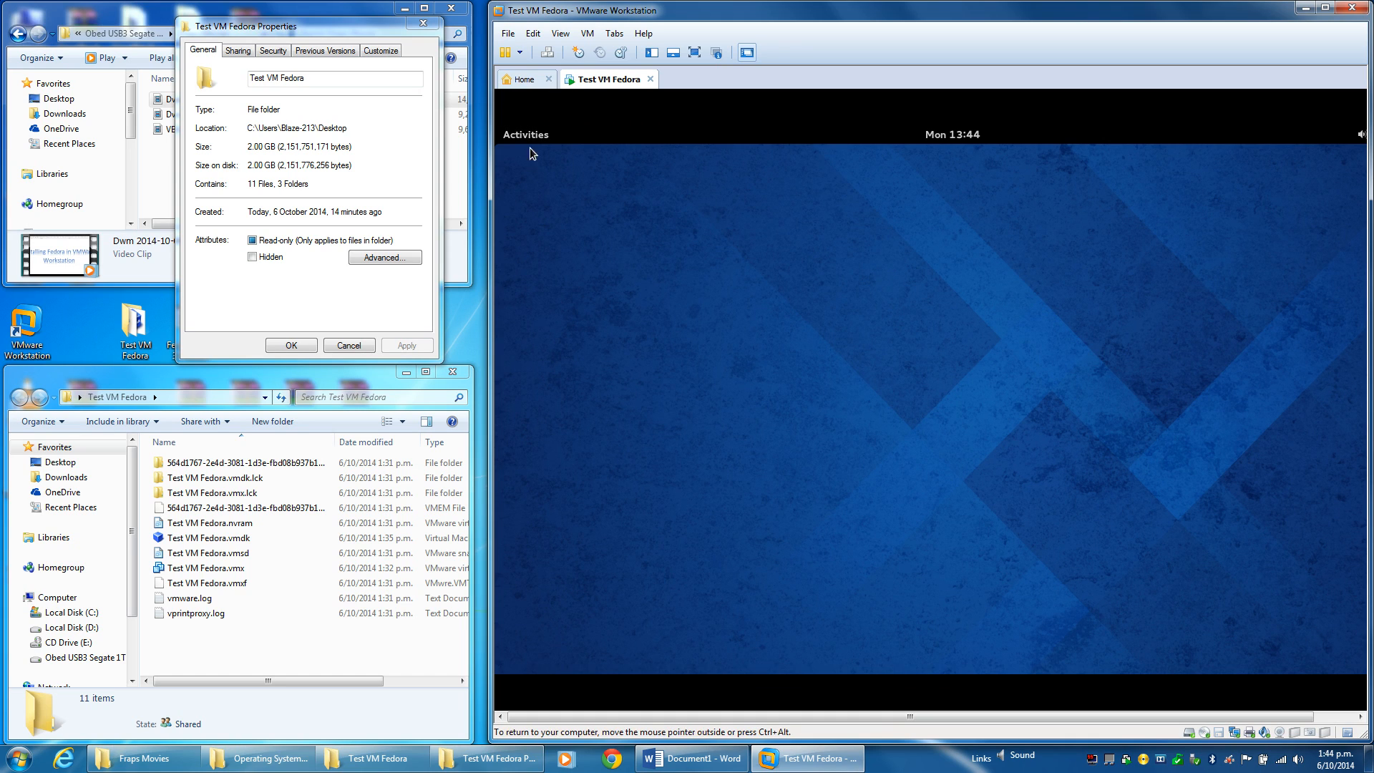
left_click(555, 35)
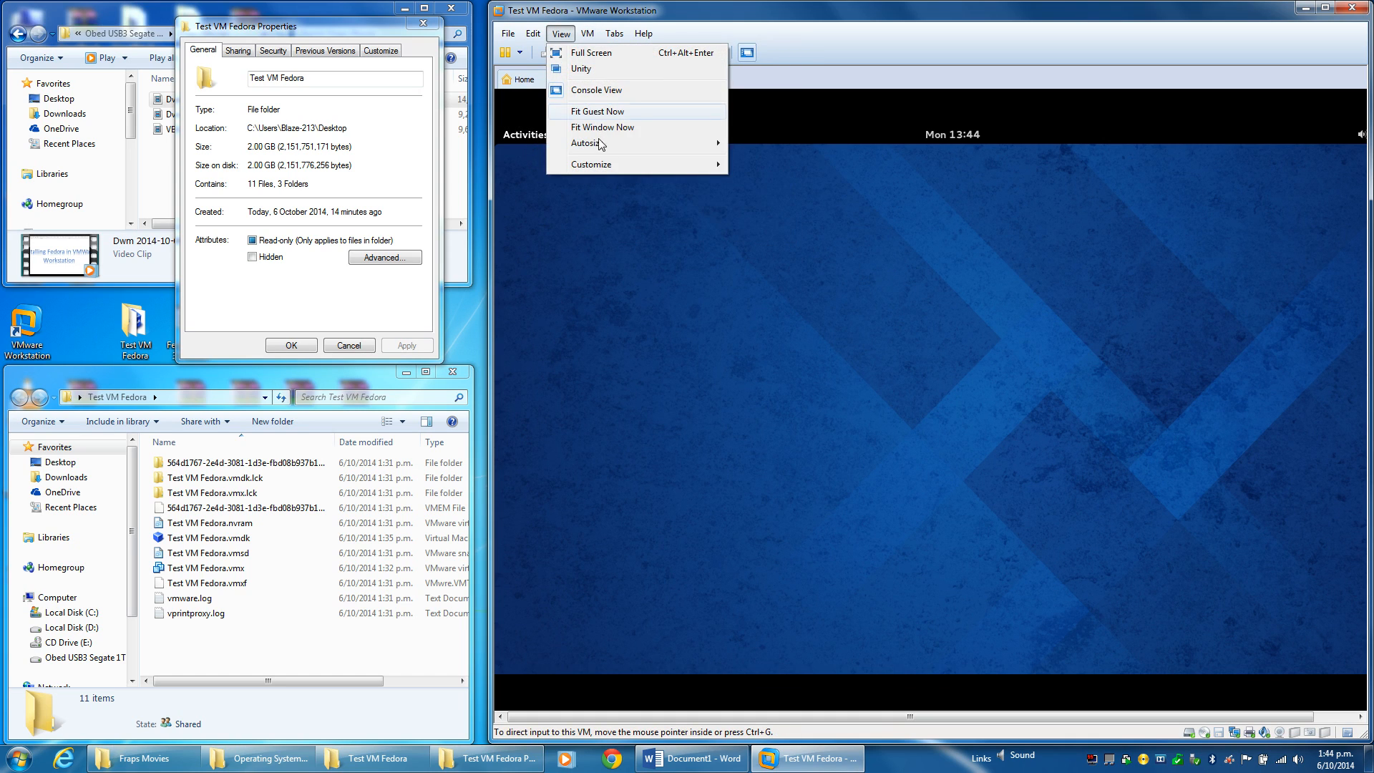
left_click(601, 112)
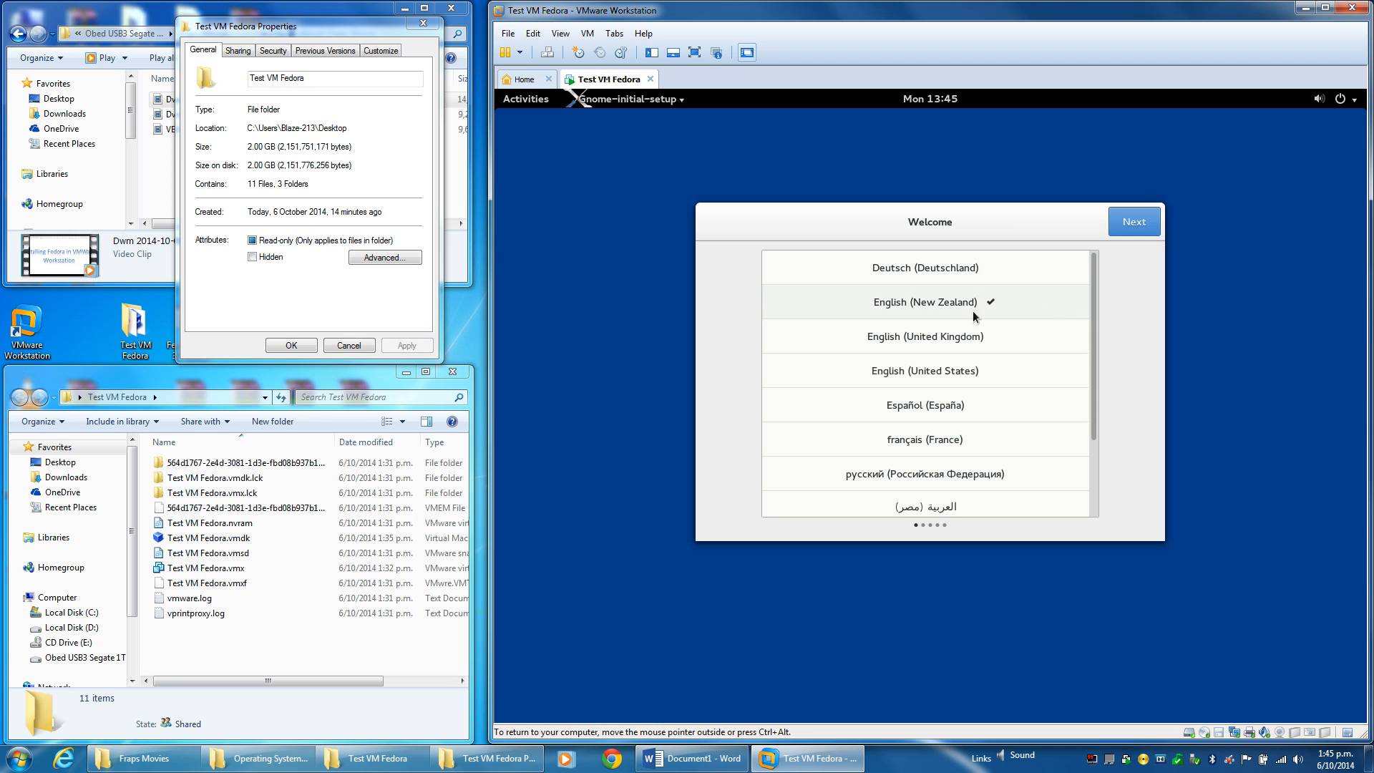
Keep English (New Zealand) and the English (US) keyboard, skip online accounts, start Fedora, close GNOME Help.
left_click(1119, 221)
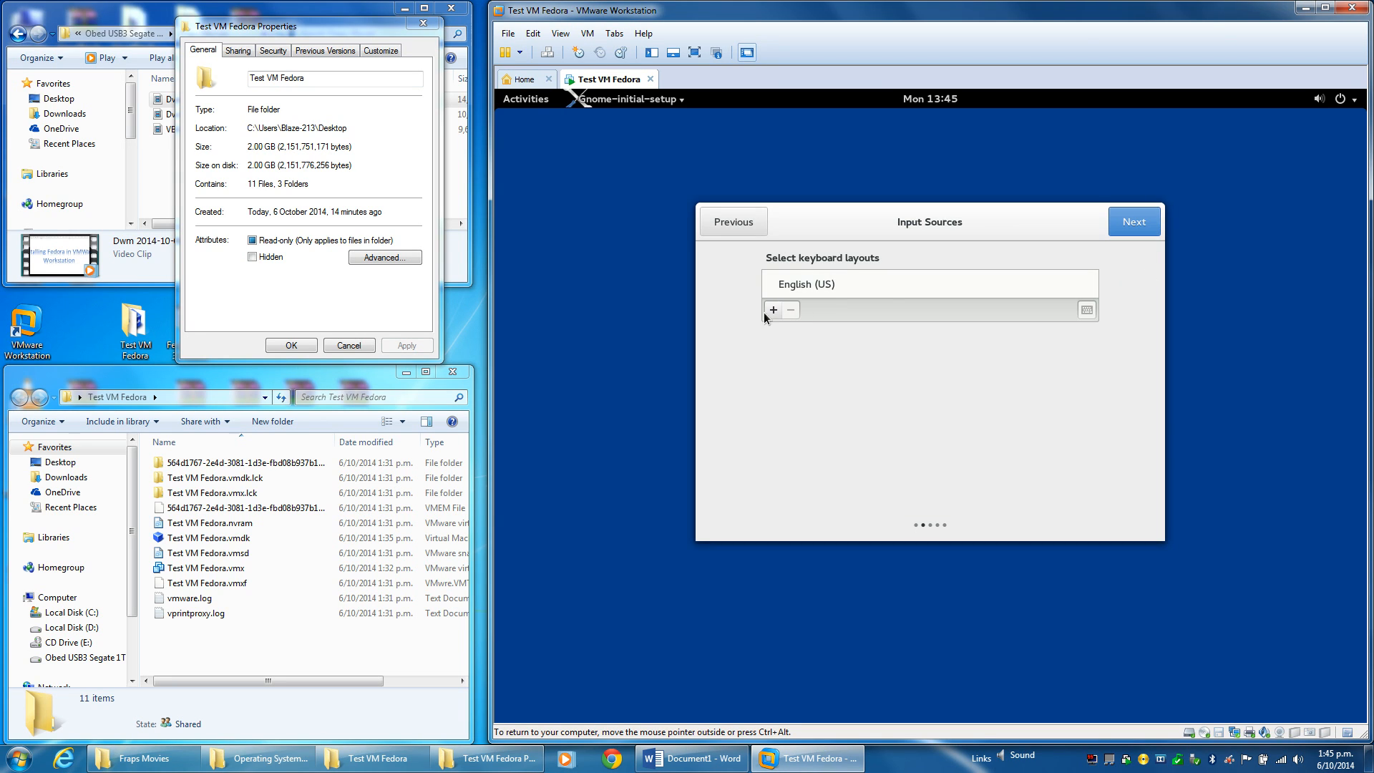
left_click(1126, 230)
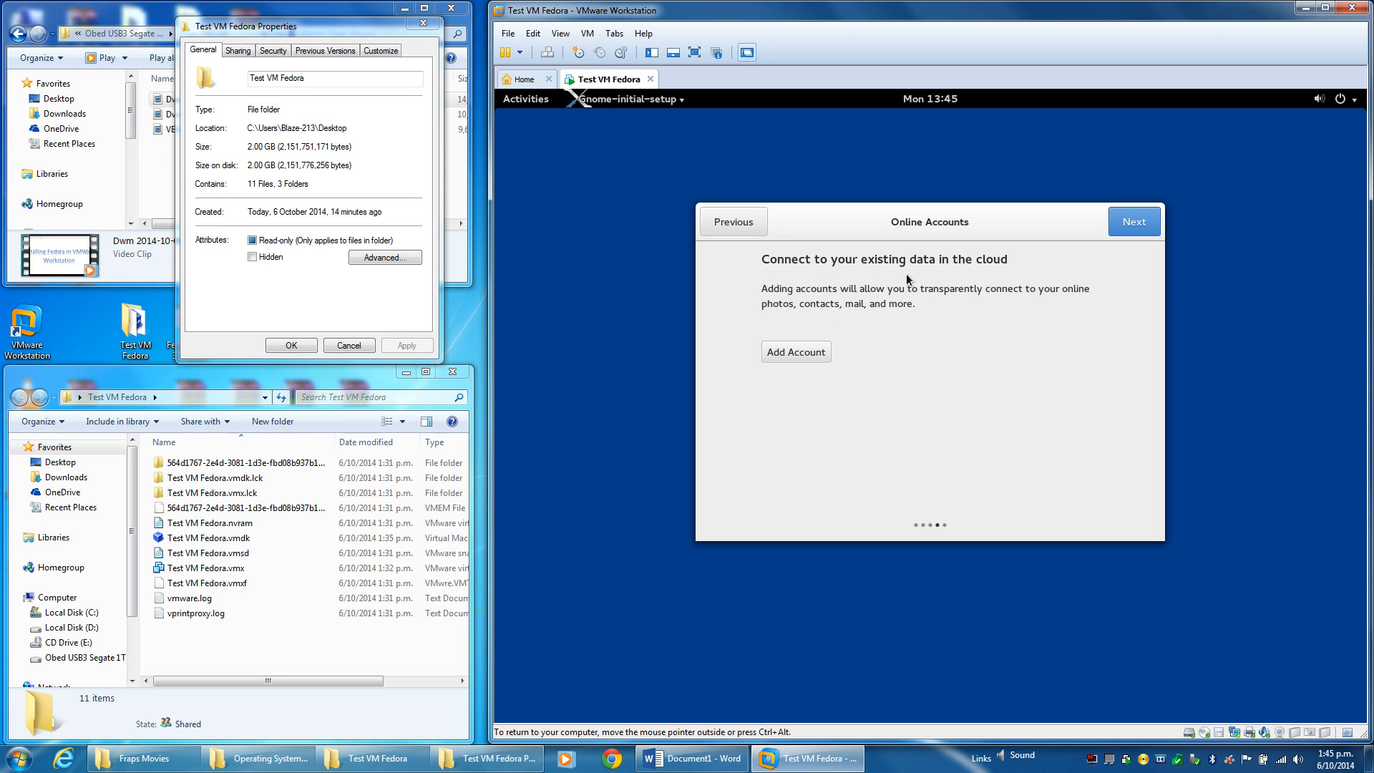
left_click(1117, 220)
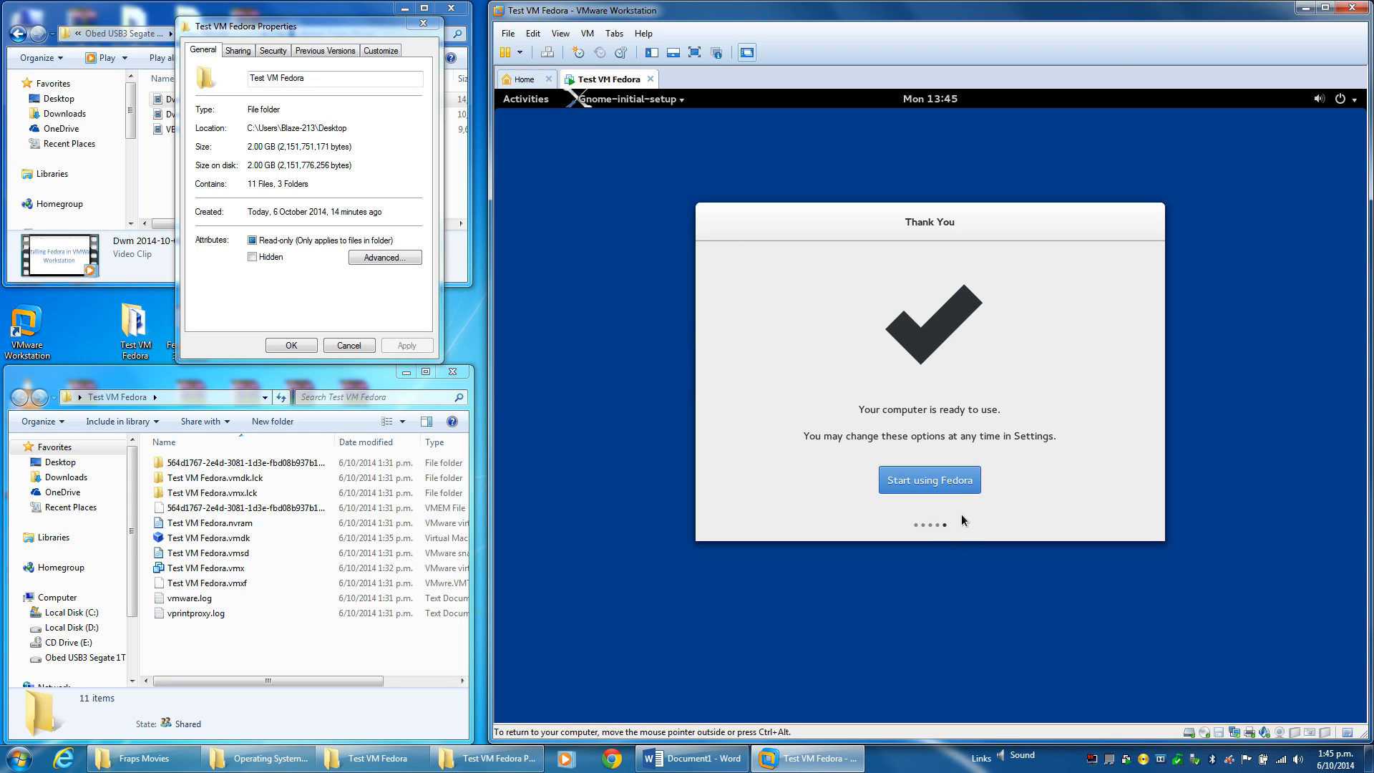
left_click(946, 488)
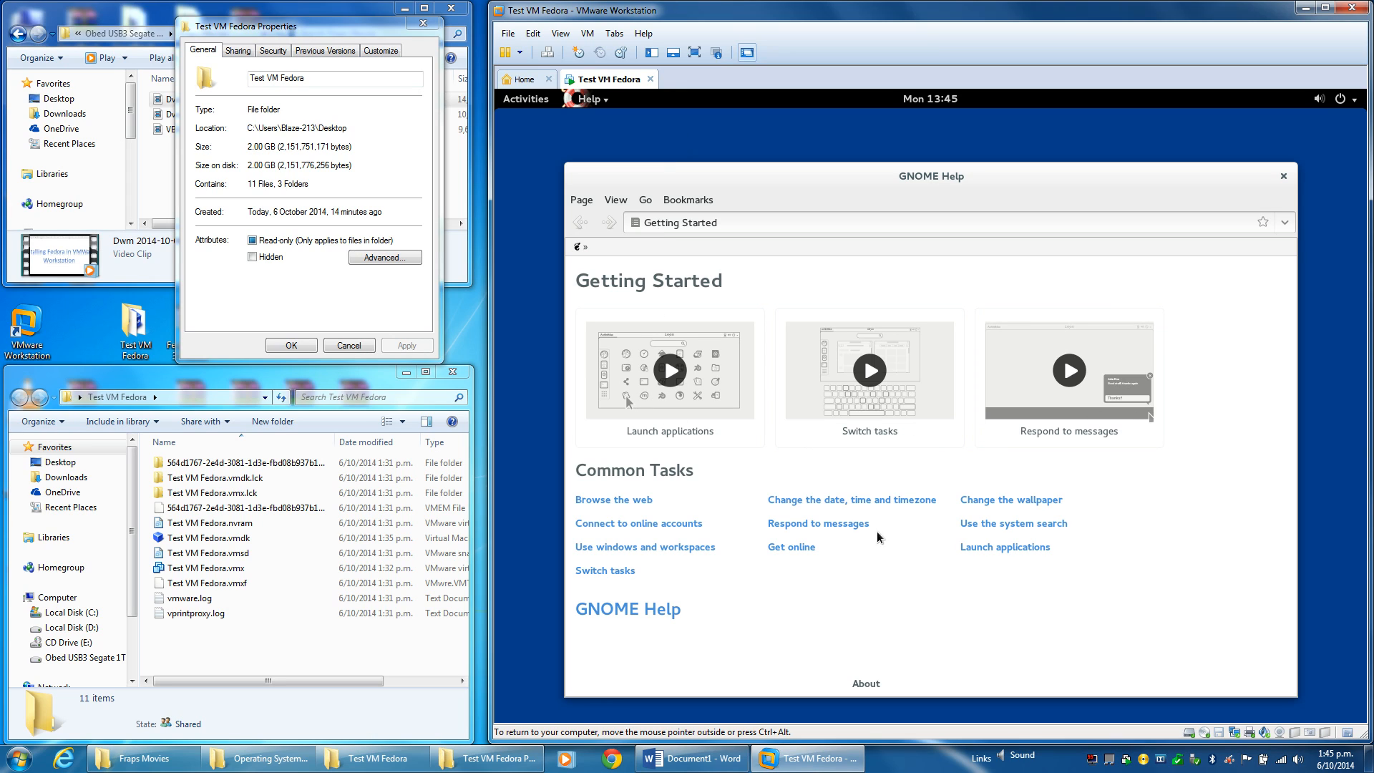
left_click(1284, 176)
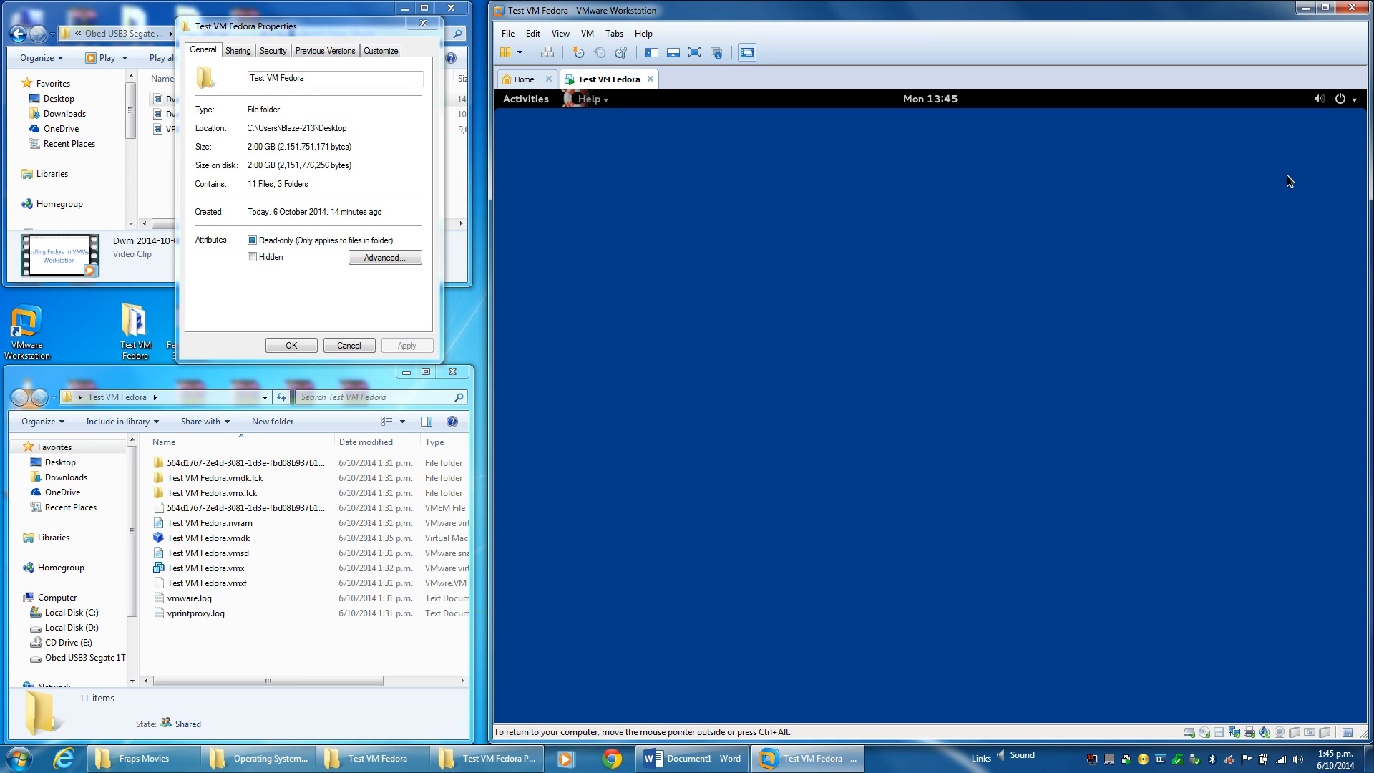
Open a Terminal and run 'yum -y install net-tools perl tar', which fails without root.
left_click(525, 103)
type("terminal")
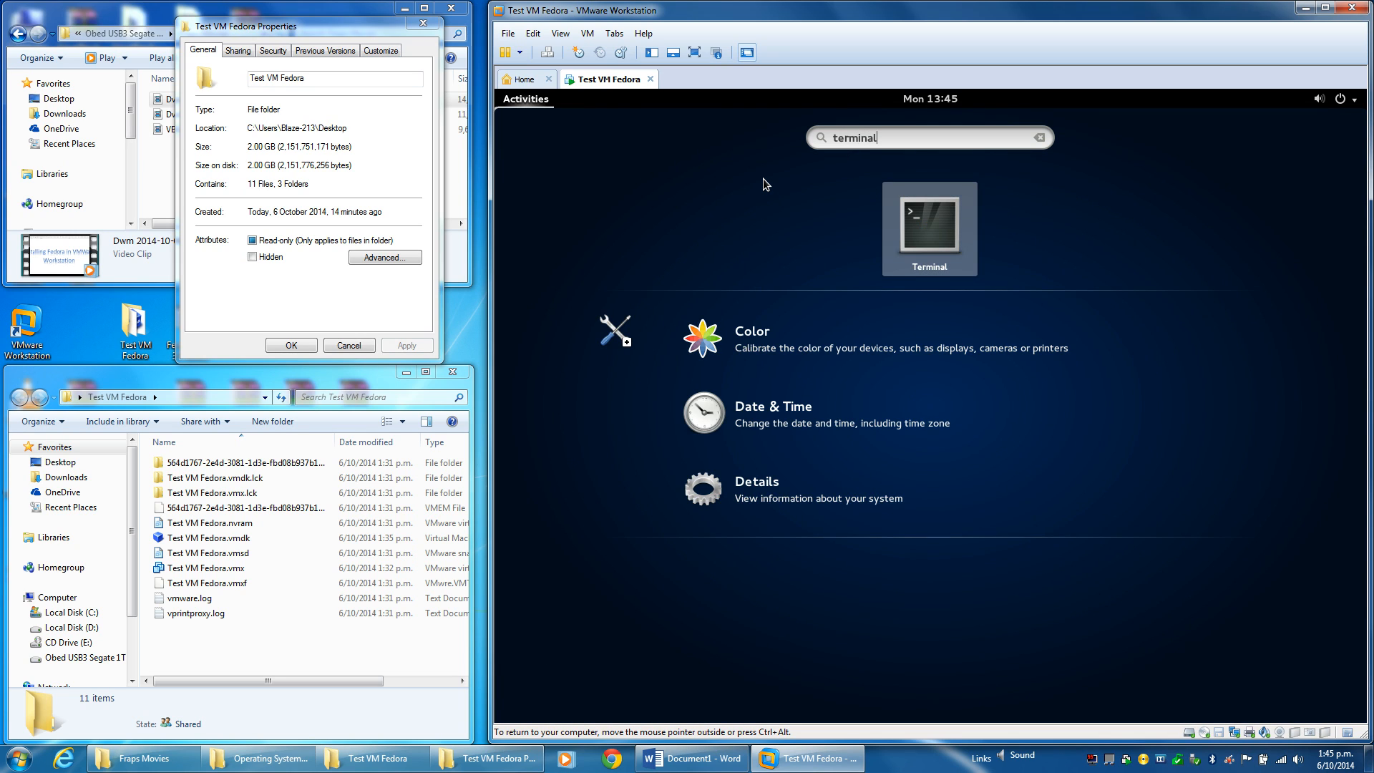
key("Return")
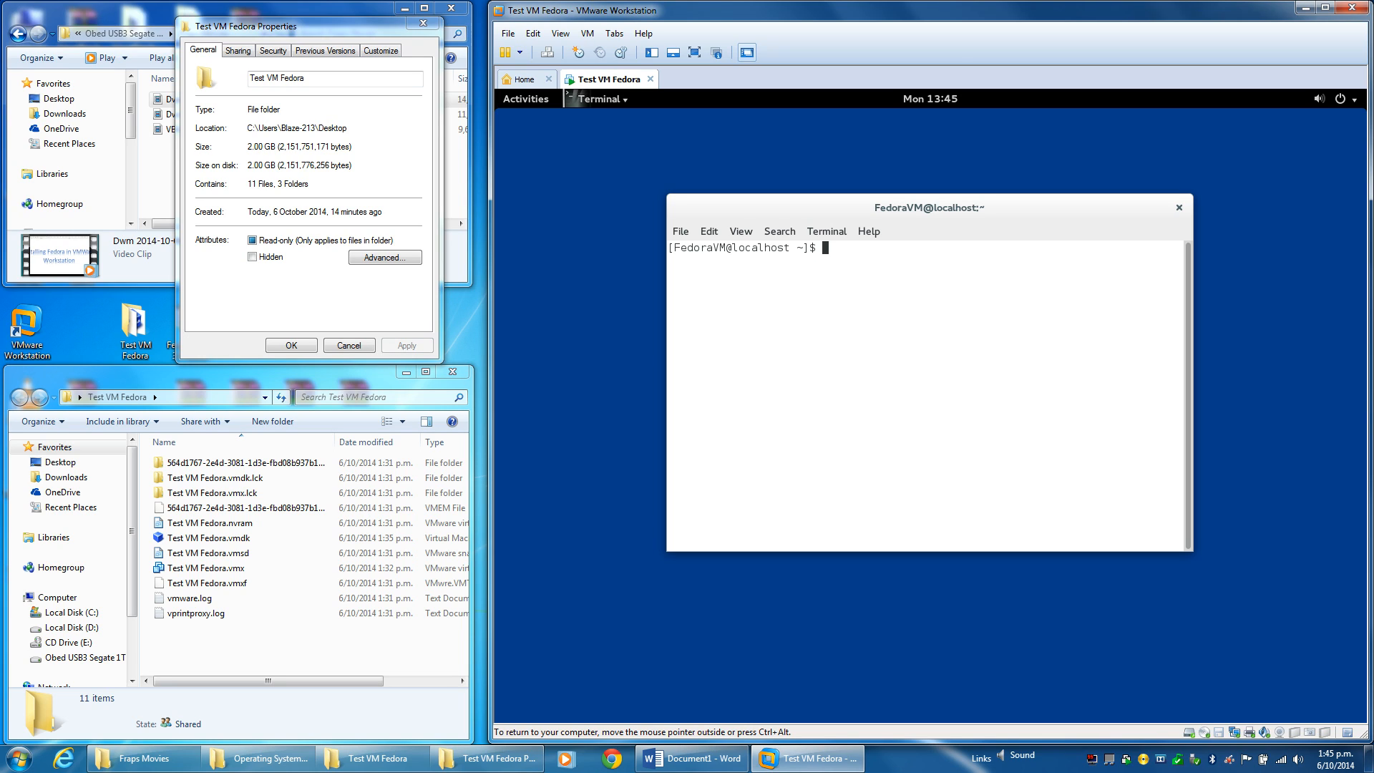
type("yum -y install net")
key("BackSpace")
type("-toold")
key("BackSpace")
type("s perl tar")
key("Return")
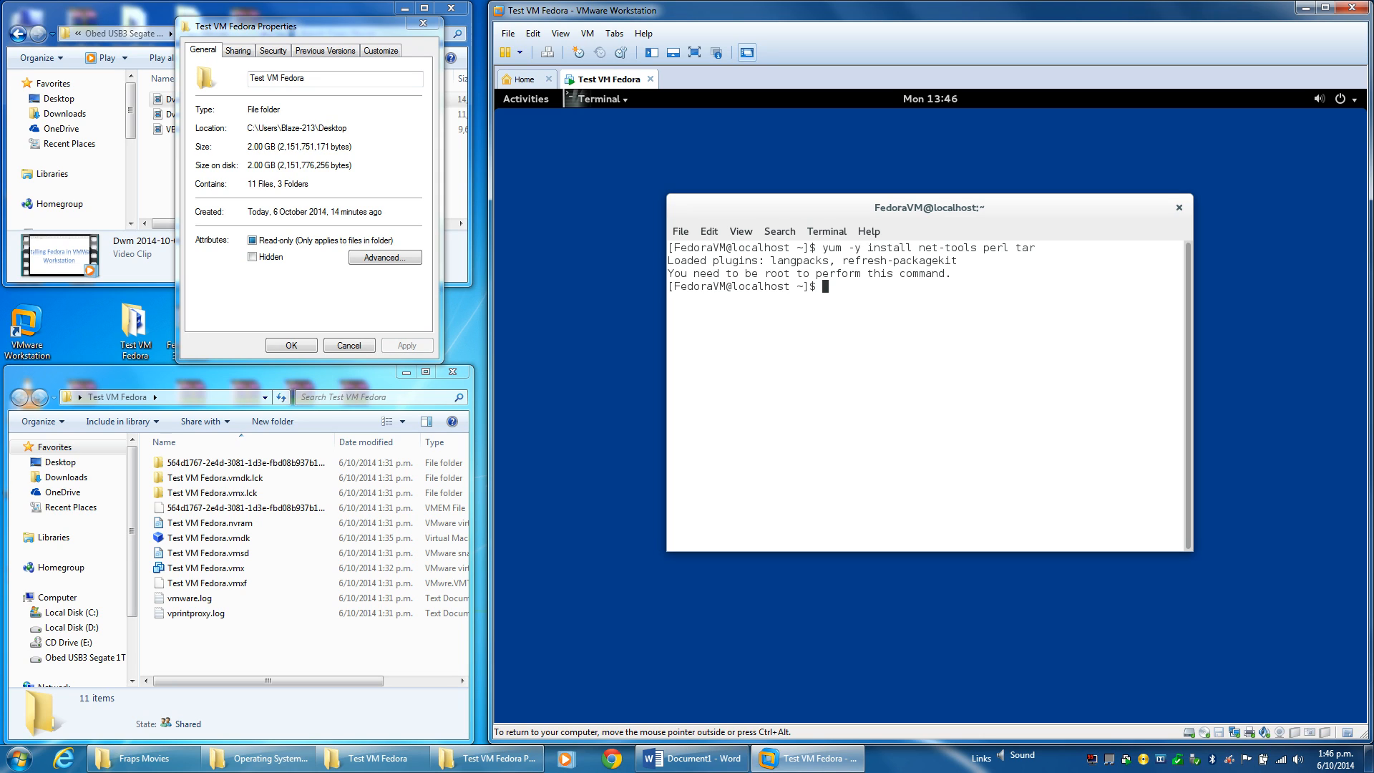
Try 'sudo -s' twice with the password; the user is rejected as not in sudoers.
type("sudo -s")
key("Return")
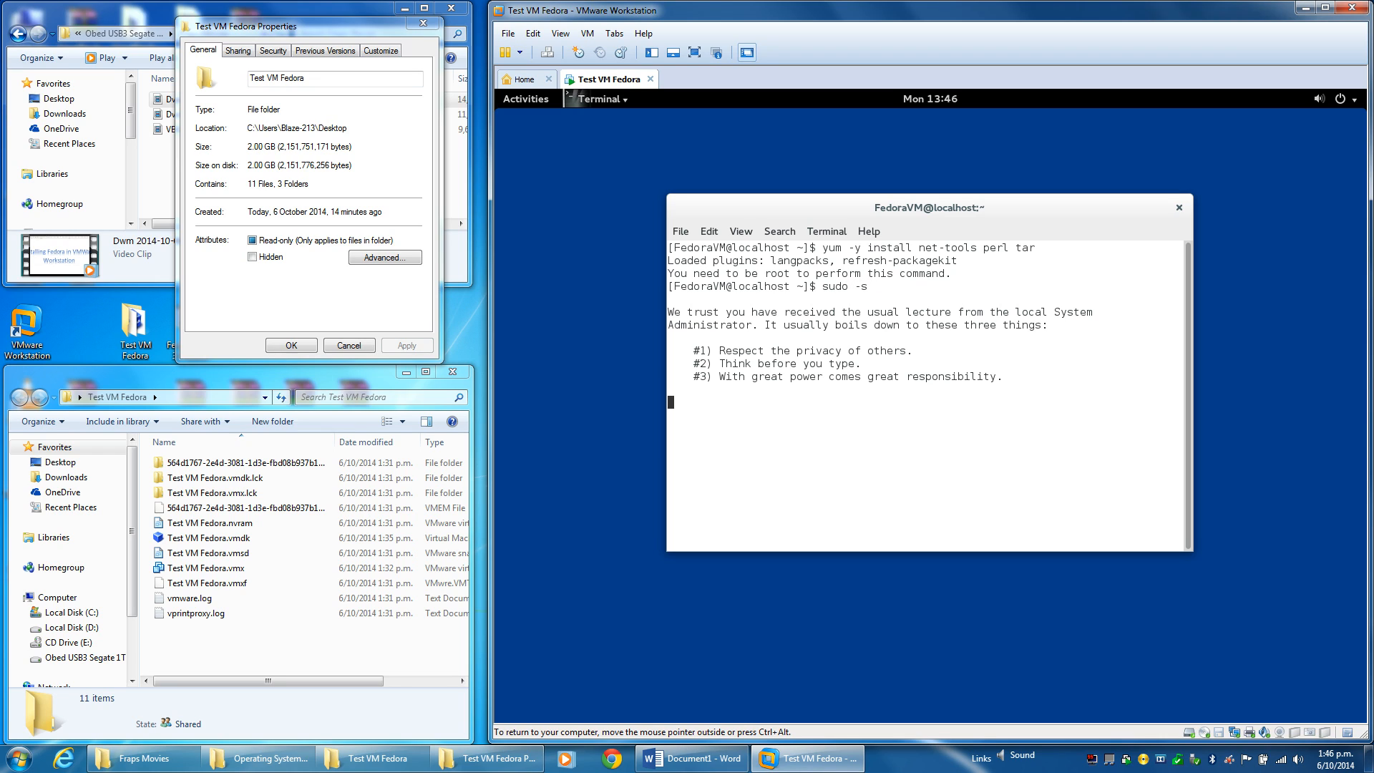
key("Return")
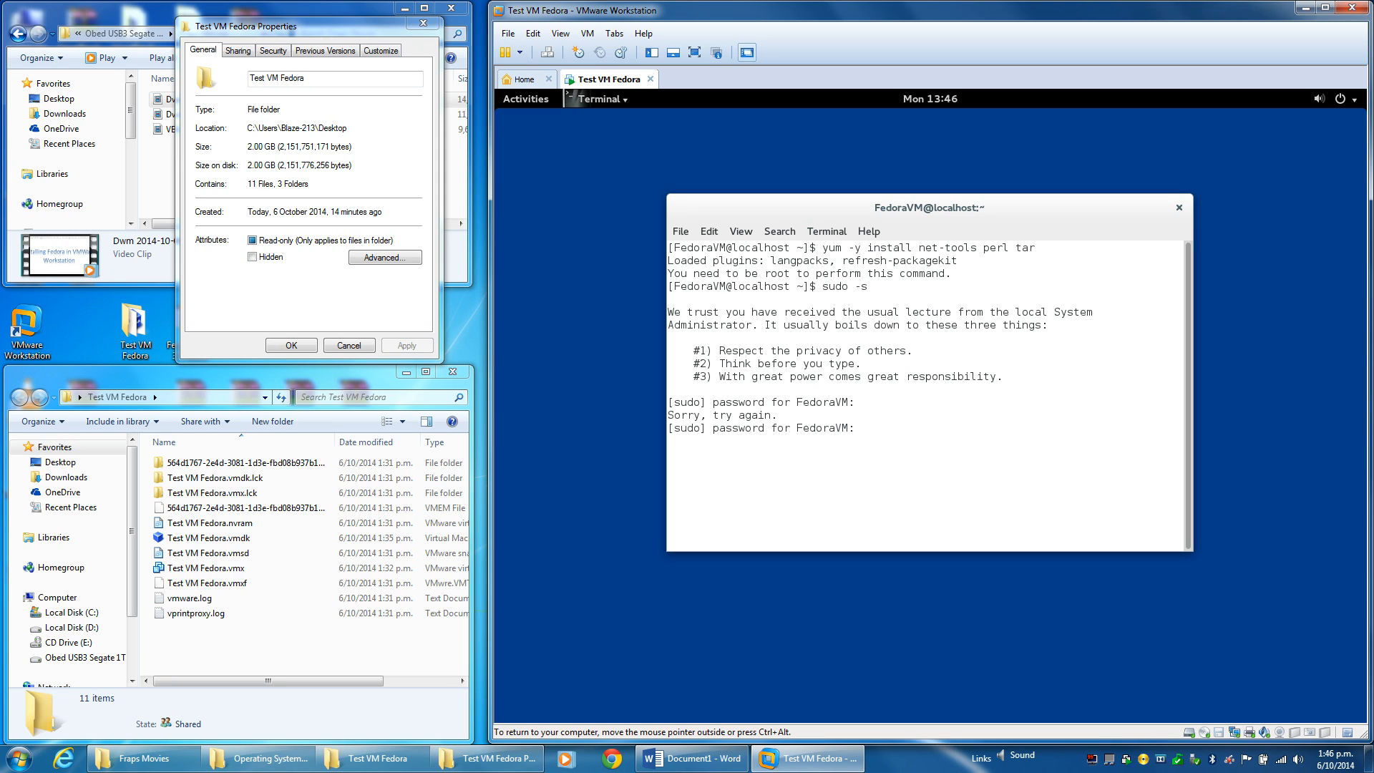
key("Return")
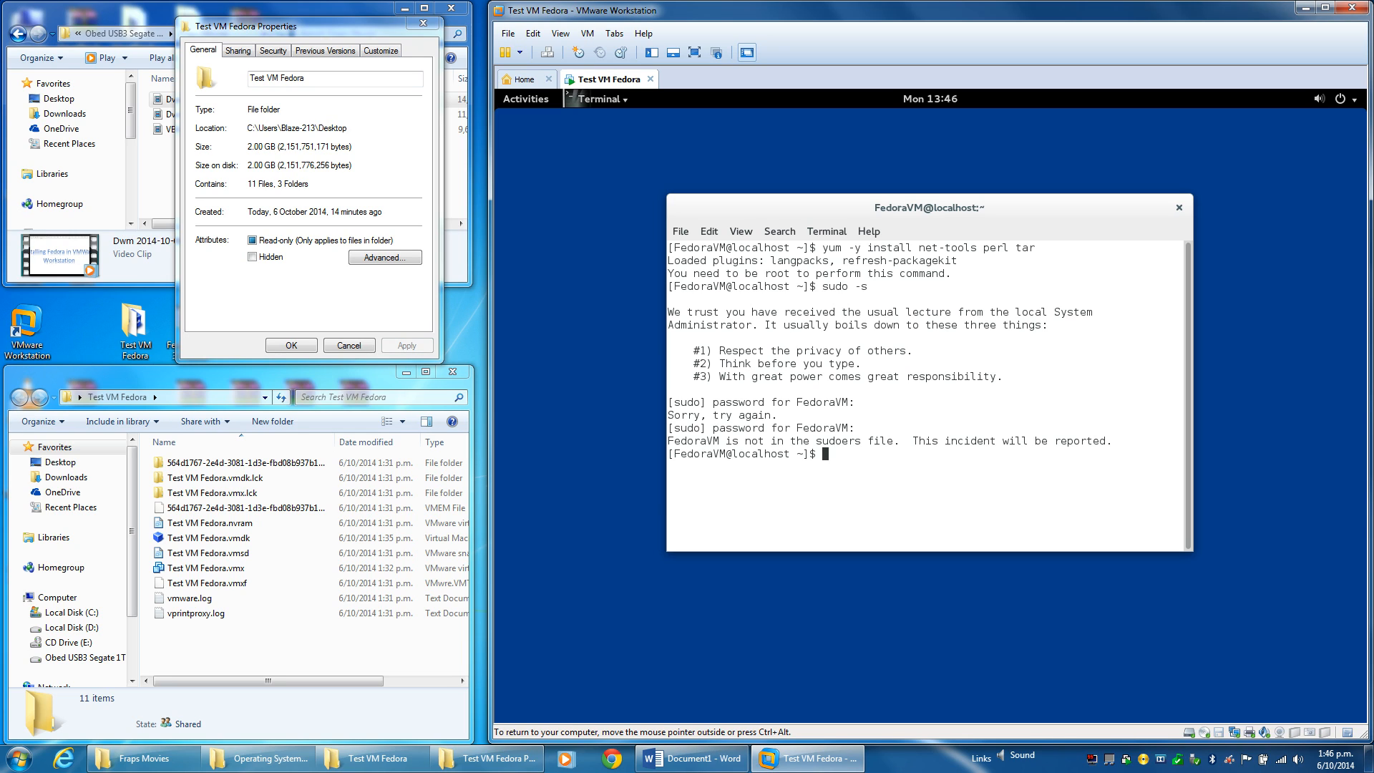
type("sudo -s")
key("Return")
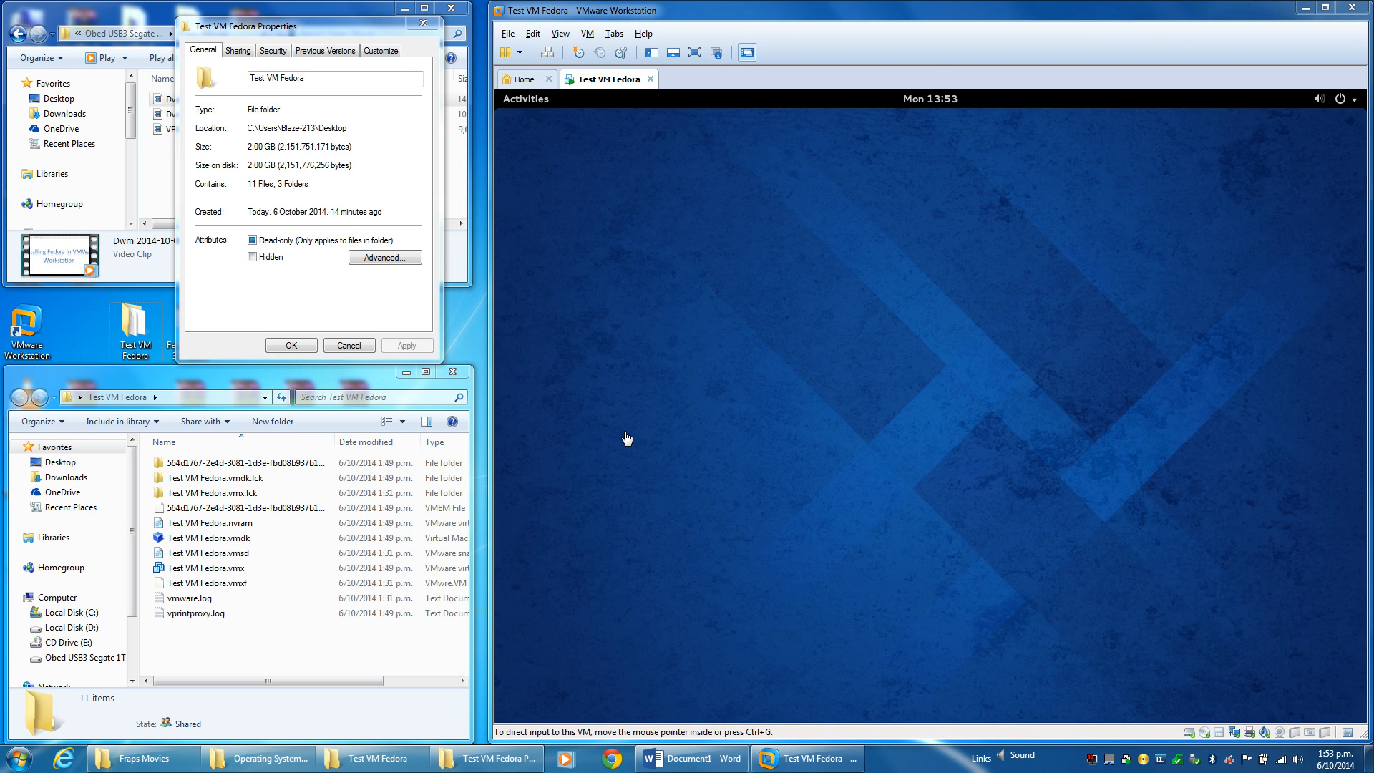
Open a new Terminal from Activities and switch to root with su.
left_click(532, 101)
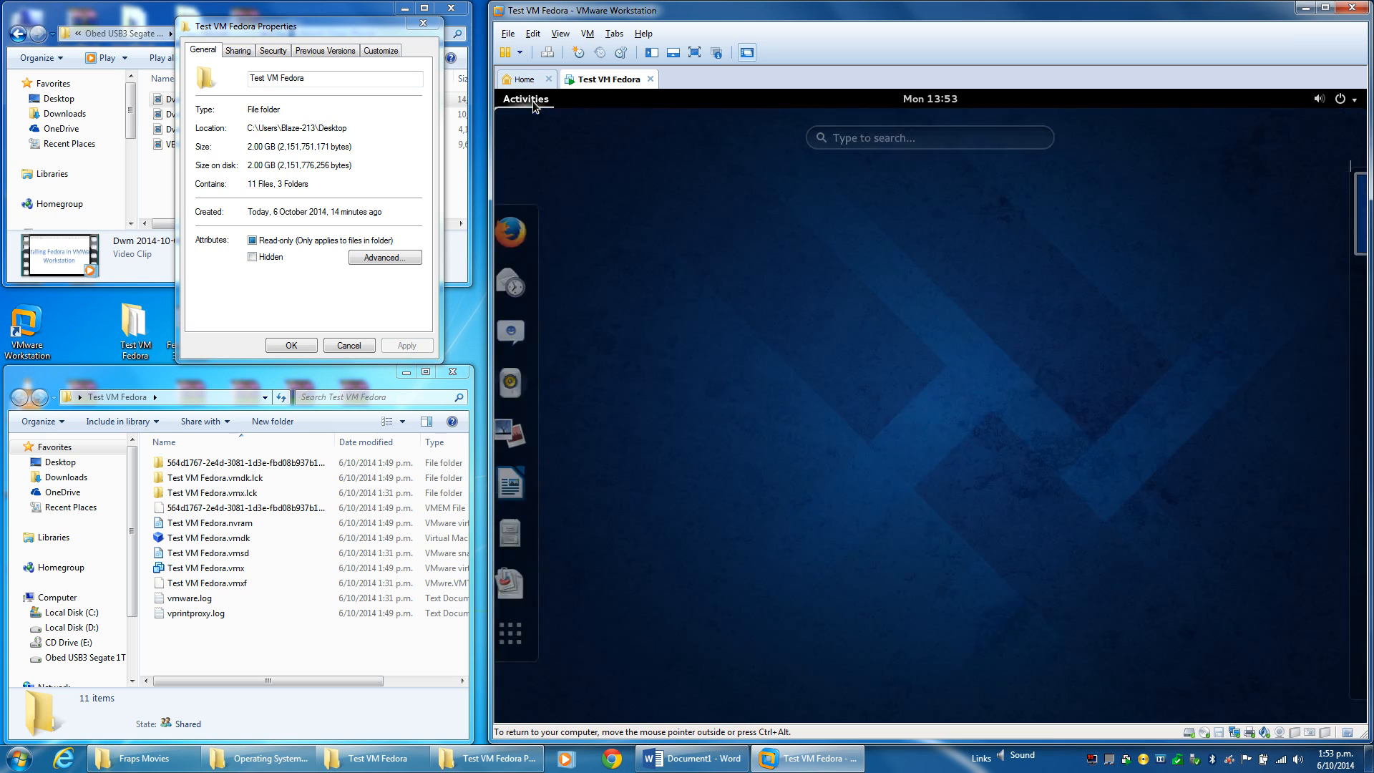
type("terminal")
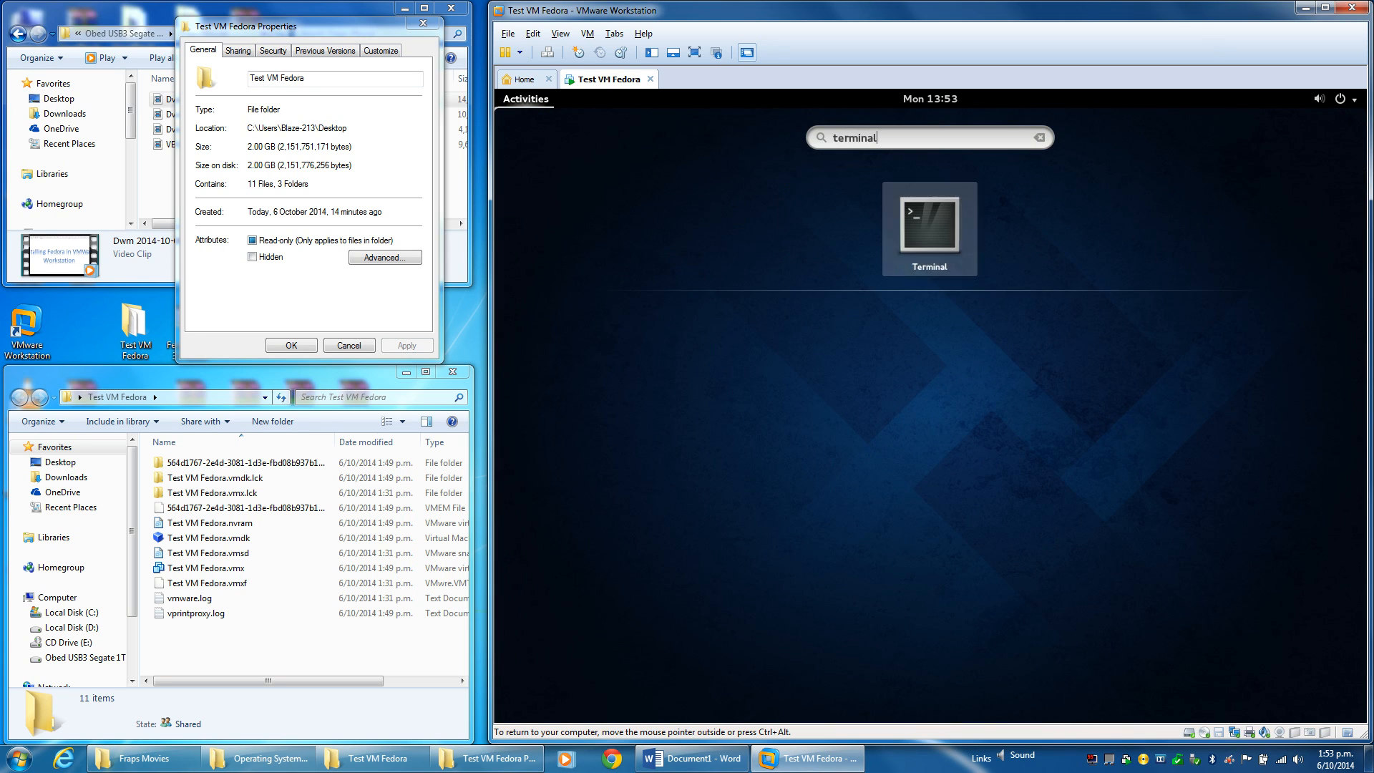
key("Return")
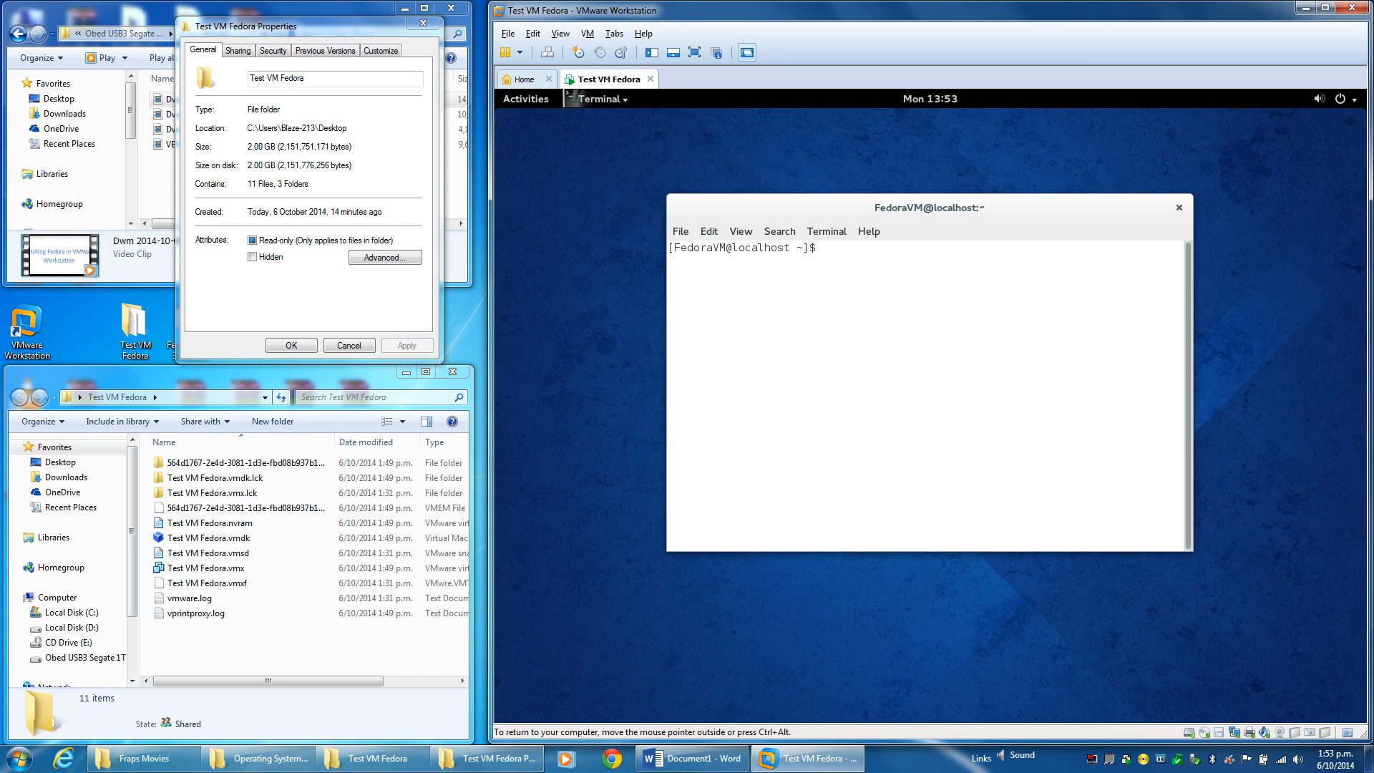
type("su")
key("Return")
key("Return")
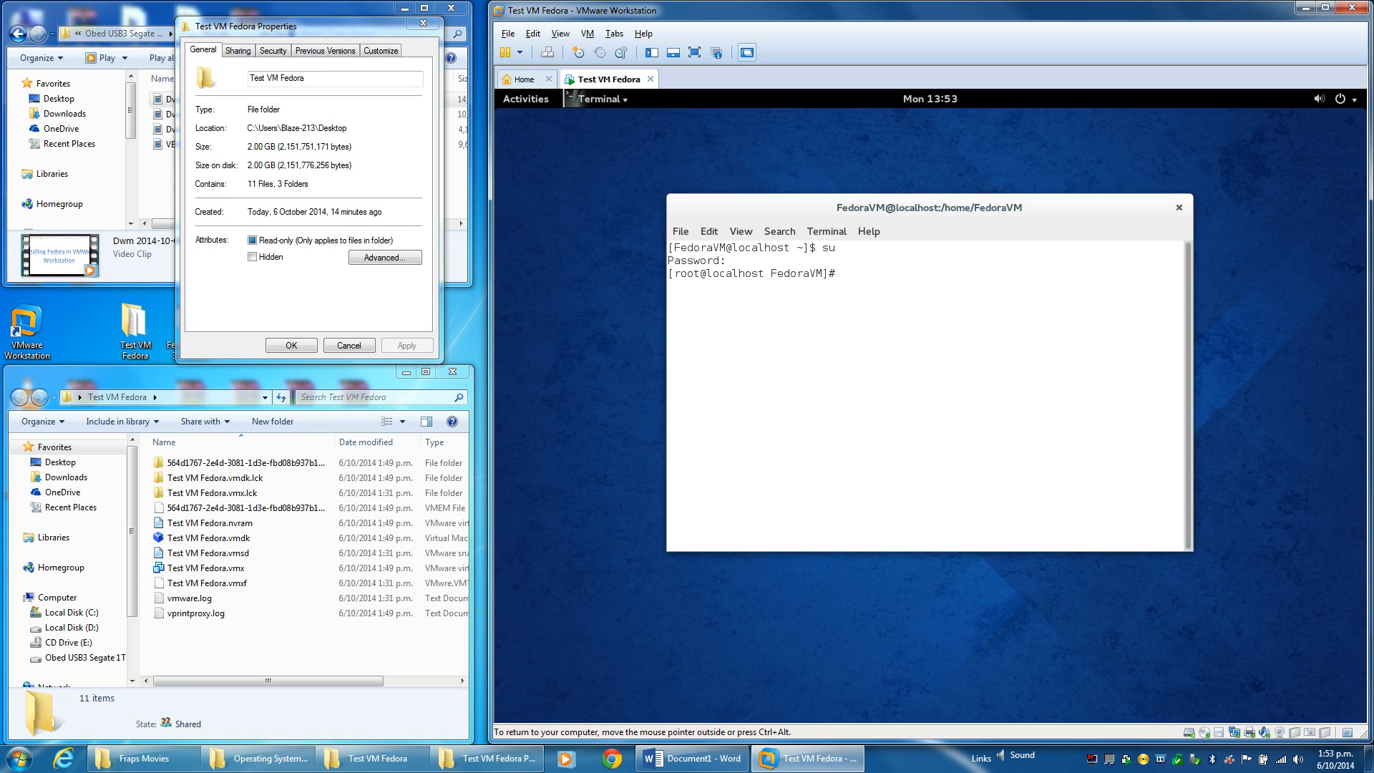
Run 'yum -y install net-tools perl tar' as root and drag the terminal to the screen's top.
type("yum -y install net-tools perl tar")
key("Return")
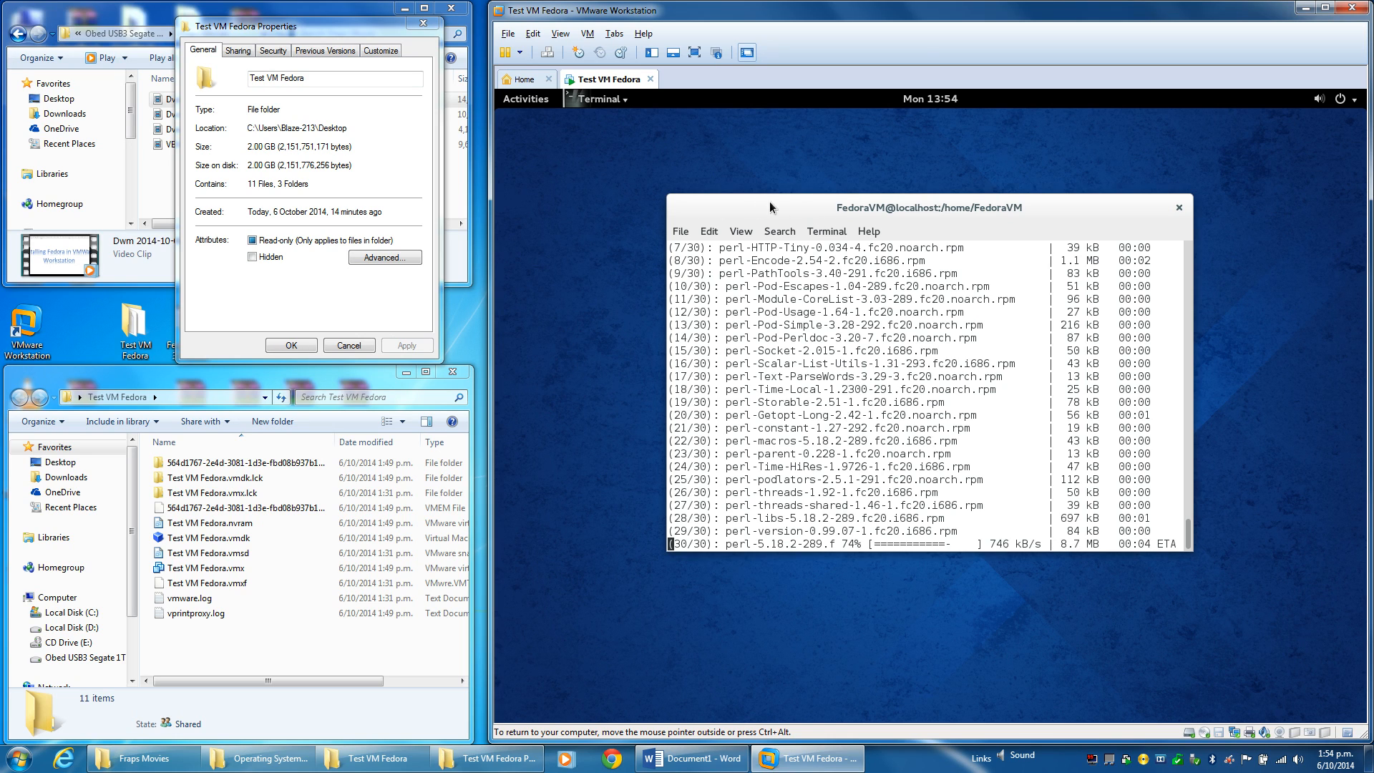
left_click_drag(1088, 200, 1075, 90)
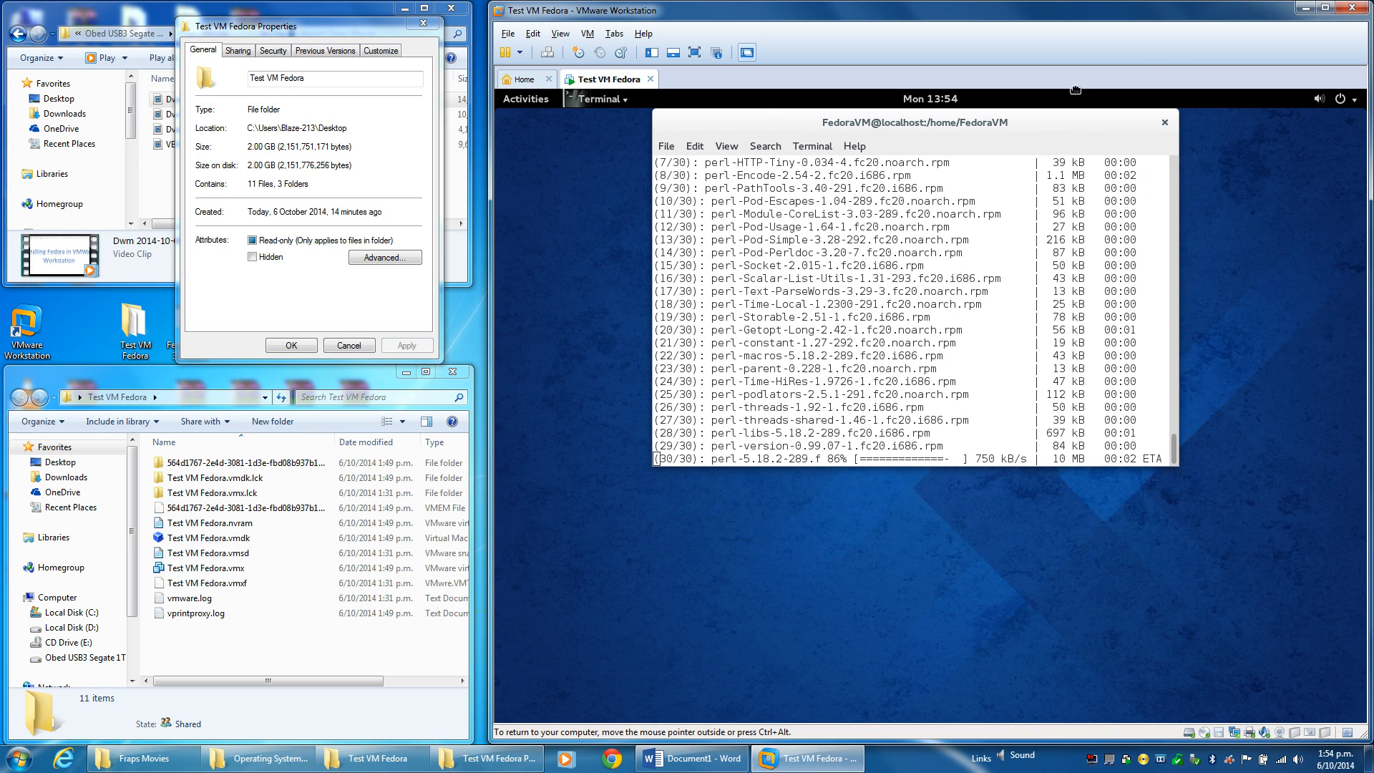
left_click_drag(1081, 122, 1144, 377)
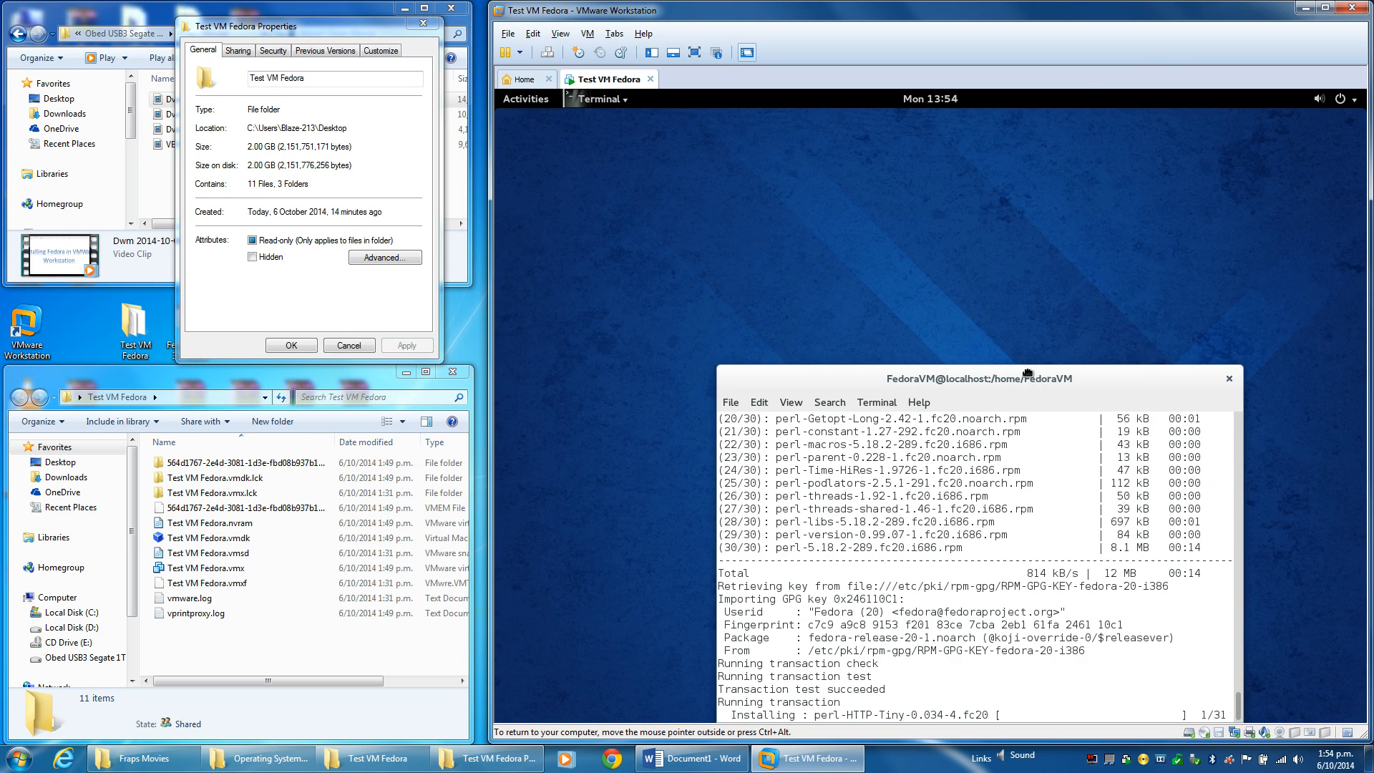
left_click_drag(1052, 384, 1002, 91)
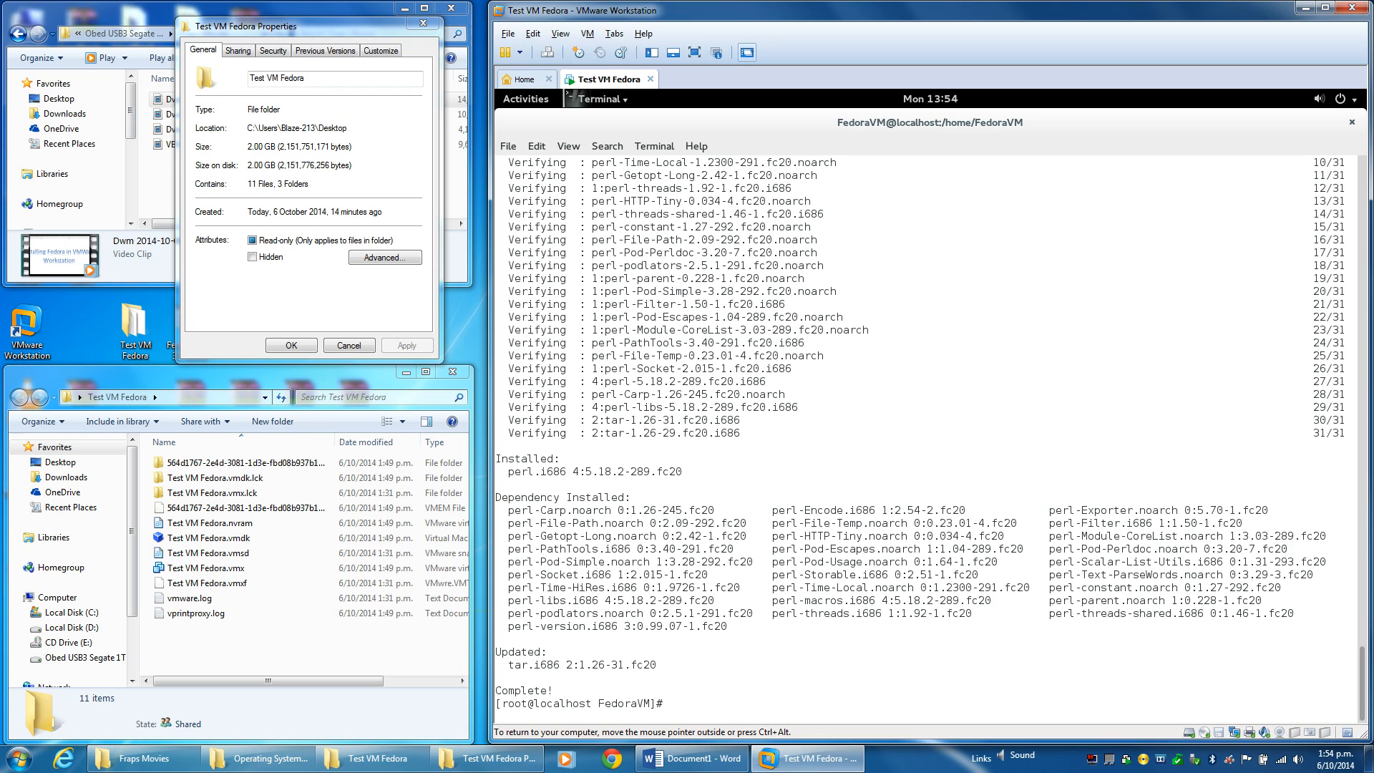
Run 'yum -y update' as root, checking the Test VM Fedora folder's properties while it completes.
type("yum -y update")
key("Return")
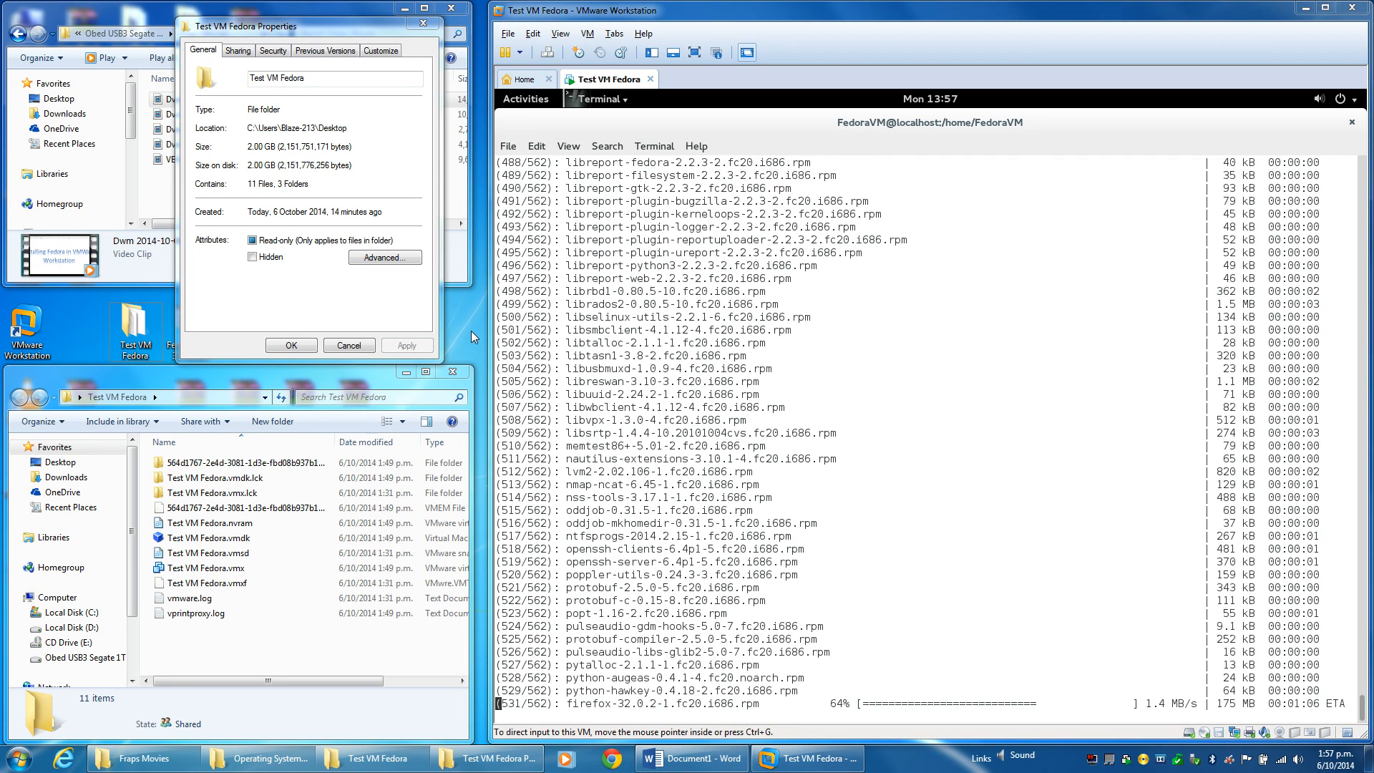
left_click(358, 347)
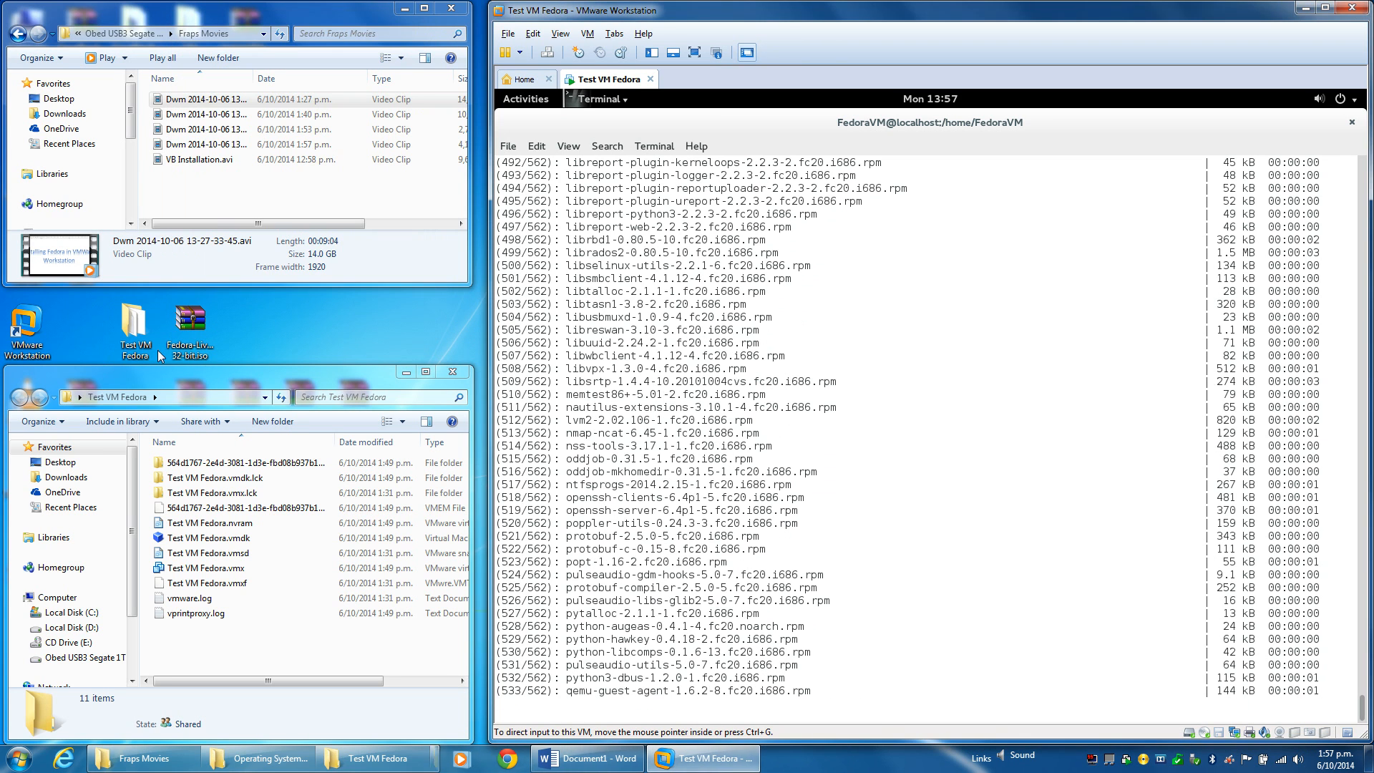
right_click(130, 322)
left_click(207, 646)
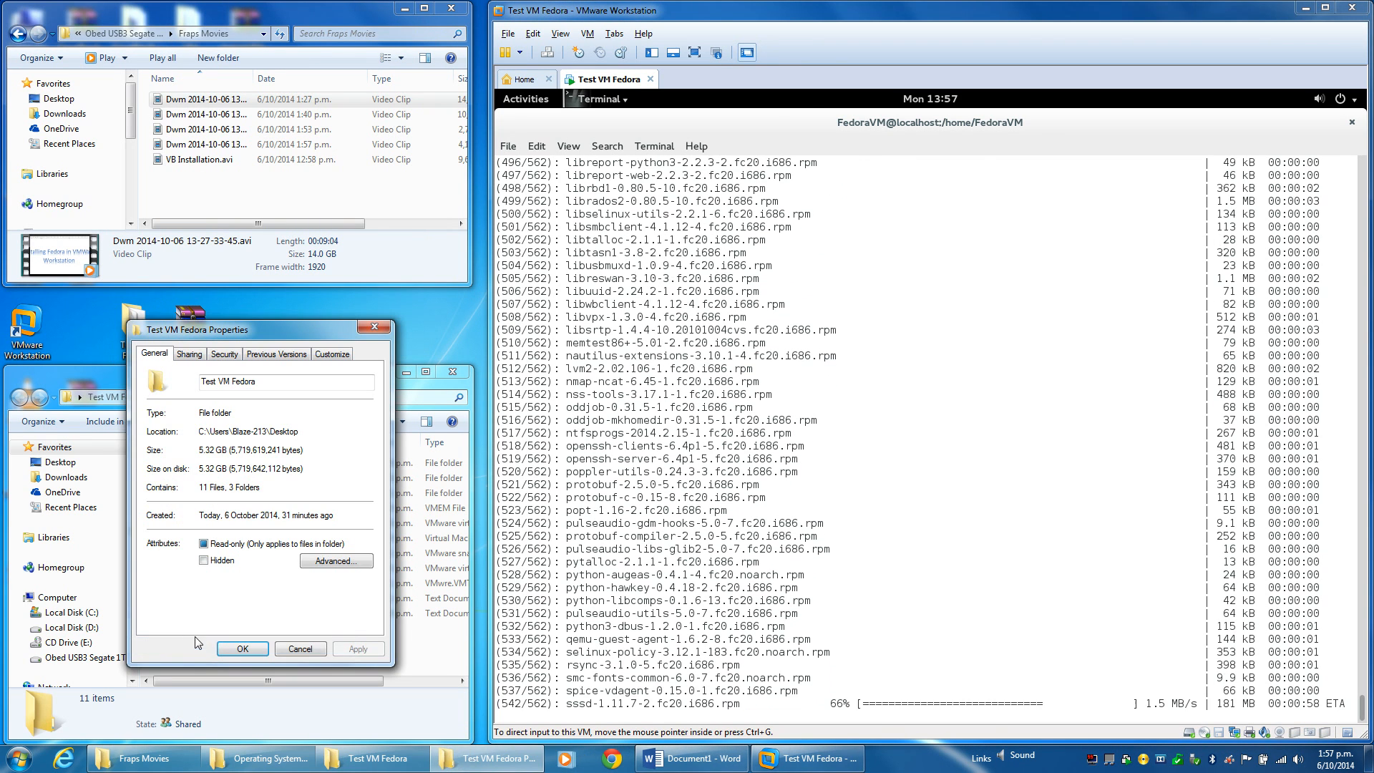
left_click_drag(236, 332, 311, 40)
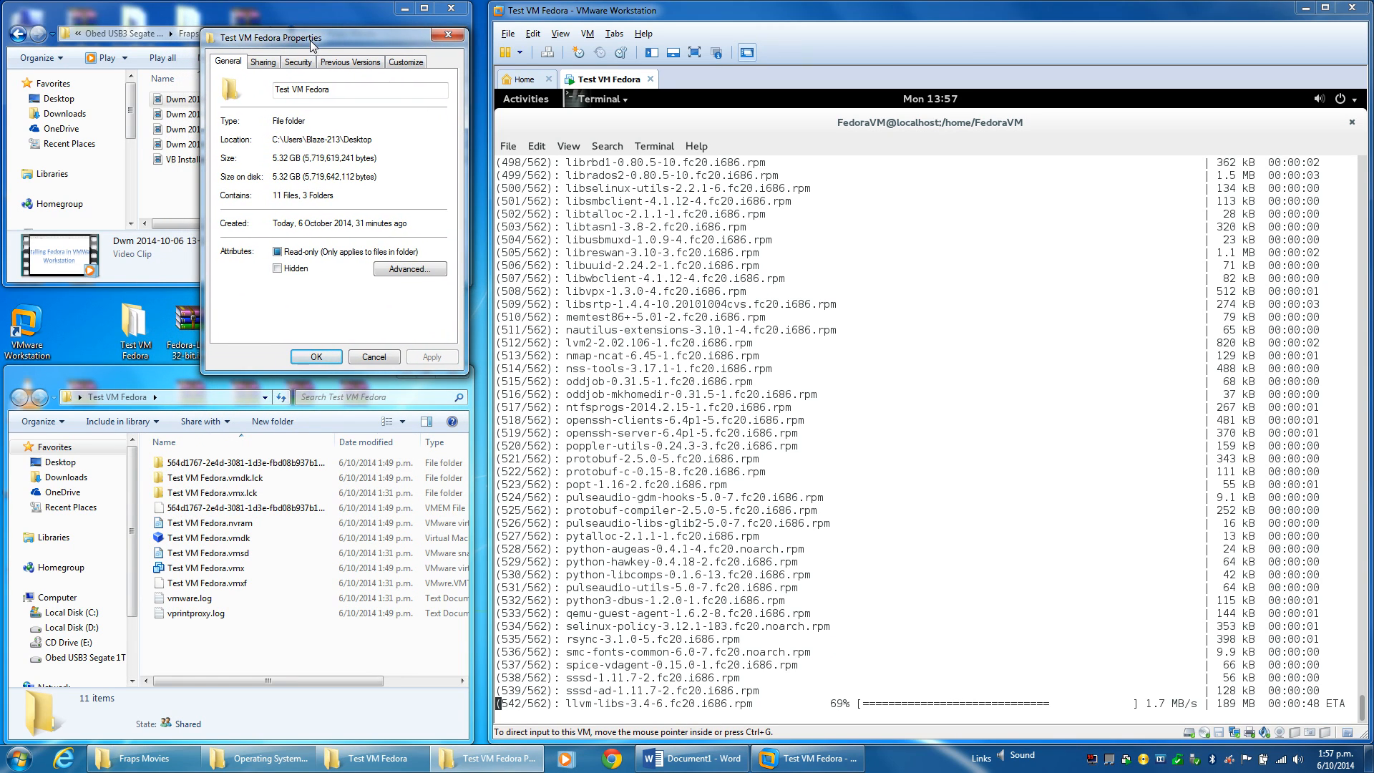
left_click(473, 308)
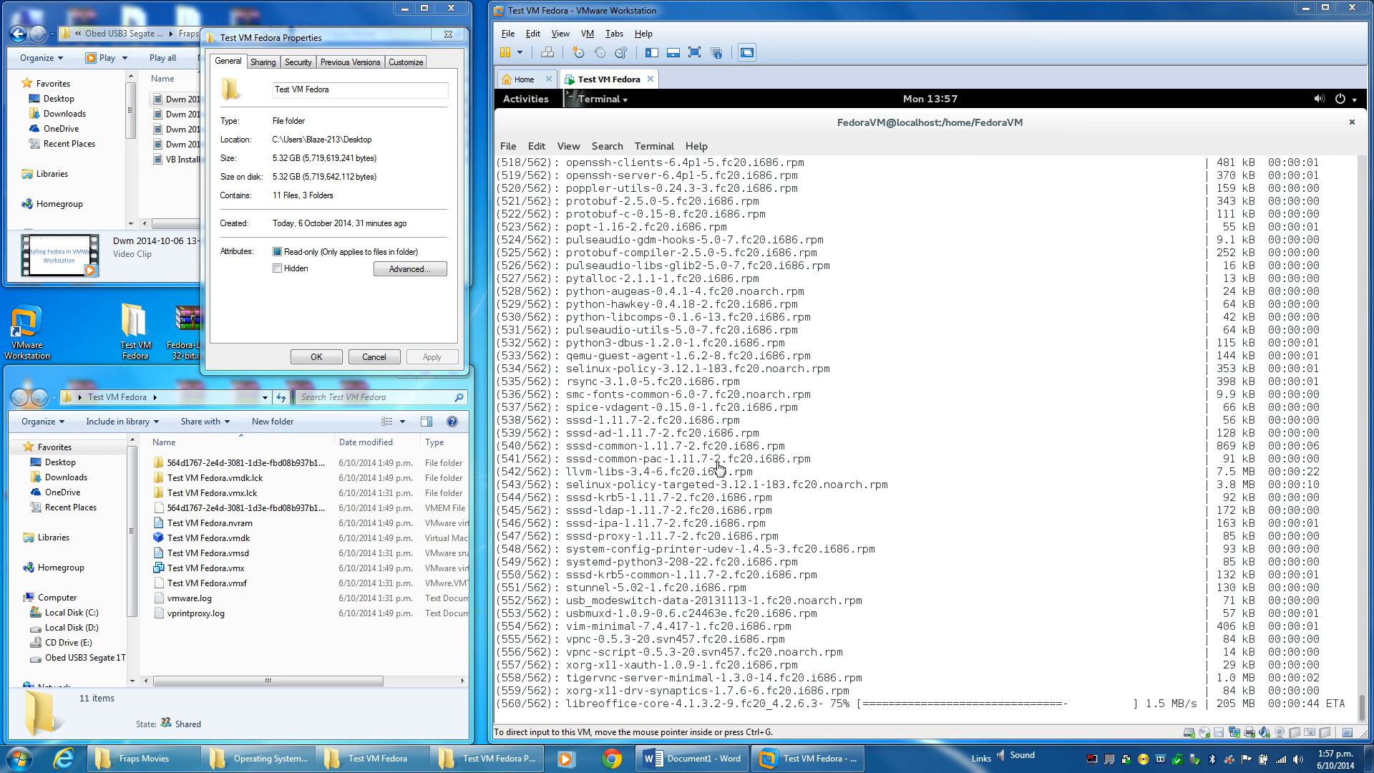
left_click(807, 560)
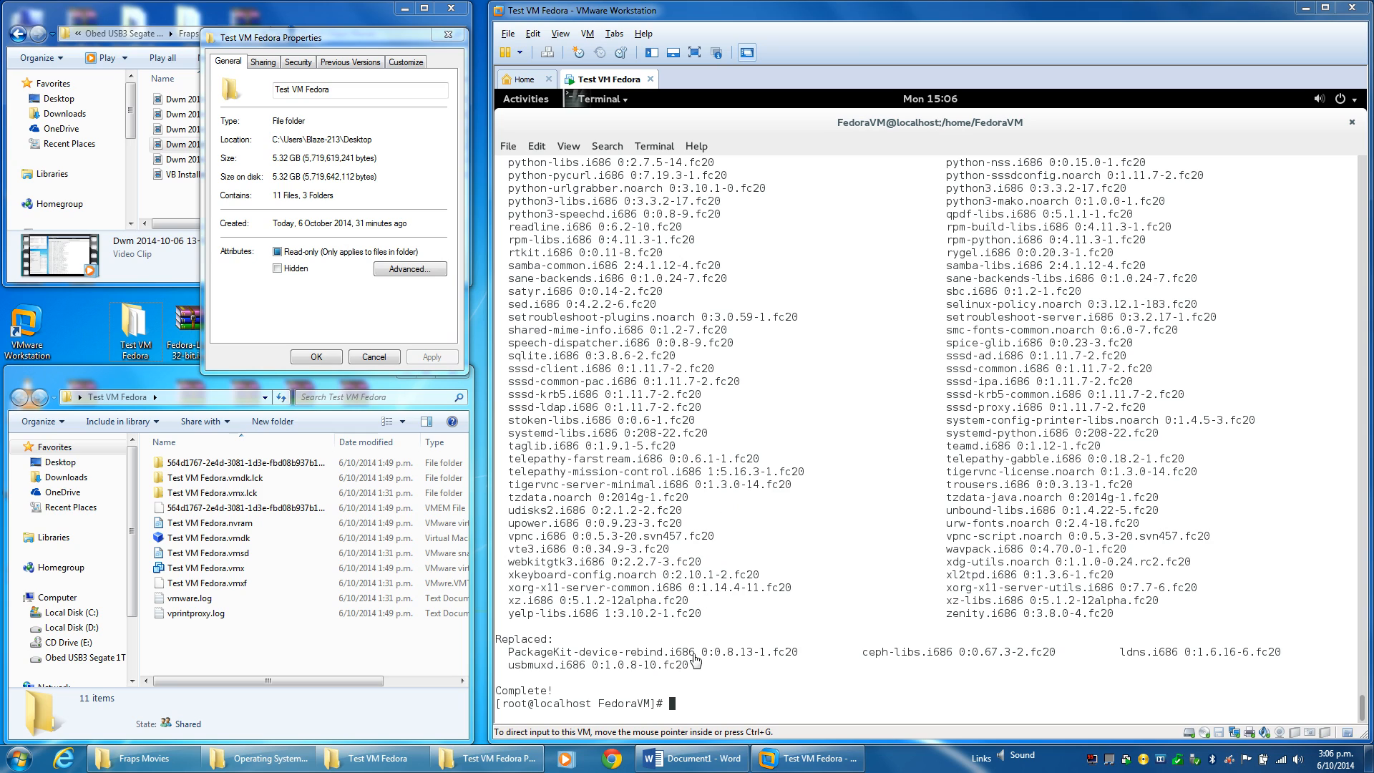
Restart the Fedora guest with the 'reboot' command.
type("reboot")
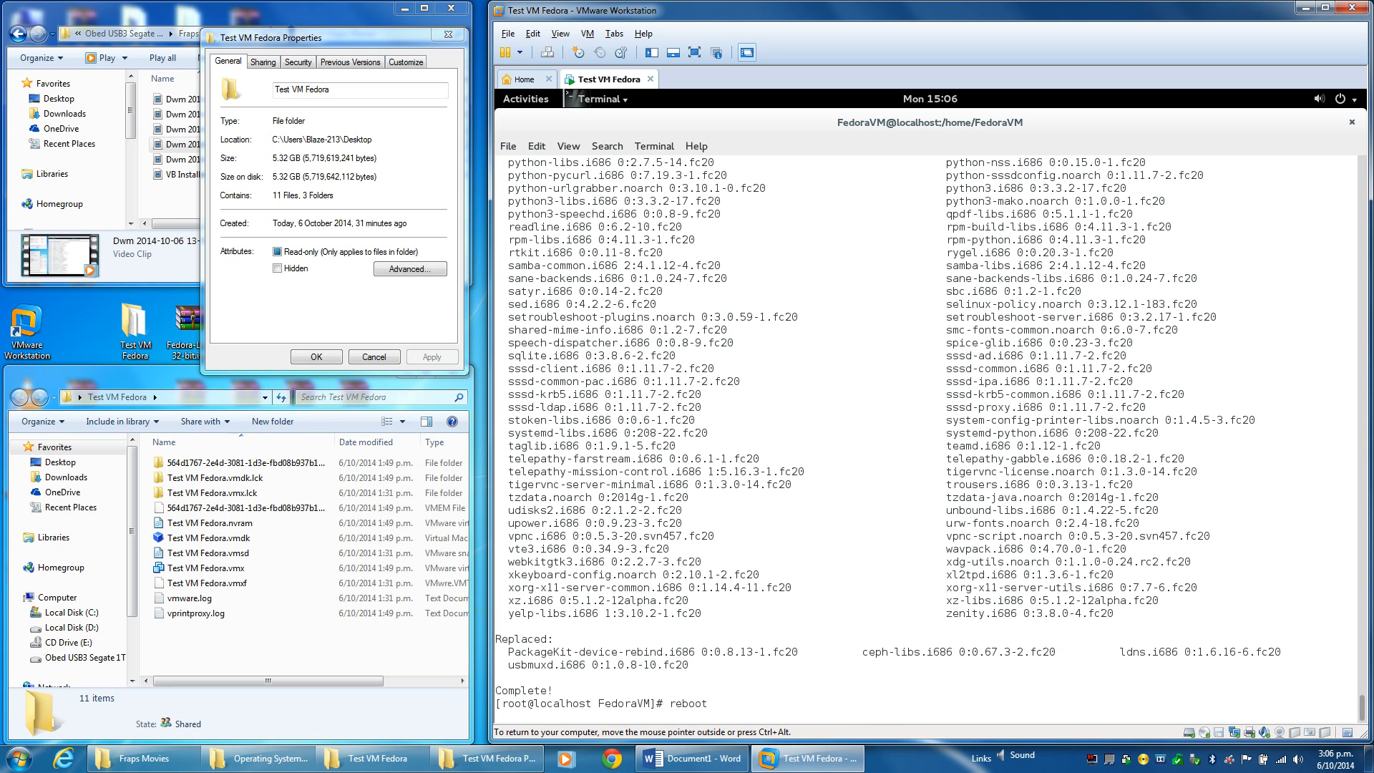
key("Return")
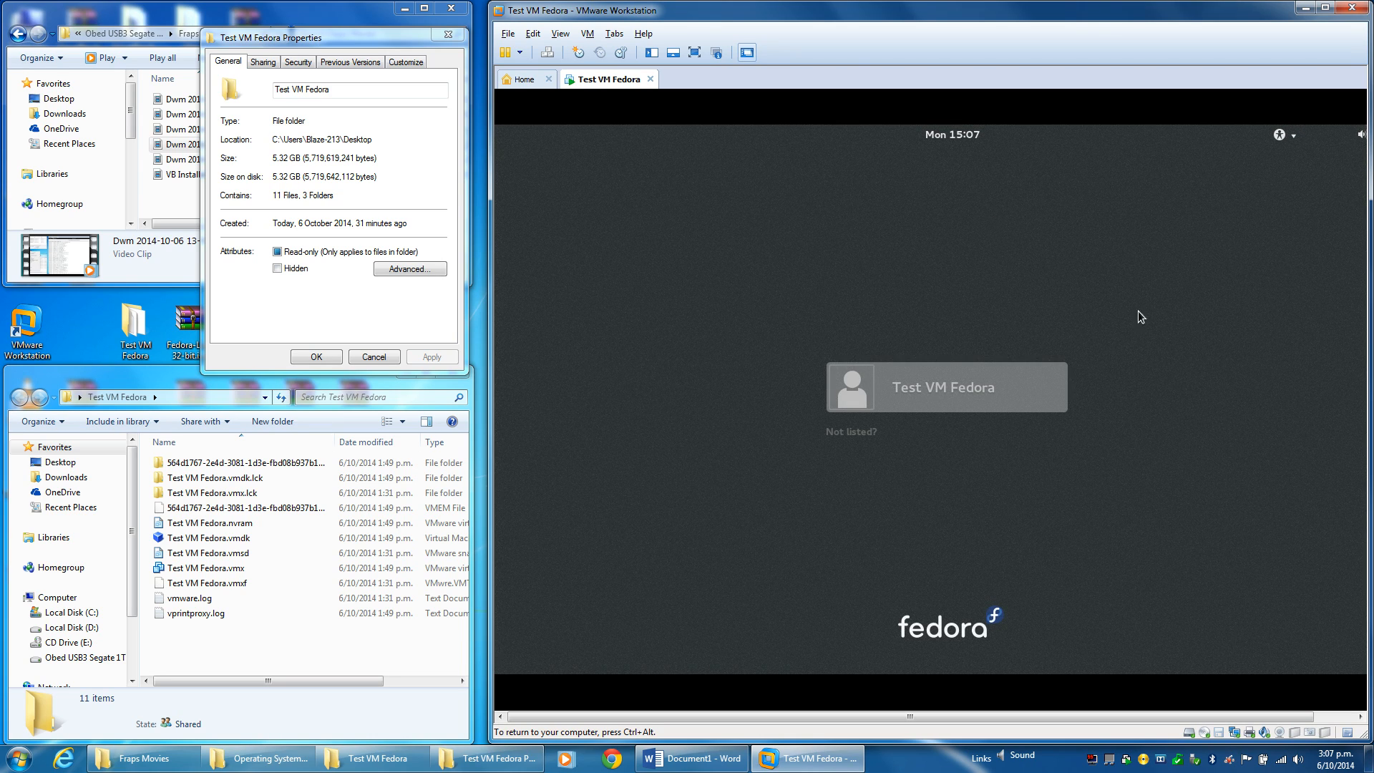
Sign back in to Fedora with the user account password.
left_click(1032, 386)
type("••••")
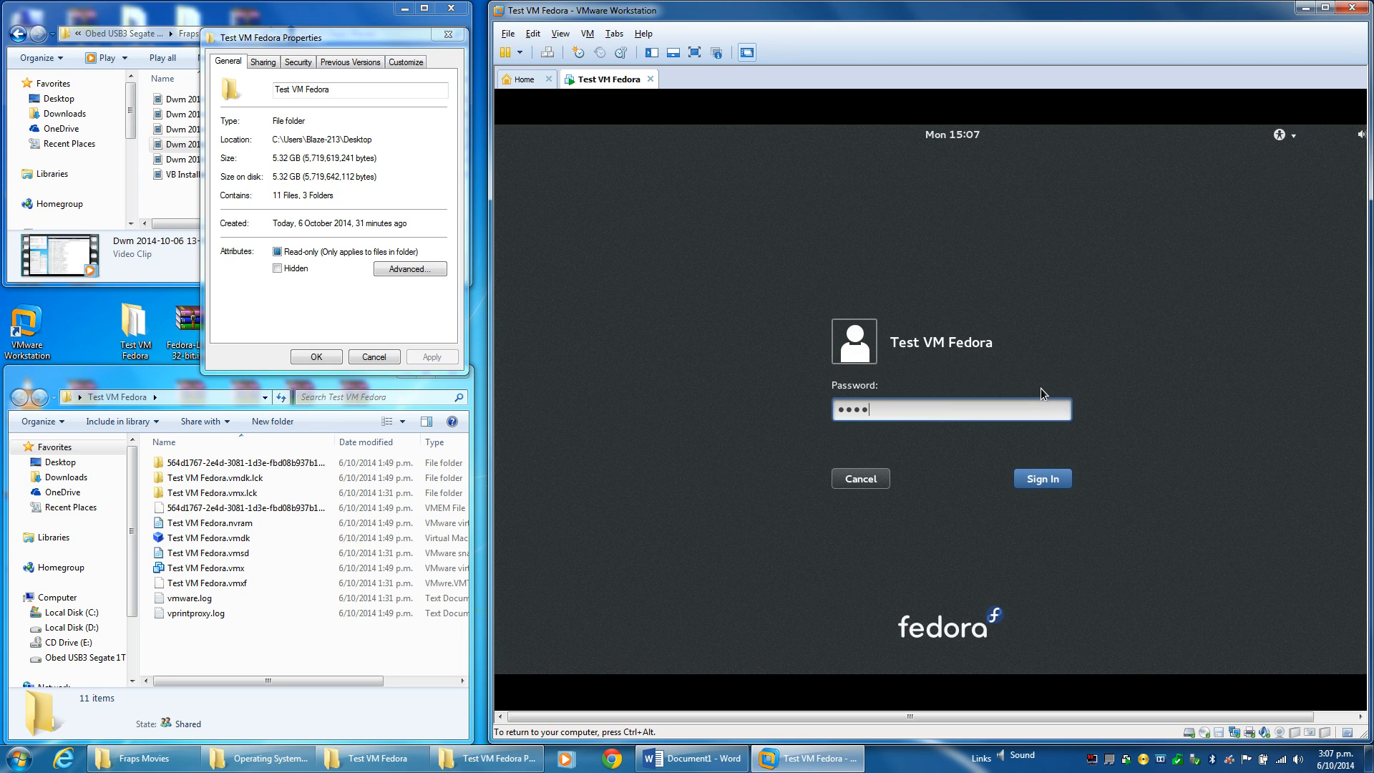
type("••••")
key("Return")
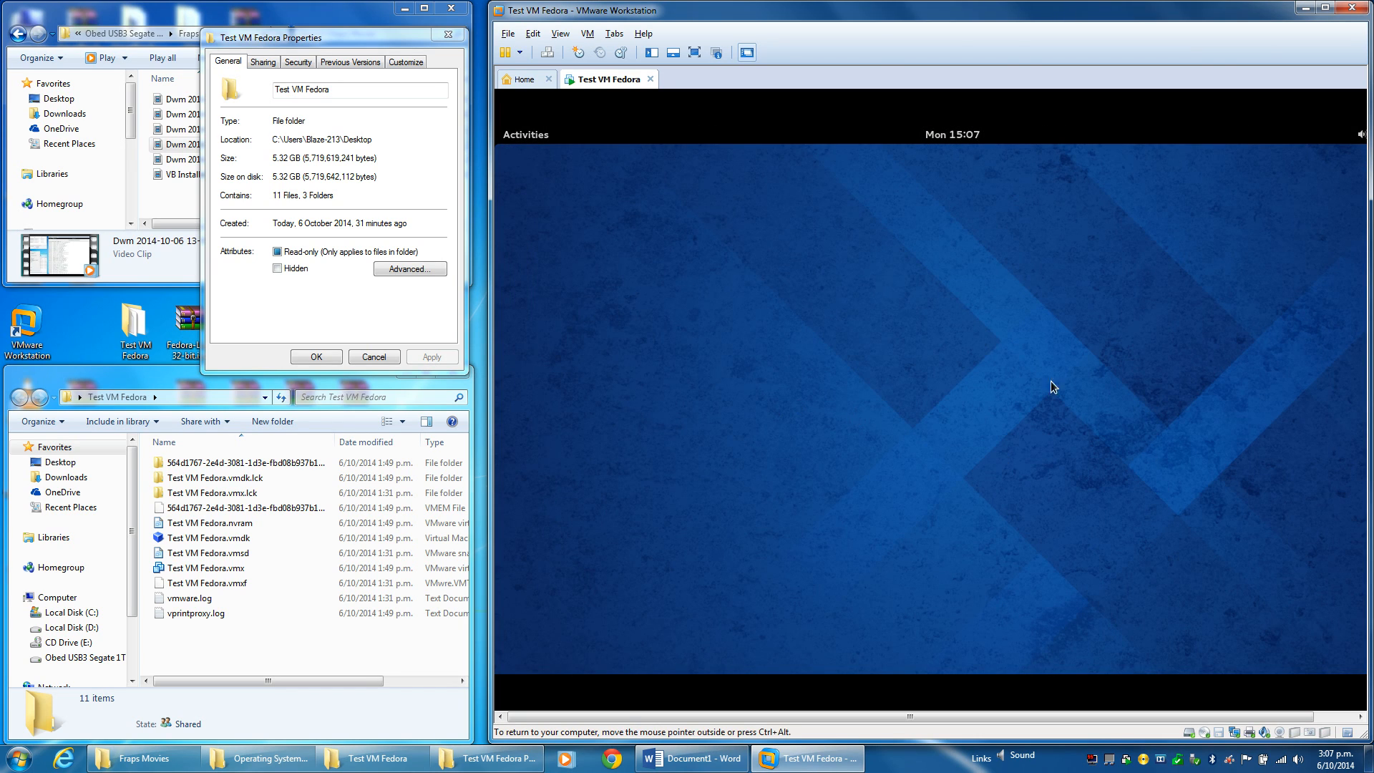
Fit the guest display to the VMware window and open the Activities overview.
left_click(560, 33)
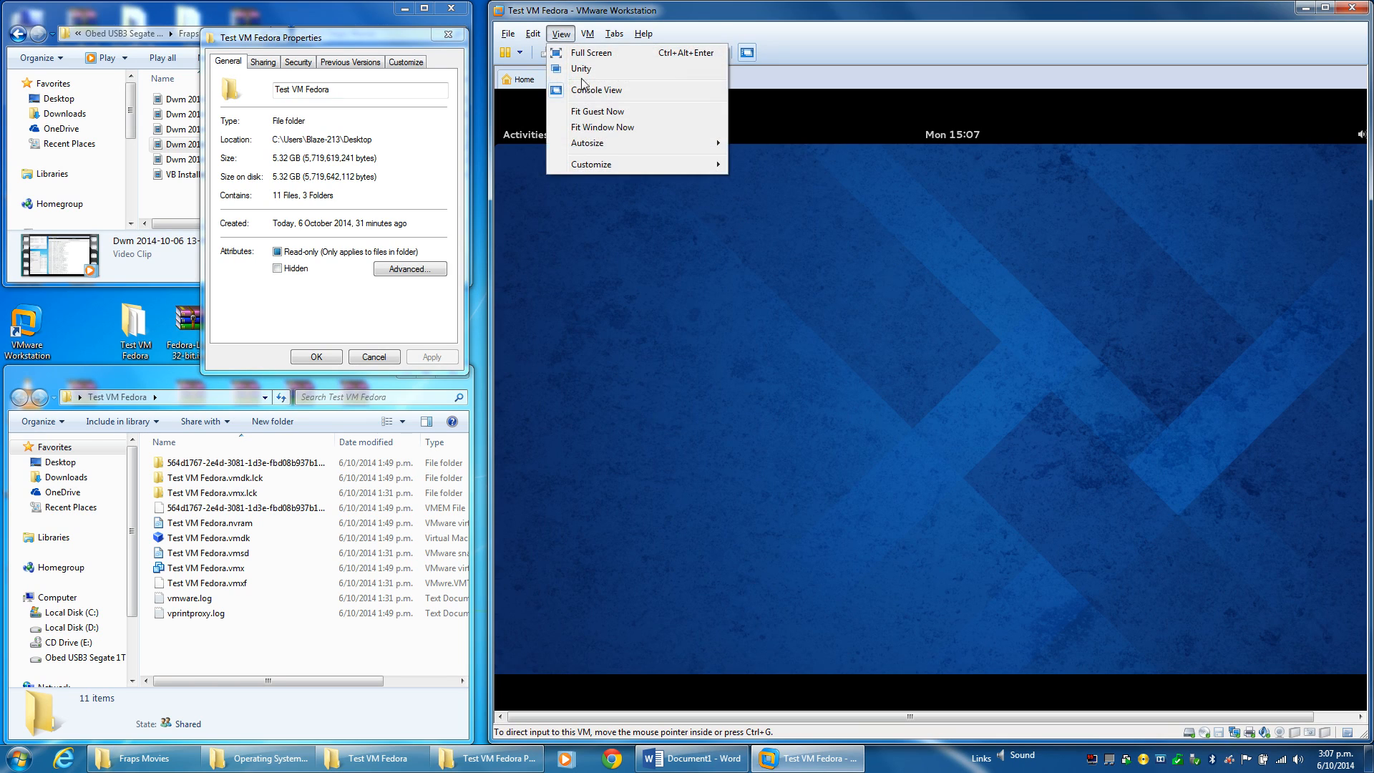
left_click(601, 114)
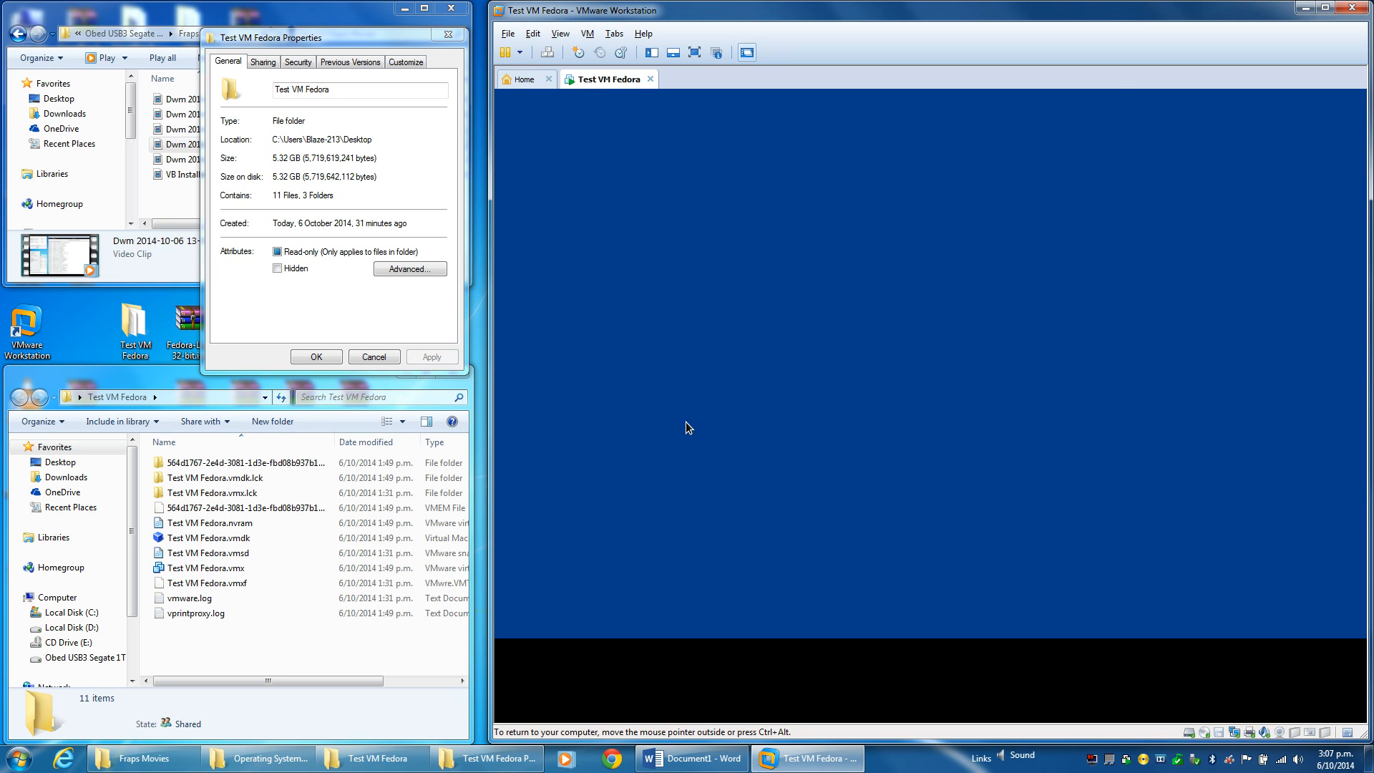
left_click(561, 33)
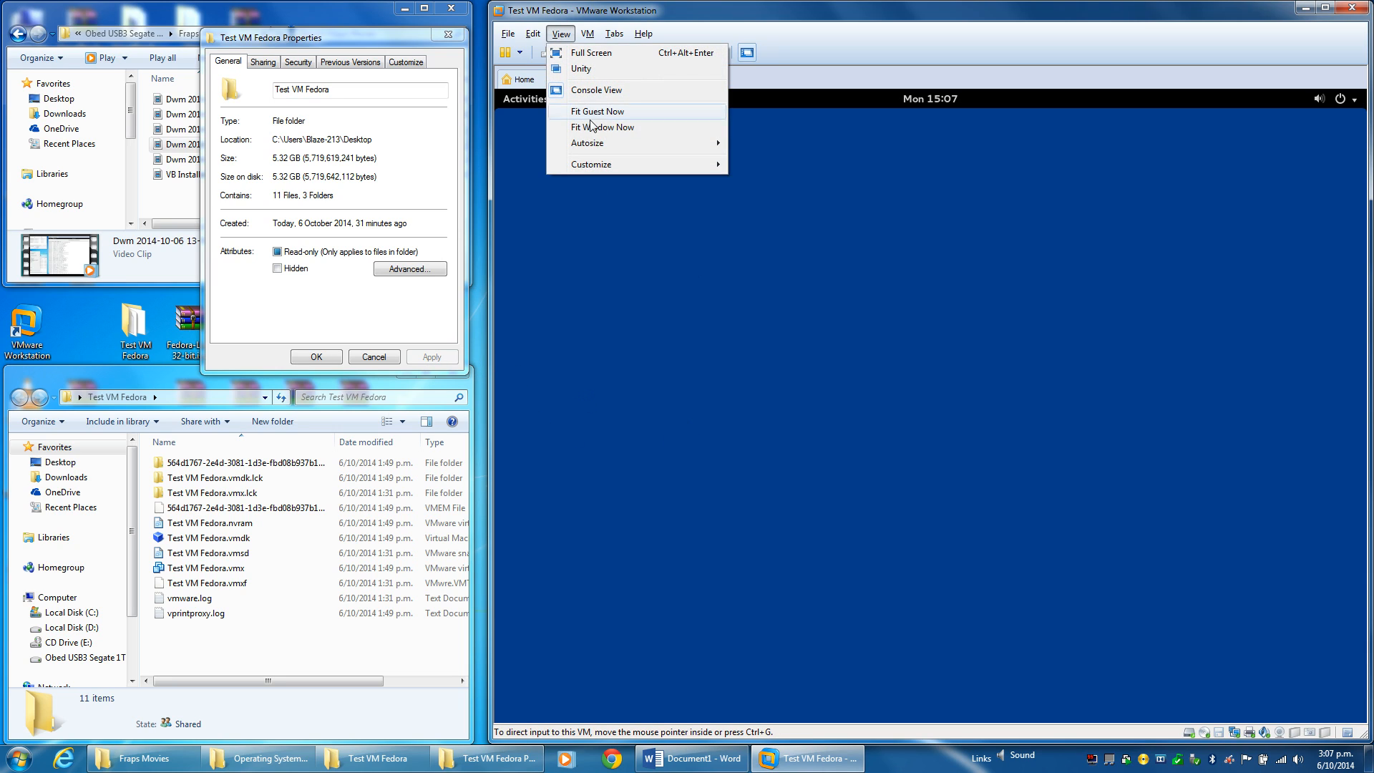
left_click(814, 12)
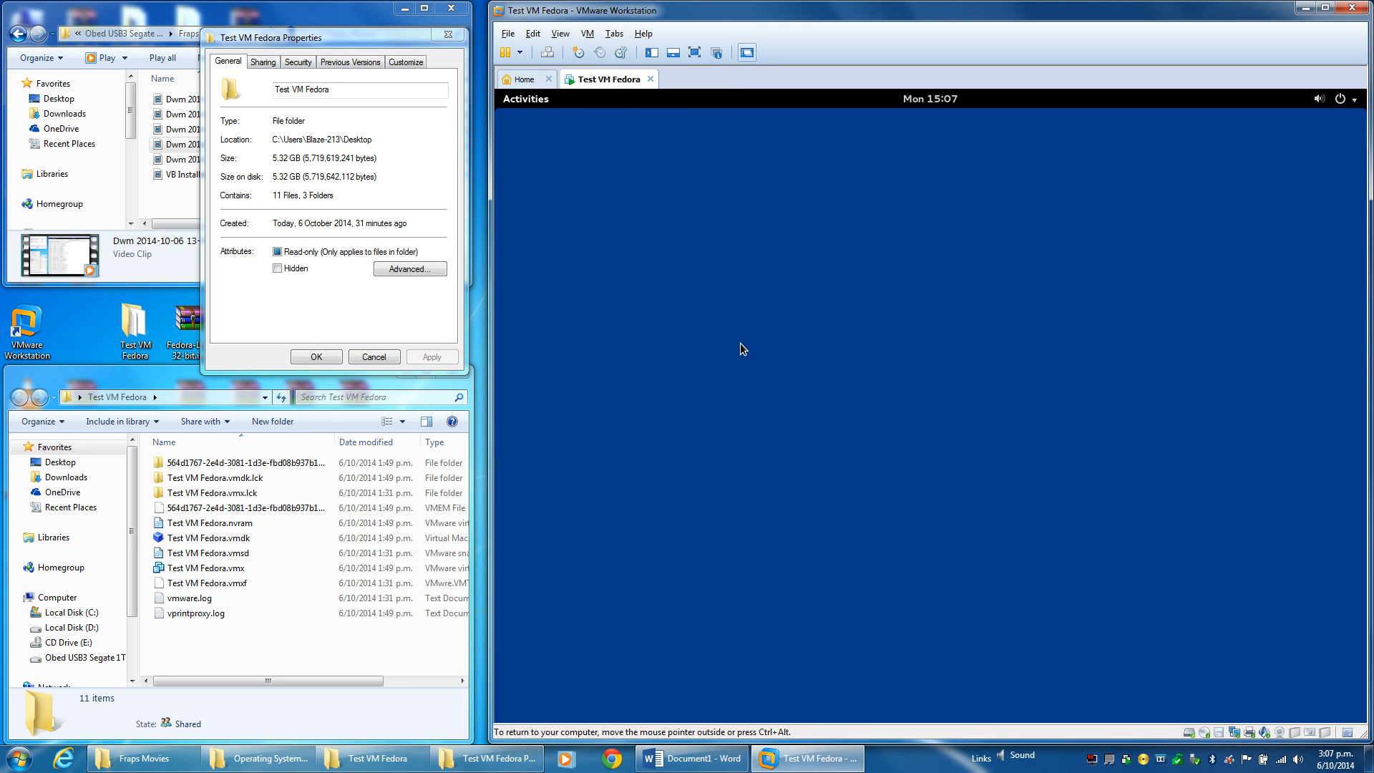
key("super")
Launch Terminal from the Fedora search with 'term' and switch to root with su.
type("terminal")
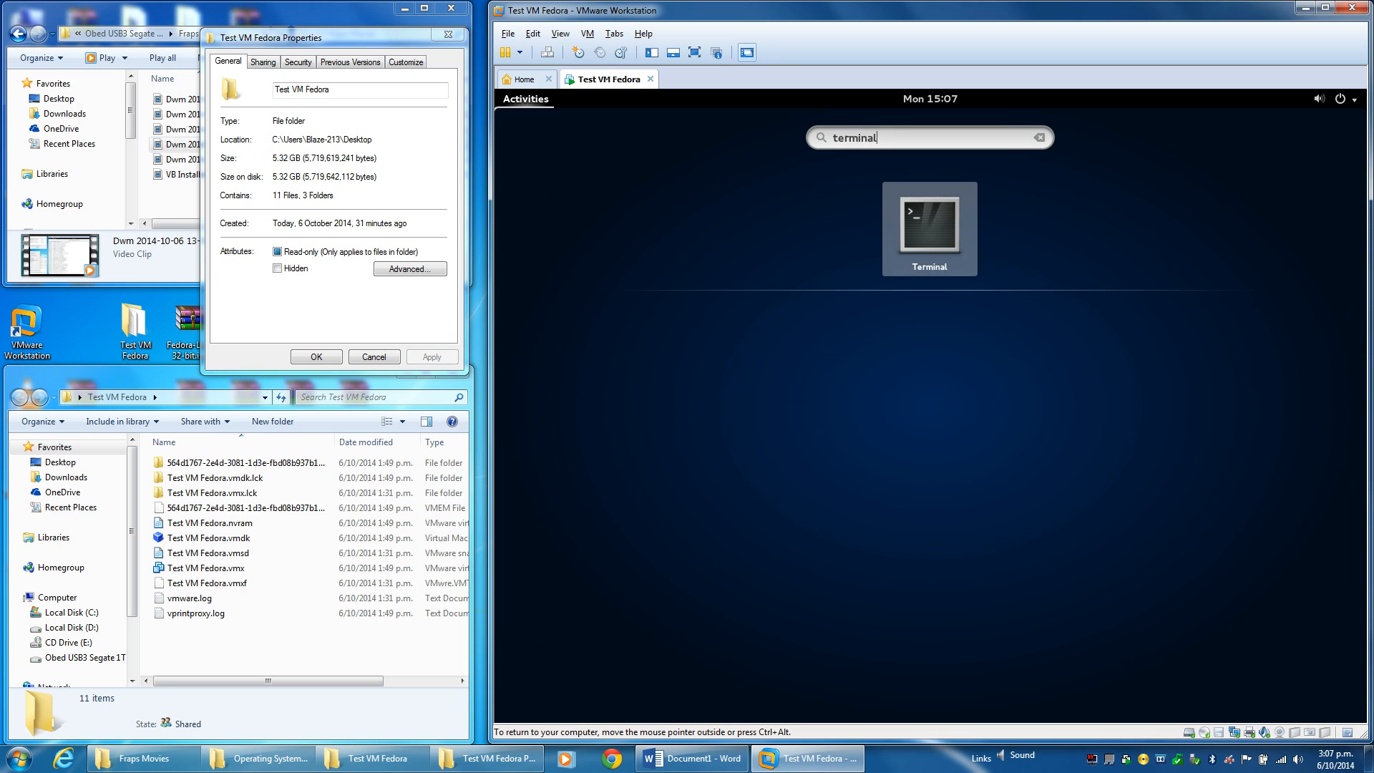
key("Return")
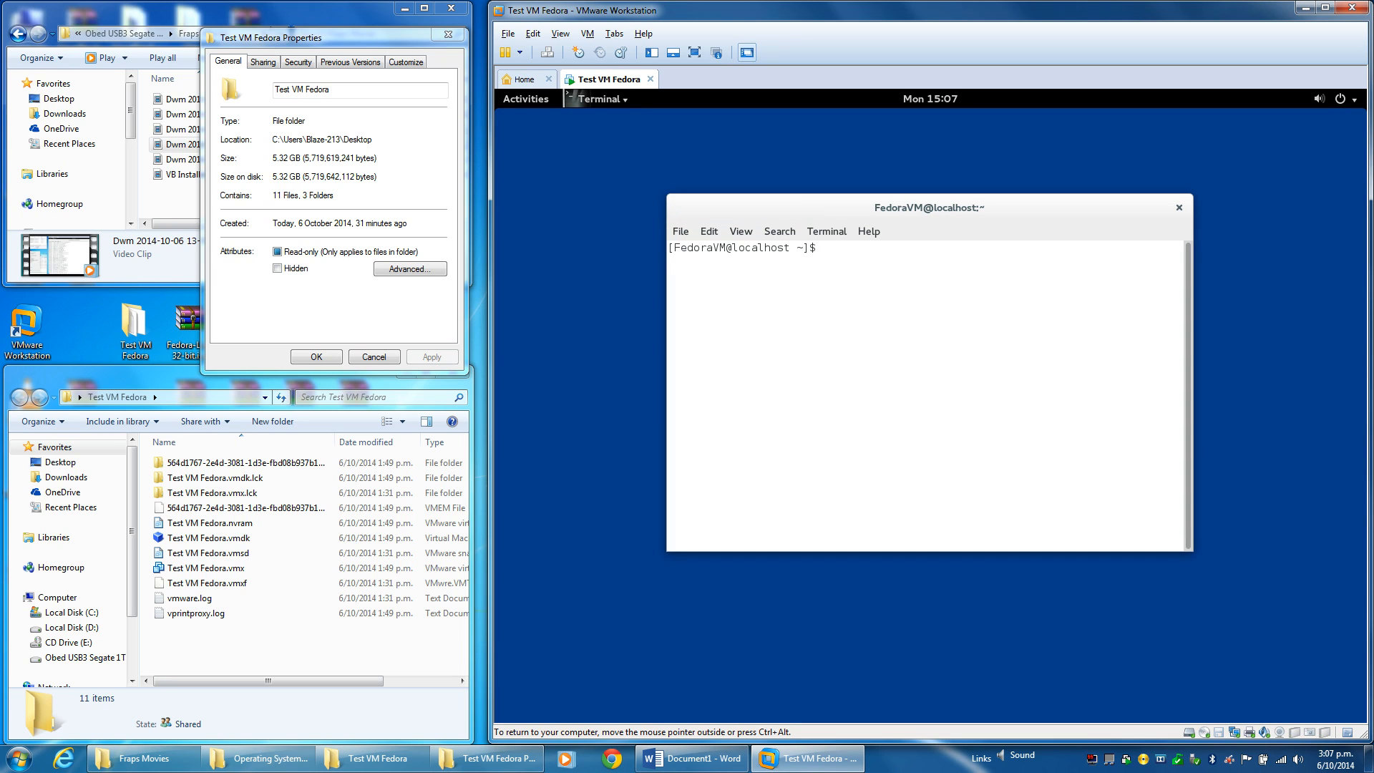
type("su")
key("Return")
key("Return")
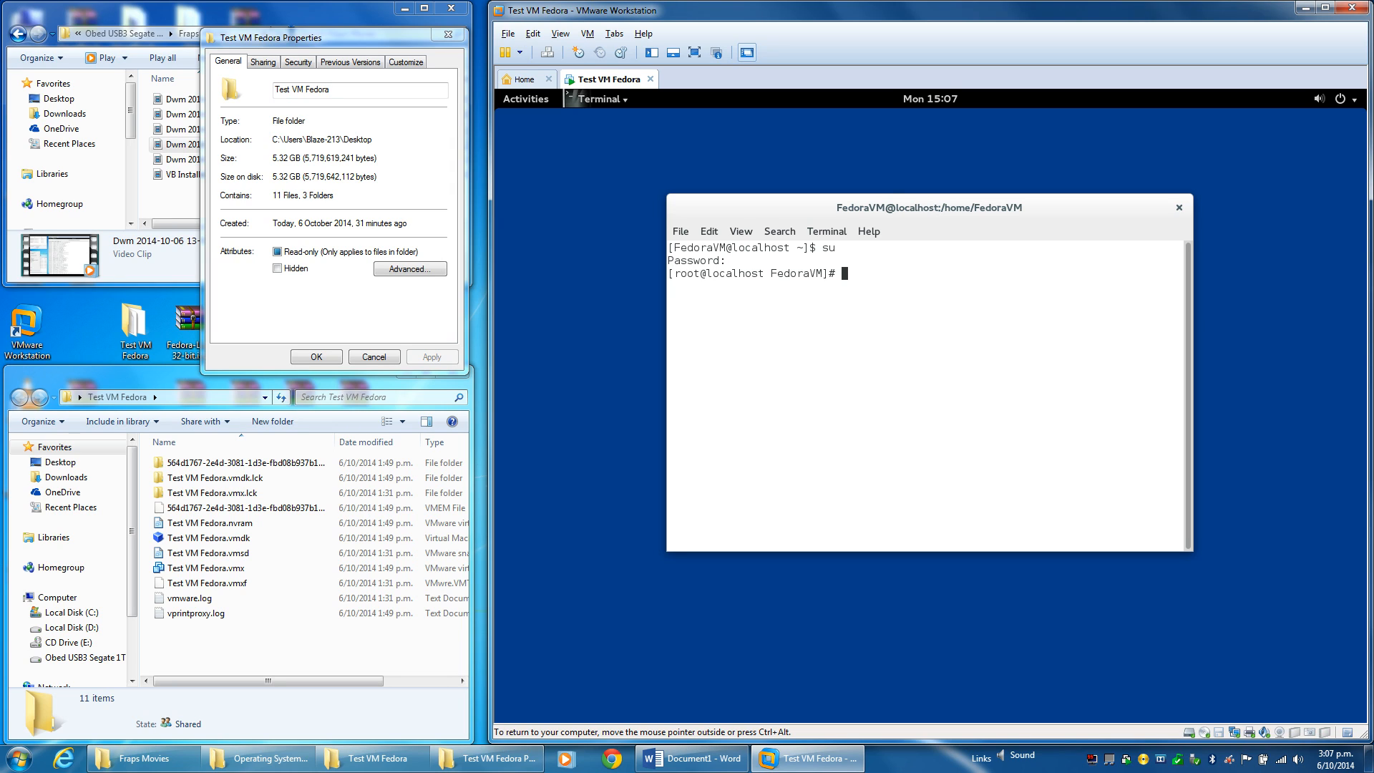
Reinstall VMware Tools from the VM menu, overriding the guest's CD-ROM lock.
left_click(553, 36)
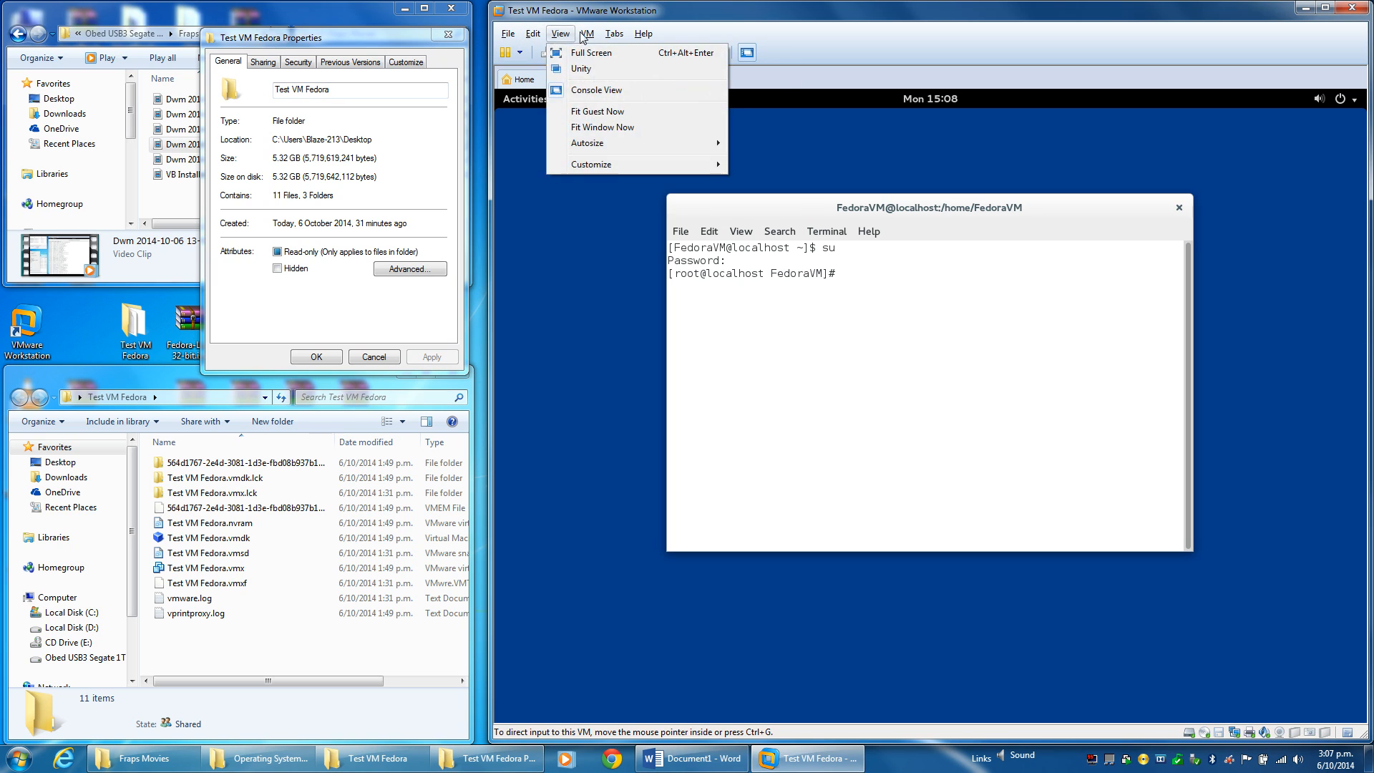
mouse_move(587, 34)
left_click(629, 212)
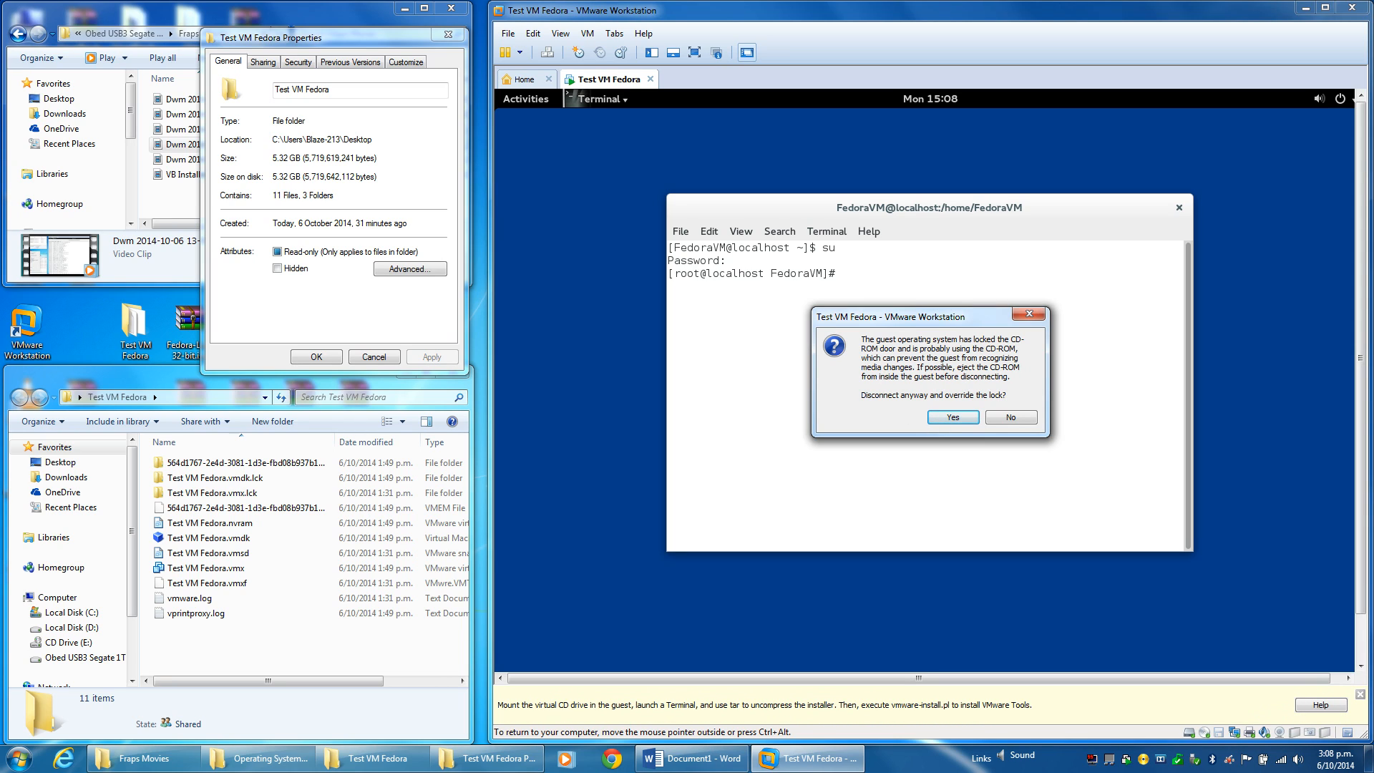
left_click(952, 418)
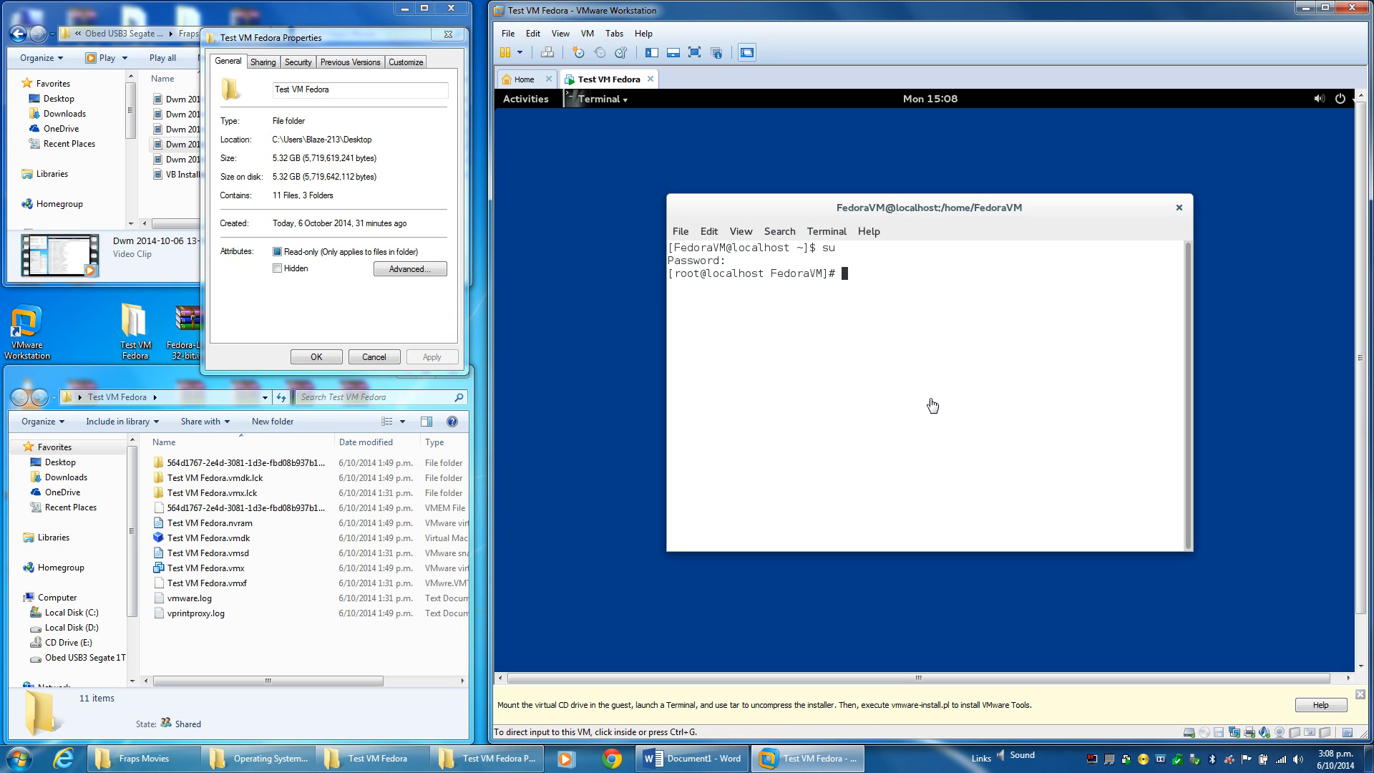
left_click(860, 273)
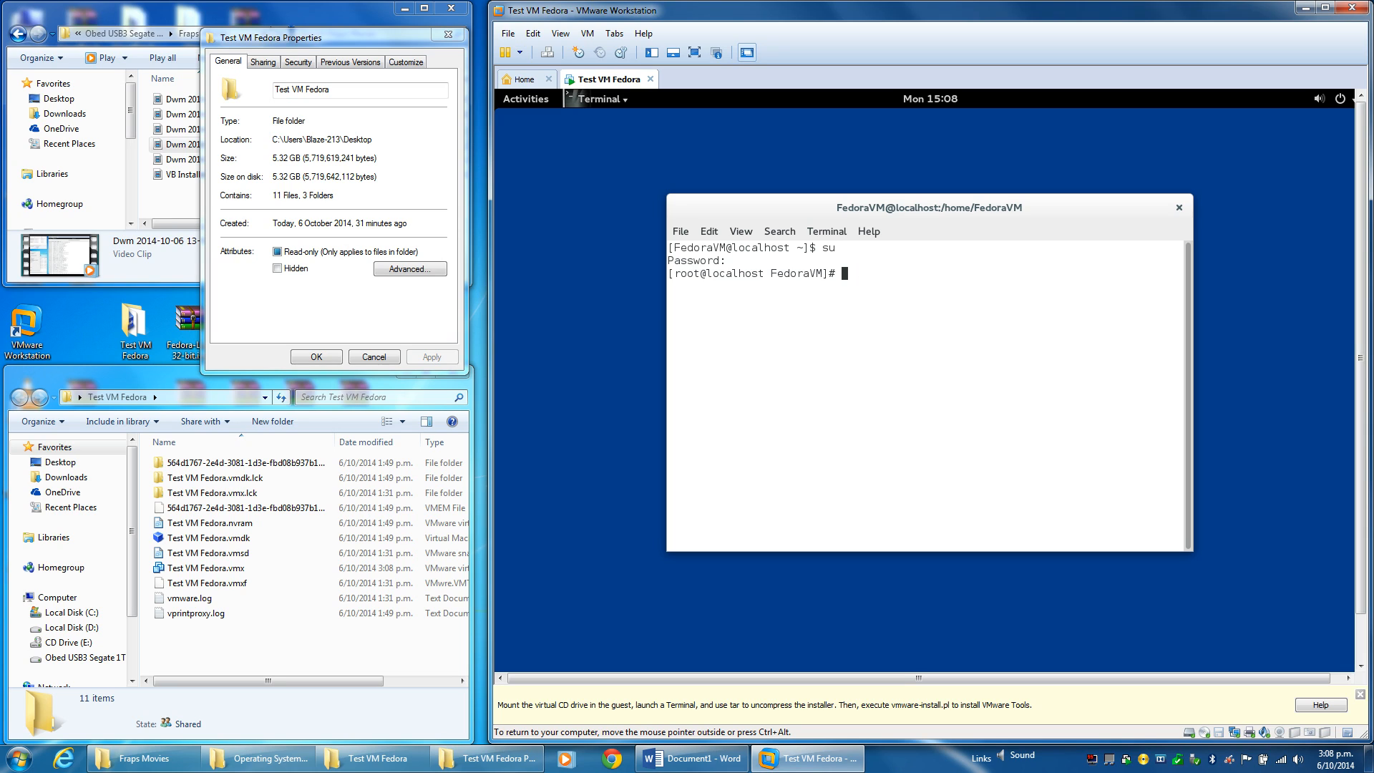
Mount /dev/cdrom at /media and enter the tar xvfz command extracting VMwareTools-8.6.11 into /tmp.
type("mount /dev/cdrom /media")
key("Return")
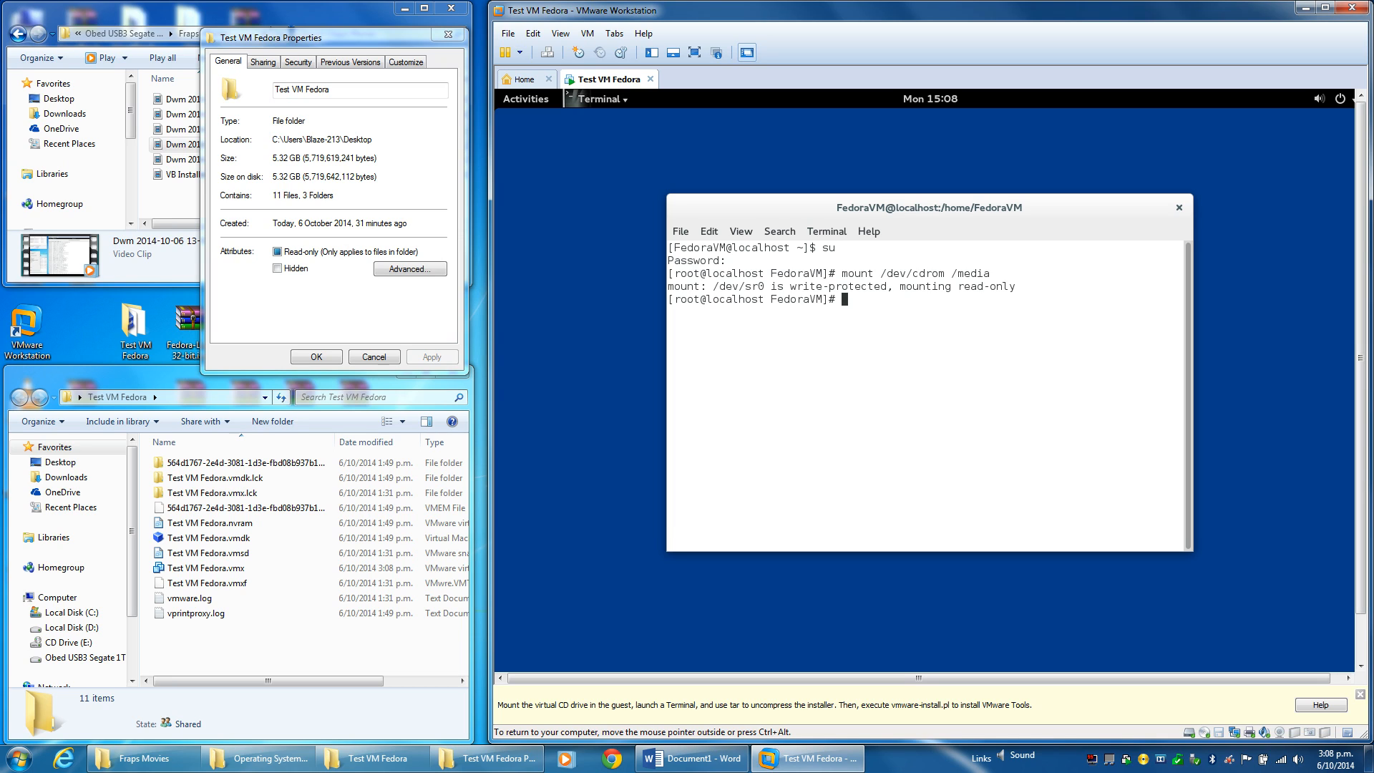
type("tar xvfz /media/VMwareTools-8.6")
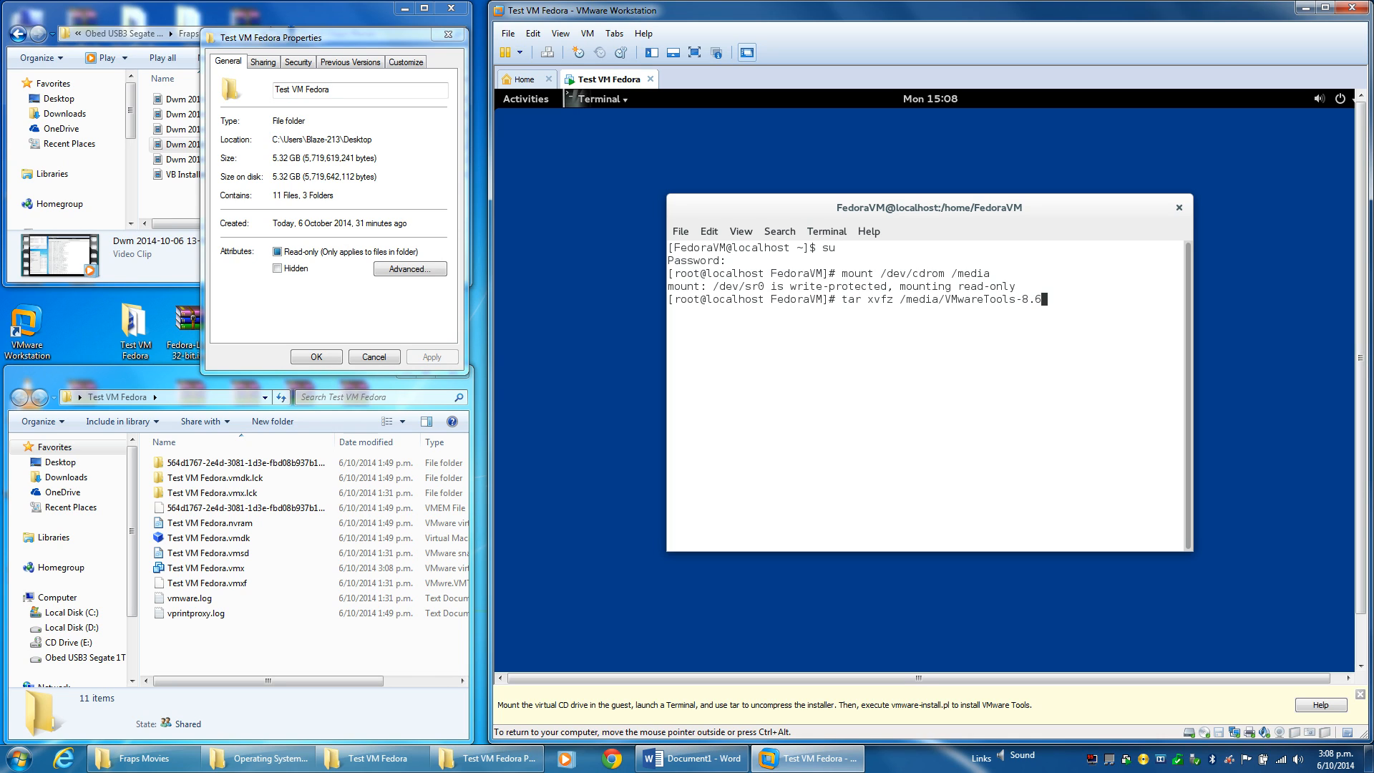
type(".11")
type("-112")
type("80")
type("212.t")
type("ar.gz")
type(" -C")
type("/tmp")
Open Files in the guest and browse the filesystem root's media folder.
left_click(525, 105)
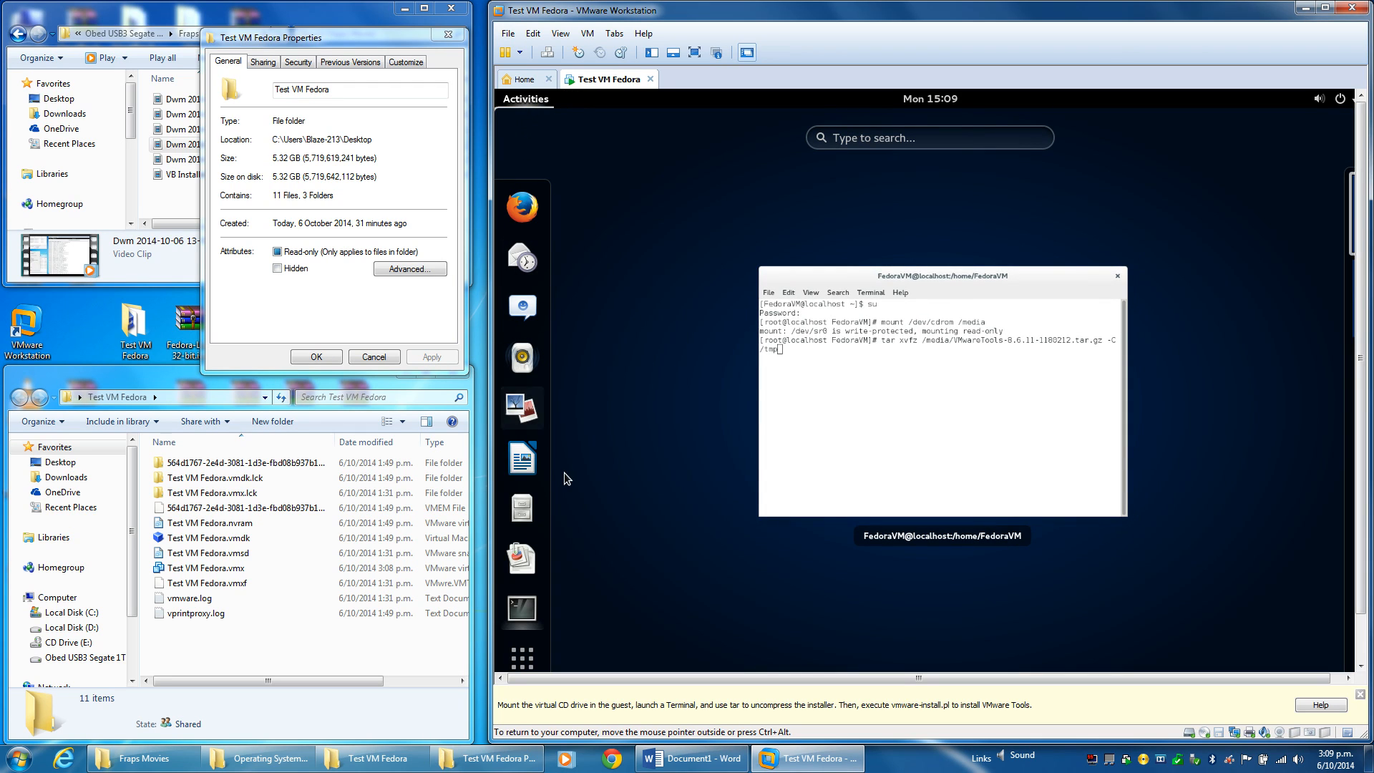
left_click(521, 508)
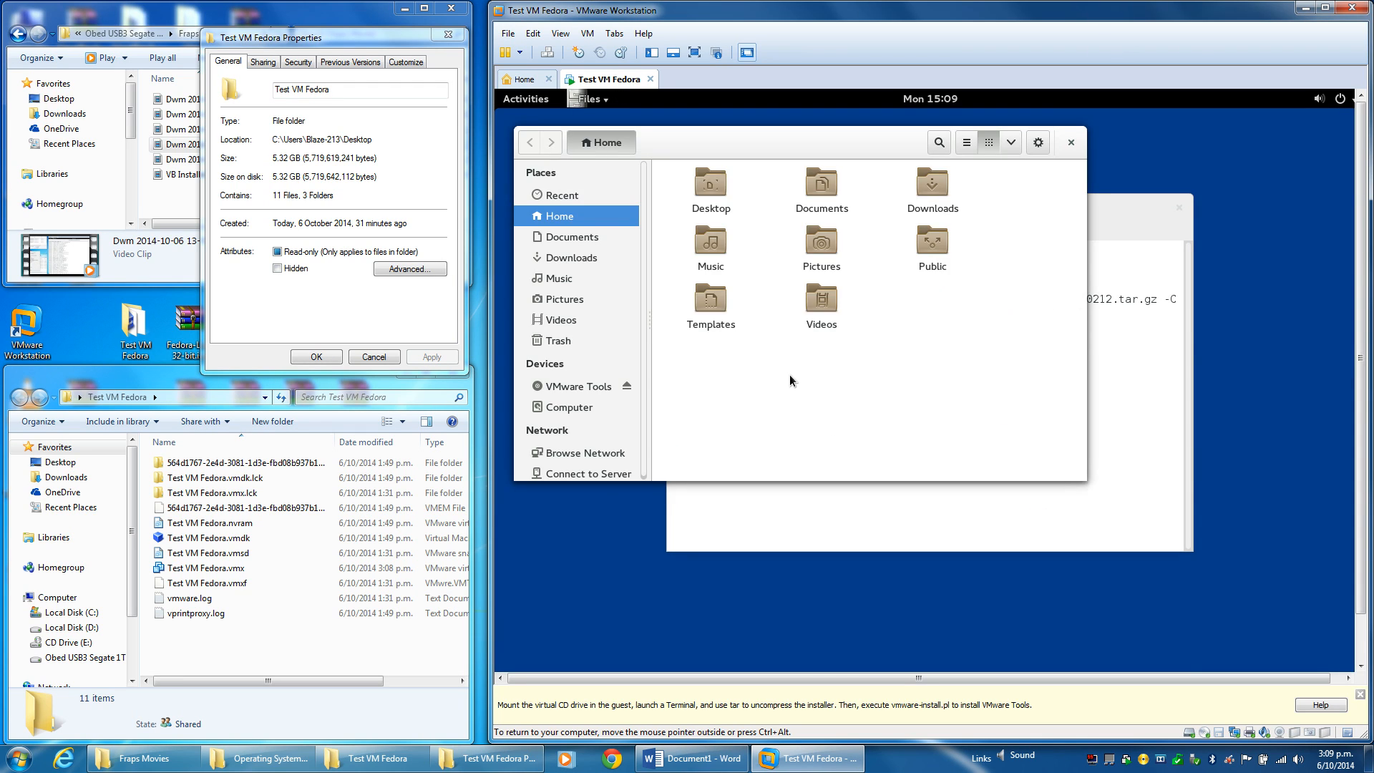
left_click(1099, 397)
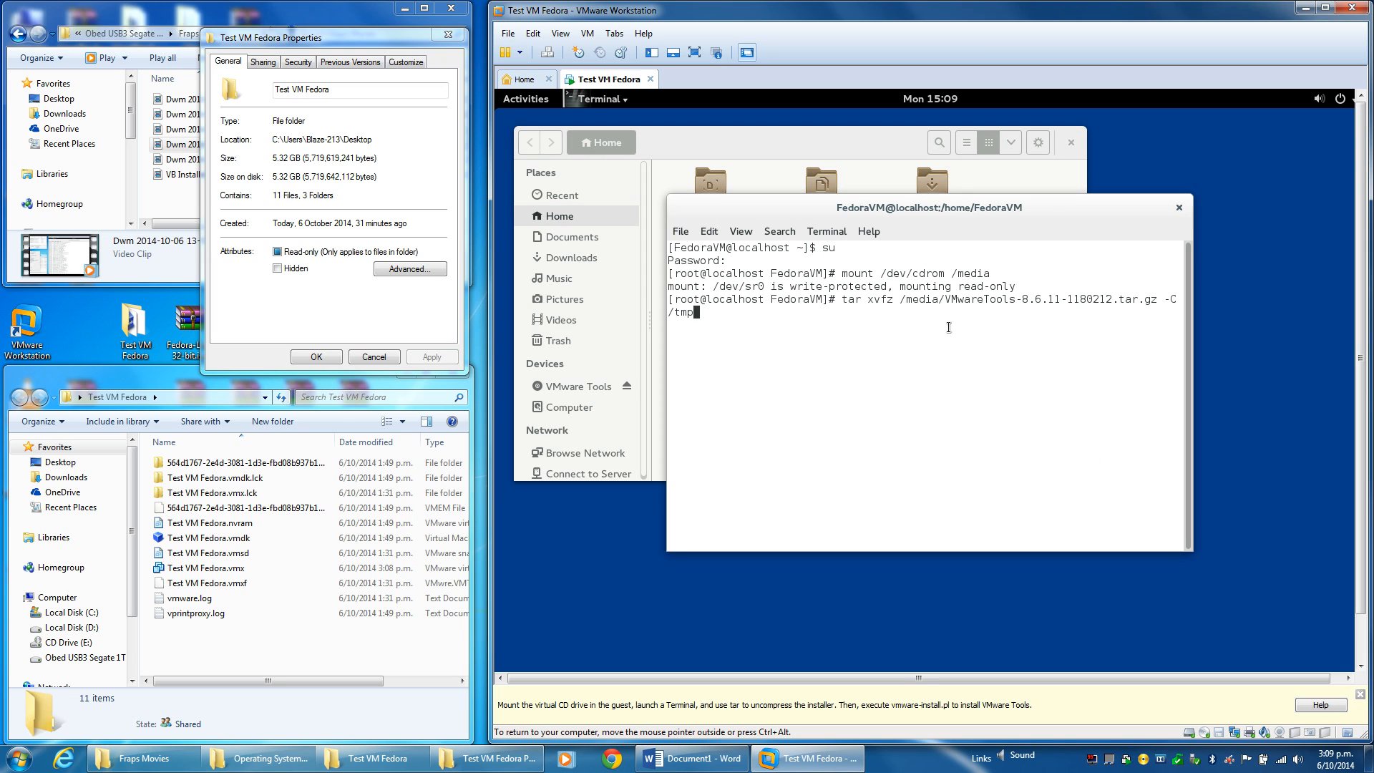
left_click(852, 136)
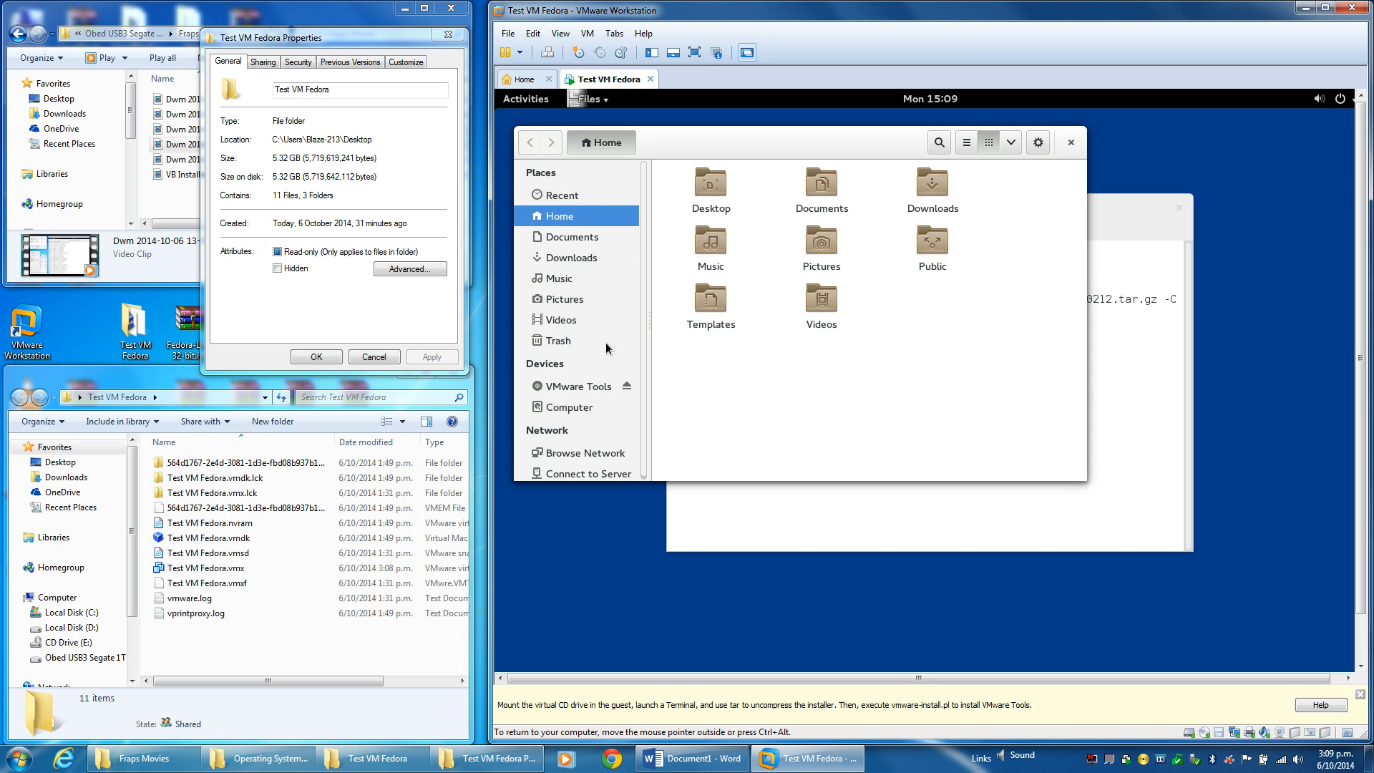
left_click(568, 412)
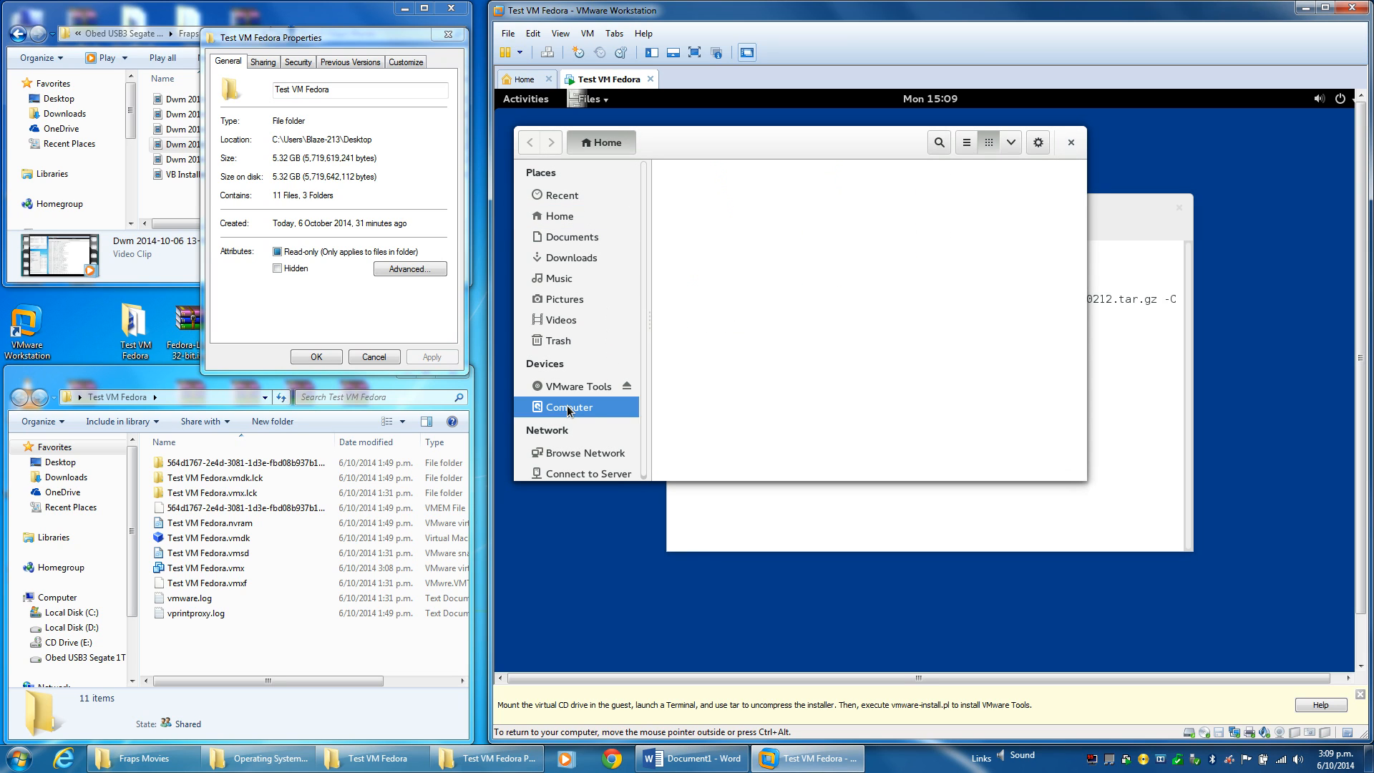
left_click(1031, 290)
scroll(1032, 294, "down", 1)
double_click(700, 276)
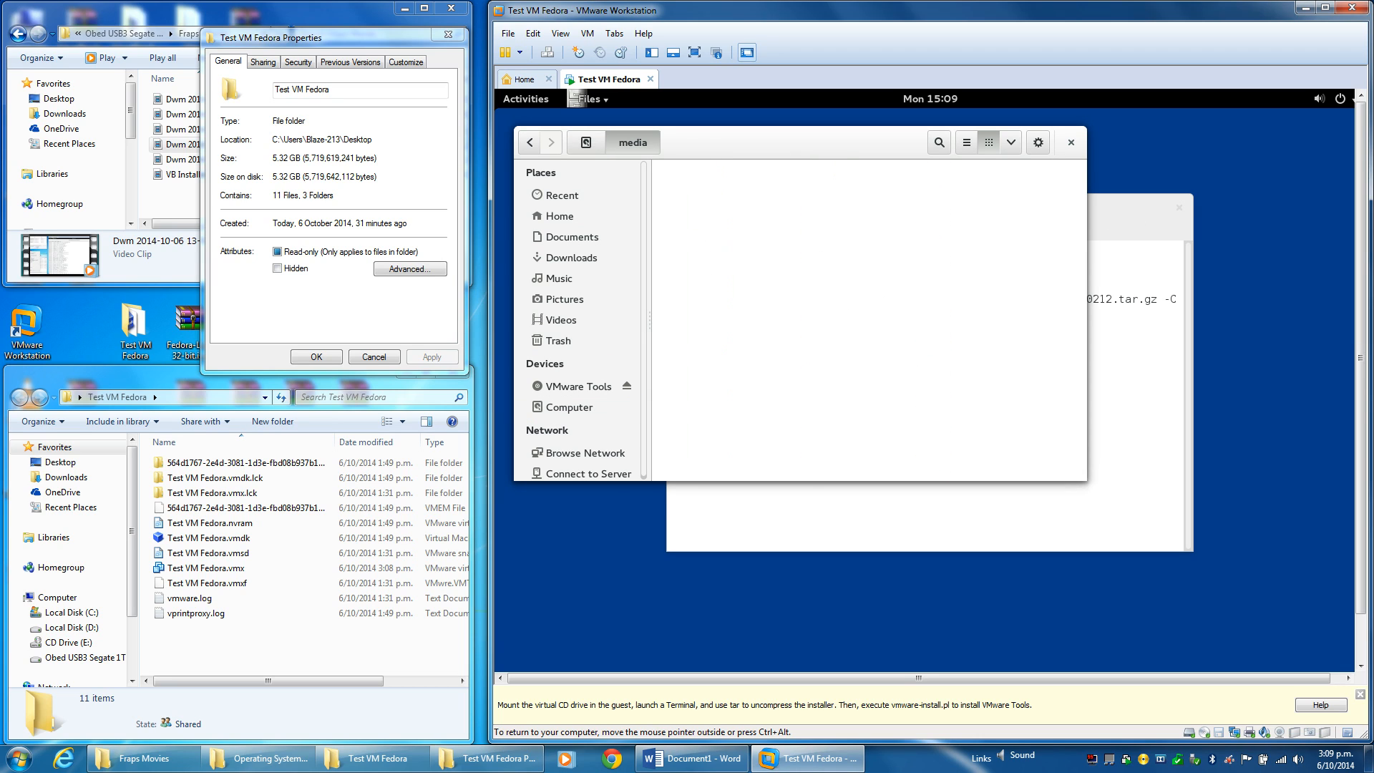
Browse mnt > sysimage > home in Files looking for the VMware Tools disc.
left_click(1116, 224)
left_click(821, 152)
scroll(594, 390, "down", 1)
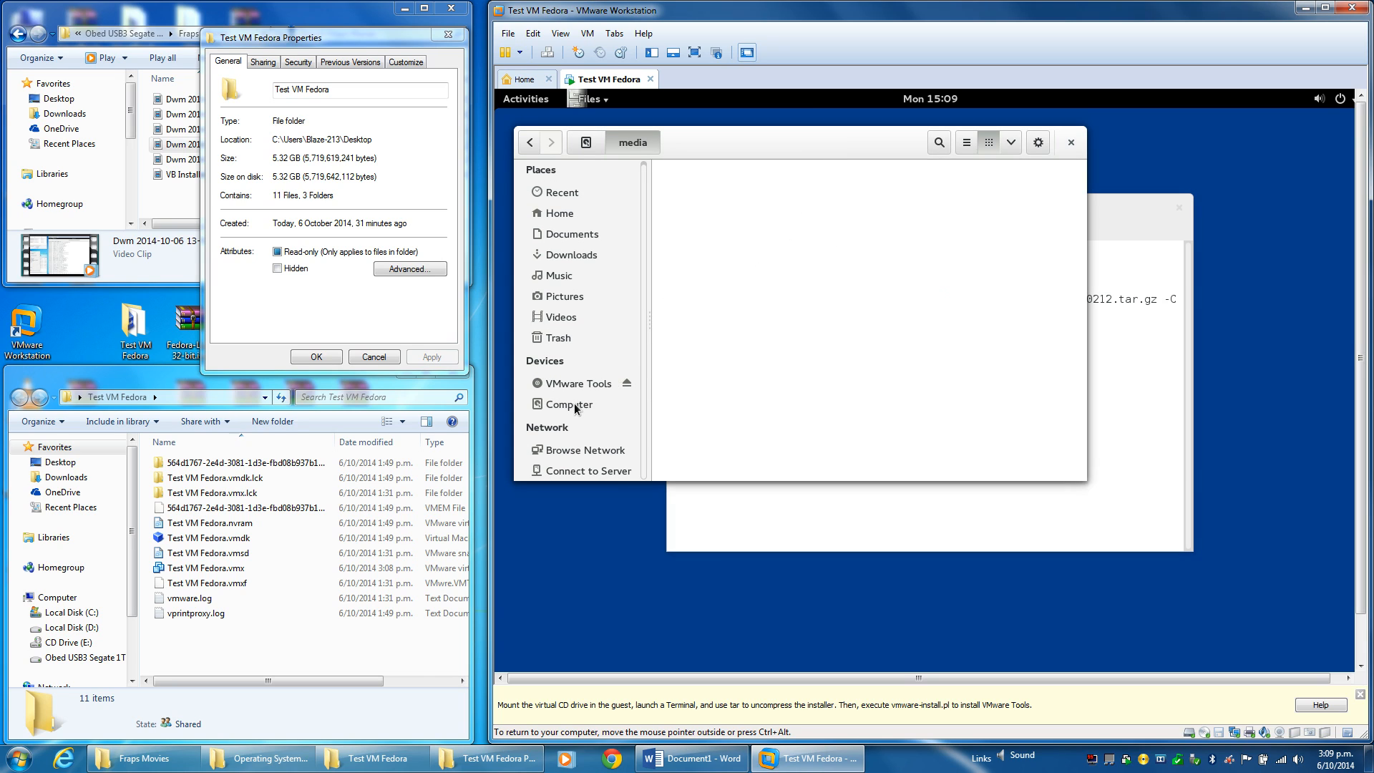
left_click(573, 405)
scroll(1021, 351, "down", 1)
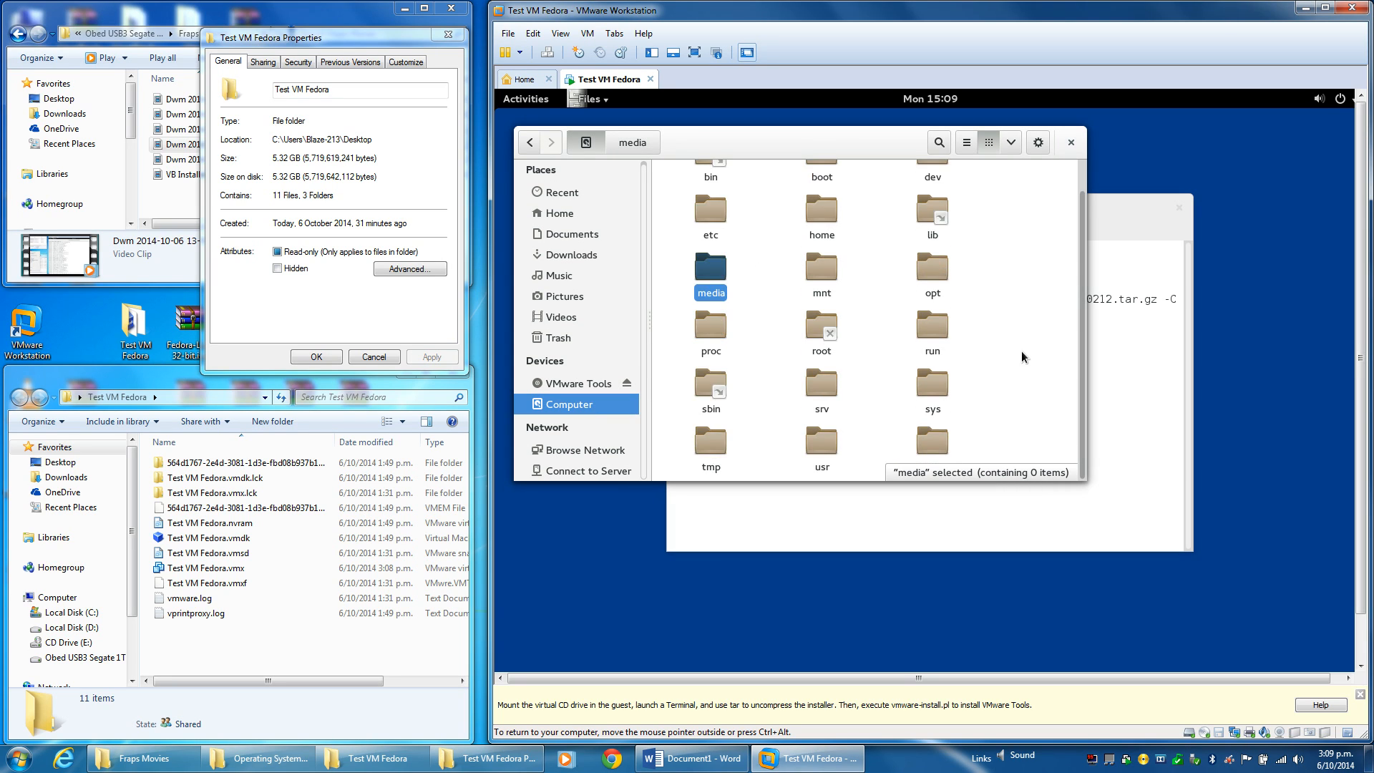
double_click(821, 271)
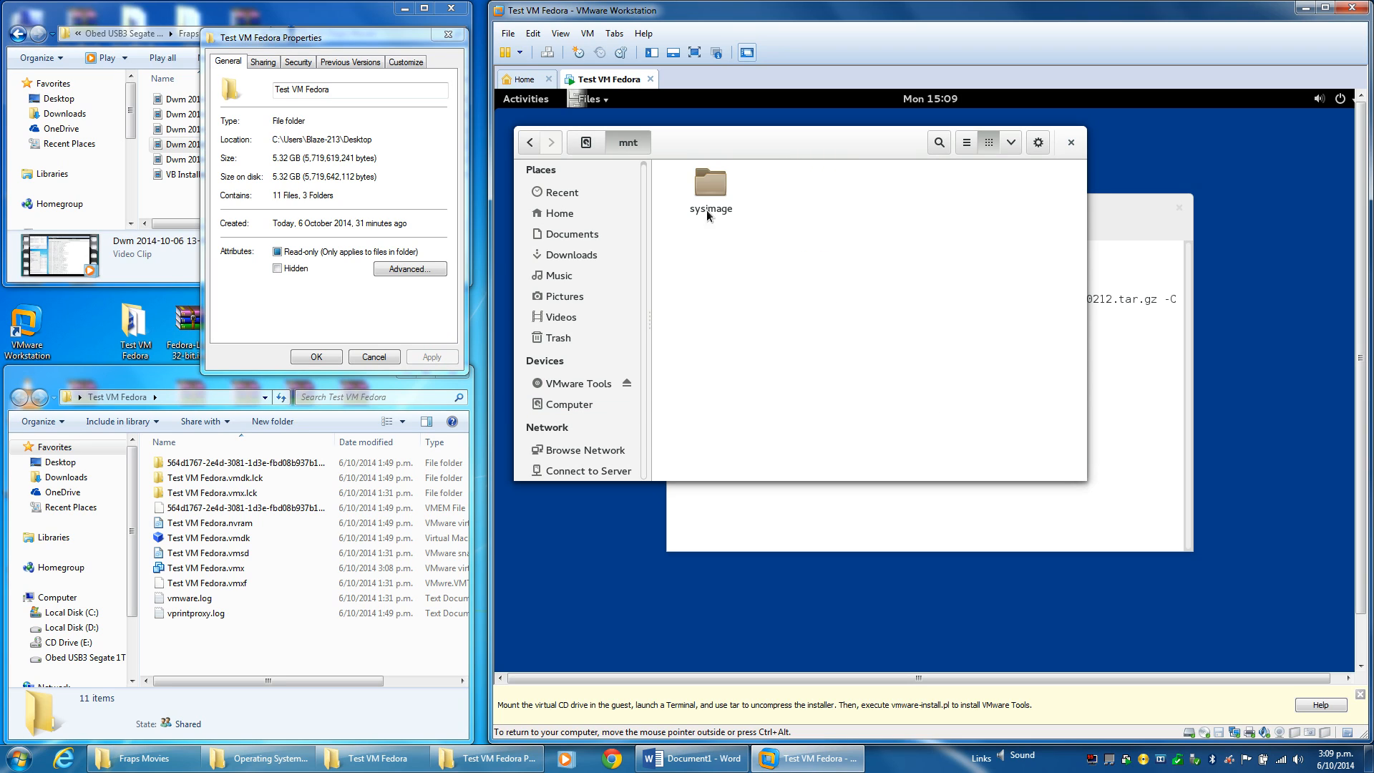
double_click(704, 191)
double_click(702, 190)
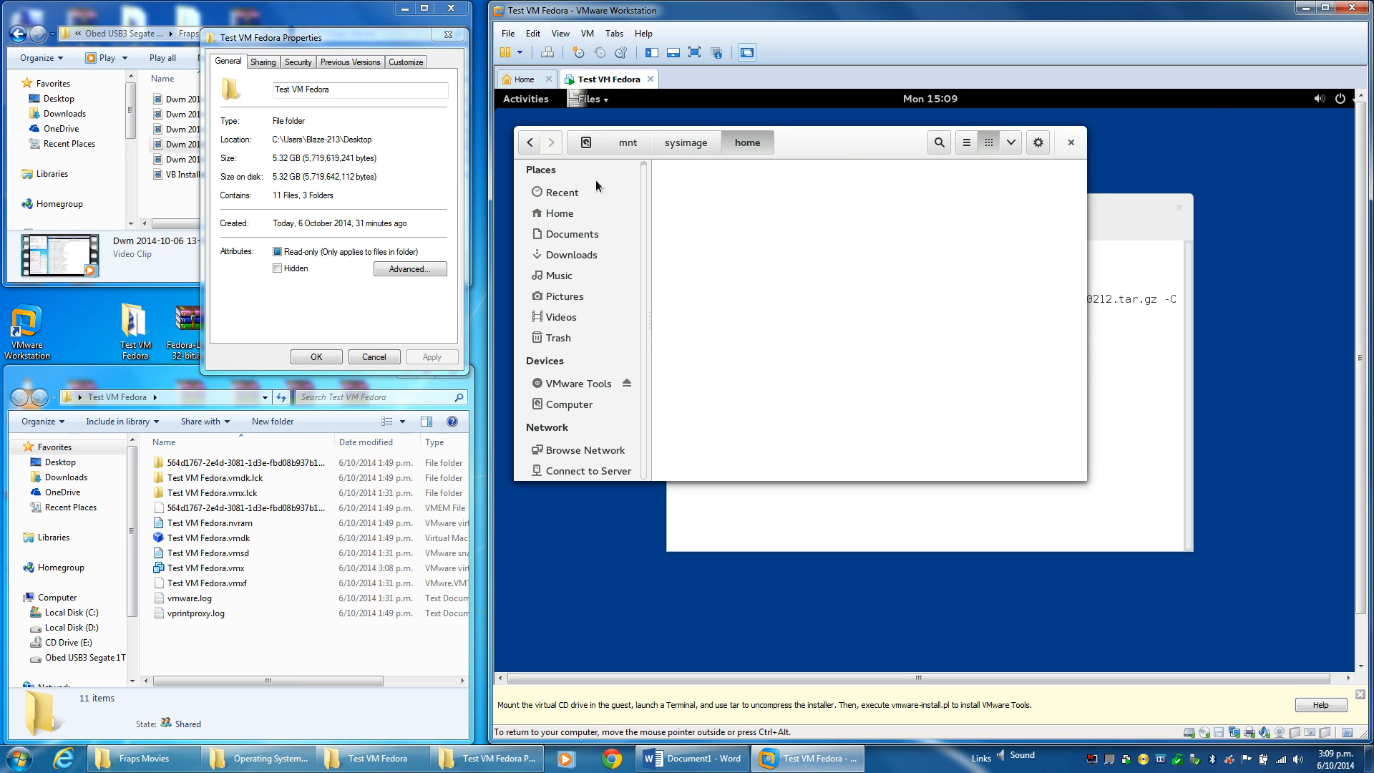
Recheck the empty media folder, close Files, and run the tar extraction command.
left_click(588, 143)
scroll(1008, 362, "down", 1)
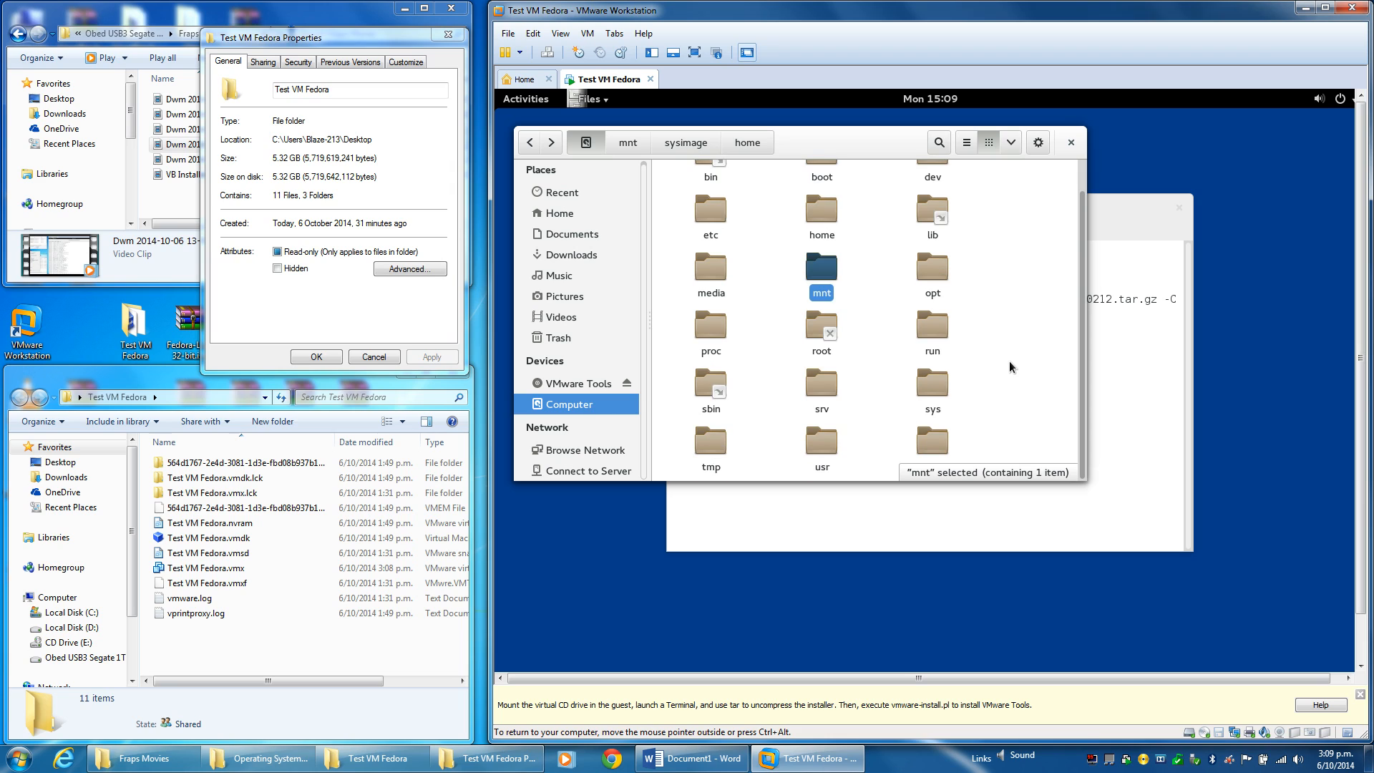
scroll(1009, 361, "up", 1)
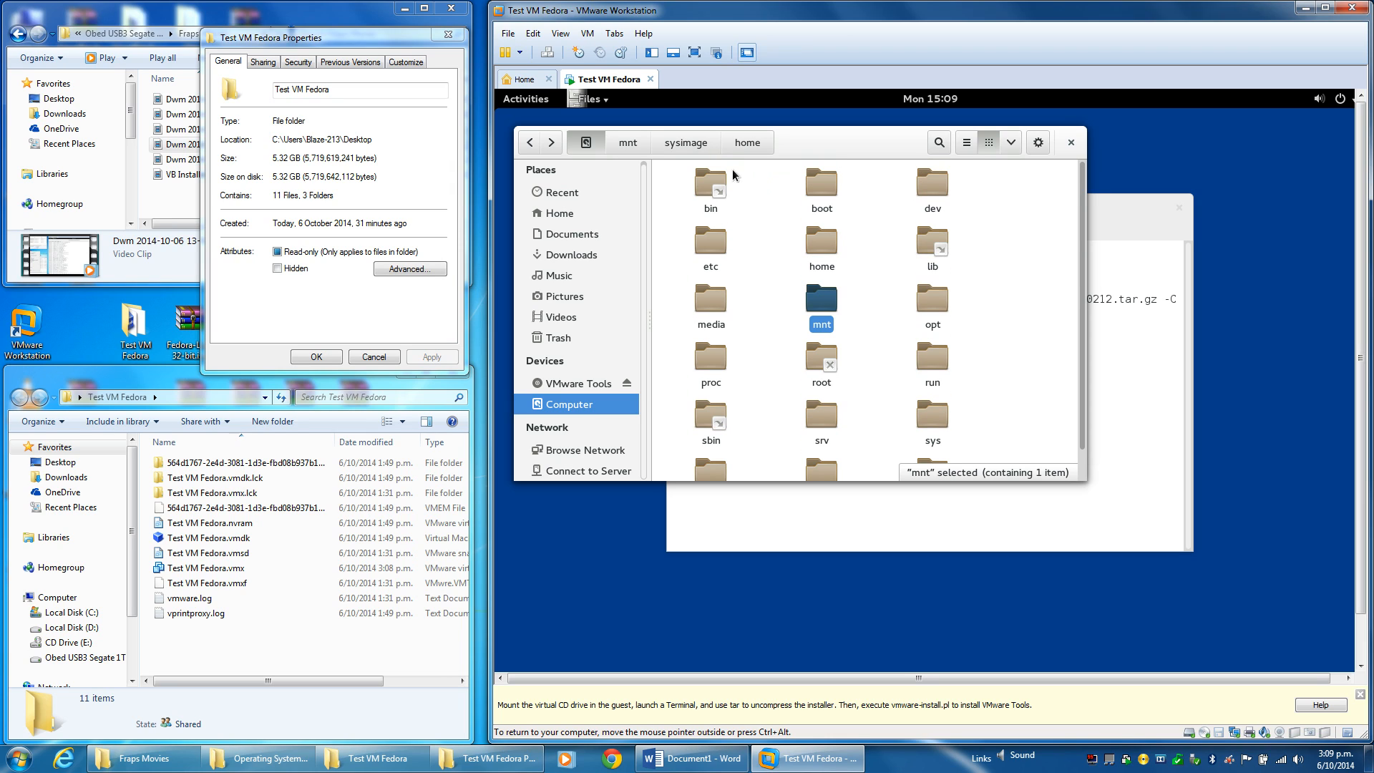
double_click(709, 308)
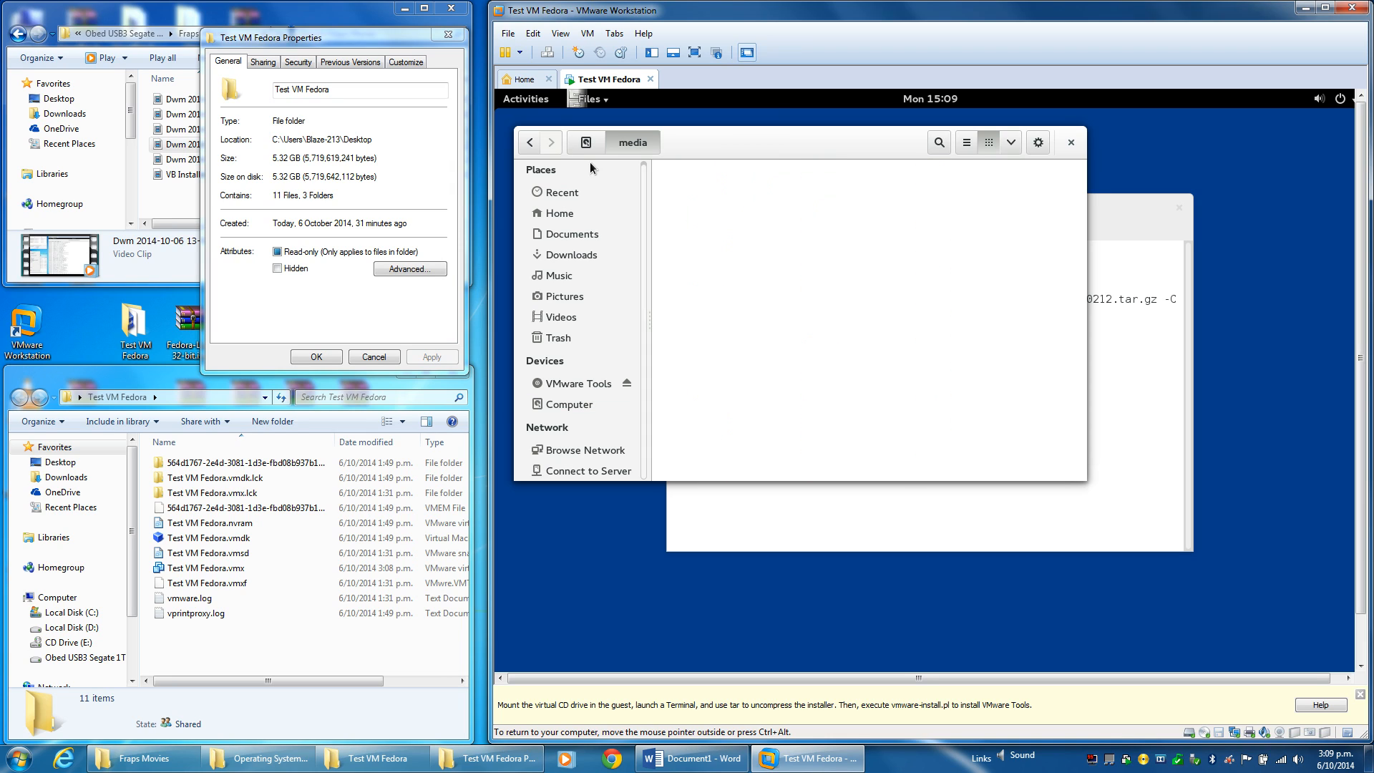
left_click(1071, 142)
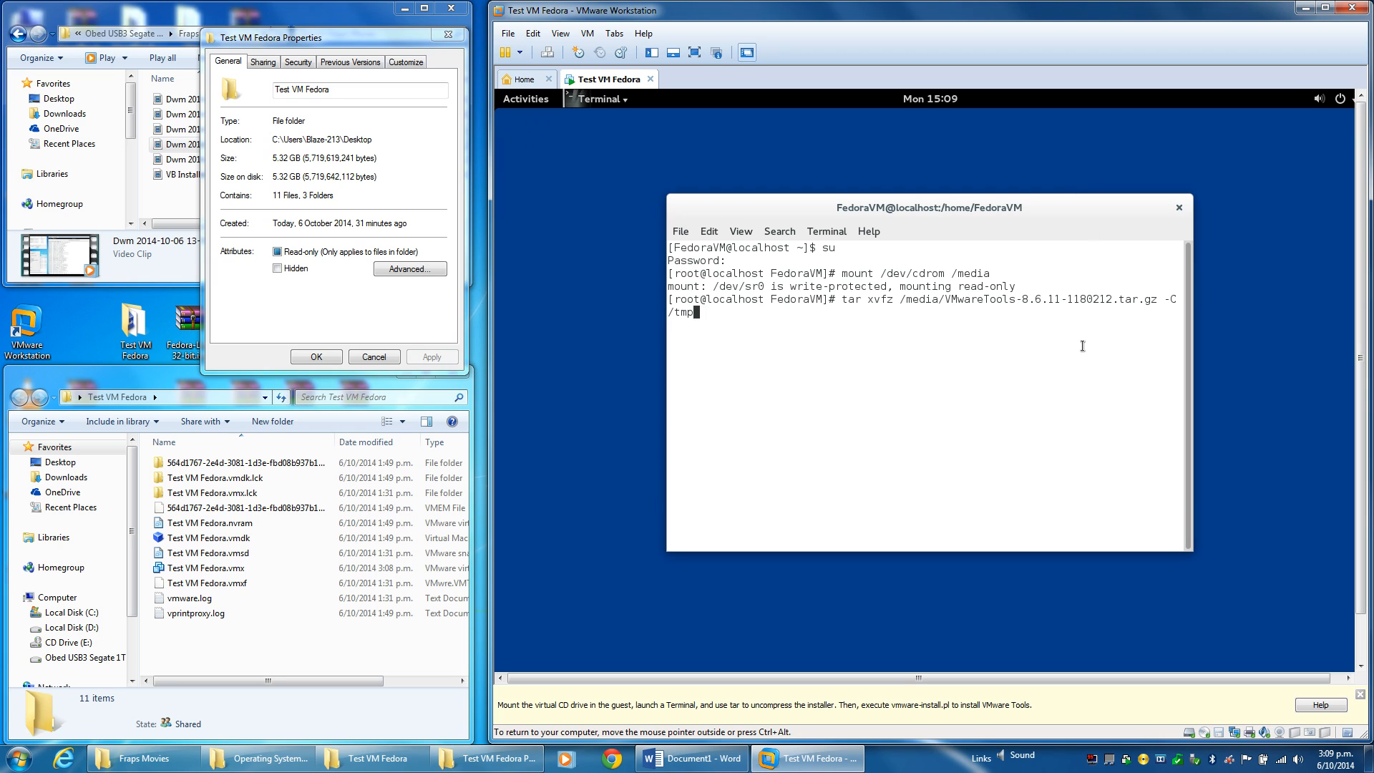
key("Return")
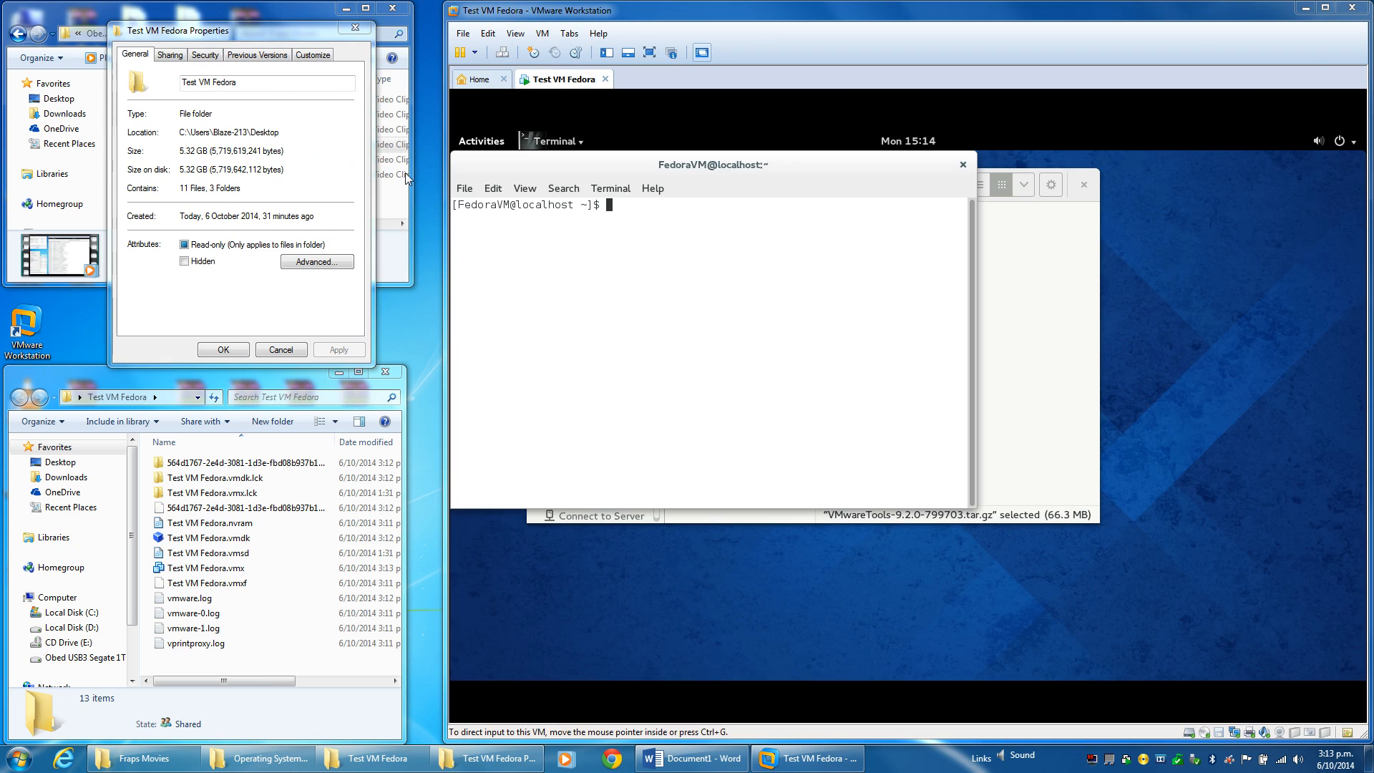
Switch the terminal to root with su and the root password.
left_click(678, 306)
type("su")
key("Return")
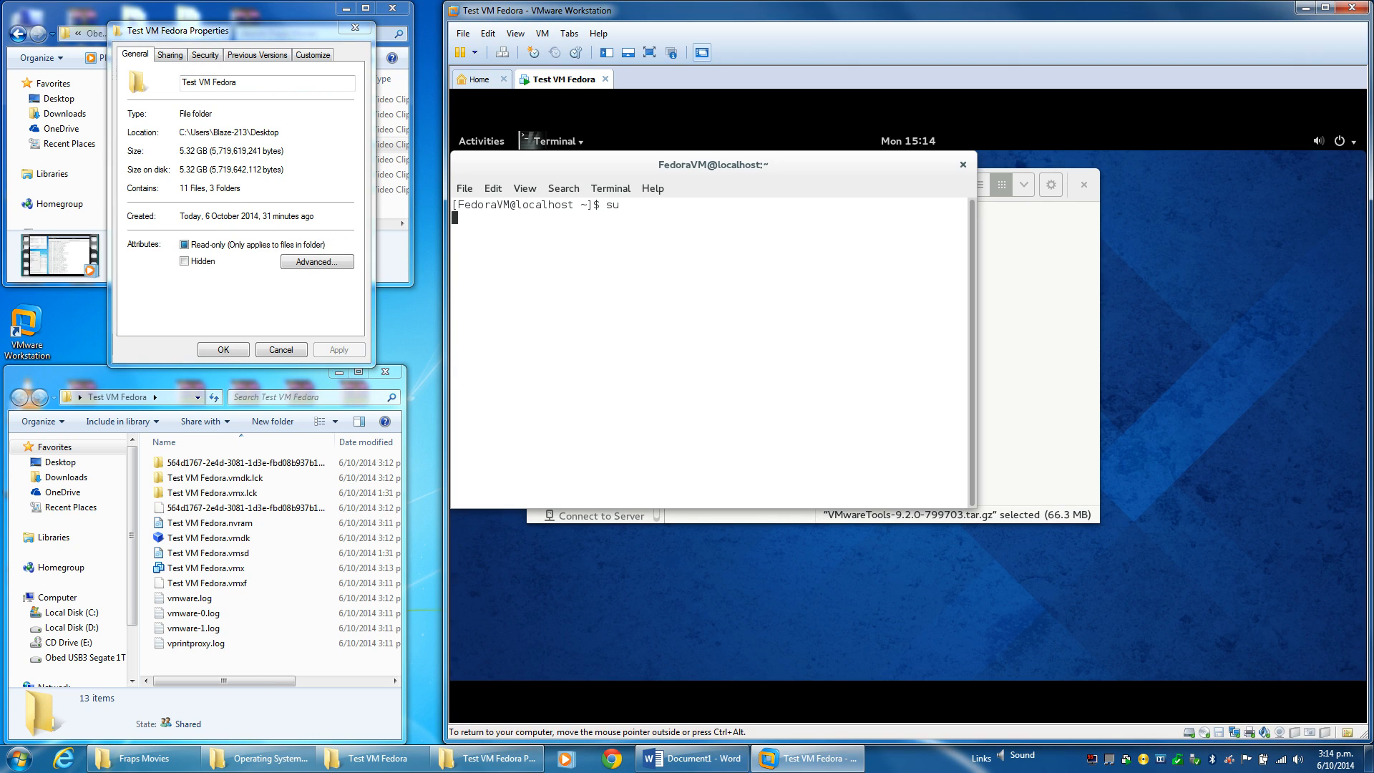
key("Return")
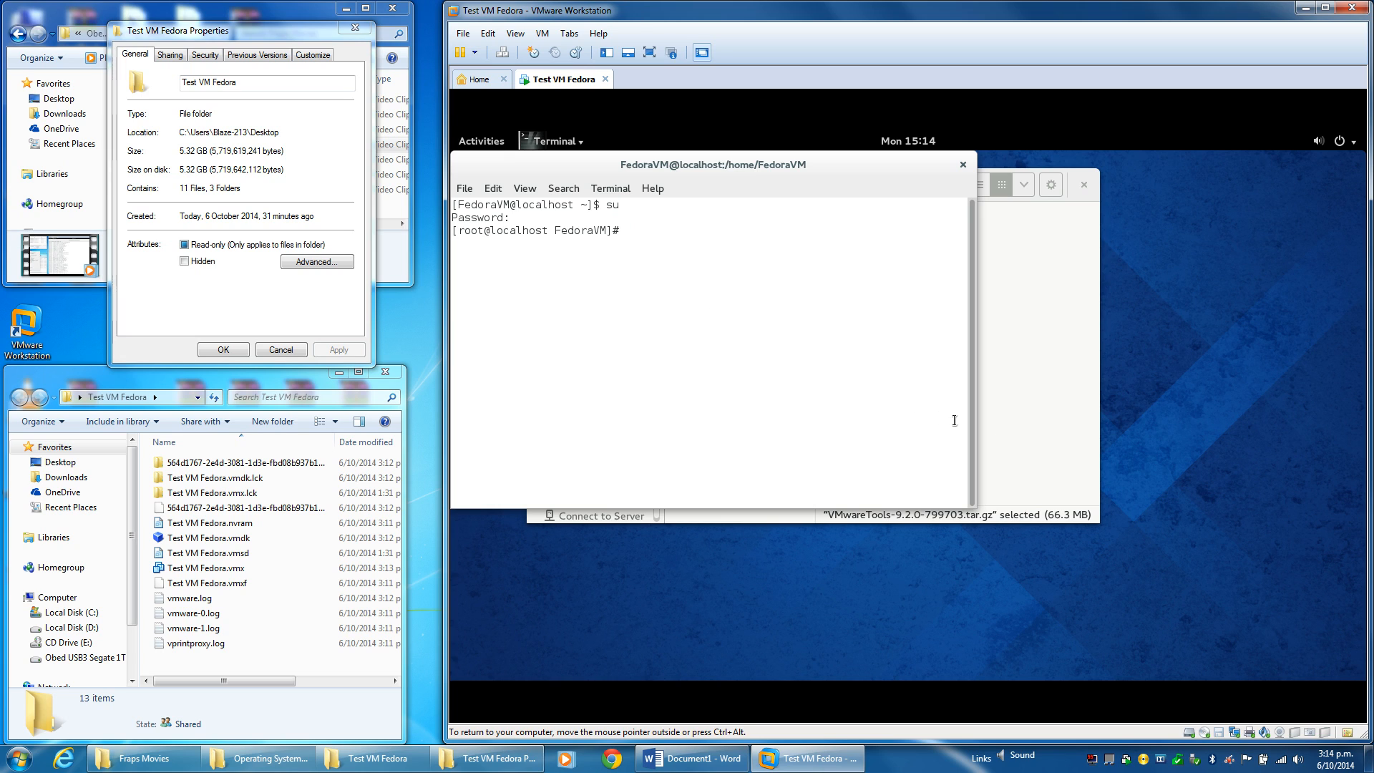
Bring the VMware Tools disc file window back to the front.
left_click(1033, 388)
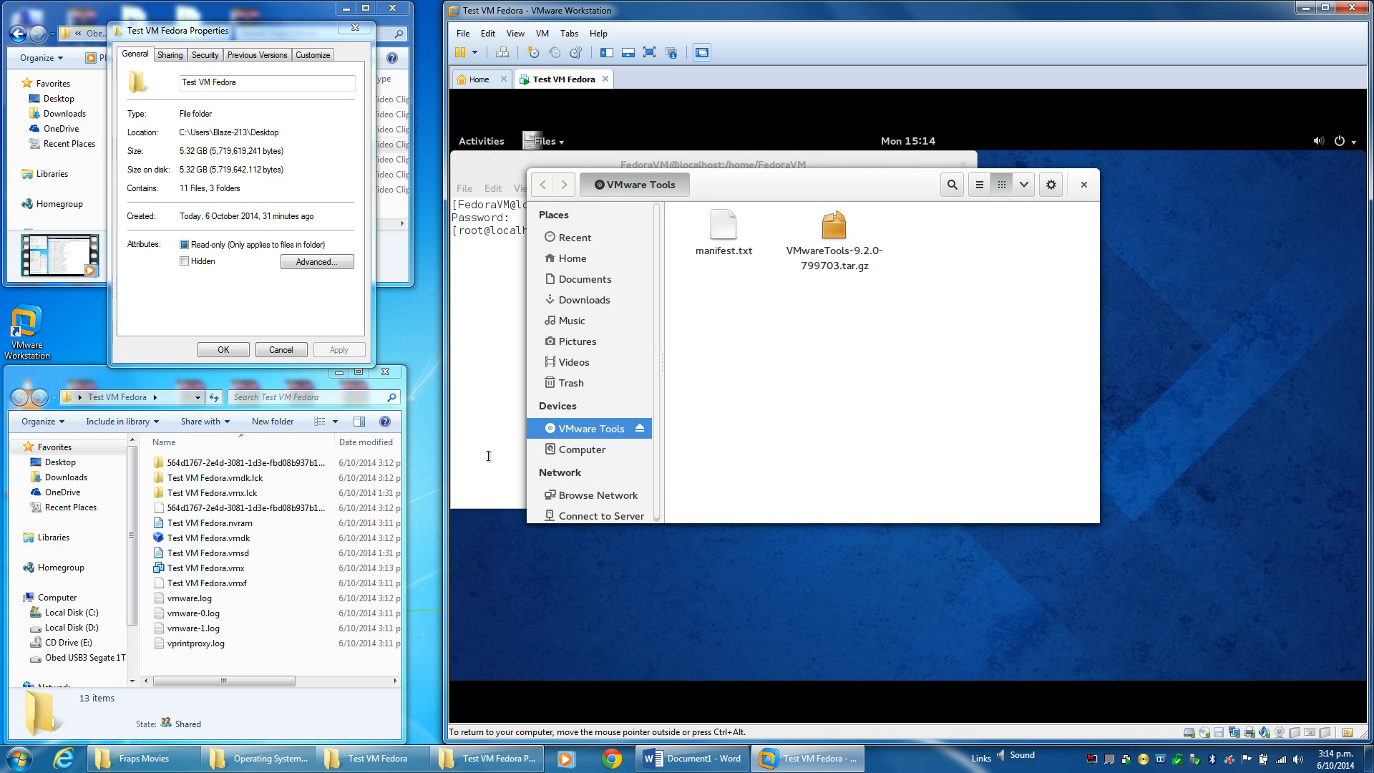
left_click(540, 36)
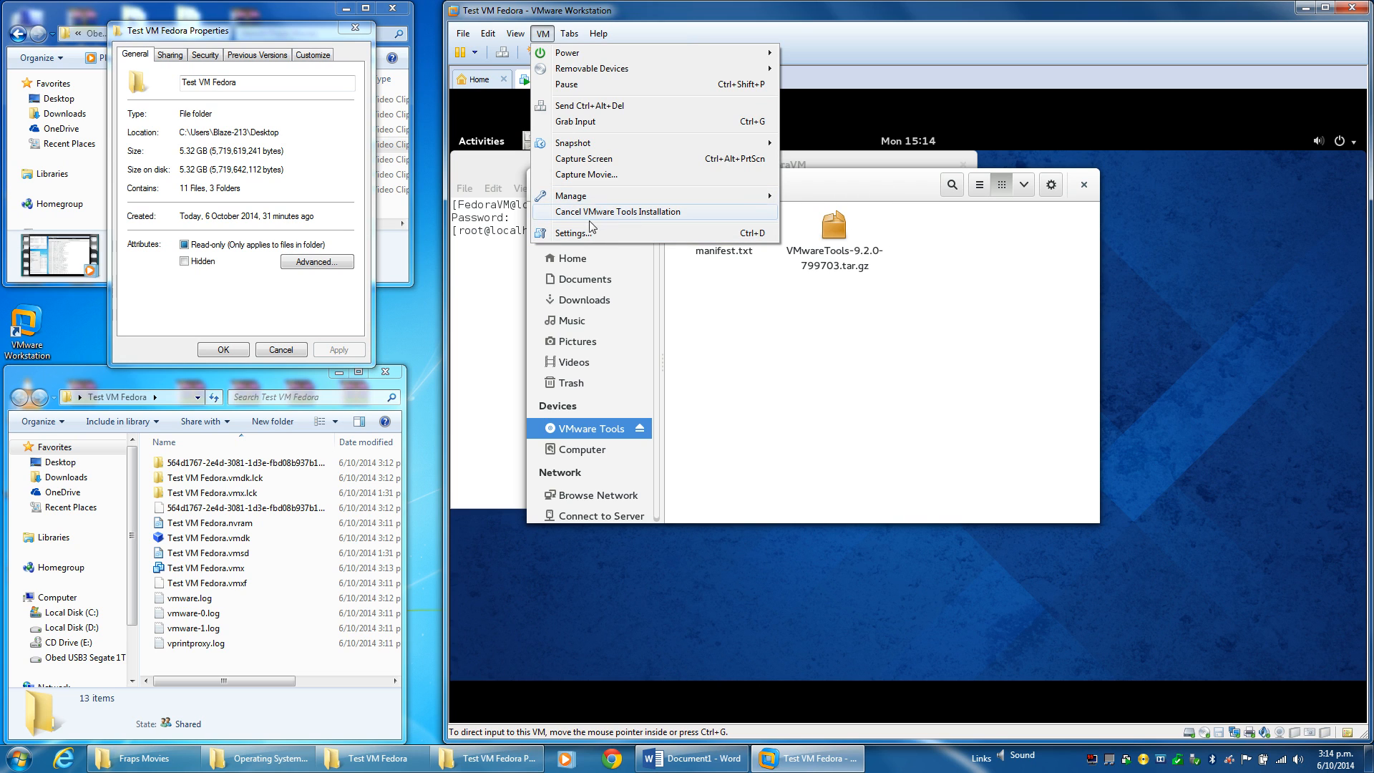
left_click(554, 38)
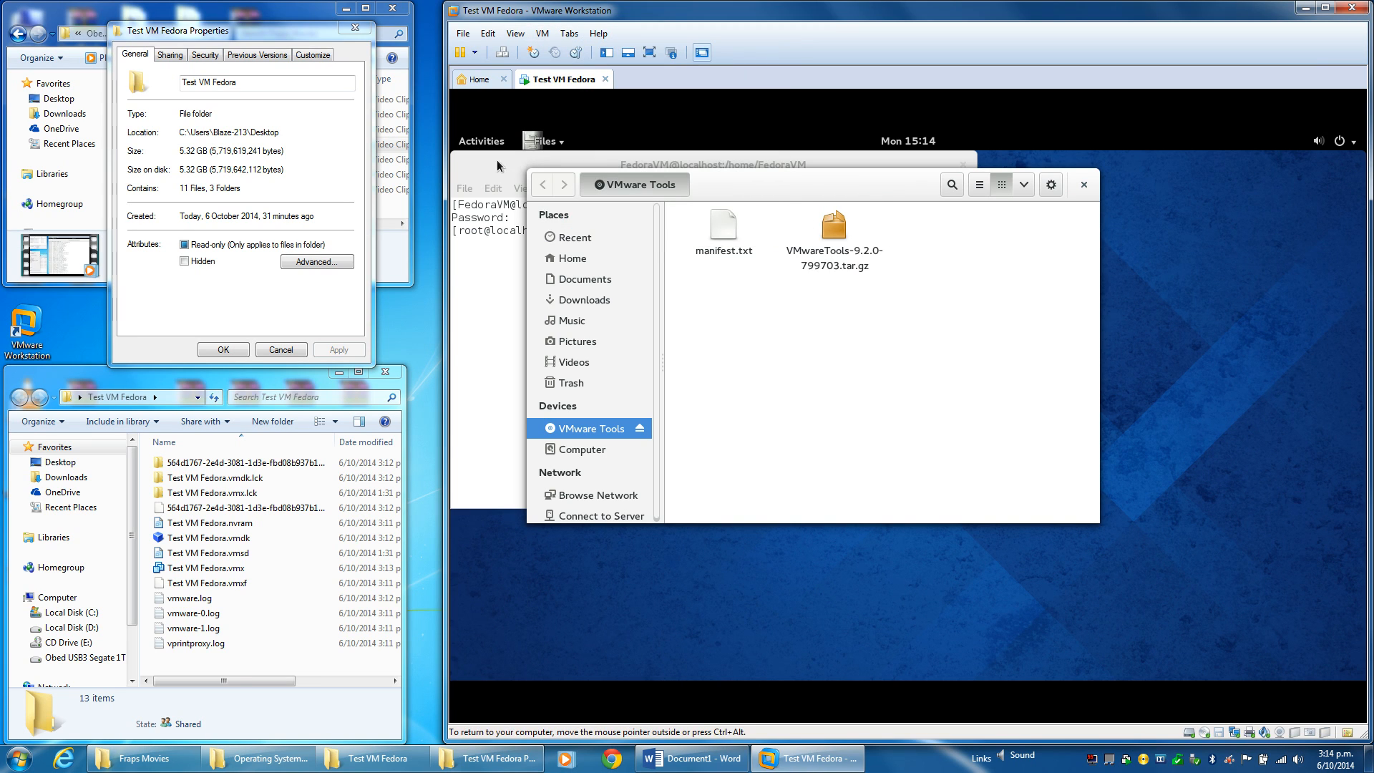
left_click(483, 143)
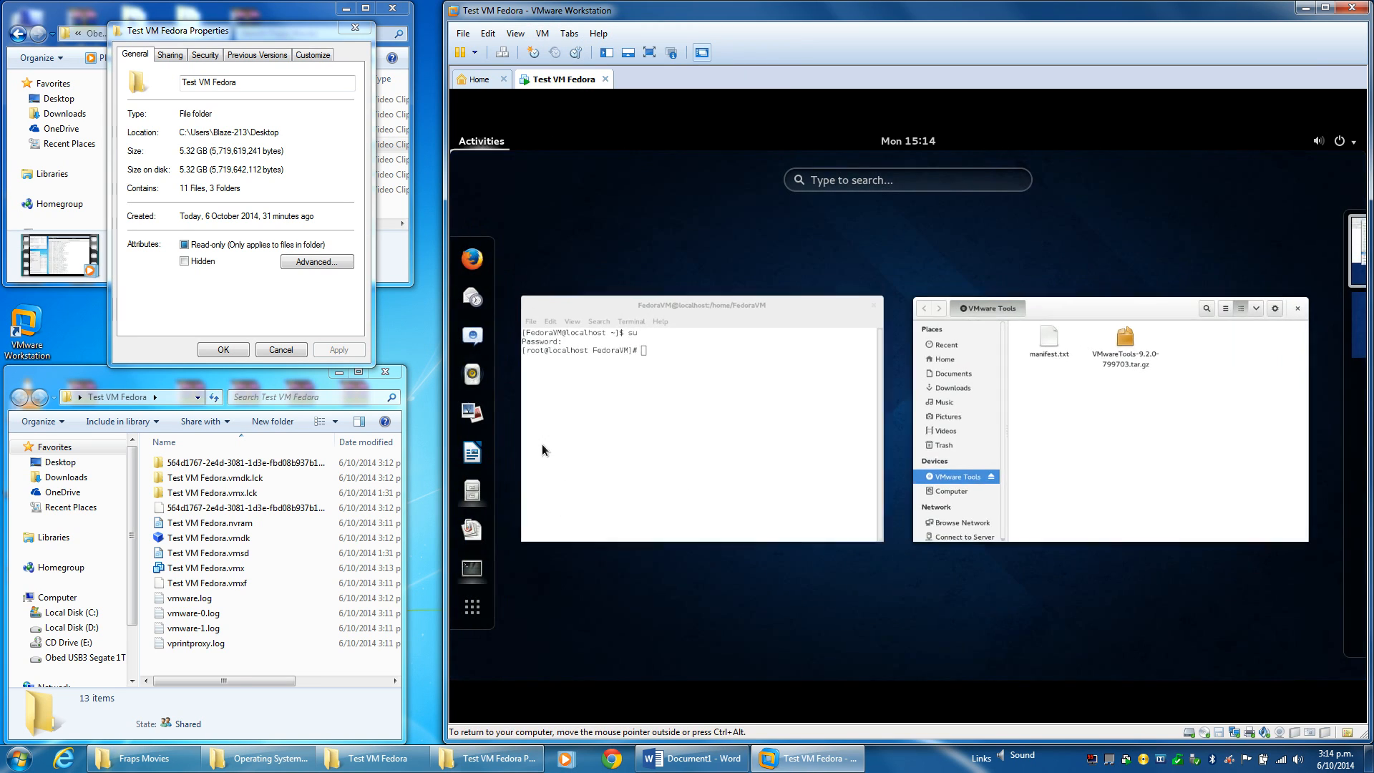
left_click(473, 492)
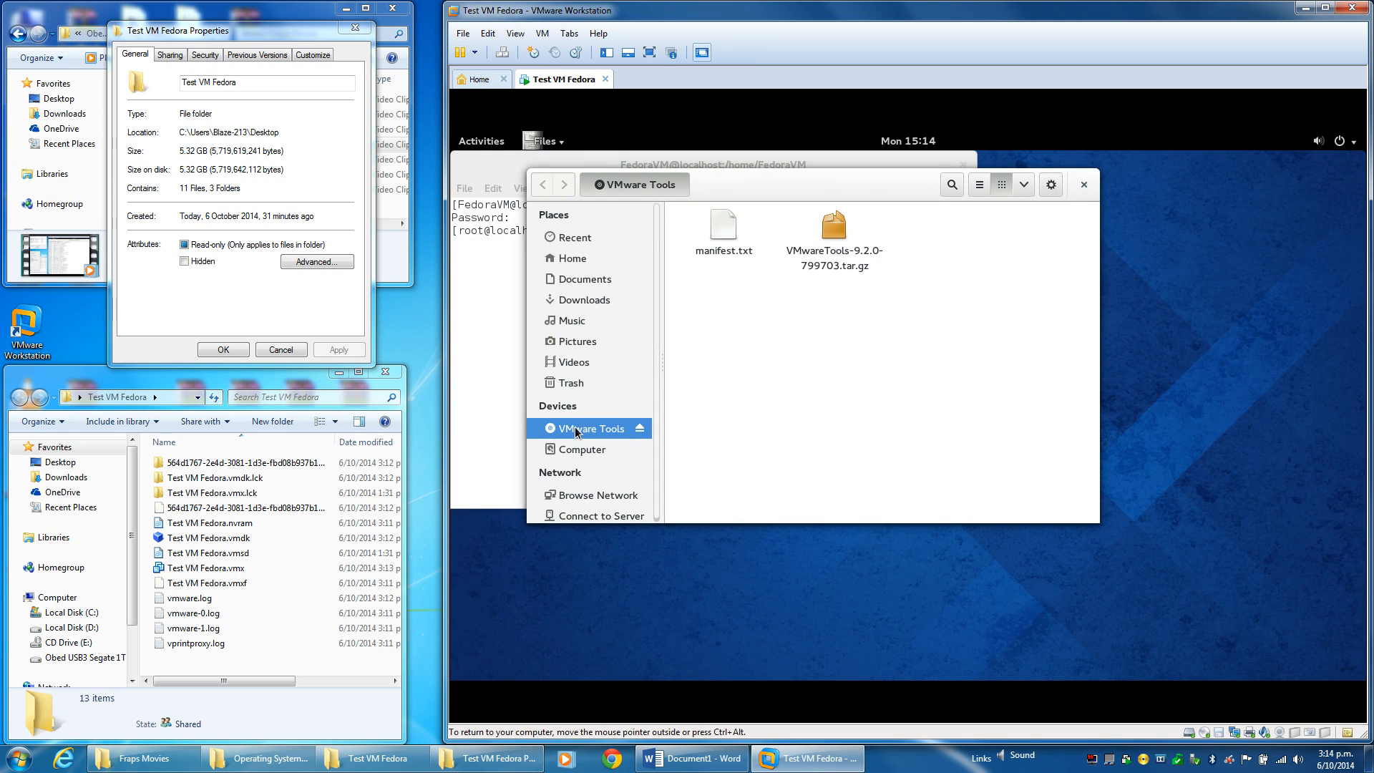
Choose Extract To... for VMwareTools-9.2.0-799703.tar.gz from its context menu.
left_click(829, 237)
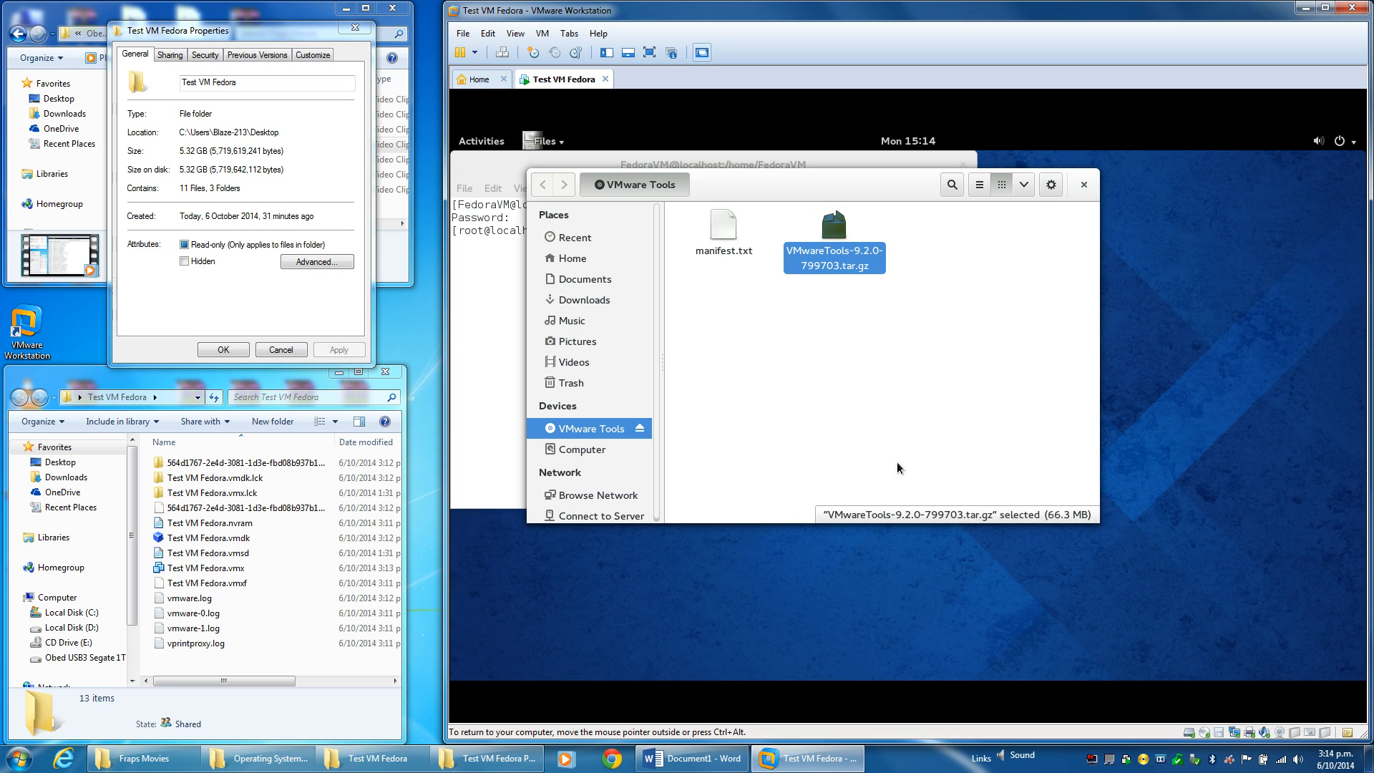
right_click(827, 224)
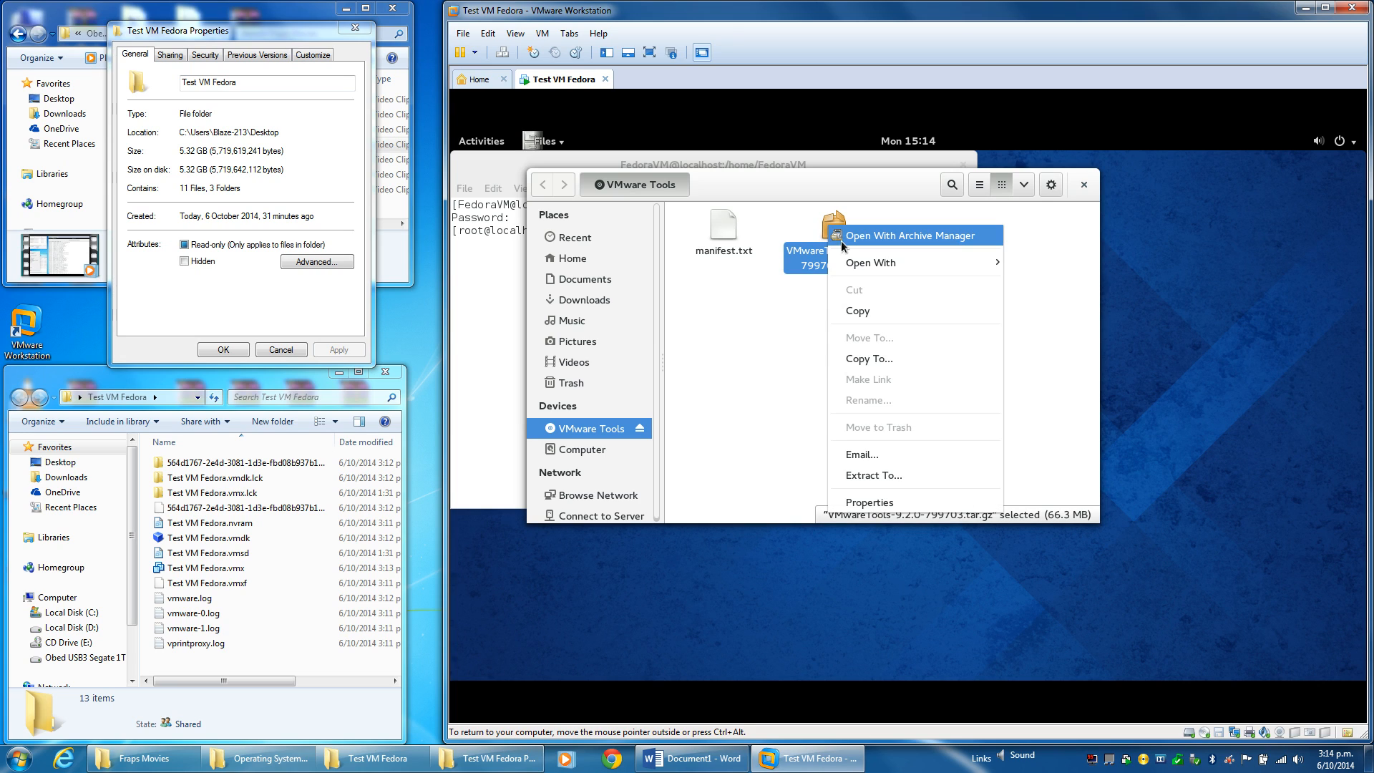
mouse_move(846, 268)
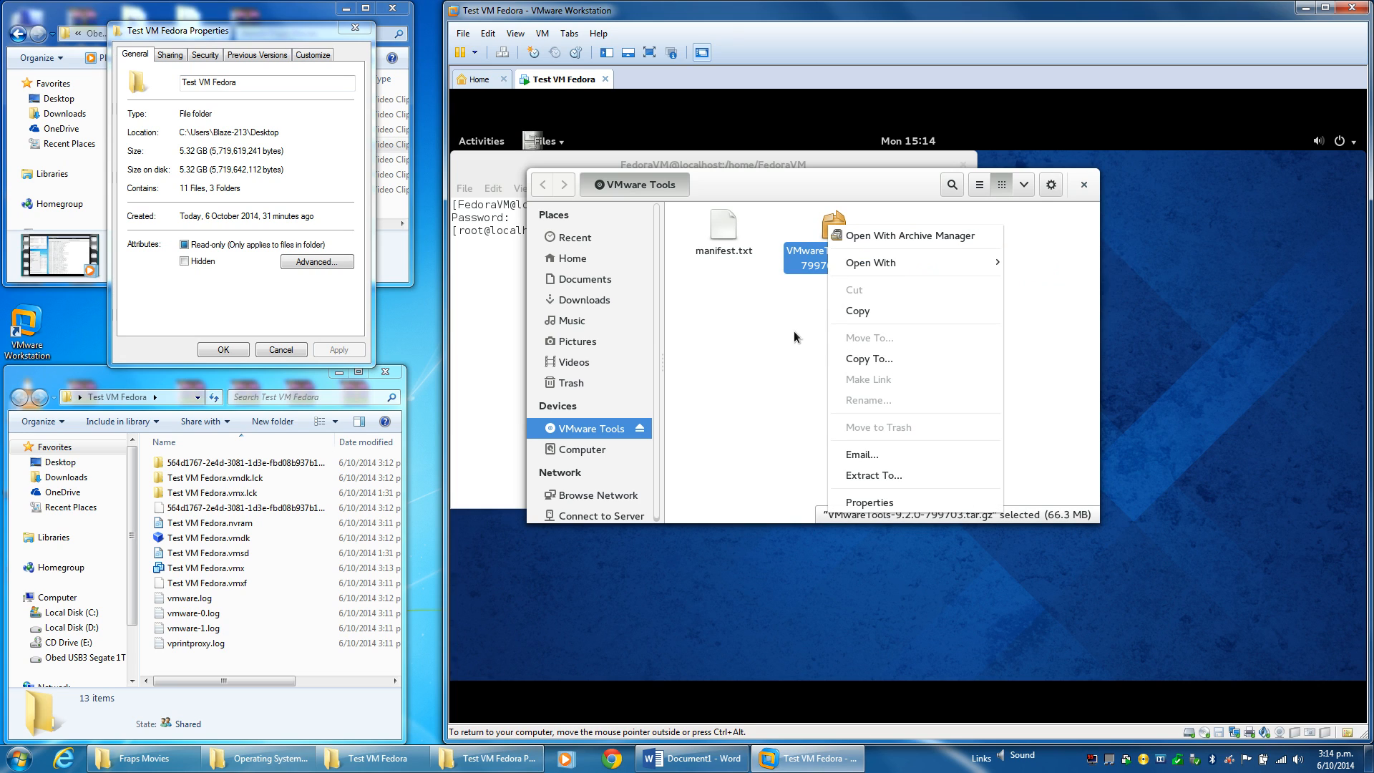
left_click(882, 472)
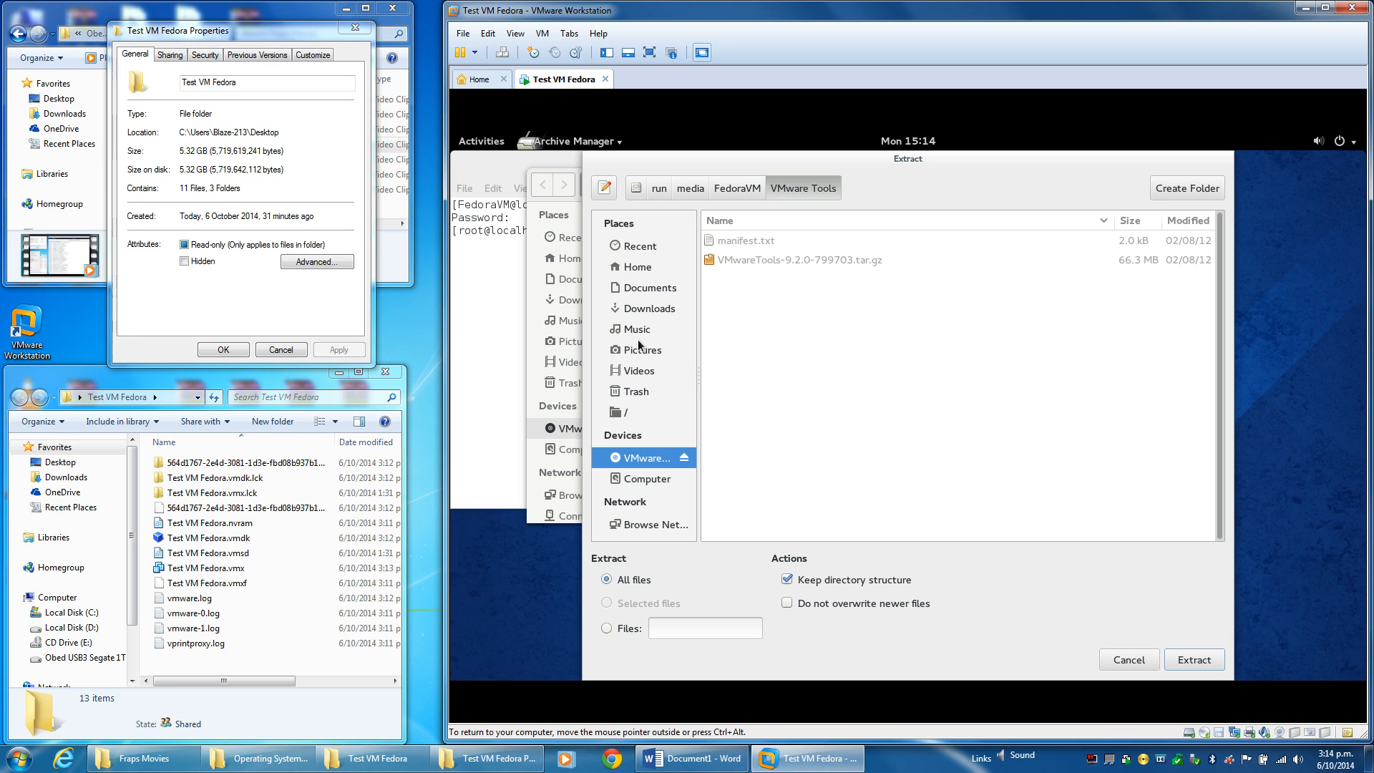
Create Documents/VMWare Tools and extract VMwareTools-9.2.0-799703.tar.gz into it, then raise the terminal.
left_click(644, 289)
right_click(792, 320)
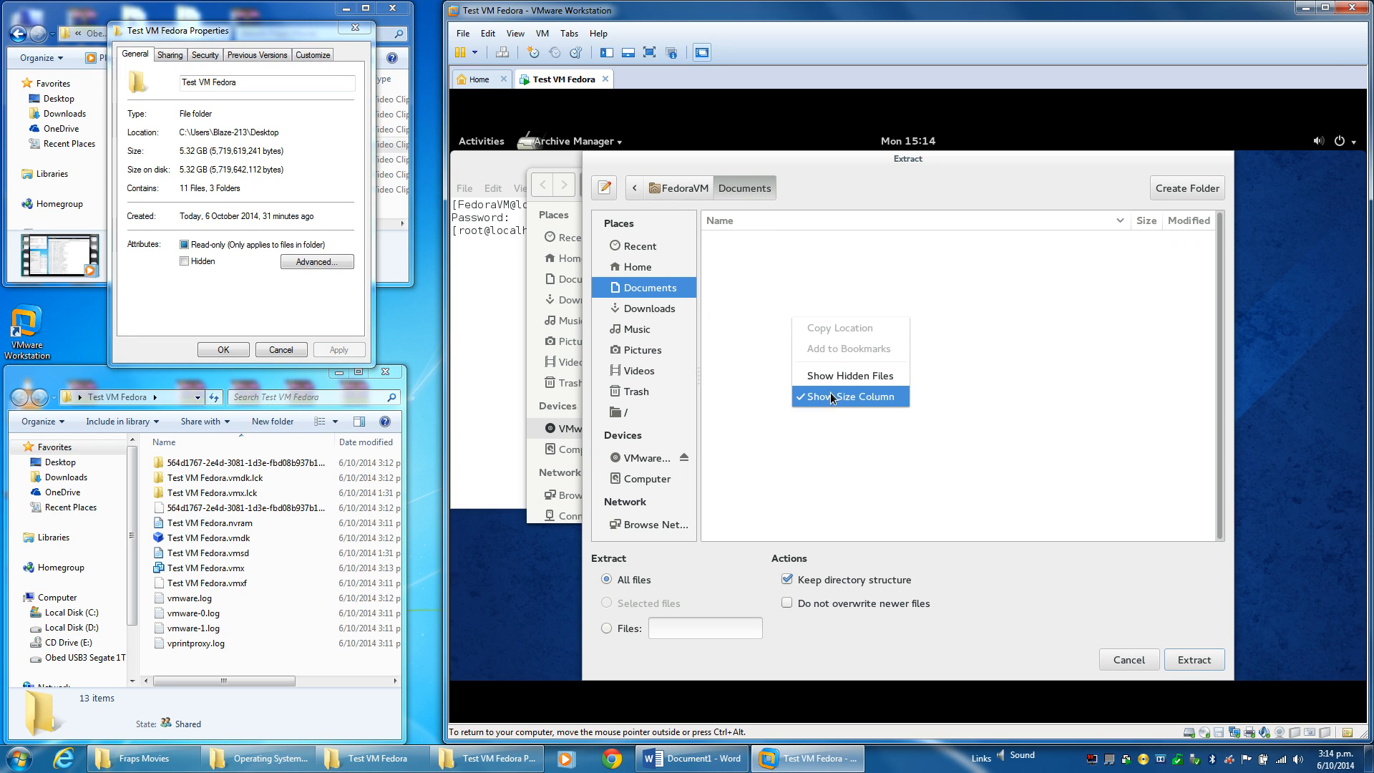
left_click(1123, 313)
left_click(1181, 188)
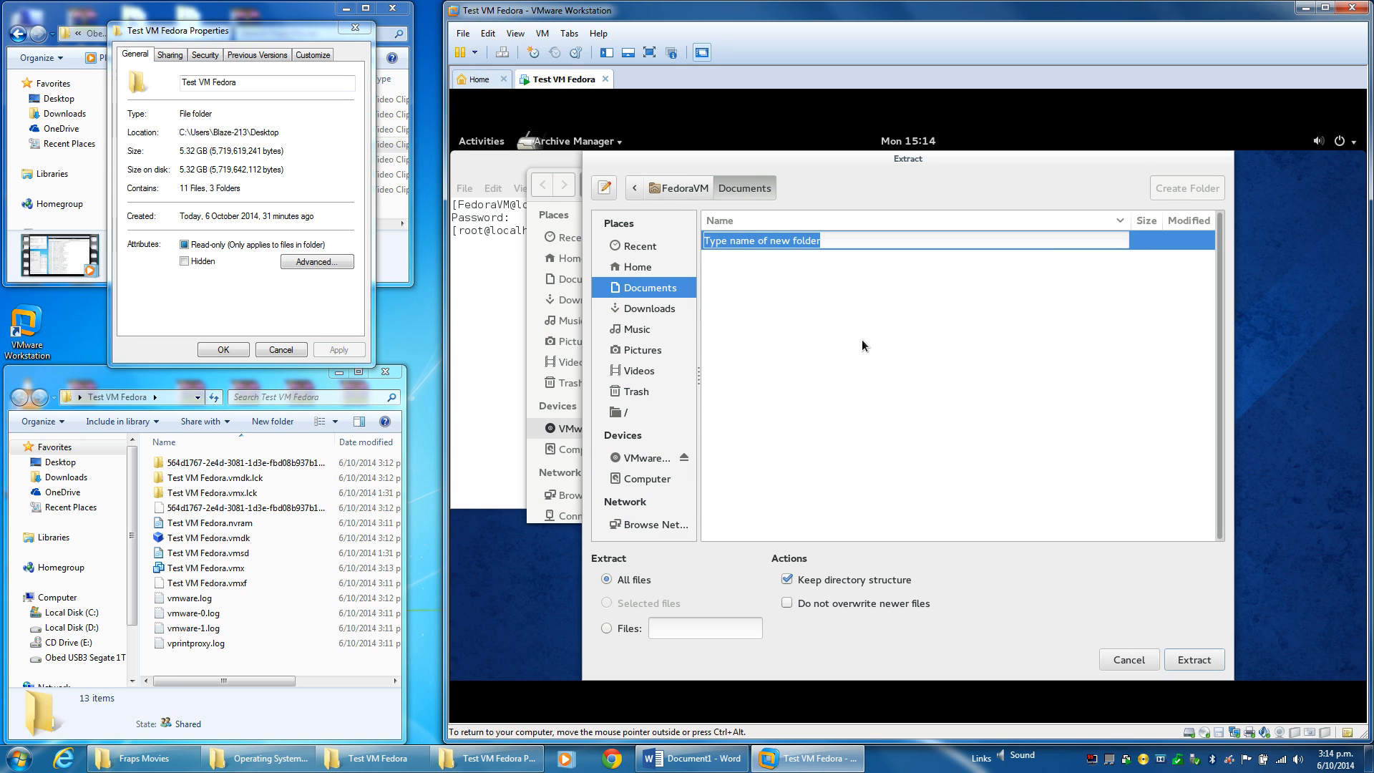
type("vm")
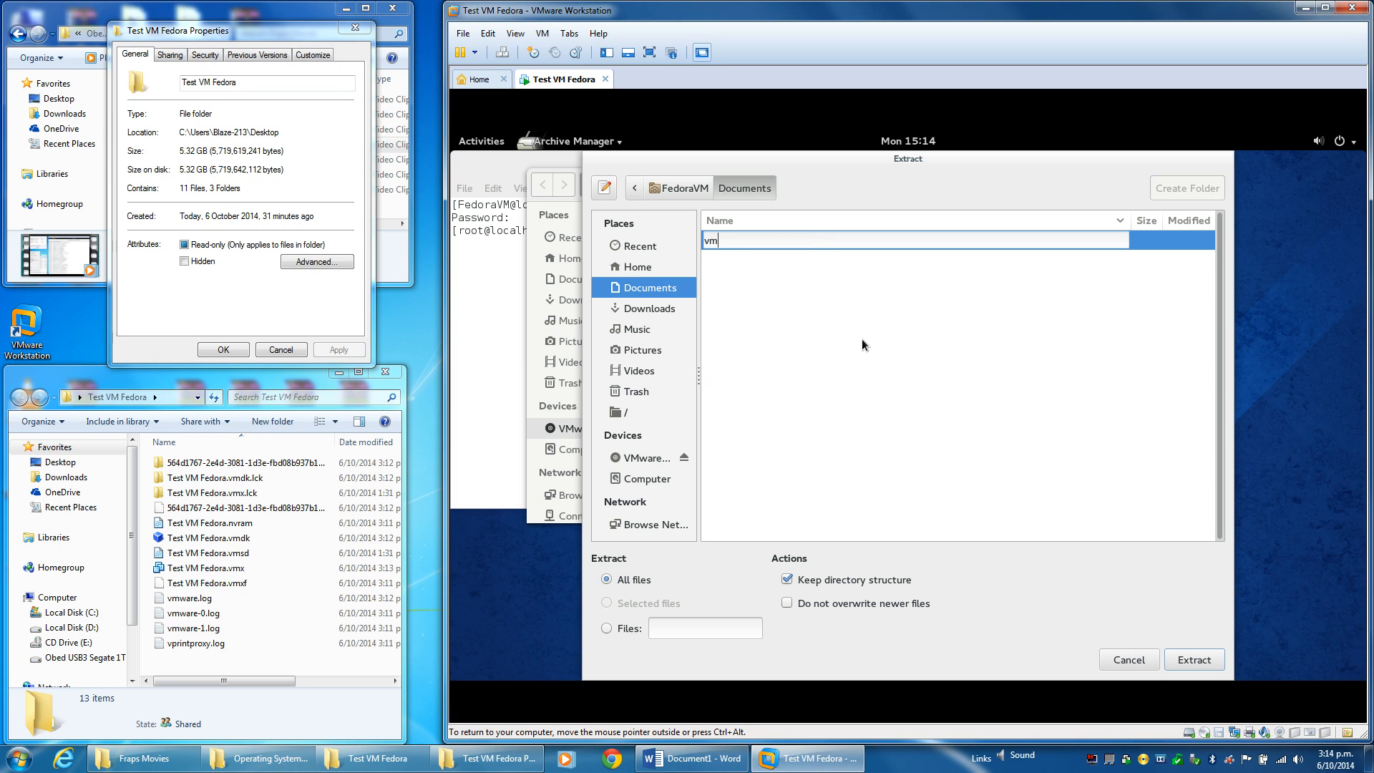
key("BackSpace")
key("BackSpace")
type("VMWare Tools")
key("Return")
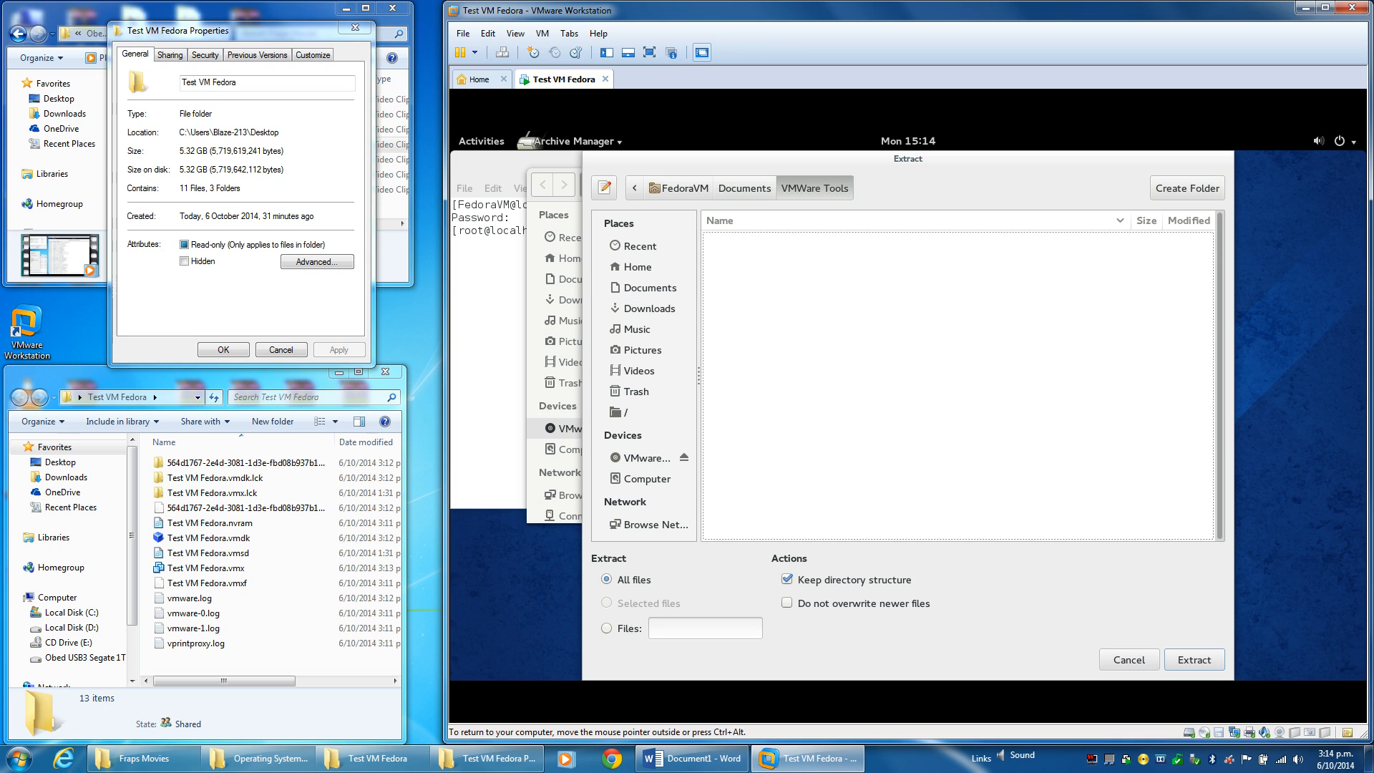
left_click(1194, 659)
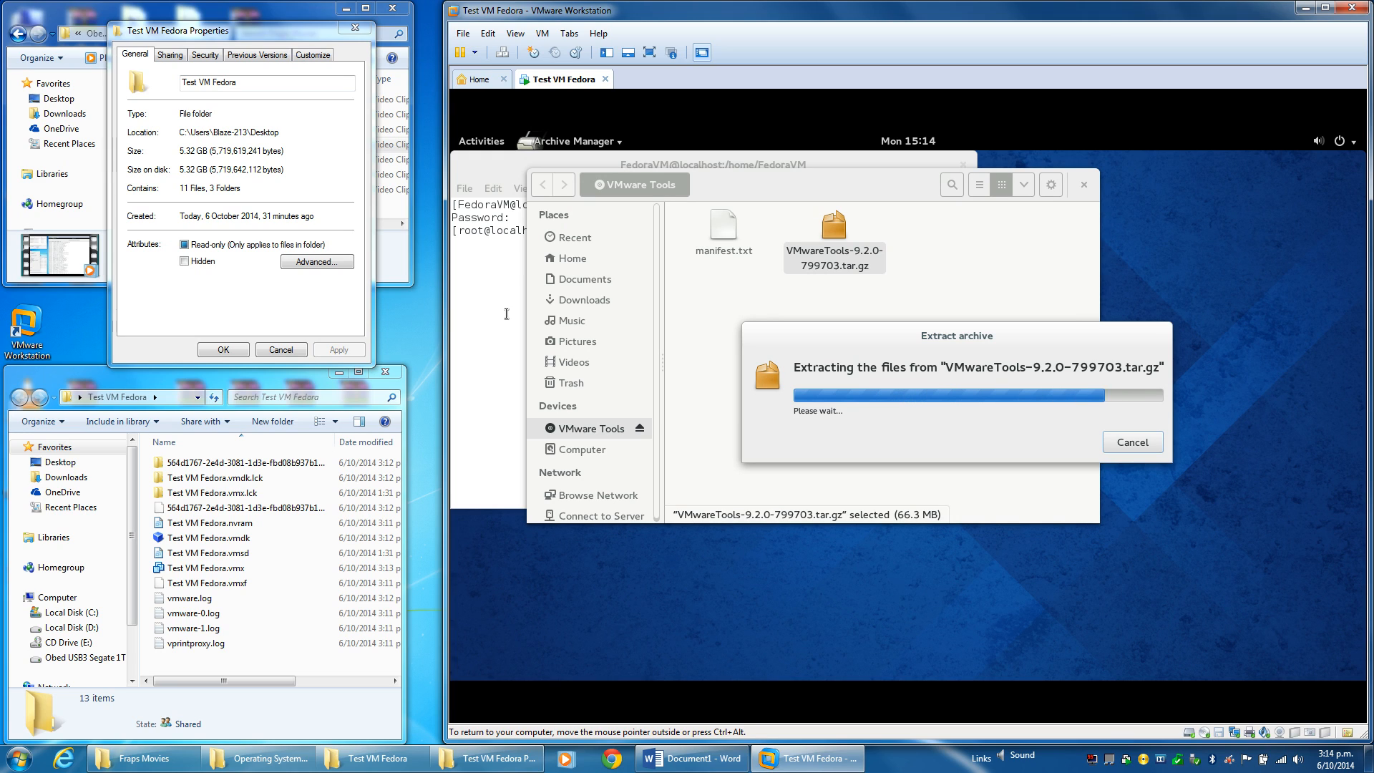
left_click(506, 313)
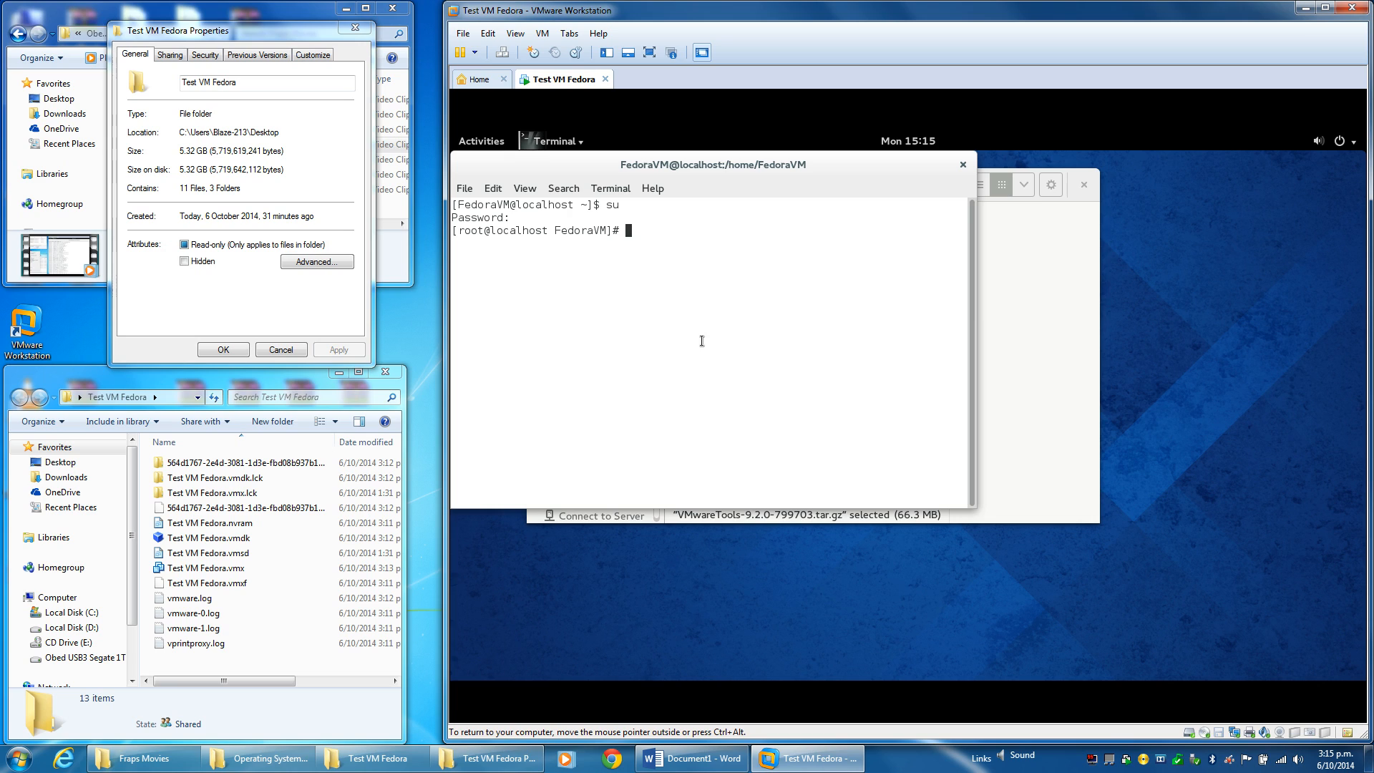
List the home folder and change into Documents/VMWare Tools, listing each folder.
type("ls")
key("Return")
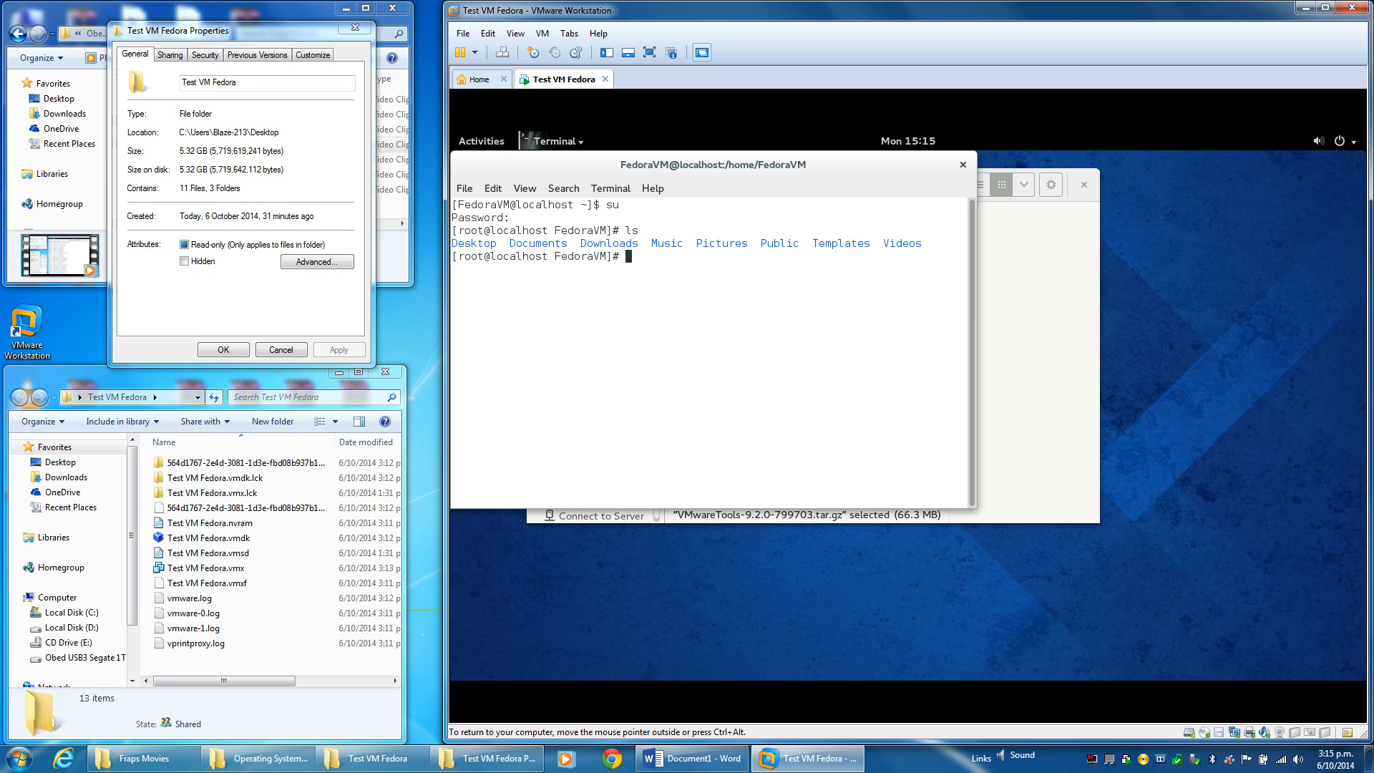
type("cd D")
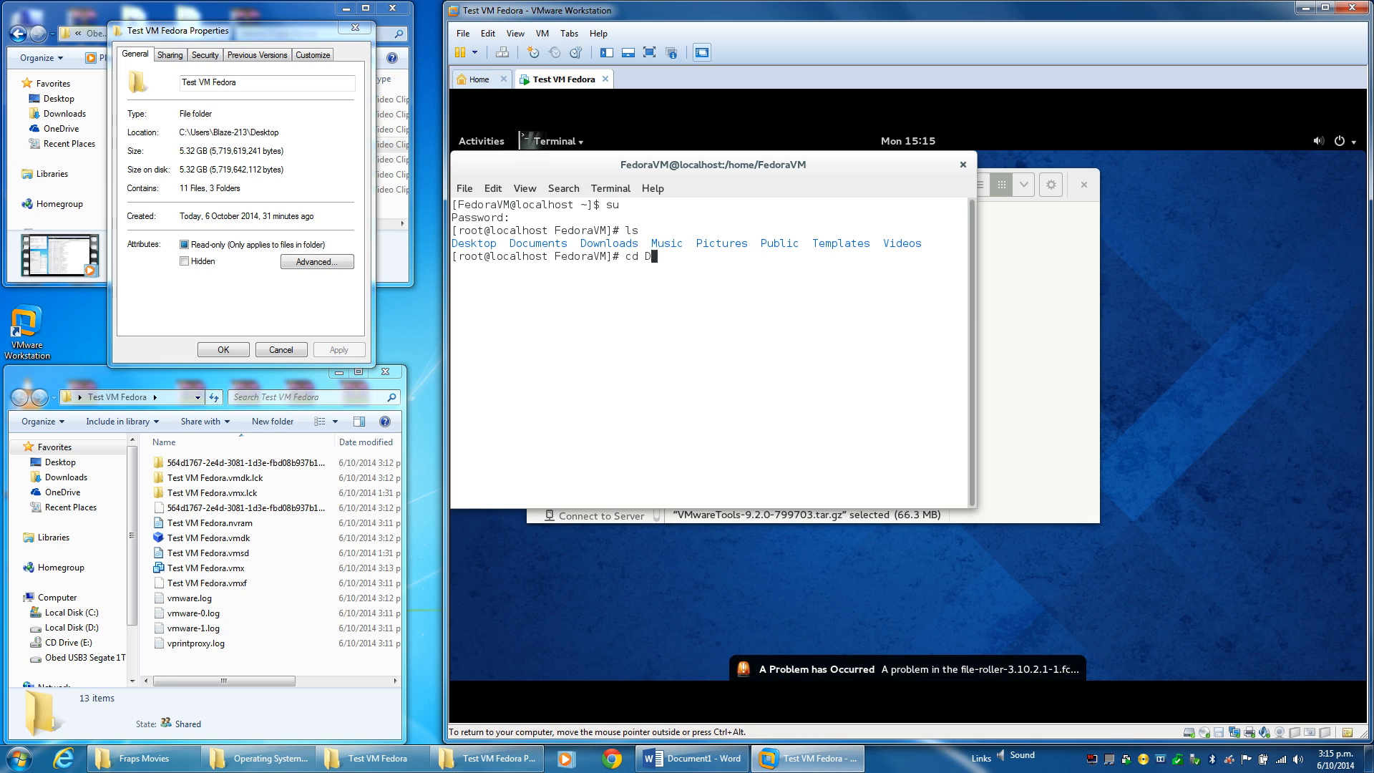
type("oc")
key("Tab")
key("Return")
type("ls")
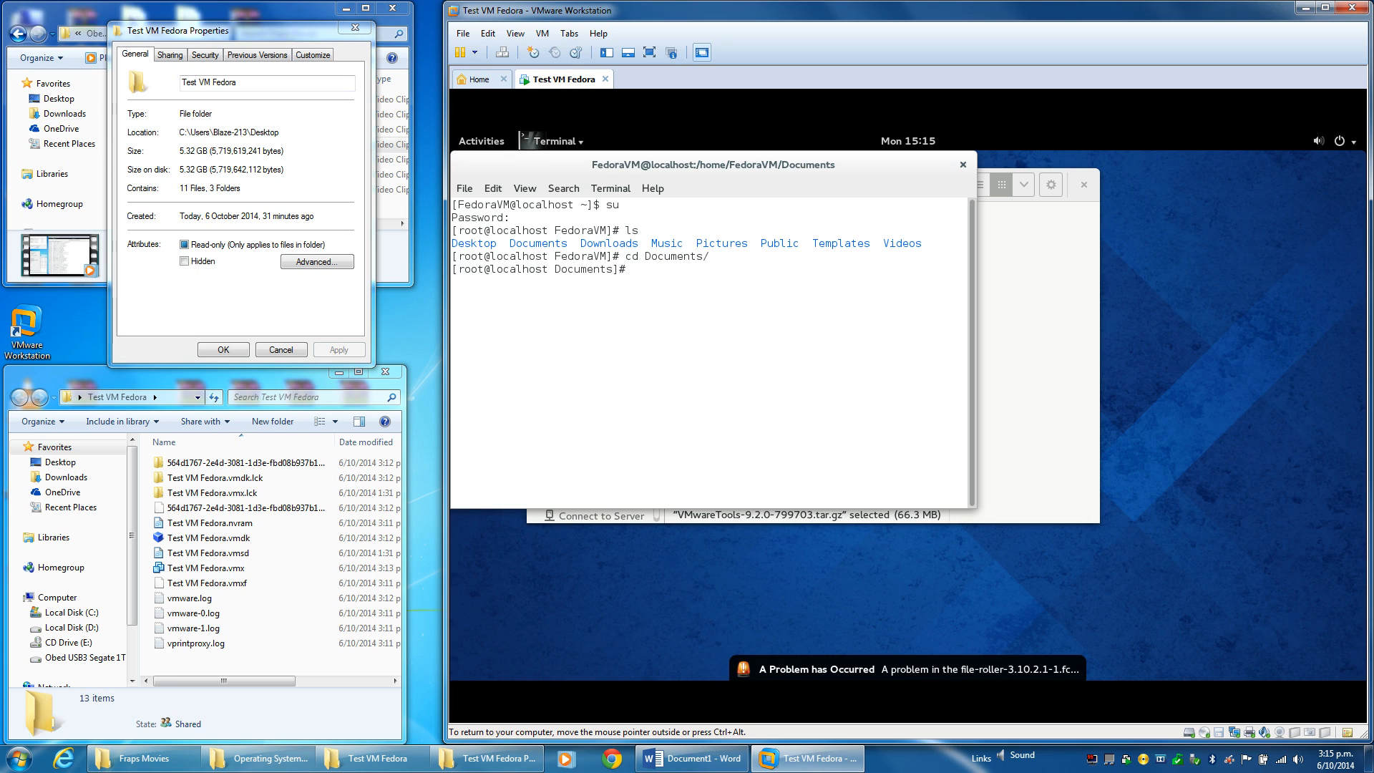
key("Return")
type("cd VM")
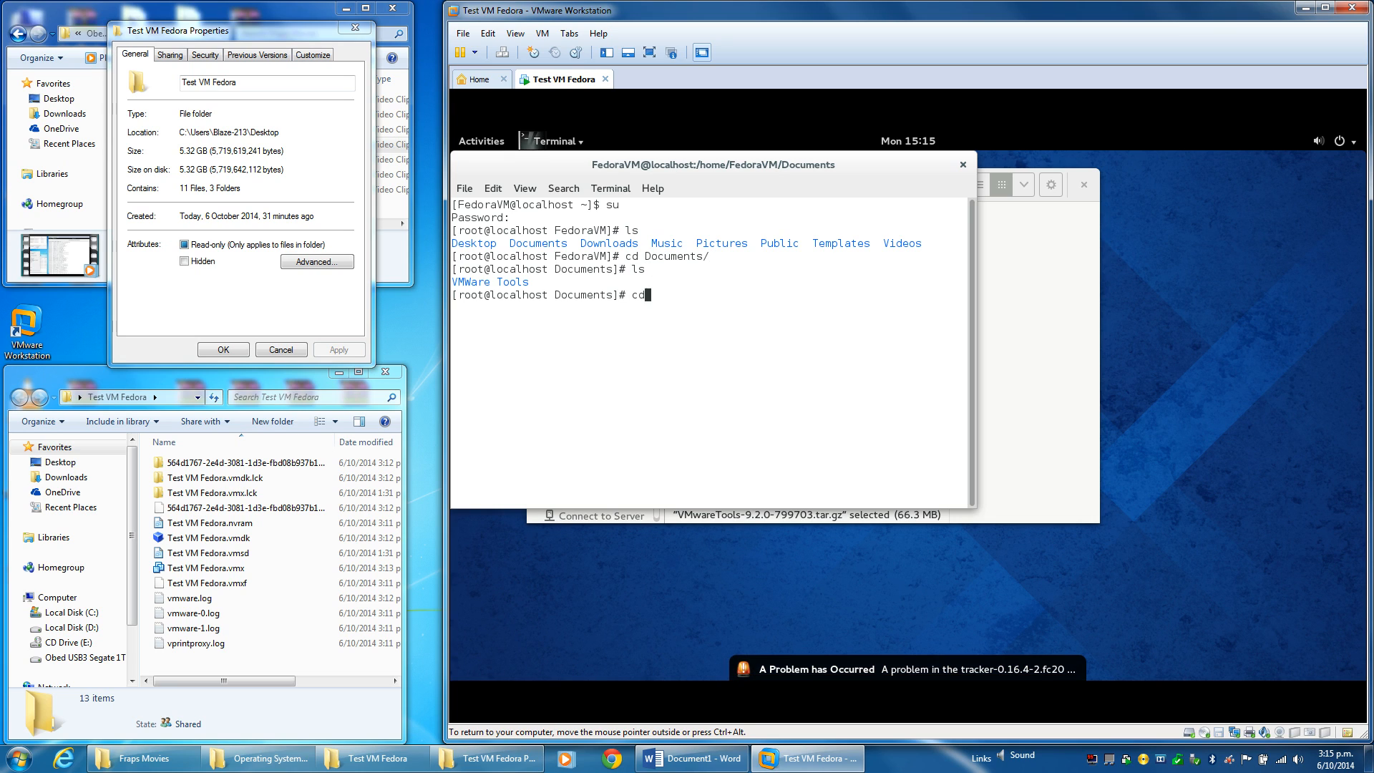
key("Tab")
key("Return")
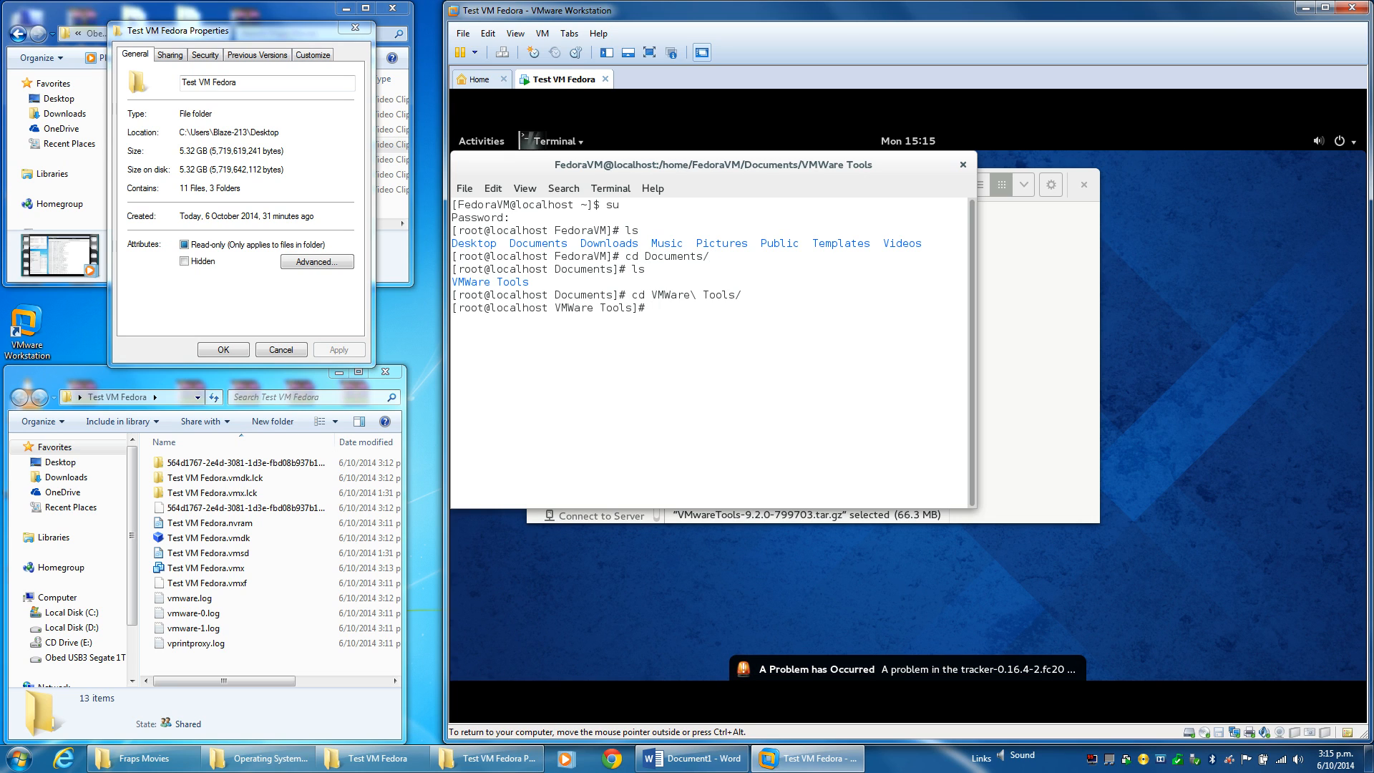
type("ls")
key("Return")
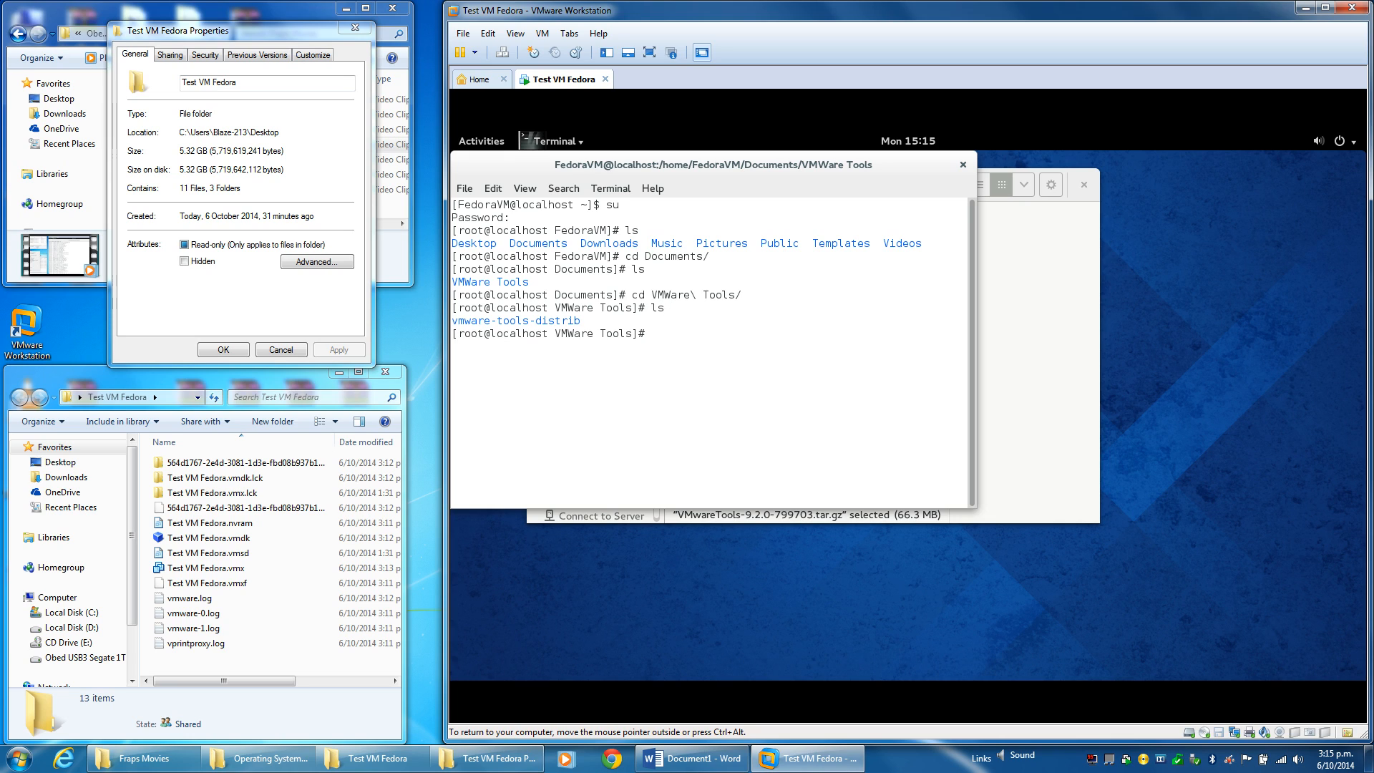
Enter vmware-tools-distrib, list it, and run vmware-install.pl --default.
type("cd cm")
key("Return")
type("cd ")
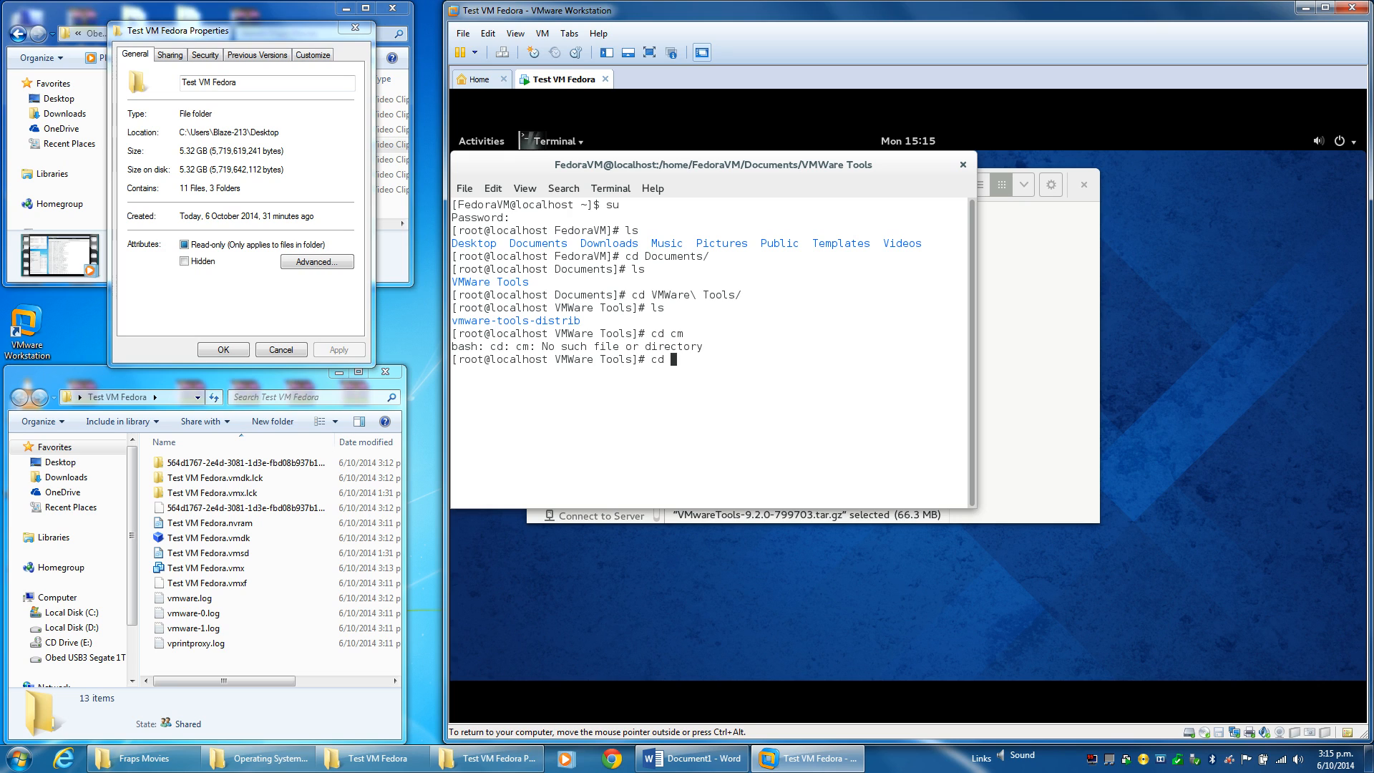
type("vm")
key("Tab")
key("Return")
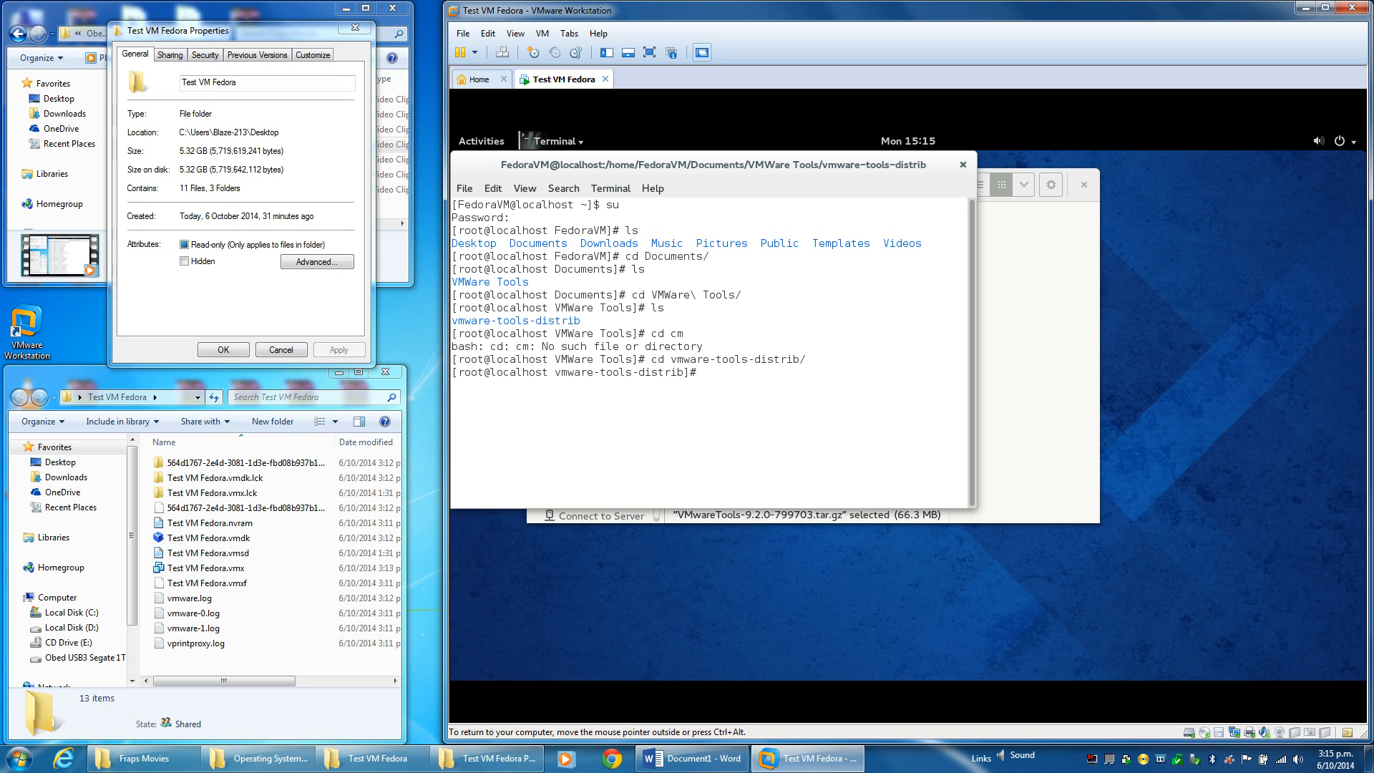
type("ls")
key("Return")
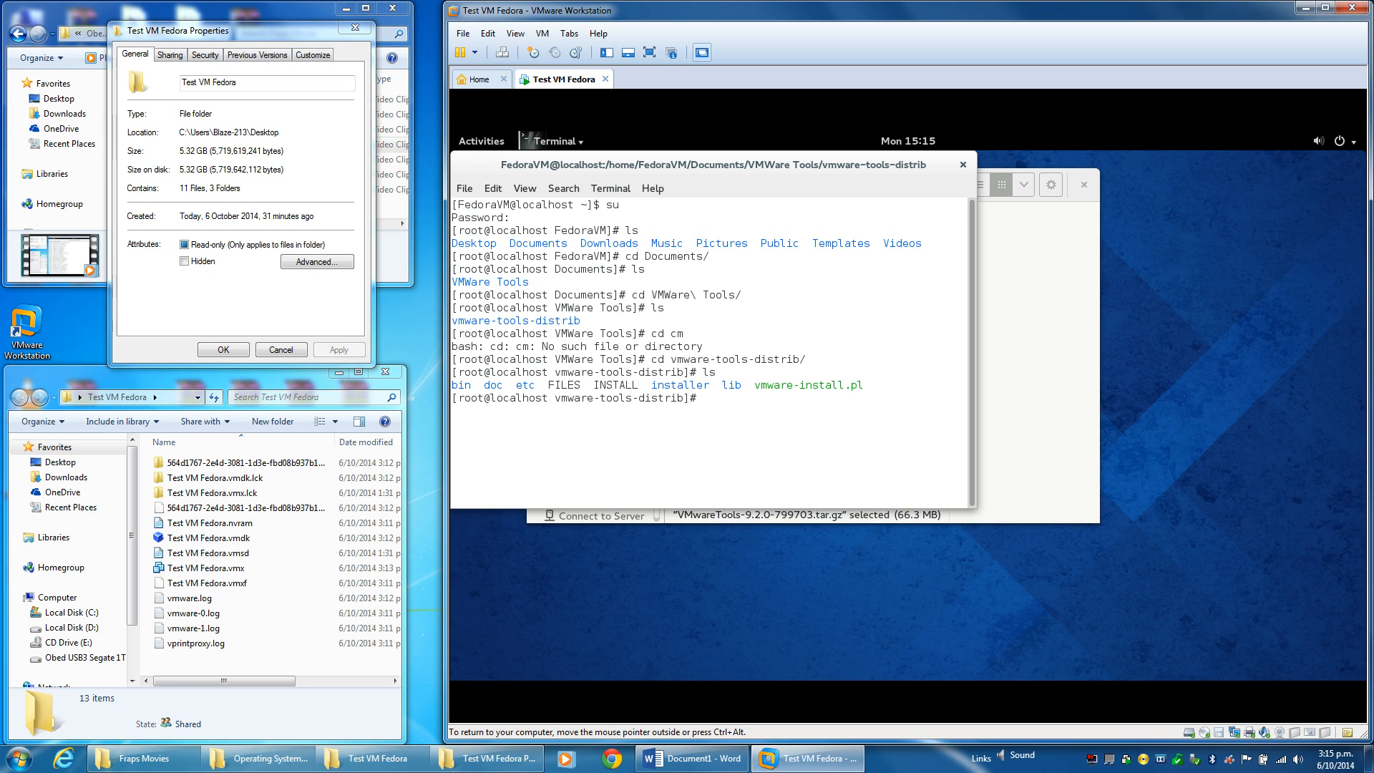
type("vmware-install.pl --default")
key("Return")
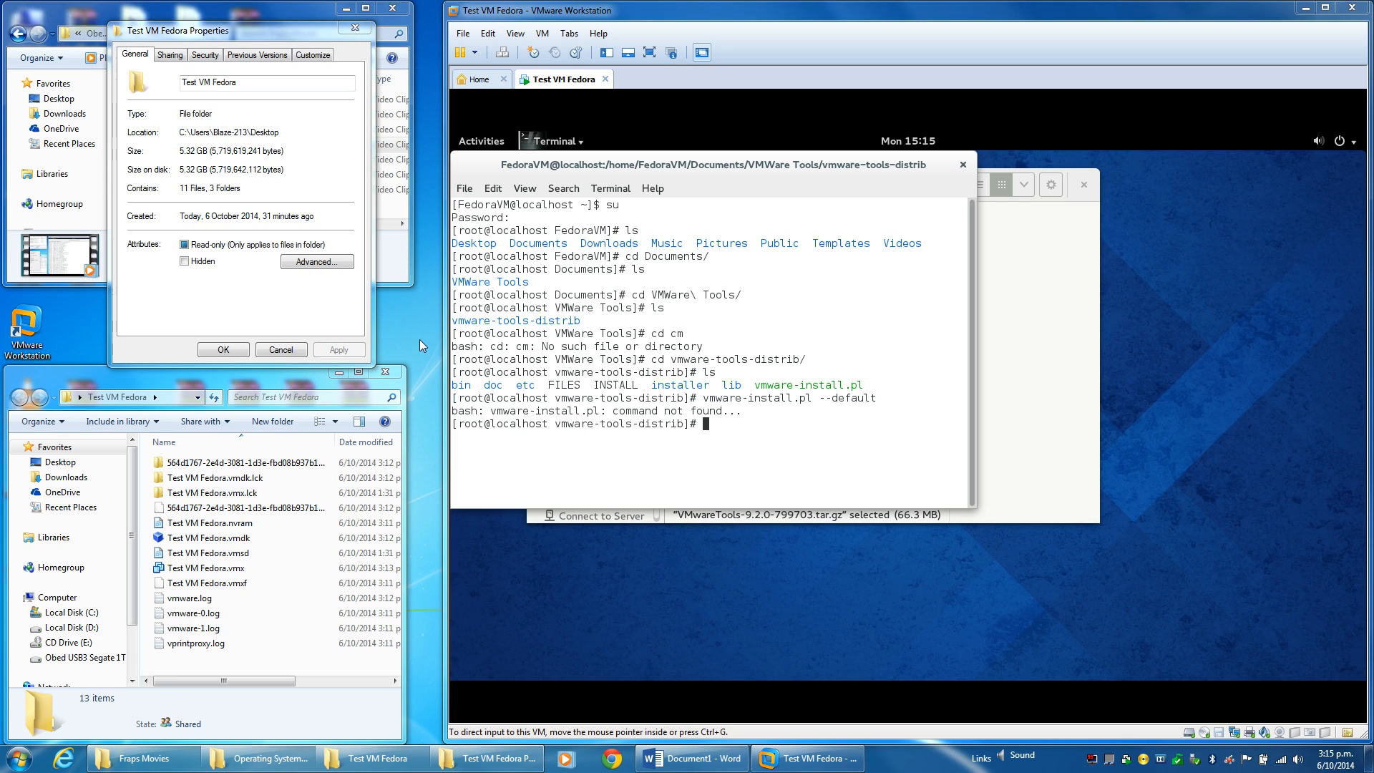
Browse Documents > VMWare Tools > vmware-tools-distrib in Files and view vmware-install.pl in gedit.
left_click(998, 276)
left_click(585, 282)
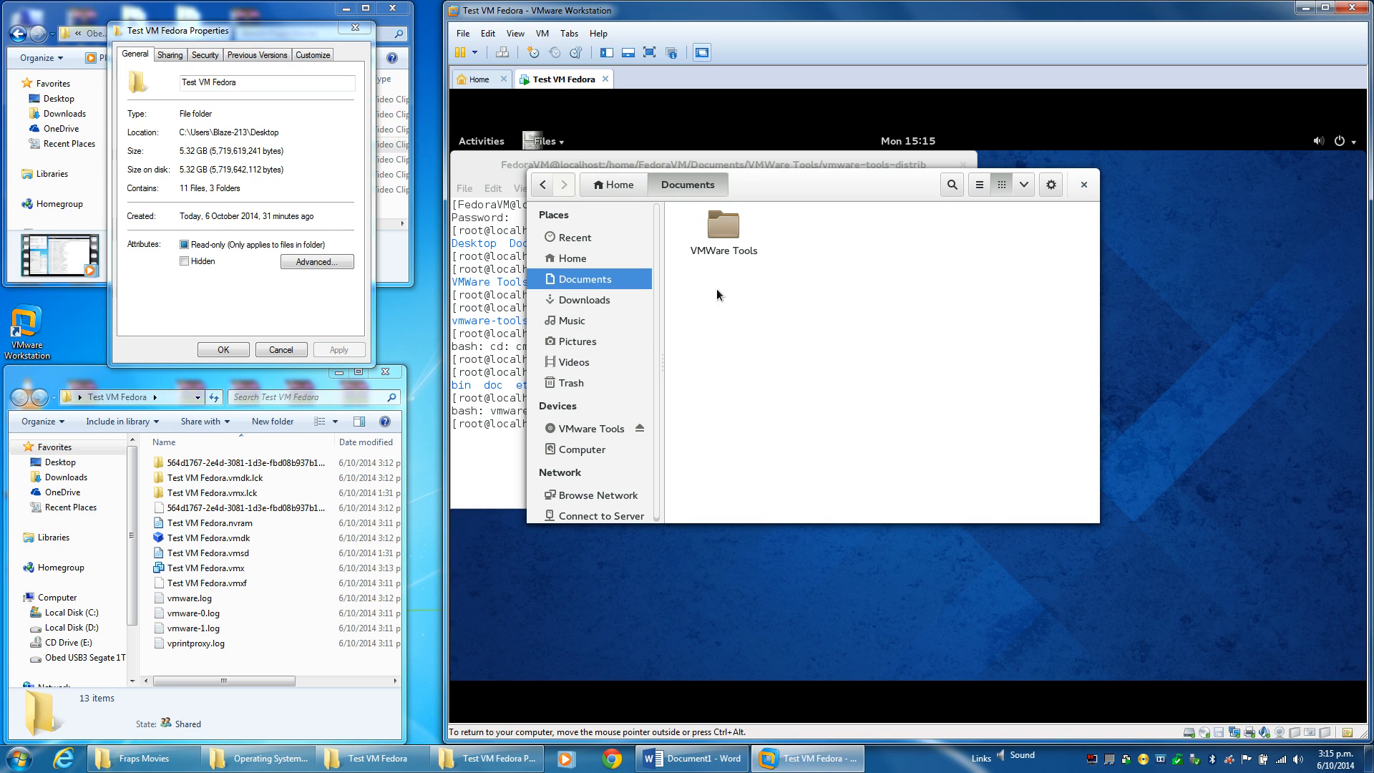
double_click(725, 228)
double_click(728, 225)
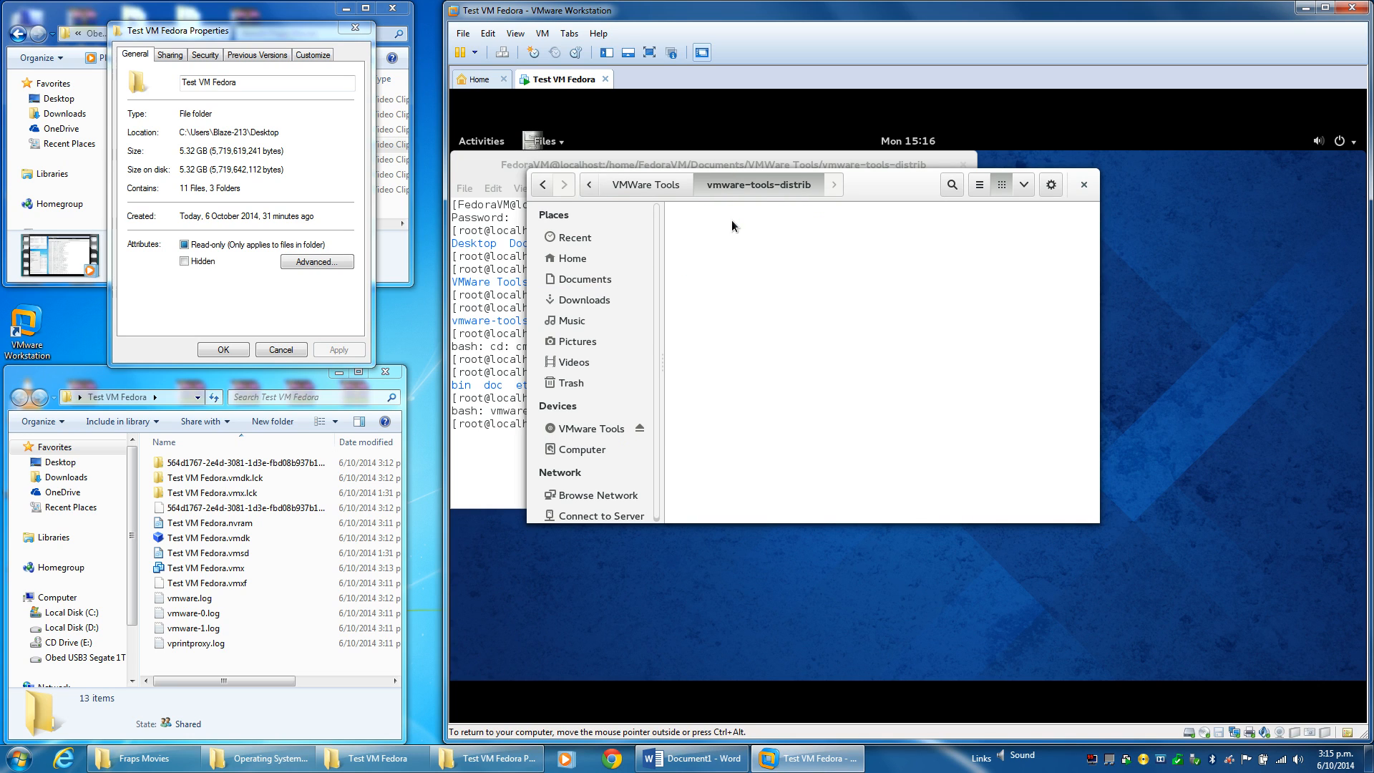
double_click(834, 342)
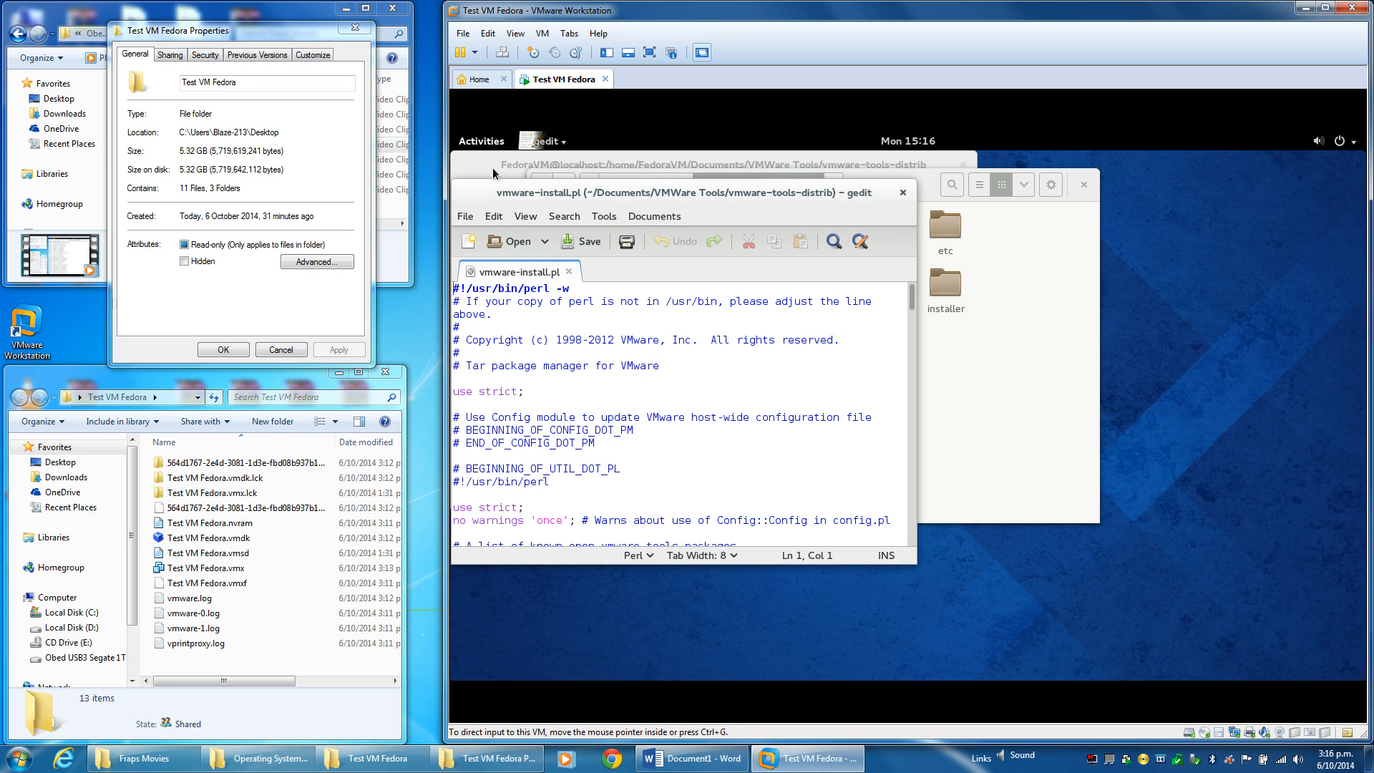
left_click(902, 193)
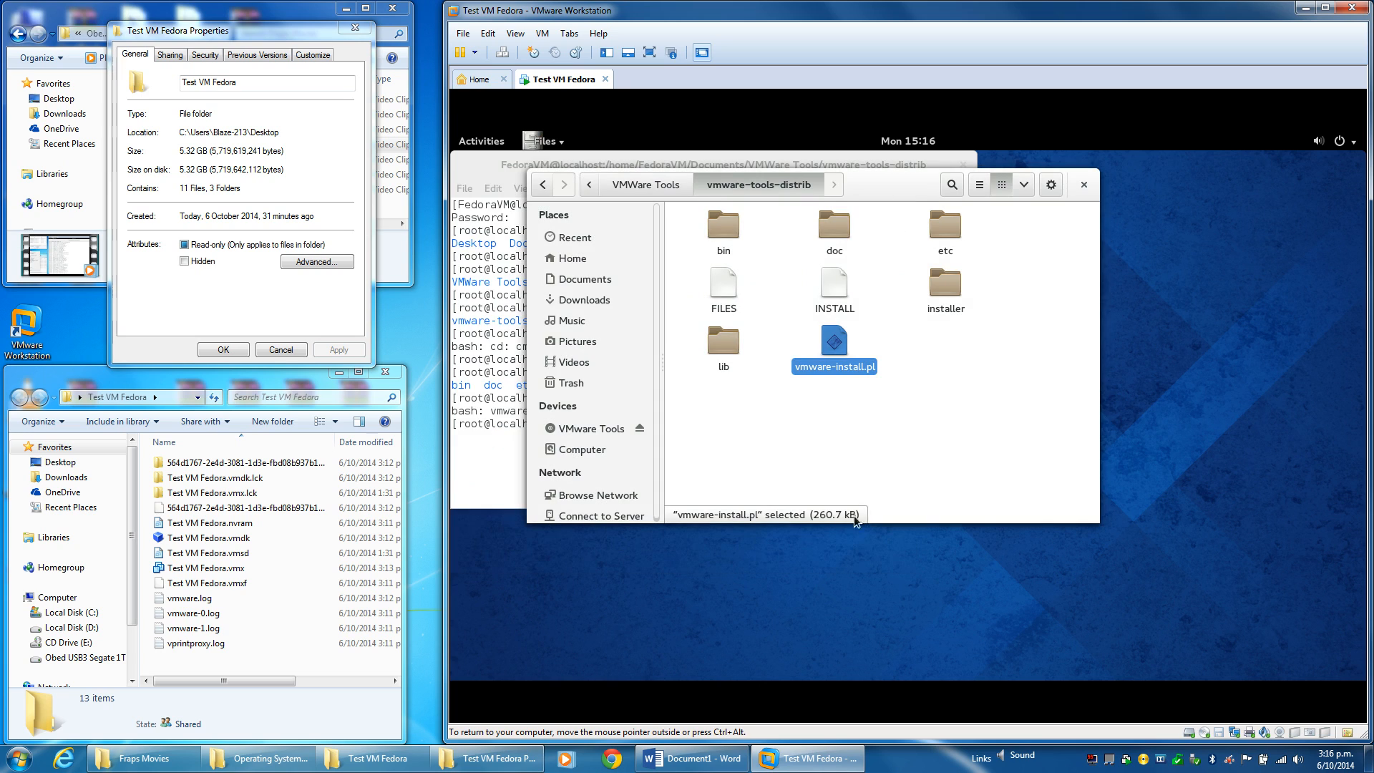
left_click(504, 441)
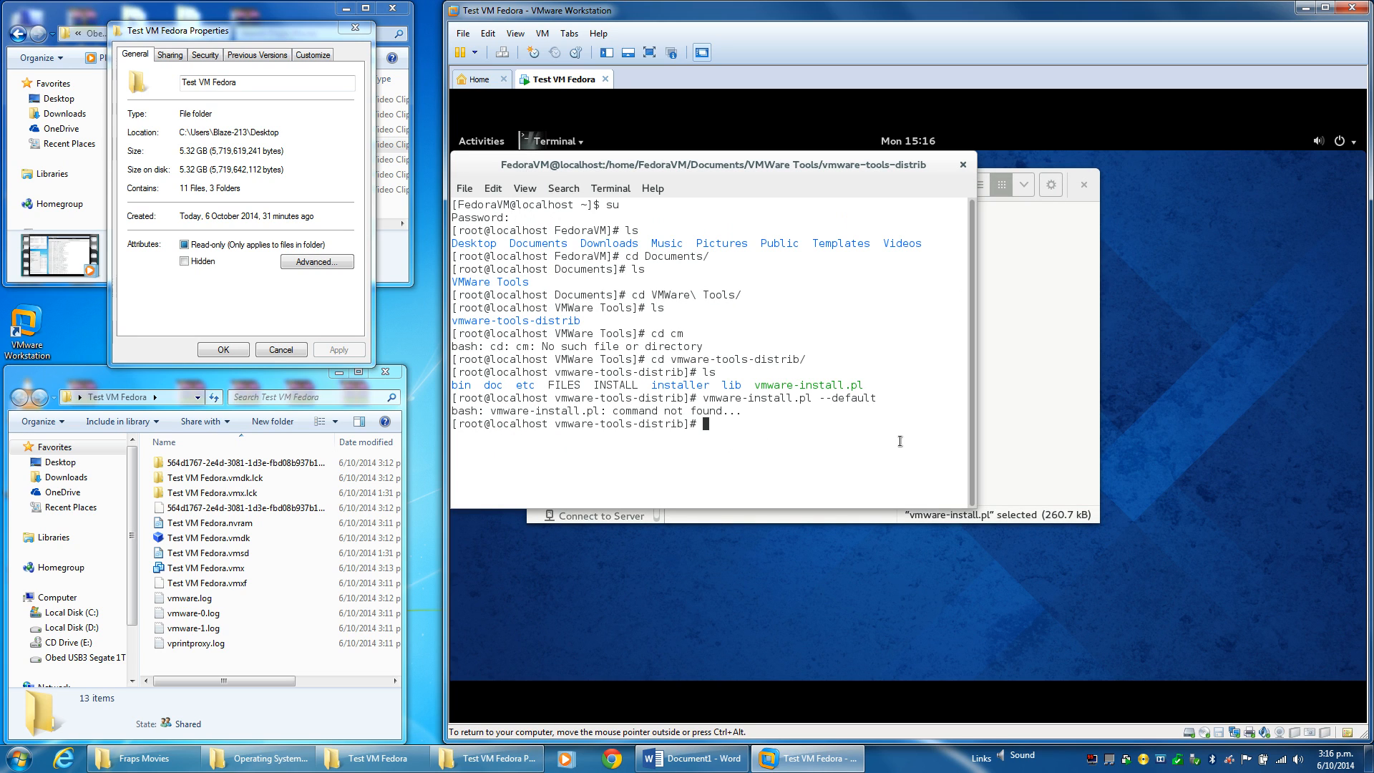
Try running 'su ?' and 'su?' in the root terminal.
type("su insta")
key("BackSpace")
key("BackSpace")
key("BackSpace")
key("BackSpace")
key("BackSpace")
type("?")
key("Return")
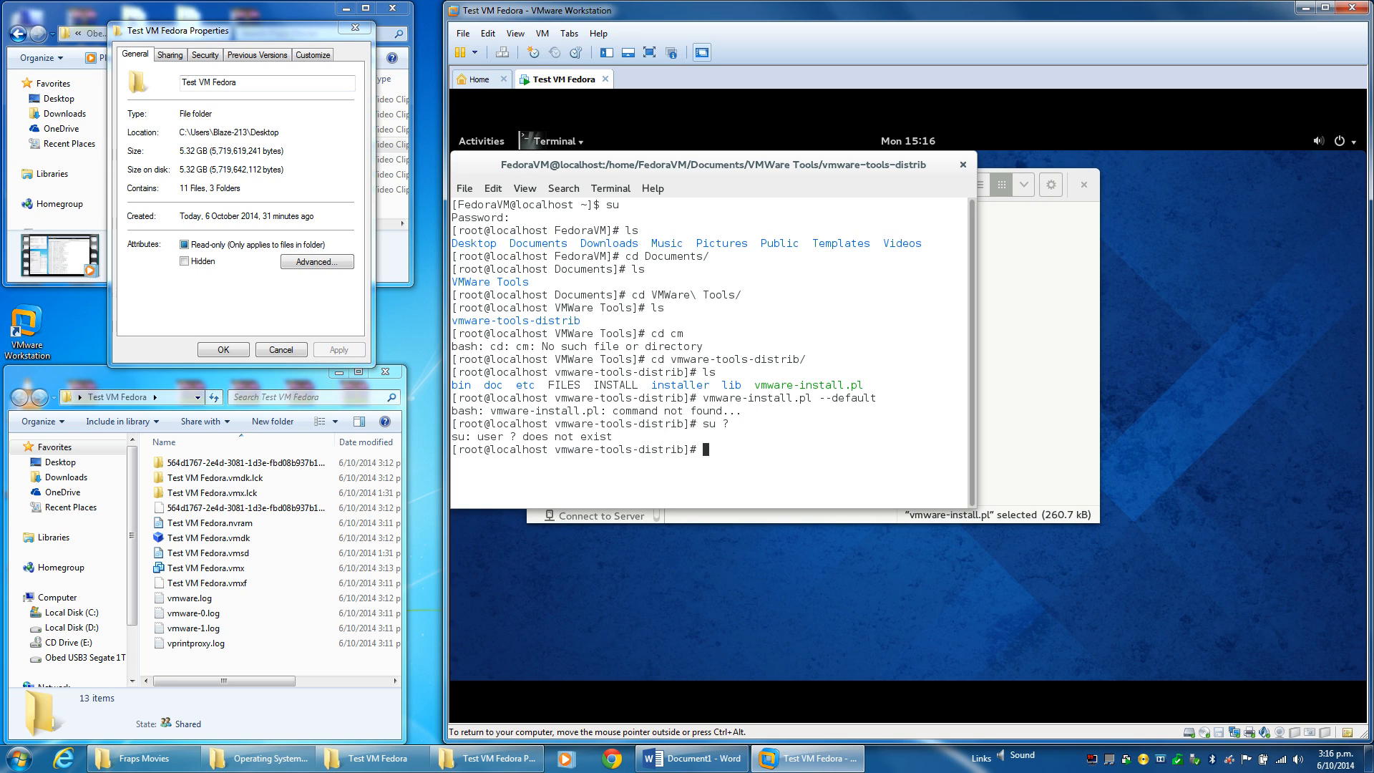
type("su?")
key("Return")
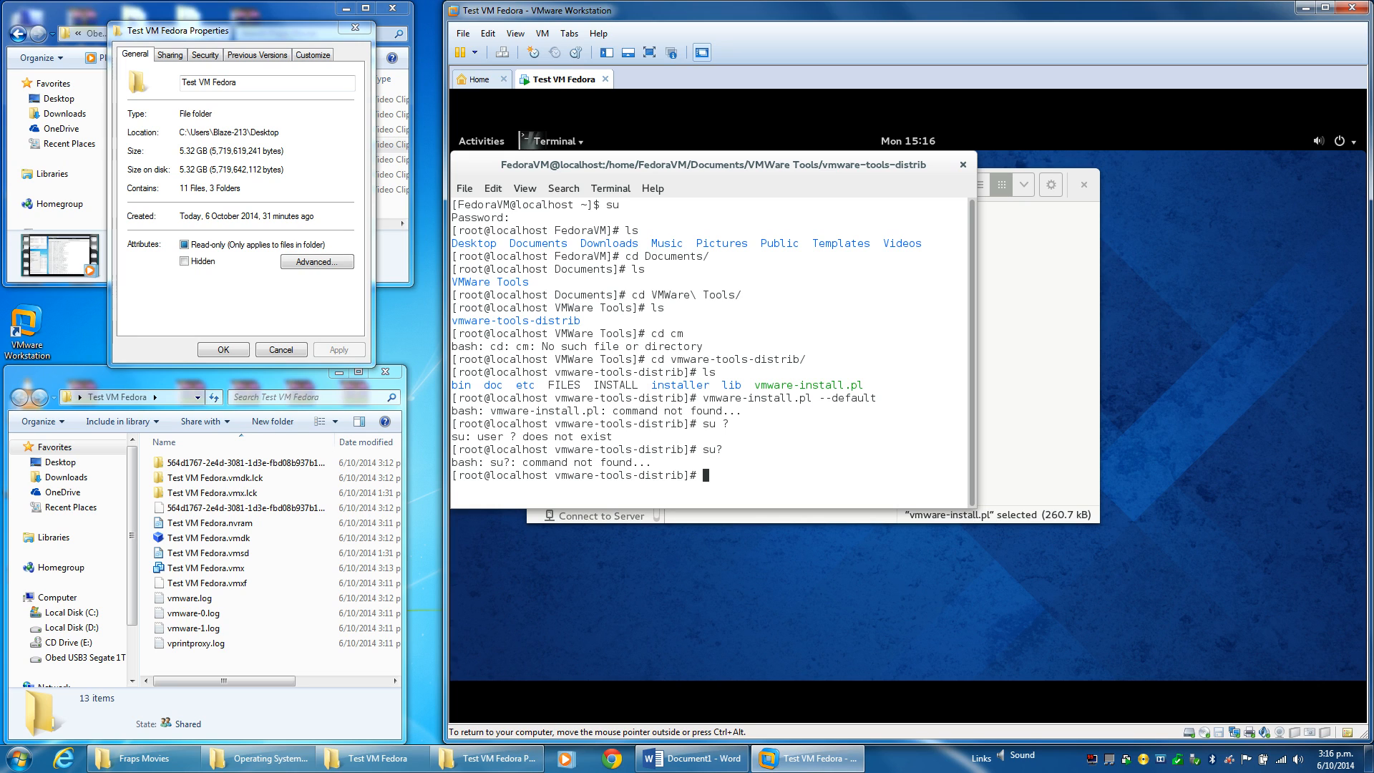
Run yum vmware-install.pl --defaults, then again without --defaults.
type("su insta")
key("BackSpace")
key("BackSpace")
key("BackSpace")
key("BackSpace")
key("BackSpace")
key("BackSpace")
key("BackSpace")
key("BackSpace")
type("yum vmware-install.pl --defaults")
key("Return")
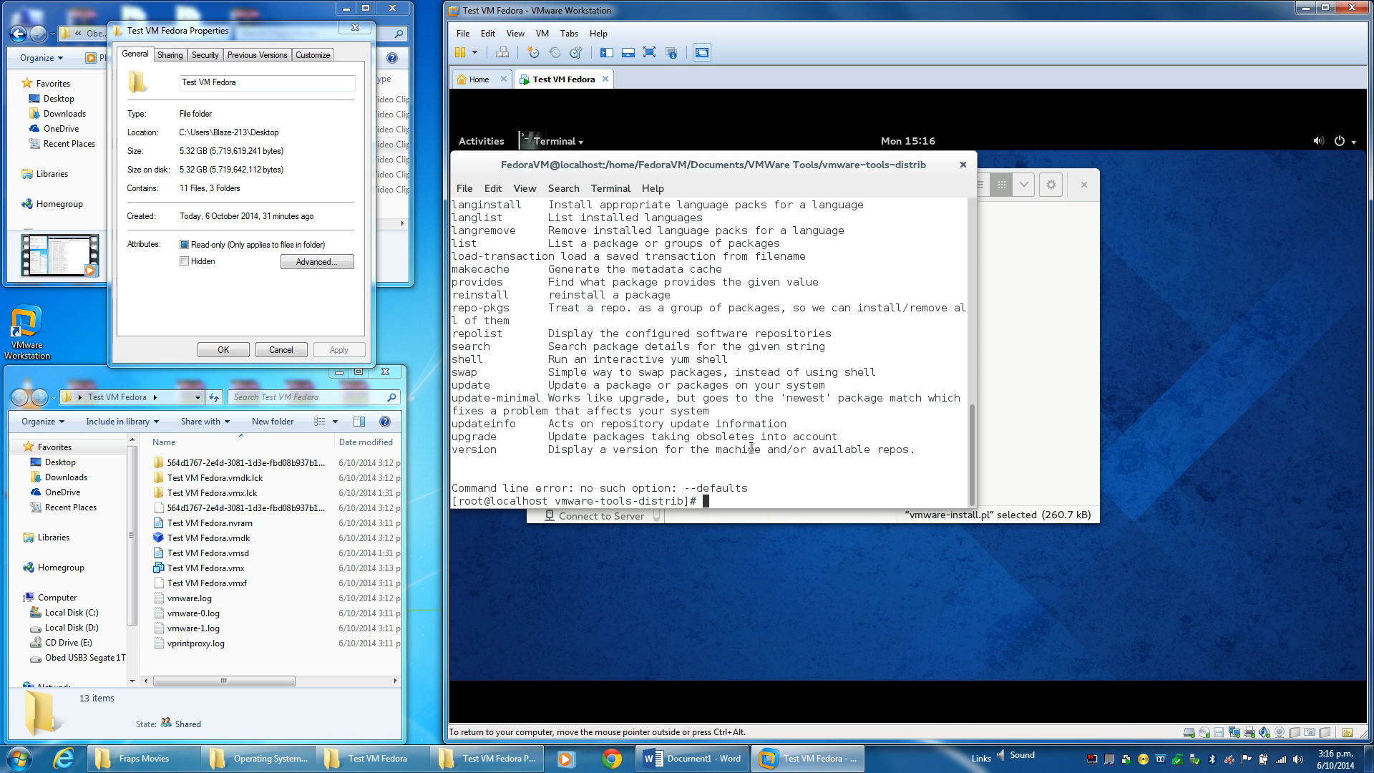
scroll(749, 445, "up", 1)
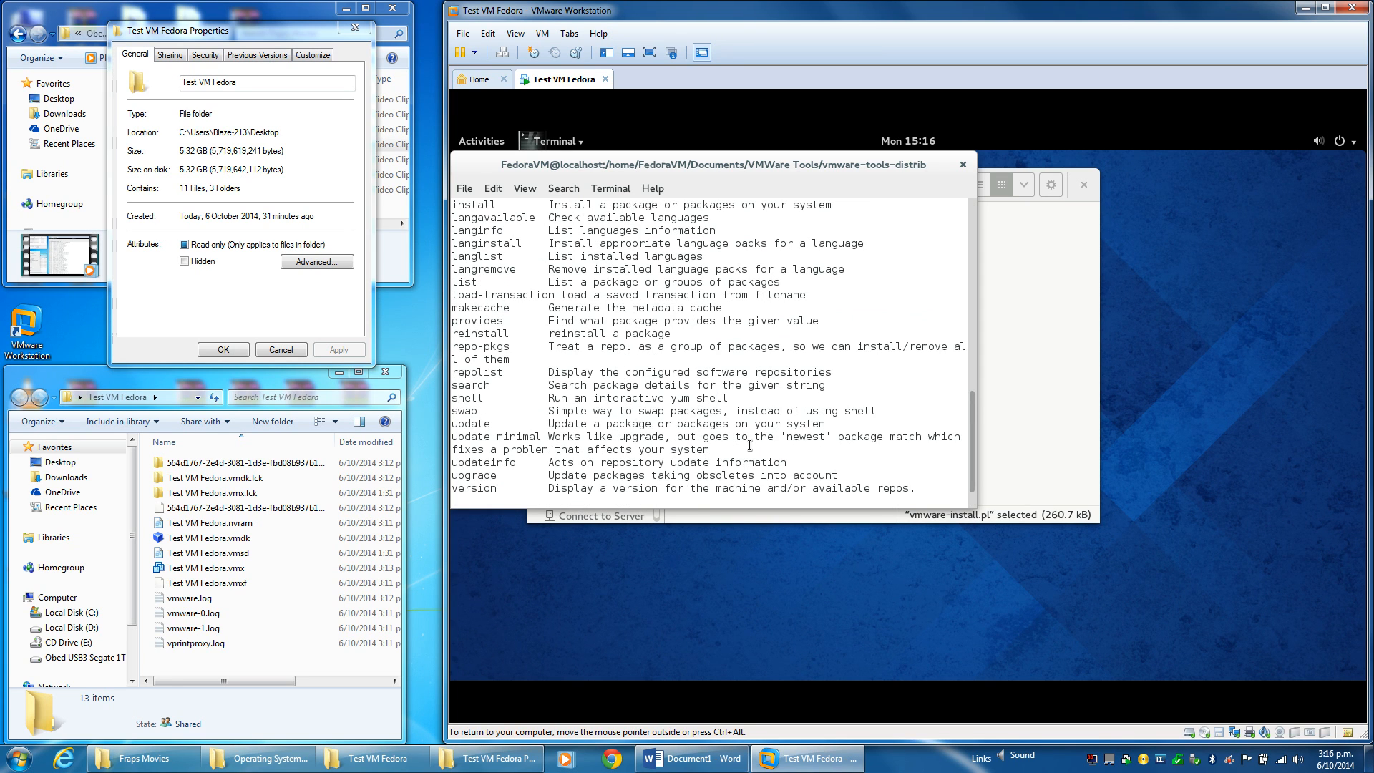
scroll(749, 445, "up", 10)
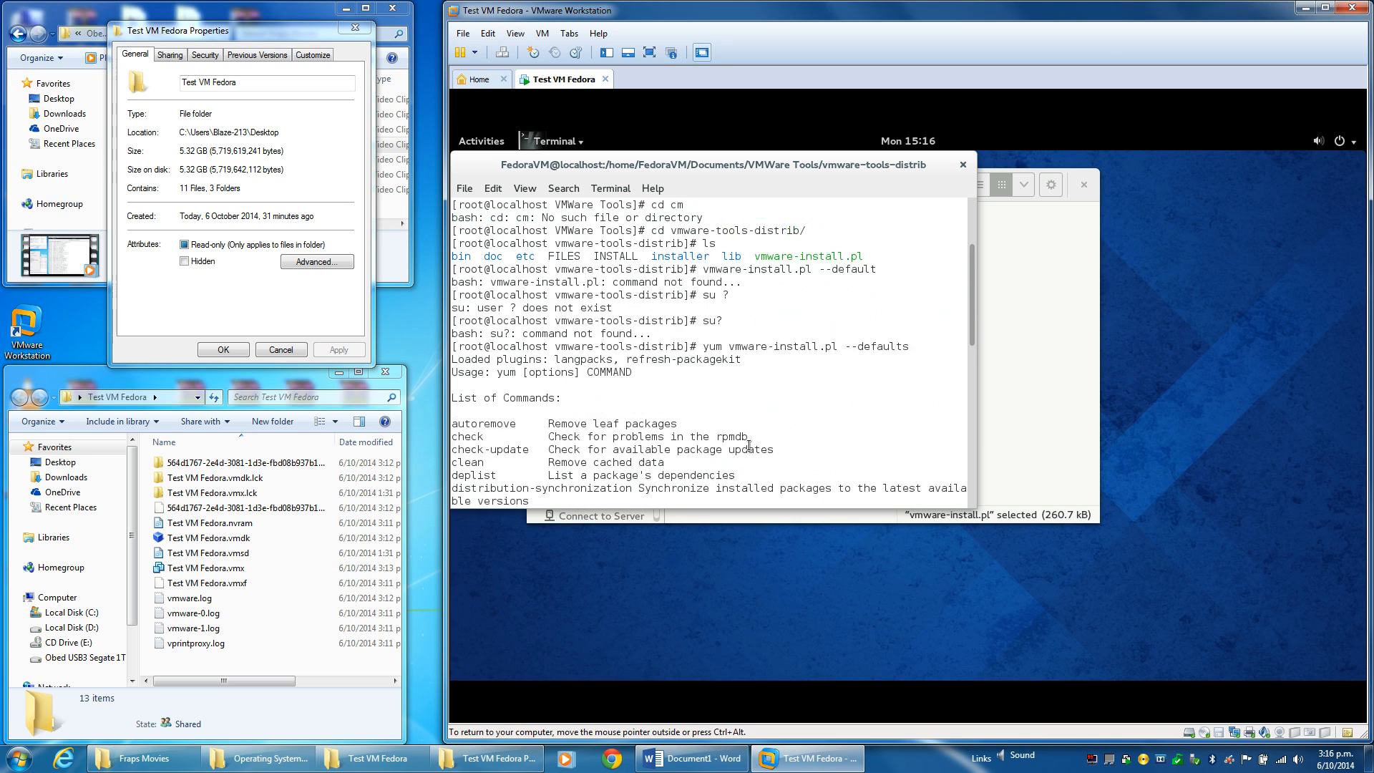
scroll(749, 445, "down", 11)
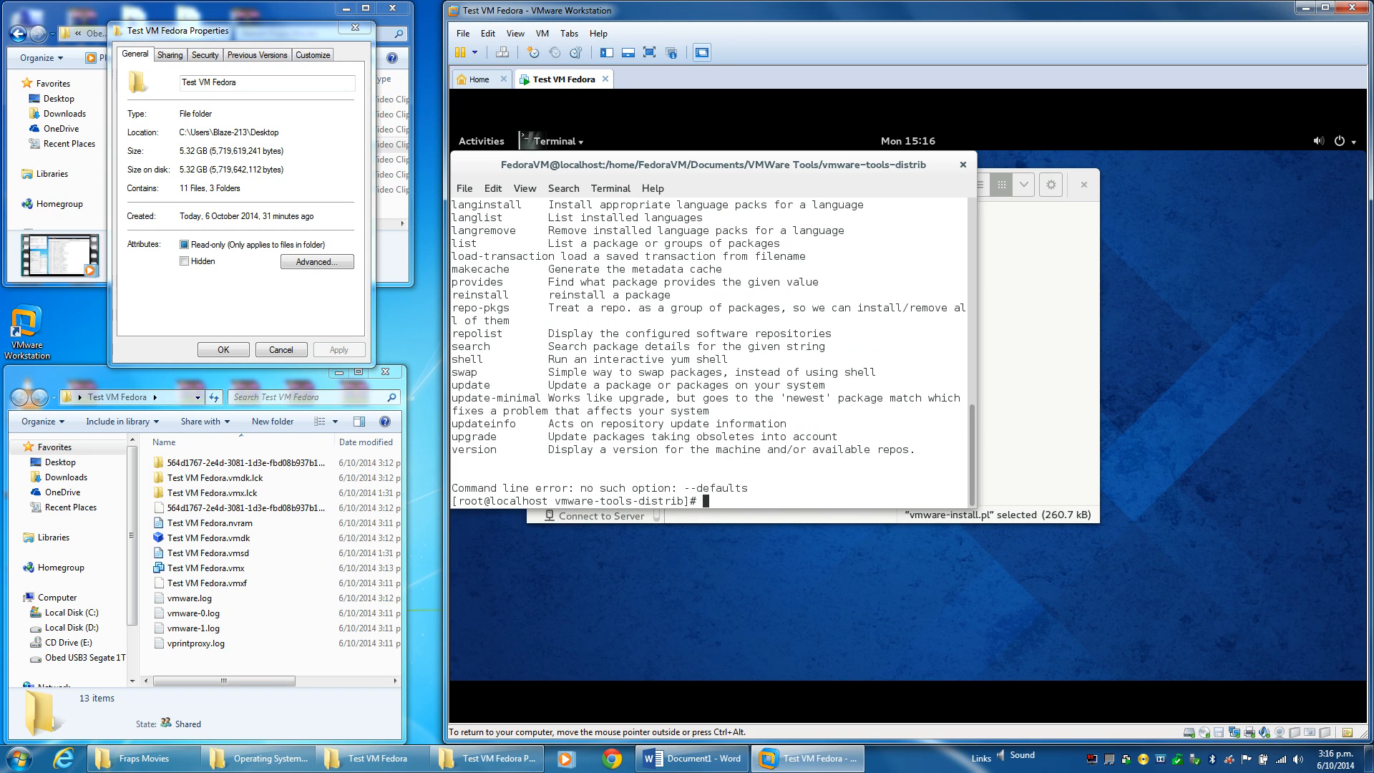
key("Up")
key("BackSpace")
key("BackSpace")
key("BackSpace")
key("BackSpace")
key("BackSpace")
key("BackSpace")
key("BackSpace")
key("BackSpace")
key("BackSpace")
key("BackSpace")
key("Return")
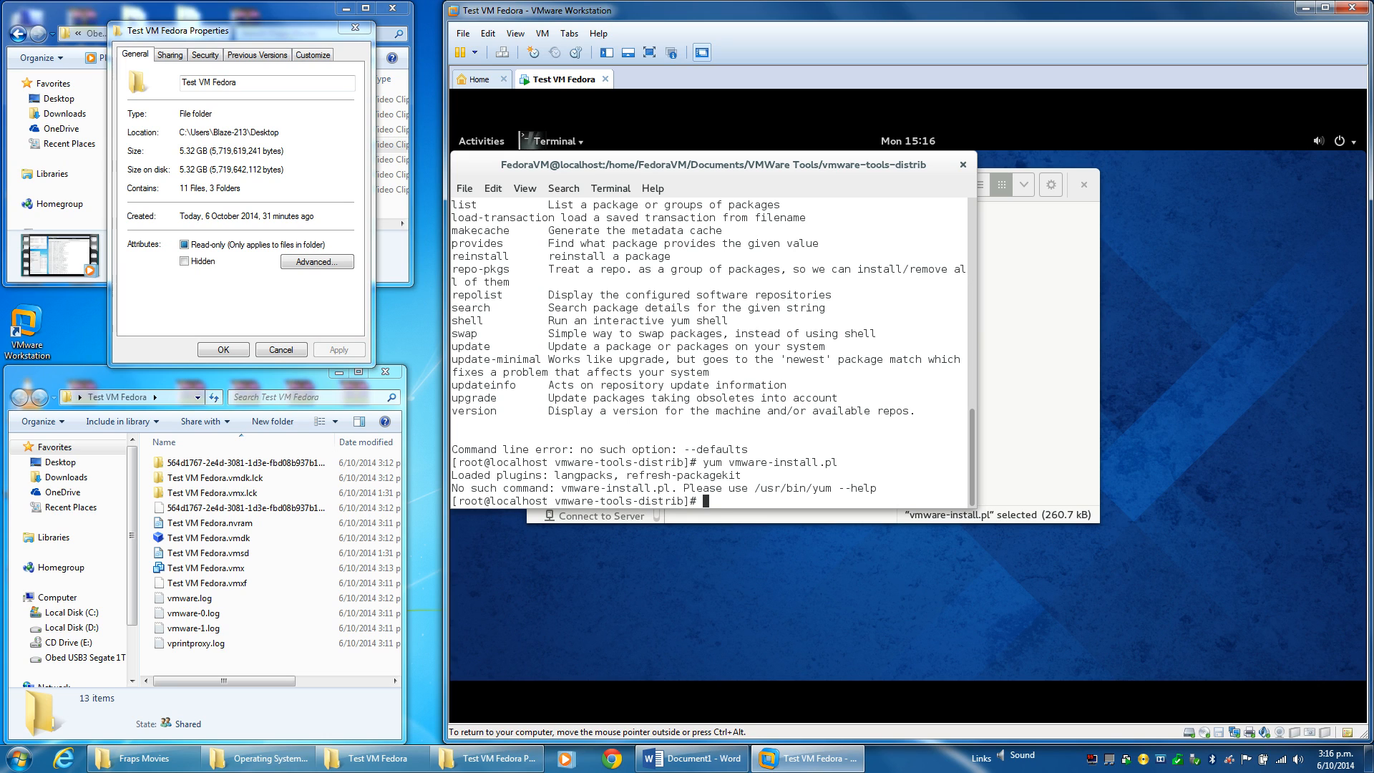
Run yum install vmware-install.pl --defaults, then yum install vmware-install.pl.
type("yum")
key("BackSpace")
key("BackSpace")
key("BackSpace")
key("Up")
key("Up")
key("Left")
key("Left")
key("Left")
key("Left")
key("Left")
key("Left")
key("Left")
key("Left")
key("Left")
key("Left")
key("Left")
key("Left")
key("Left")
key("Left")
key("Left")
key("Left")
key("Left")
key("Left")
key("Left")
key("Left")
key("Right")
key("Right")
type("install")
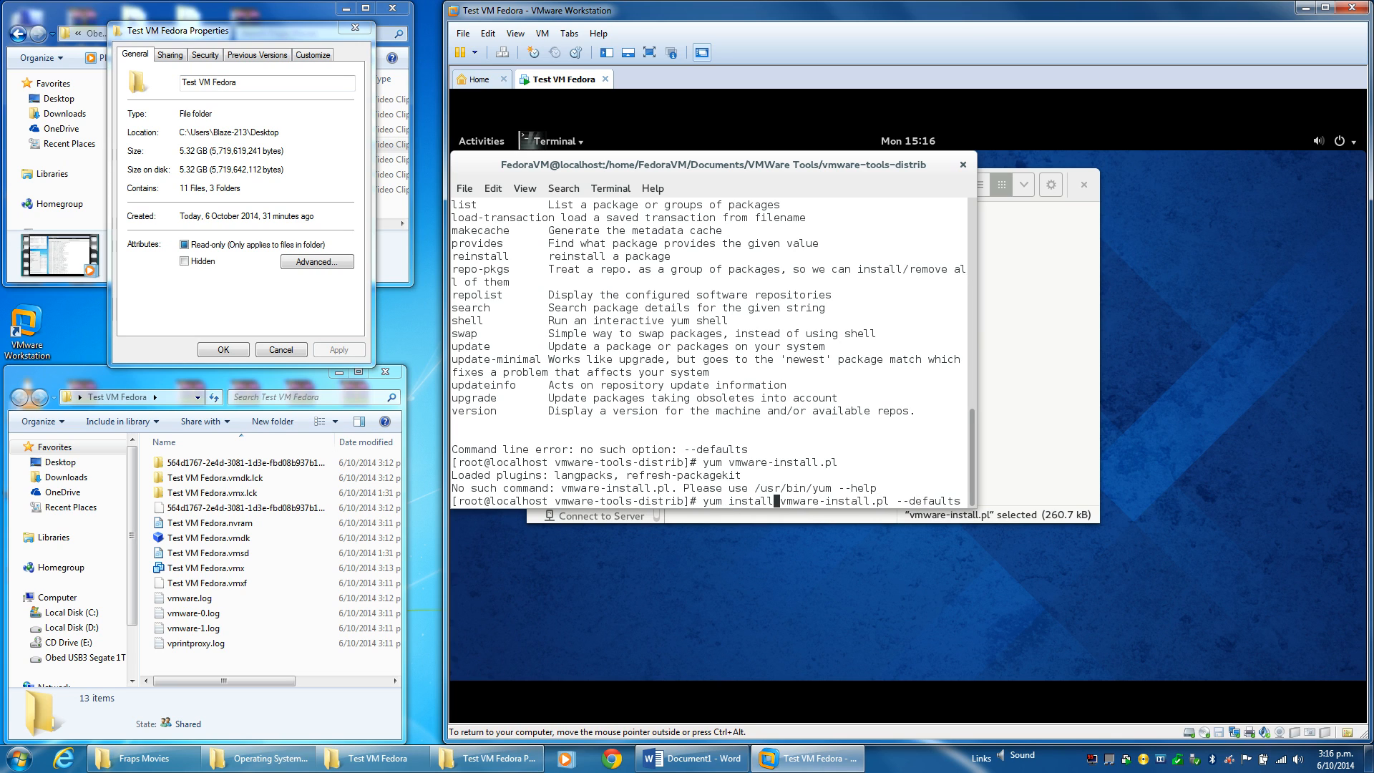
key("Return")
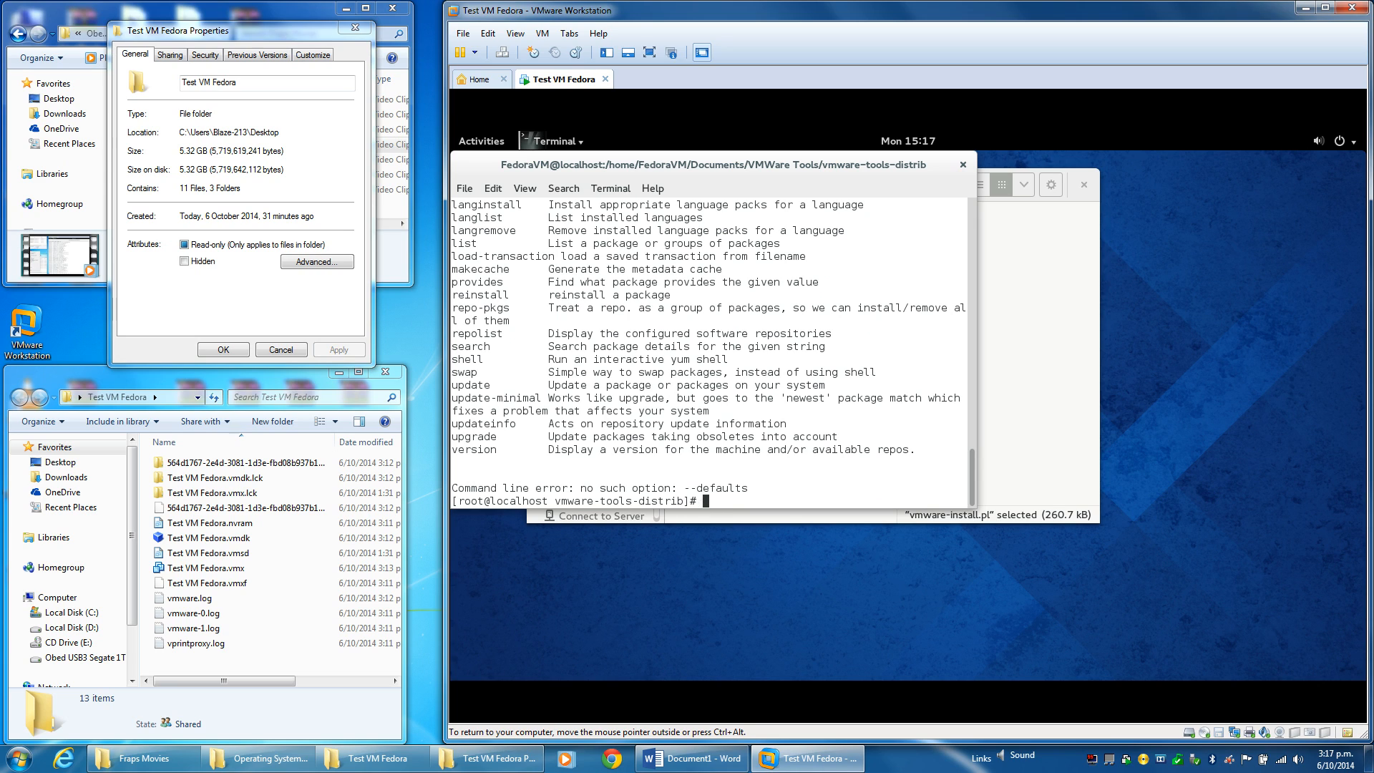
key("Up")
key("BackSpace")
key("BackSpace")
key("BackSpace")
key("BackSpace")
key("BackSpace")
key("BackSpace")
key("BackSpace")
key("BackSpace")
key("BackSpace")
key("BackSpace")
key("BackSpace")
key("BackSpace")
type("l")
key("Return")
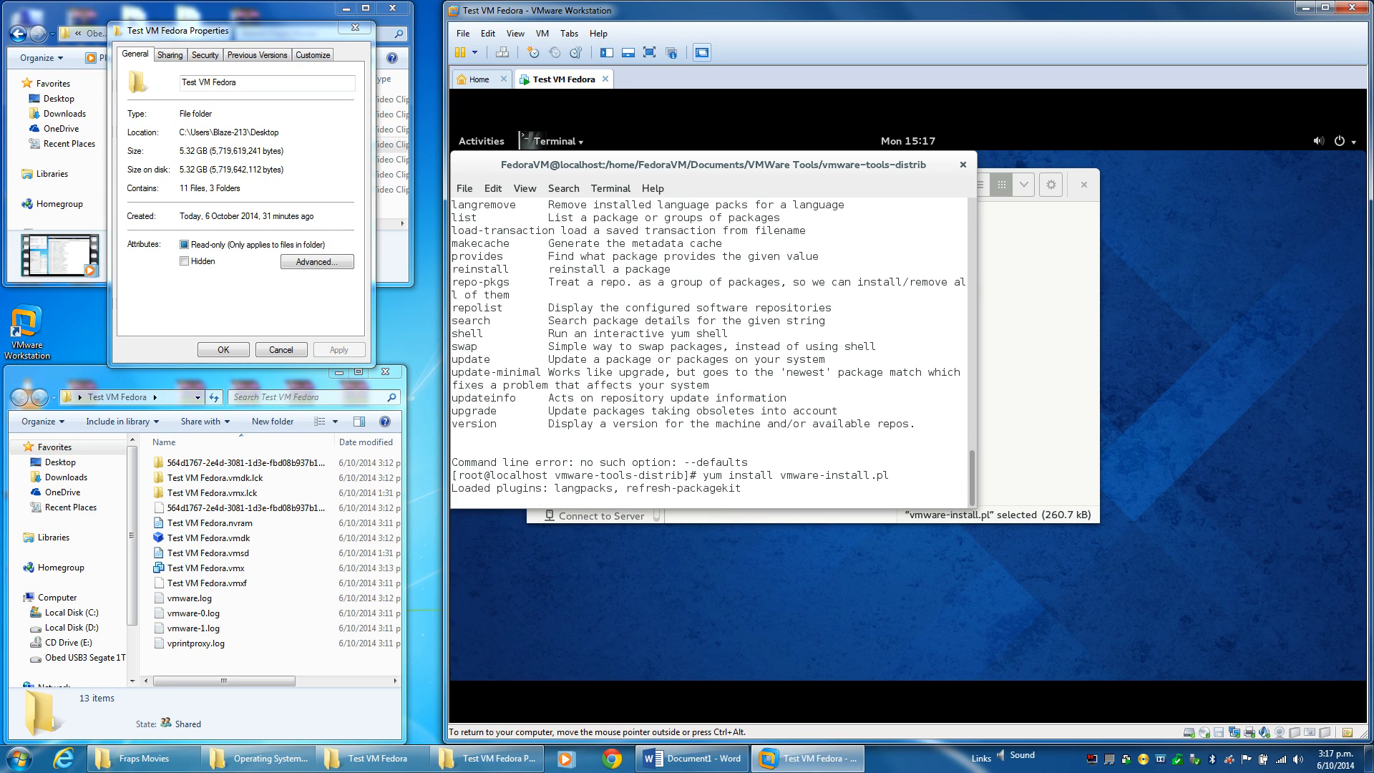
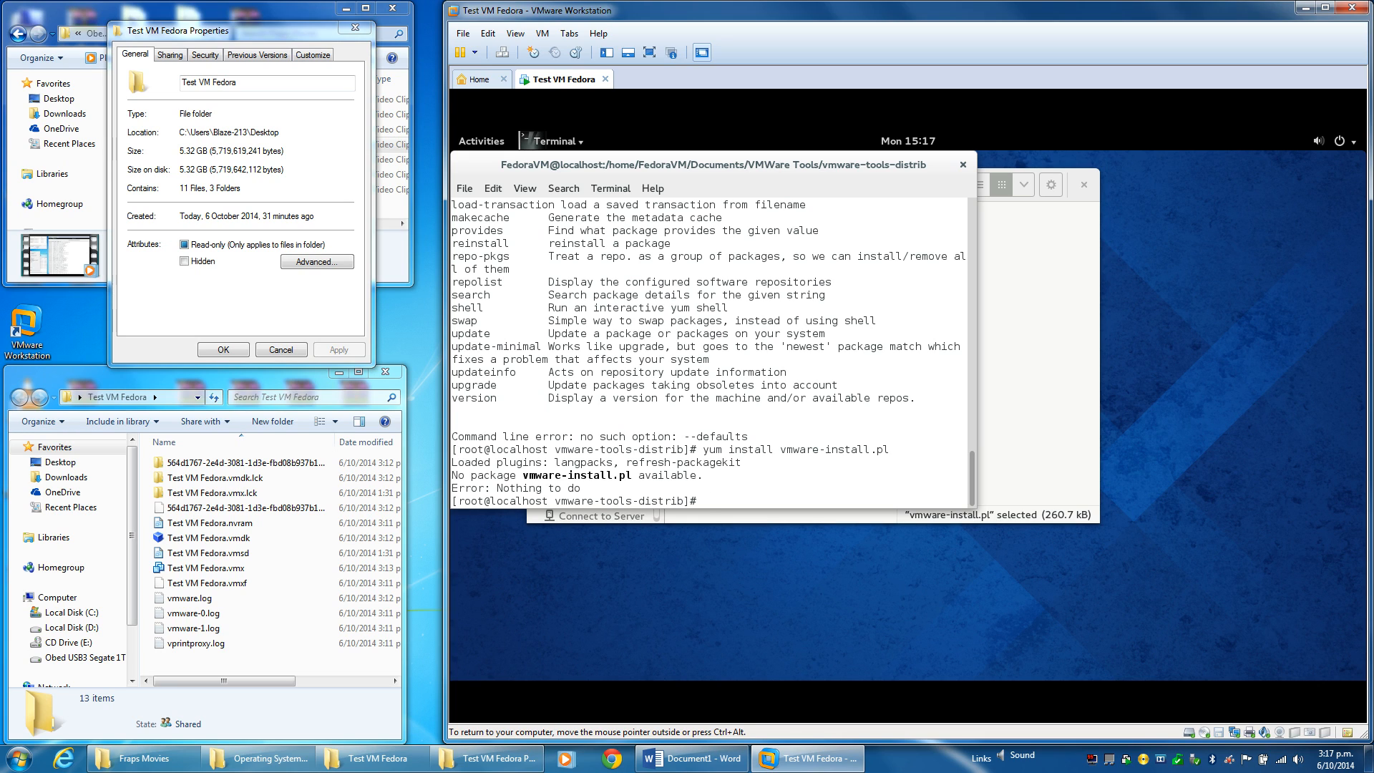
Move up with cd.. and list contents, then return to root's home (anaconda-ks.cfg) with cd and ls.
type("l")
key("BackSpace")
type("cd..")
key("Return")
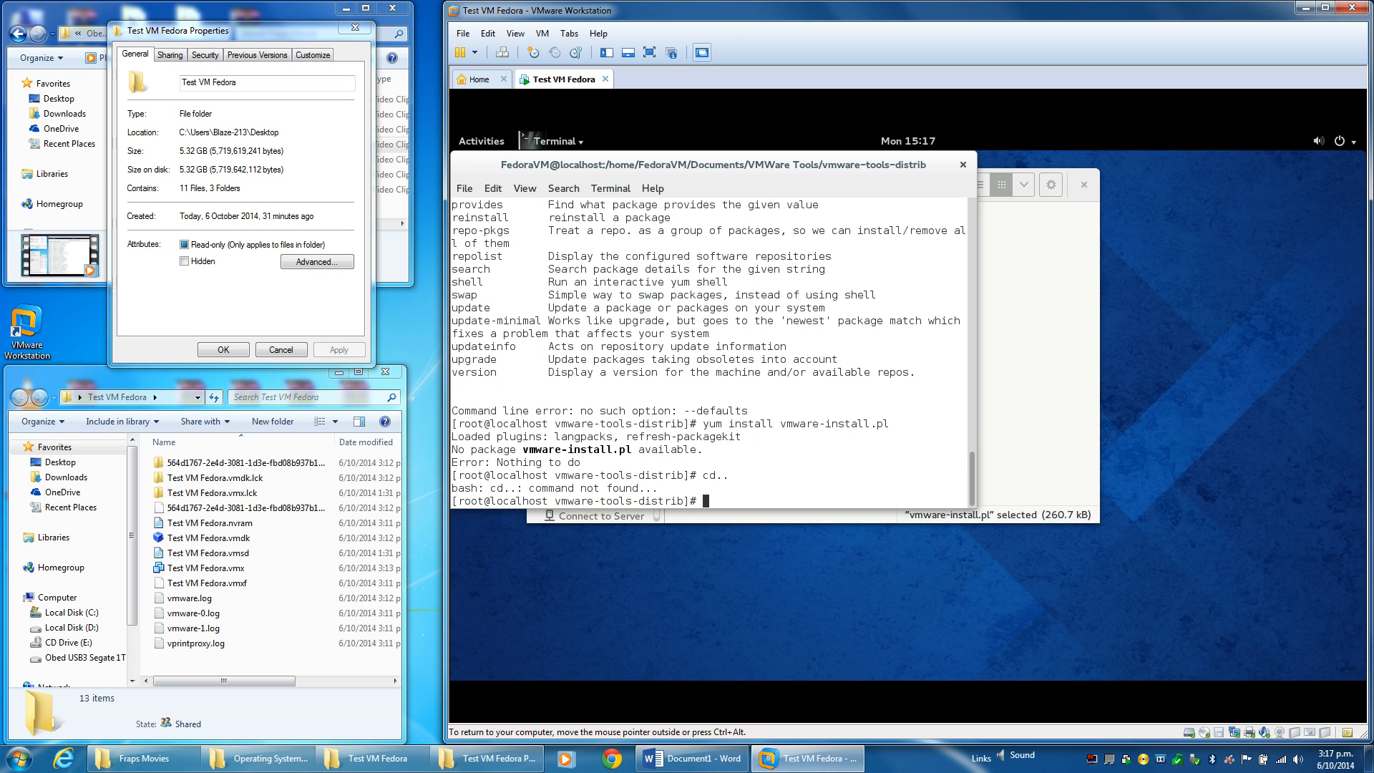
type("ls")
key("Return")
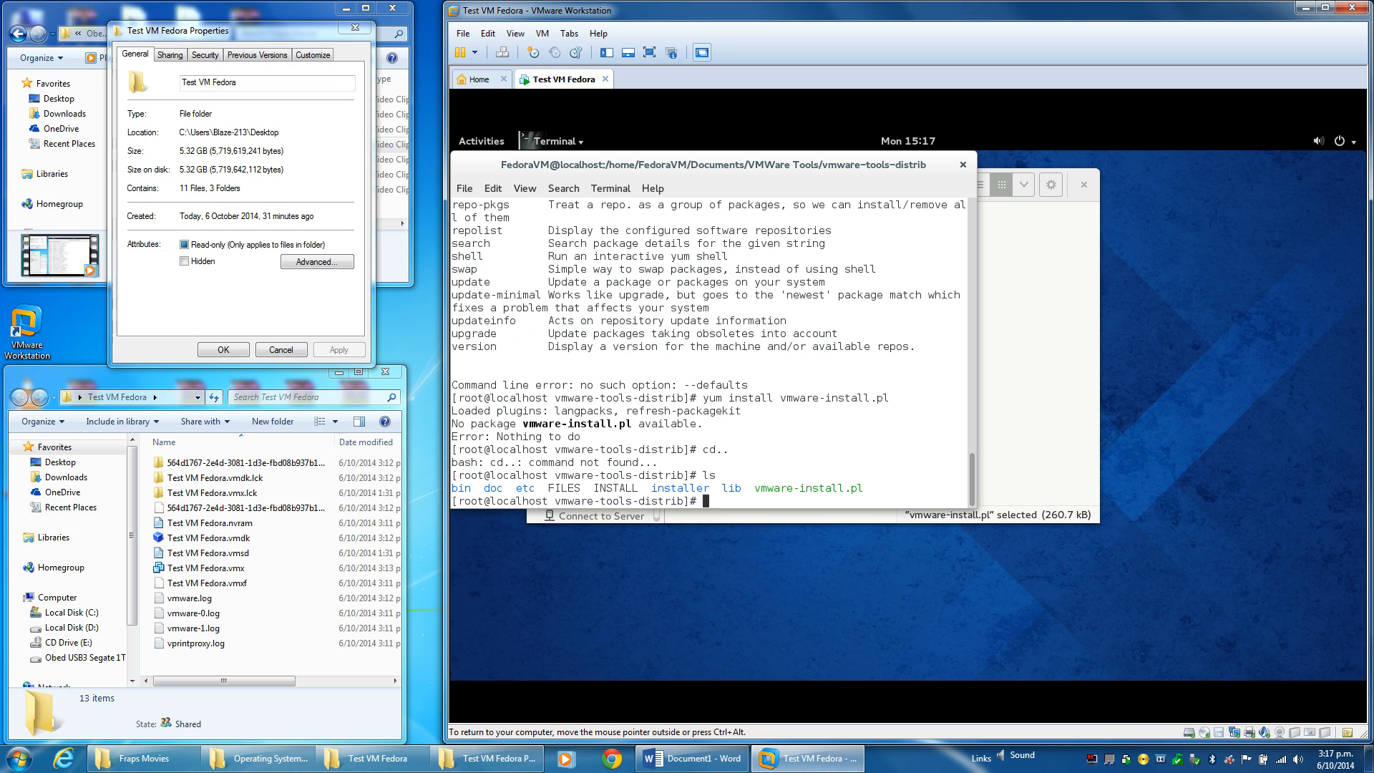
type("cd..")
key("Return")
type("ls")
key("Return")
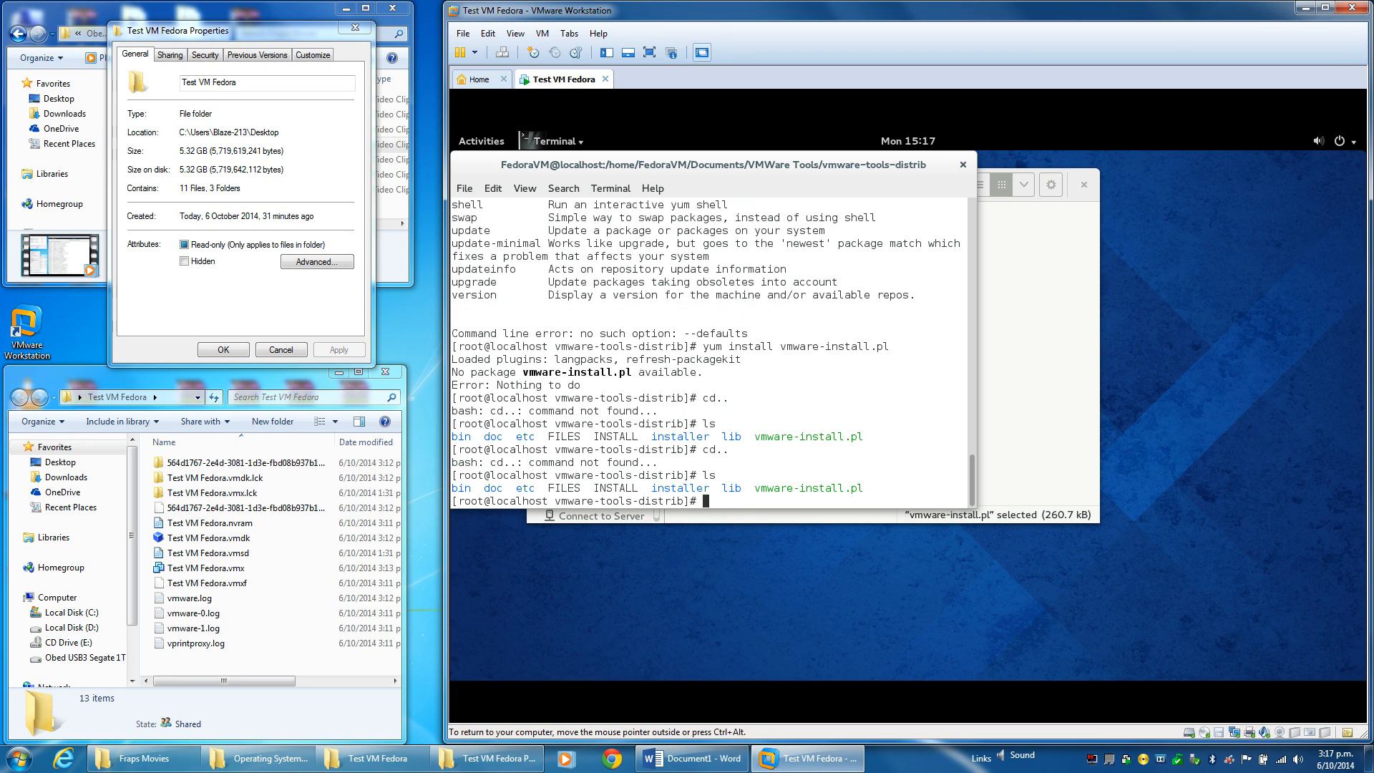
type("cd")
key("Return")
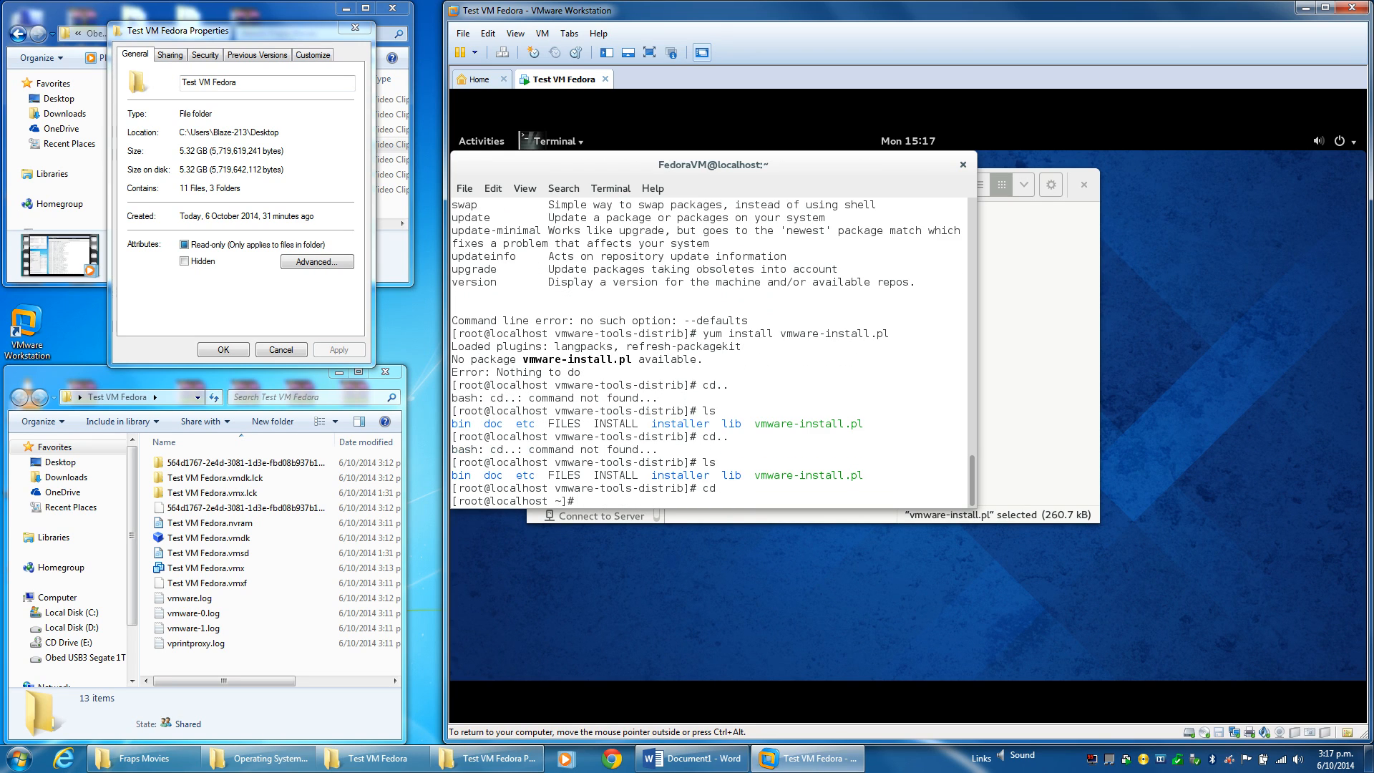
type("ls")
key("Return")
type("cd")
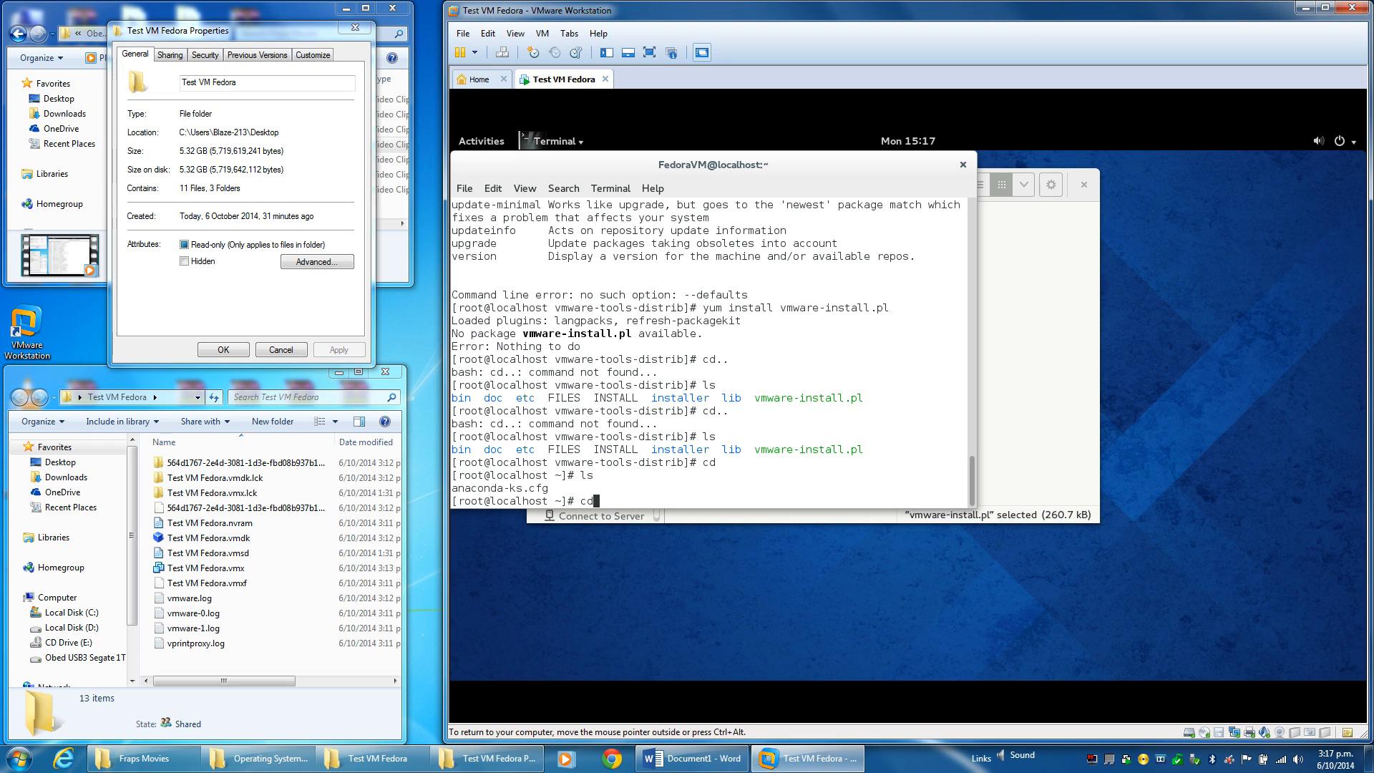
key("Return")
type("ls")
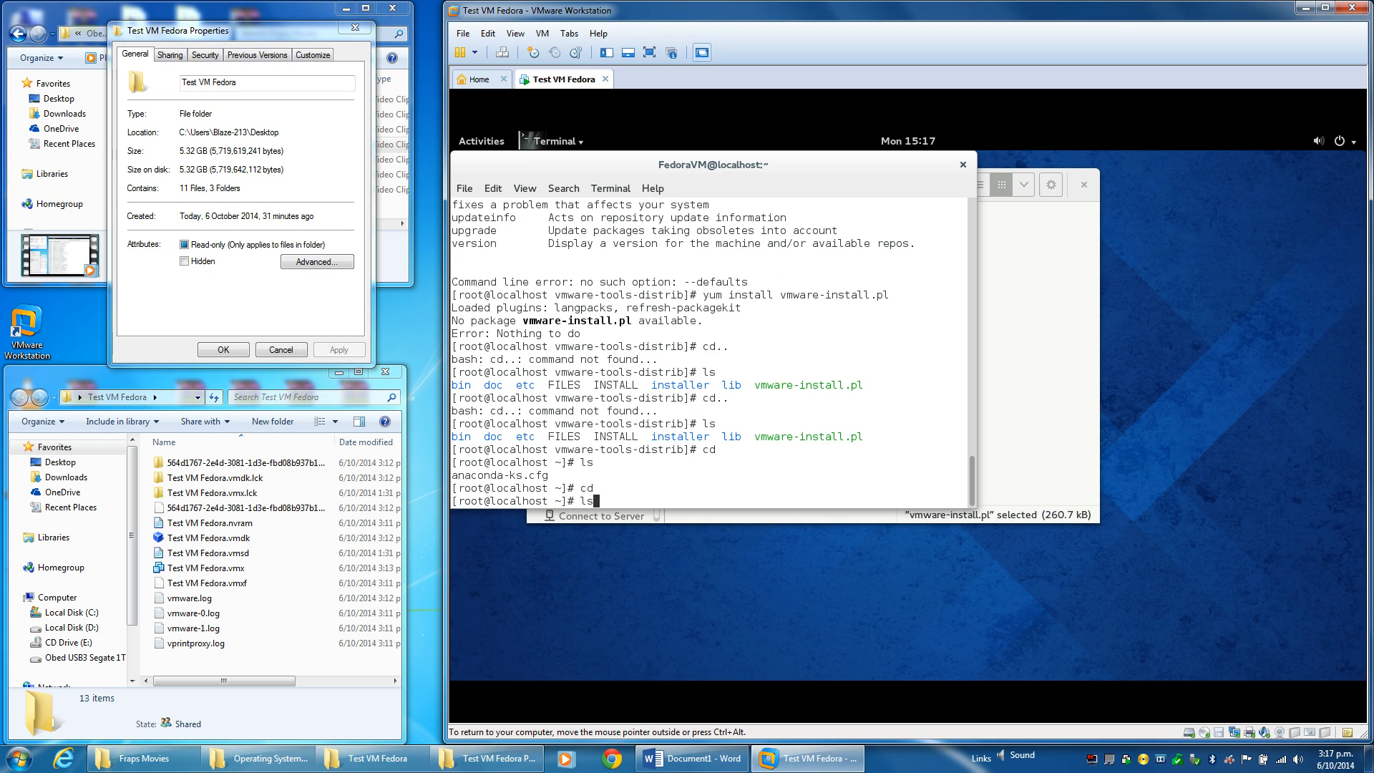
key("Return")
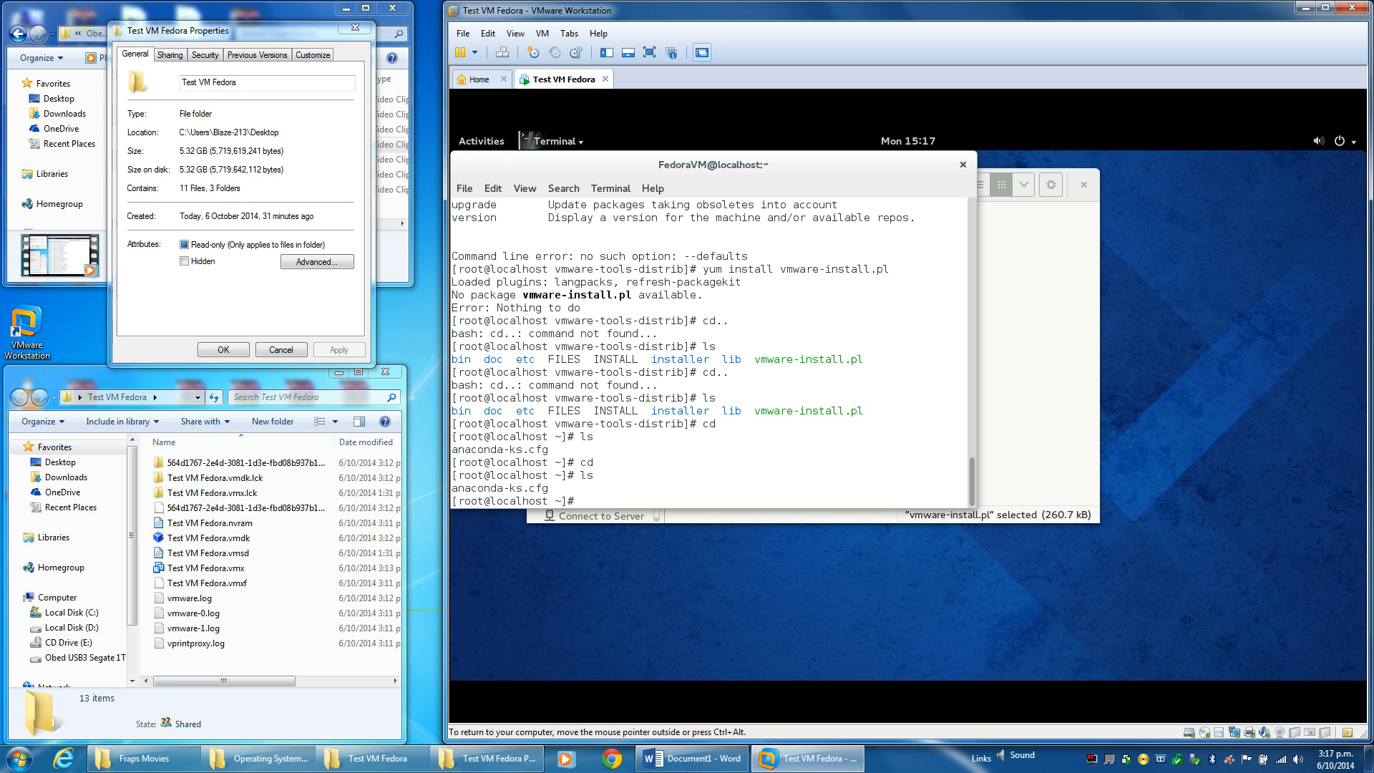
Try cd /Documents and cd ./Documents, both failing, then close the terminal.
type("cd /Documents")
key("Return")
key("Up")
key("Left")
key("Left")
key("Left")
key("Left")
key("Left")
key("Left")
key("Left")
key("Left")
key("Left")
key("Left")
key("Left")
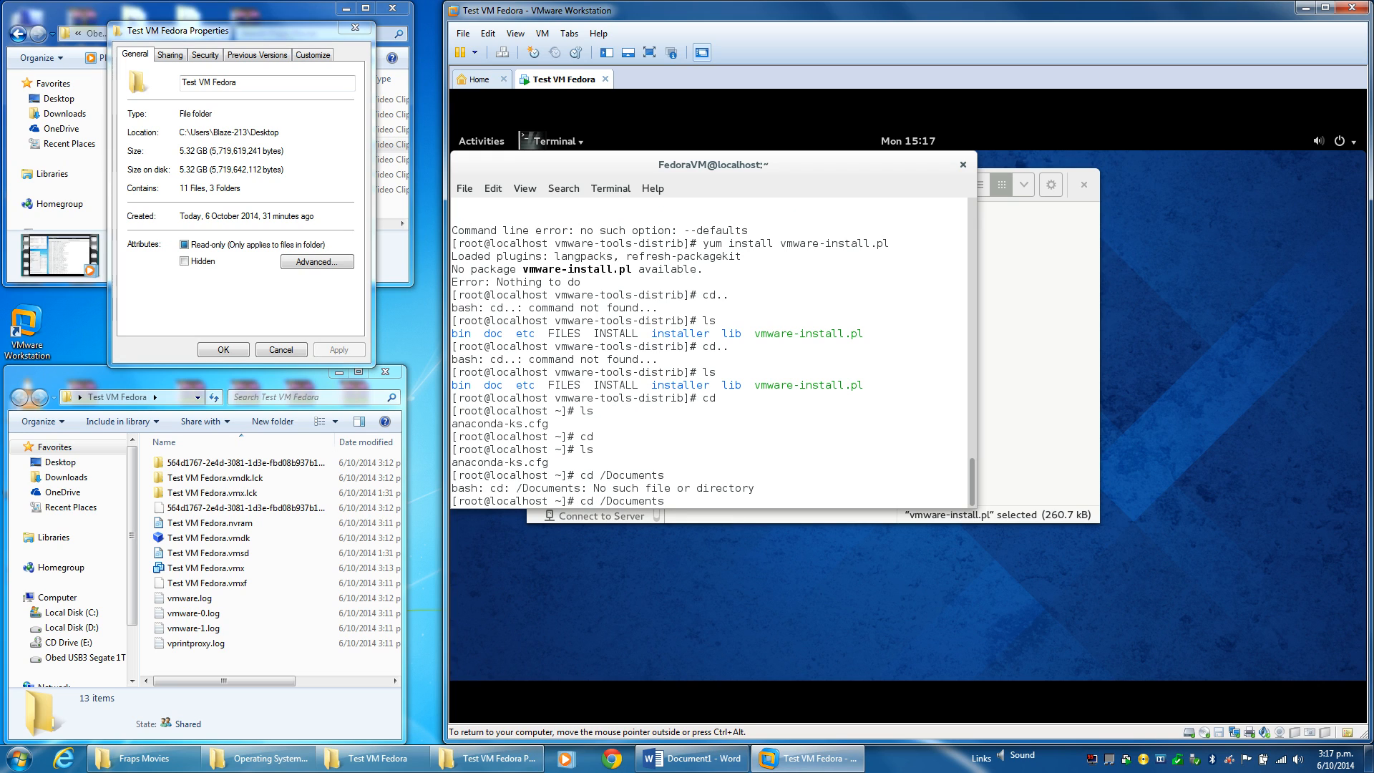
type(".")
key("BackSpace")
type(".")
key("Return")
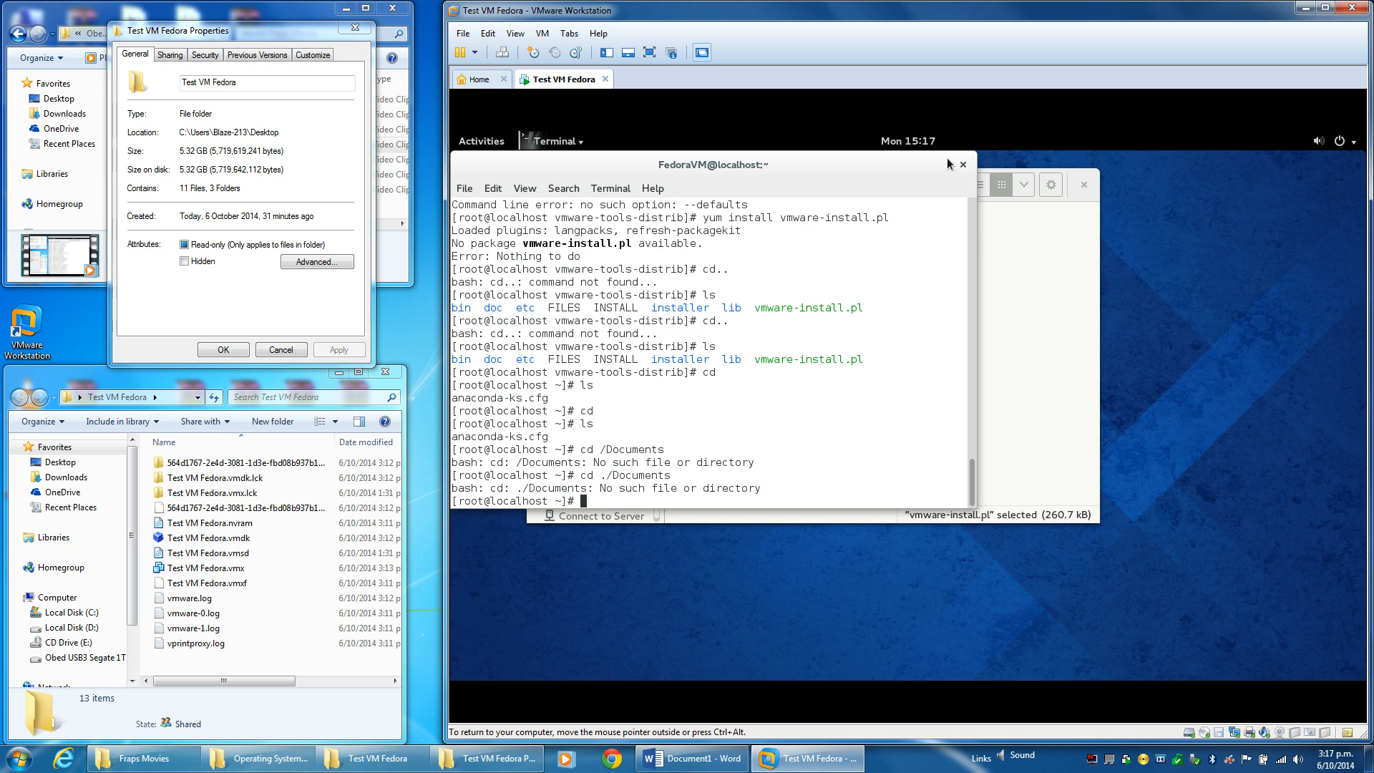
left_click(962, 166)
Confirm closing the terminal and browse back to the mounted VMware Tools disc in Files.
left_click(883, 372)
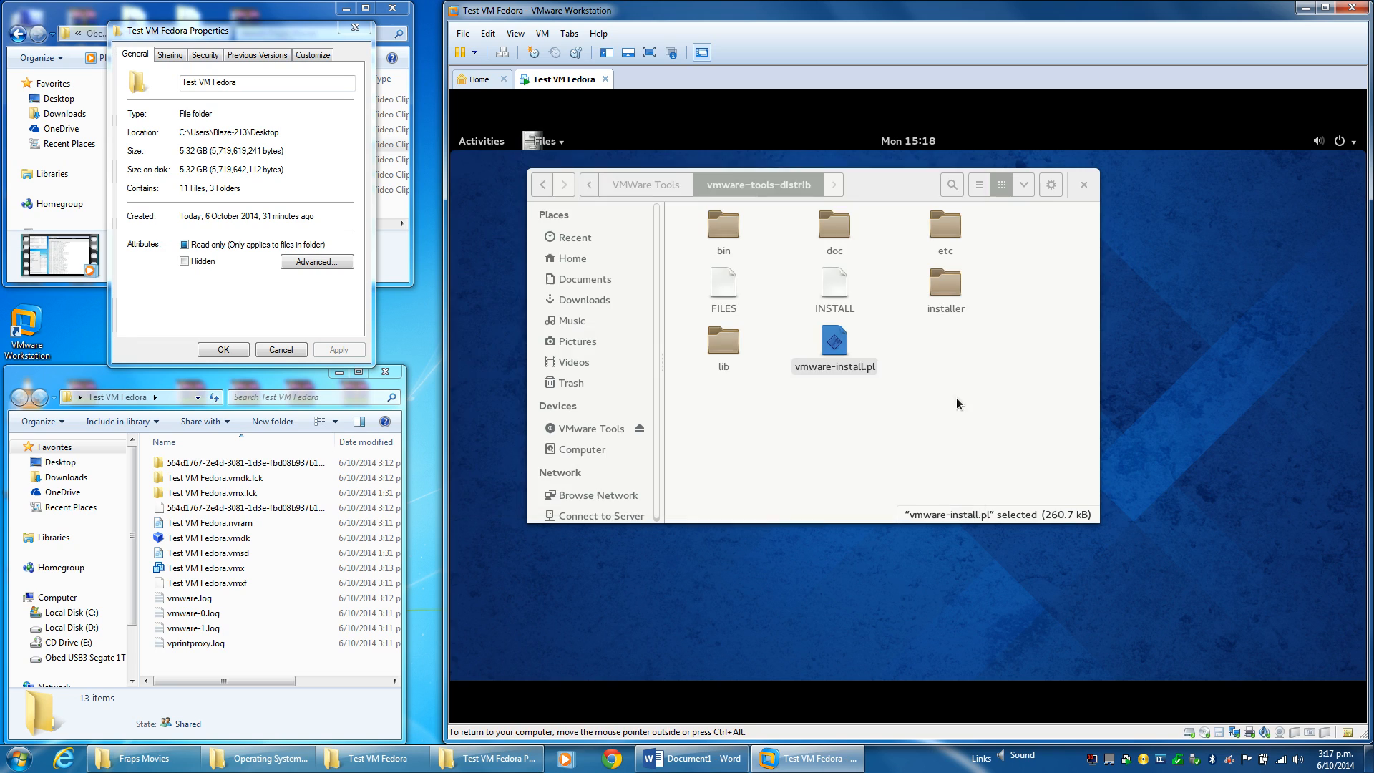
left_click(761, 434)
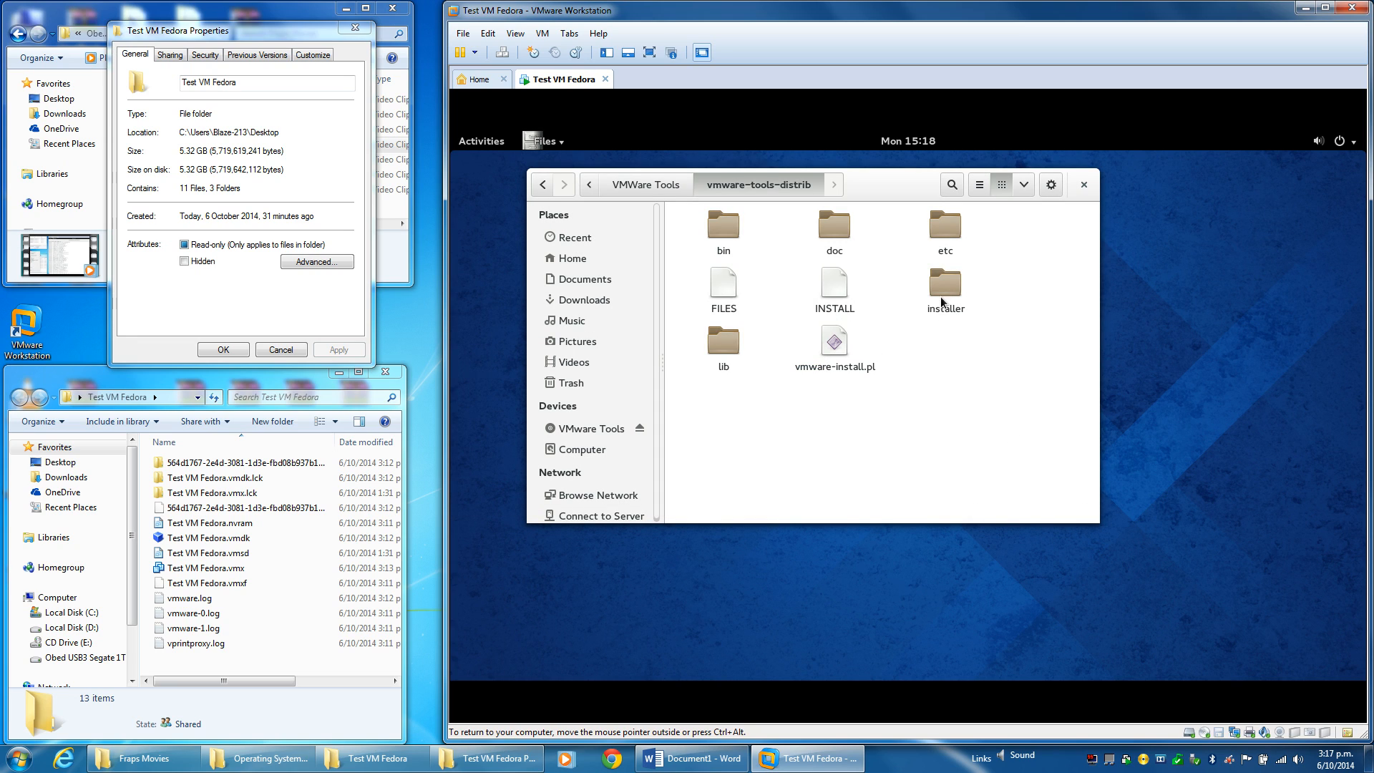
double_click(939, 293)
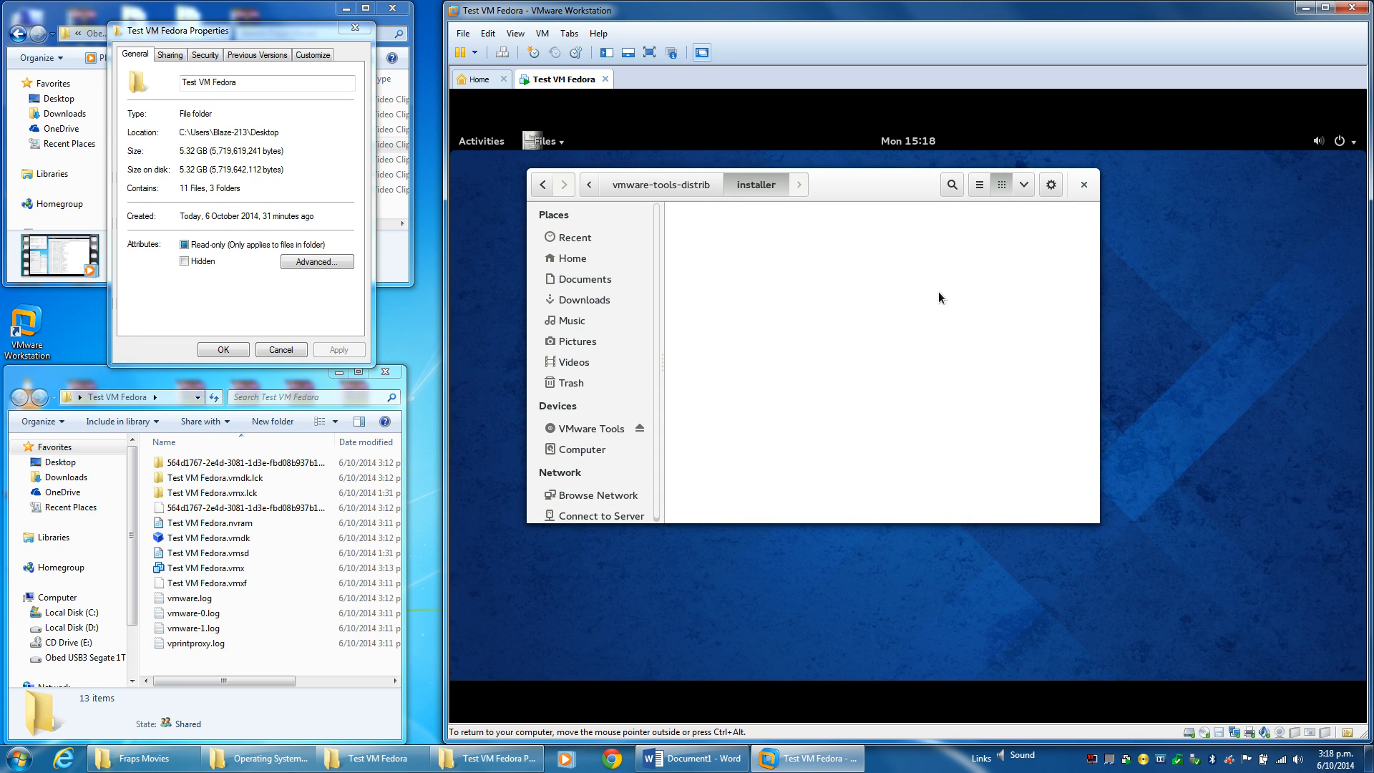
left_click(544, 187)
left_click(543, 187)
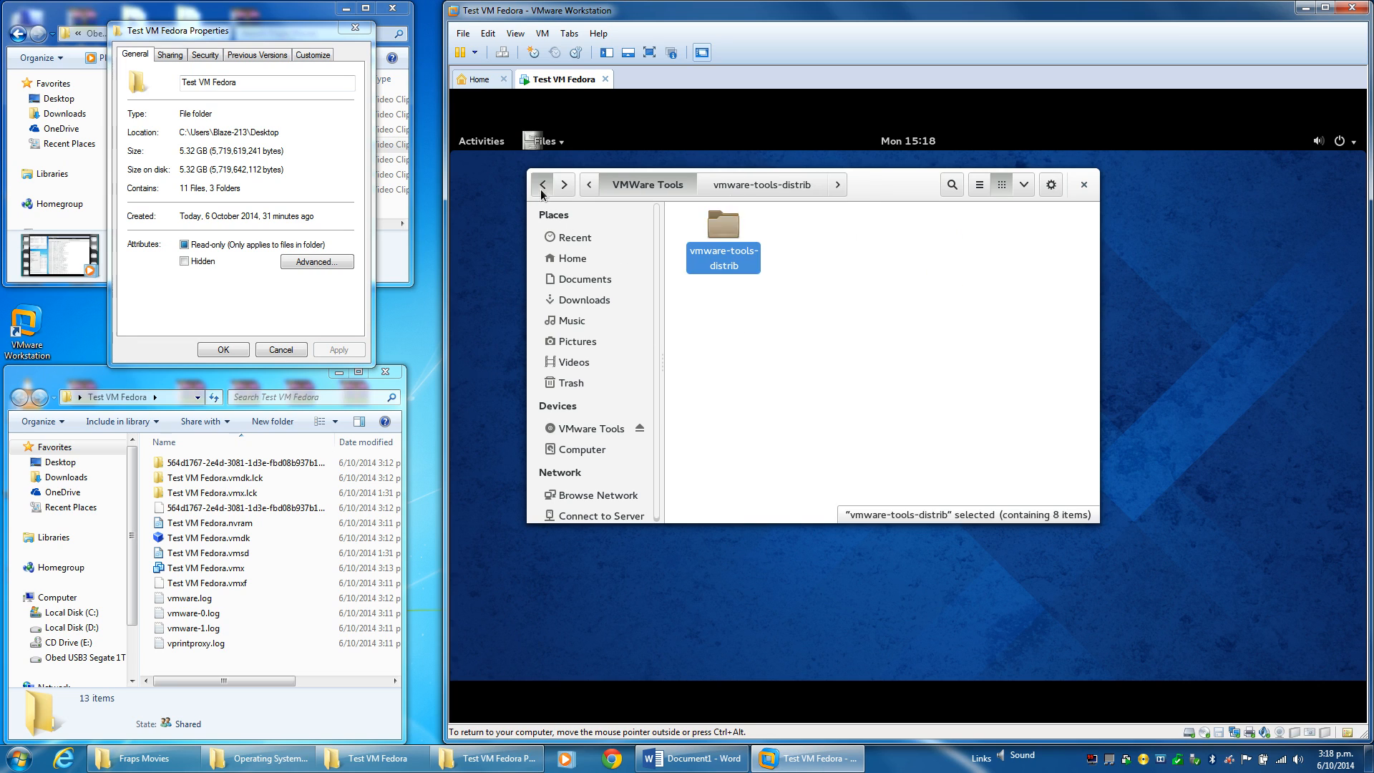
left_click(542, 189)
left_click(719, 187)
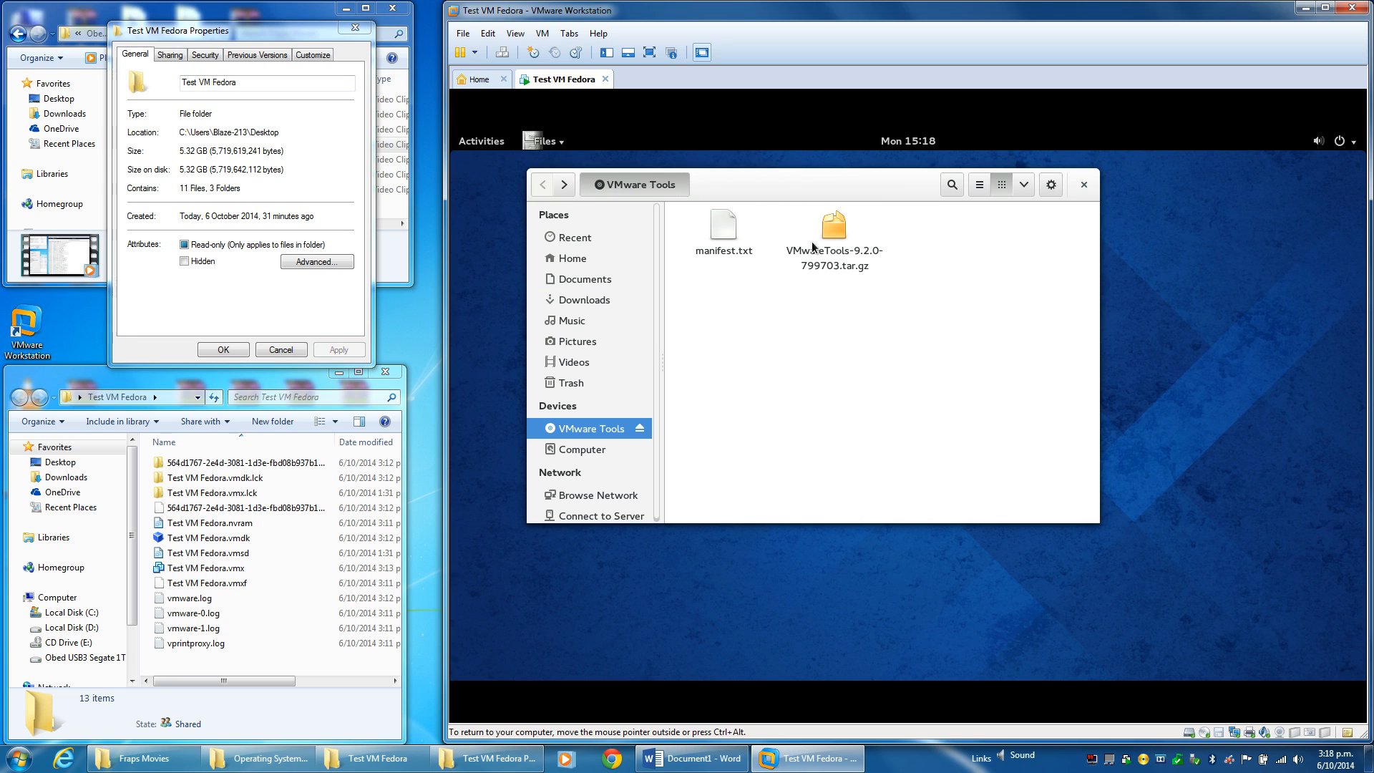
Open INSTALL from the VMwareTools tar.gz archive and copy the ./vmware-install.pl command.
double_click(837, 247)
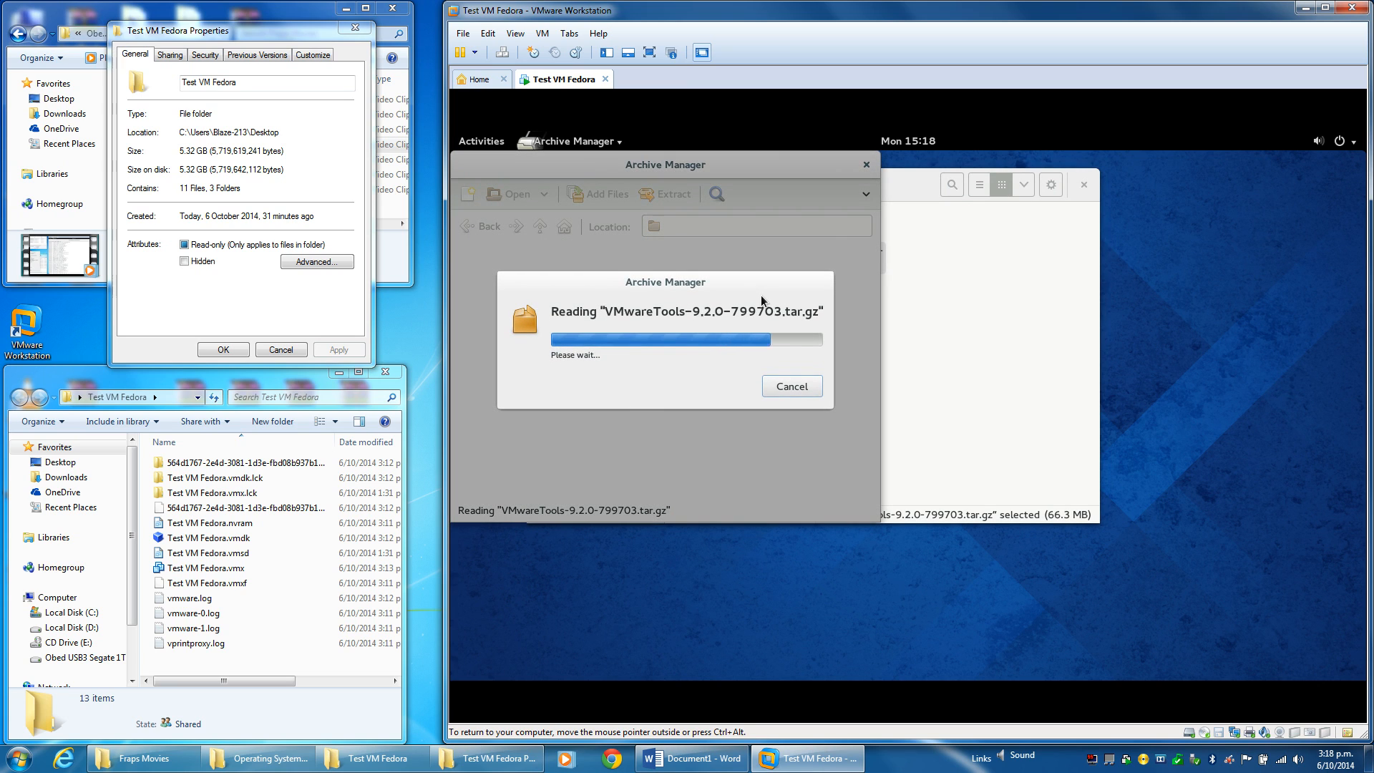
double_click(533, 277)
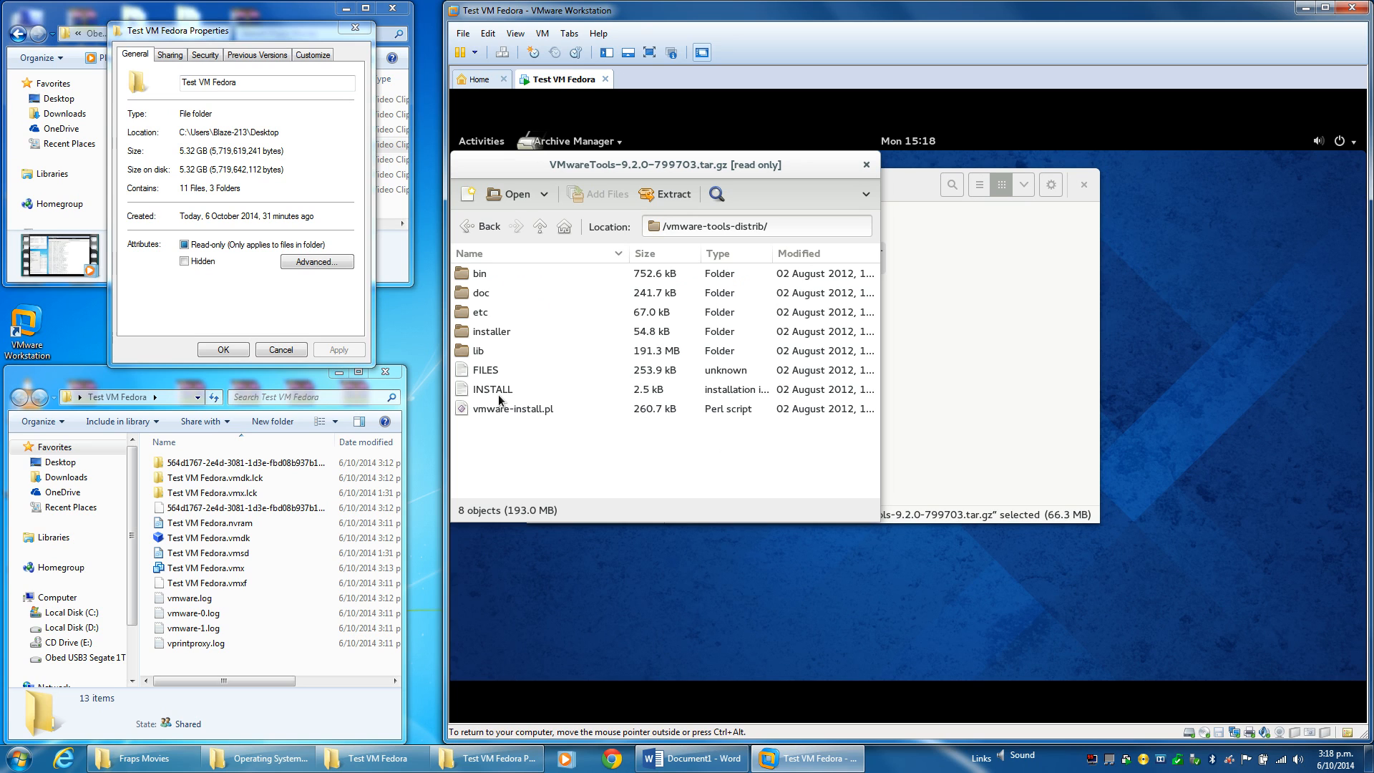
double_click(492, 389)
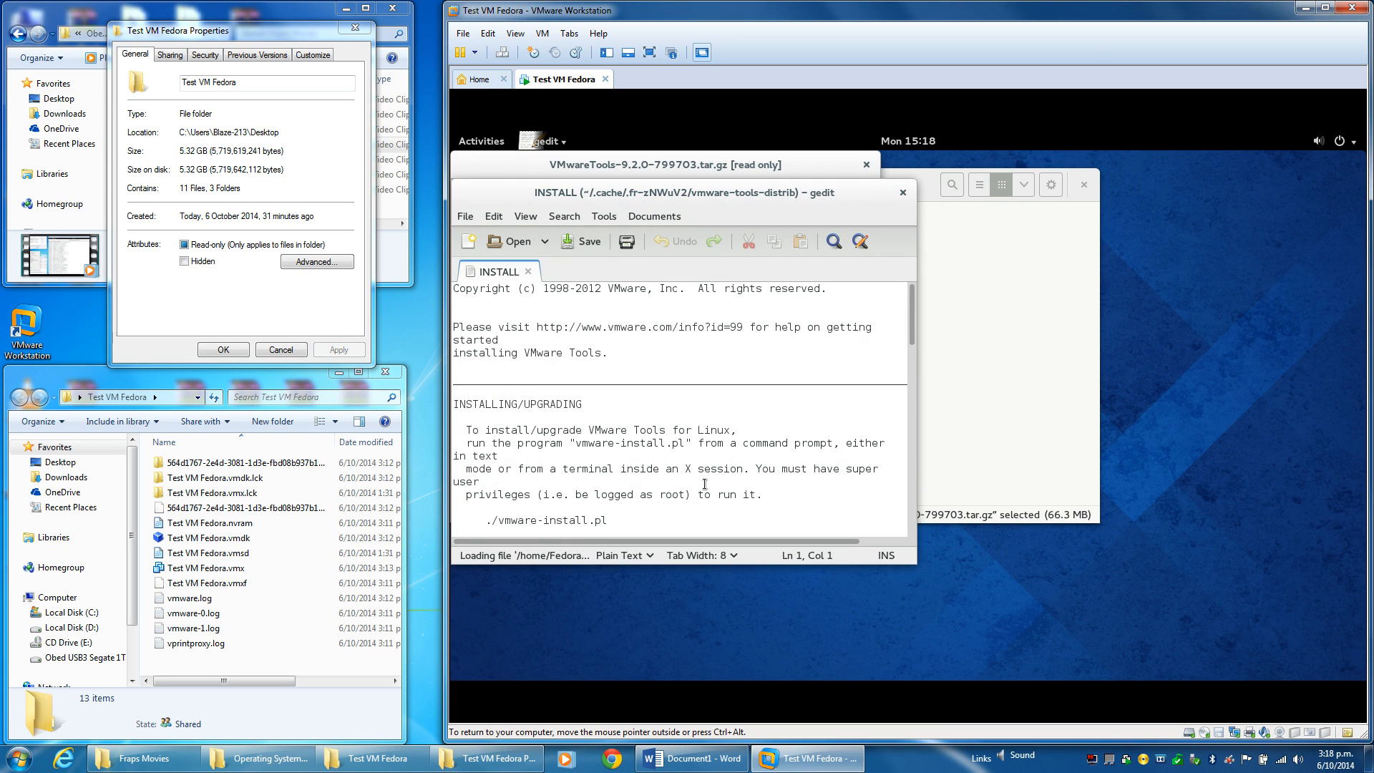
scroll(702, 478, "down", 8)
scroll(708, 486, "up", 6)
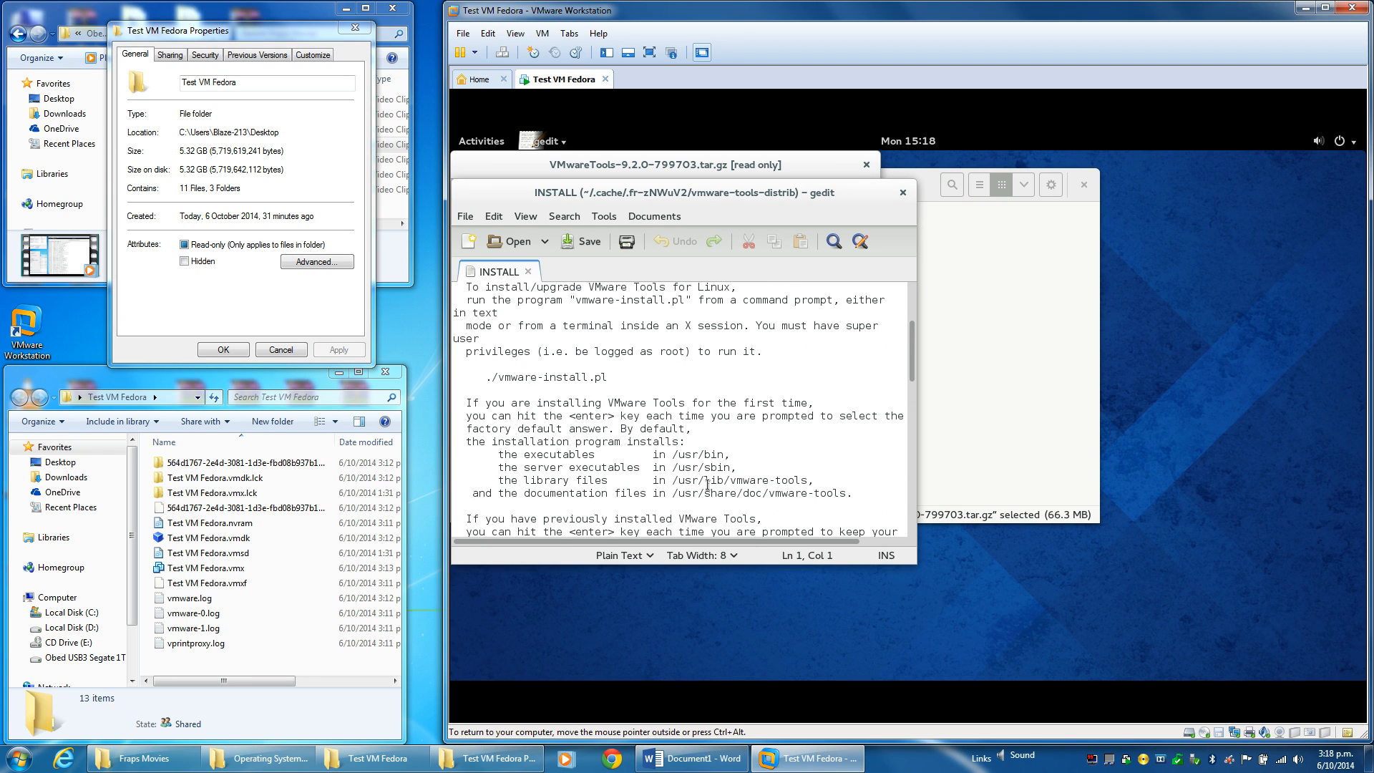
left_click_drag(490, 380, 609, 378)
right_click(565, 381)
left_click(597, 456)
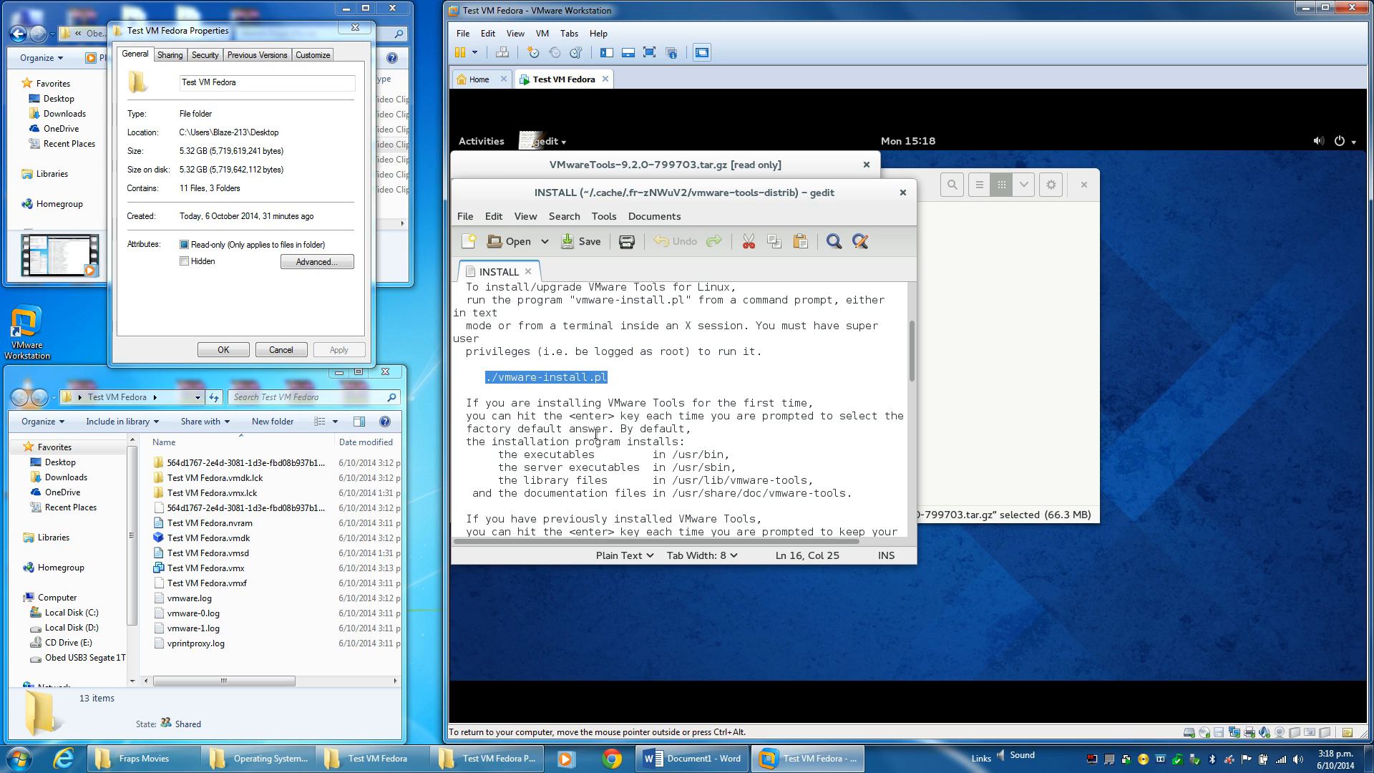
left_click(482, 144)
Launch Terminal, switch to root with su, and run the pasted ./vmware-install.pl.
type("terminal")
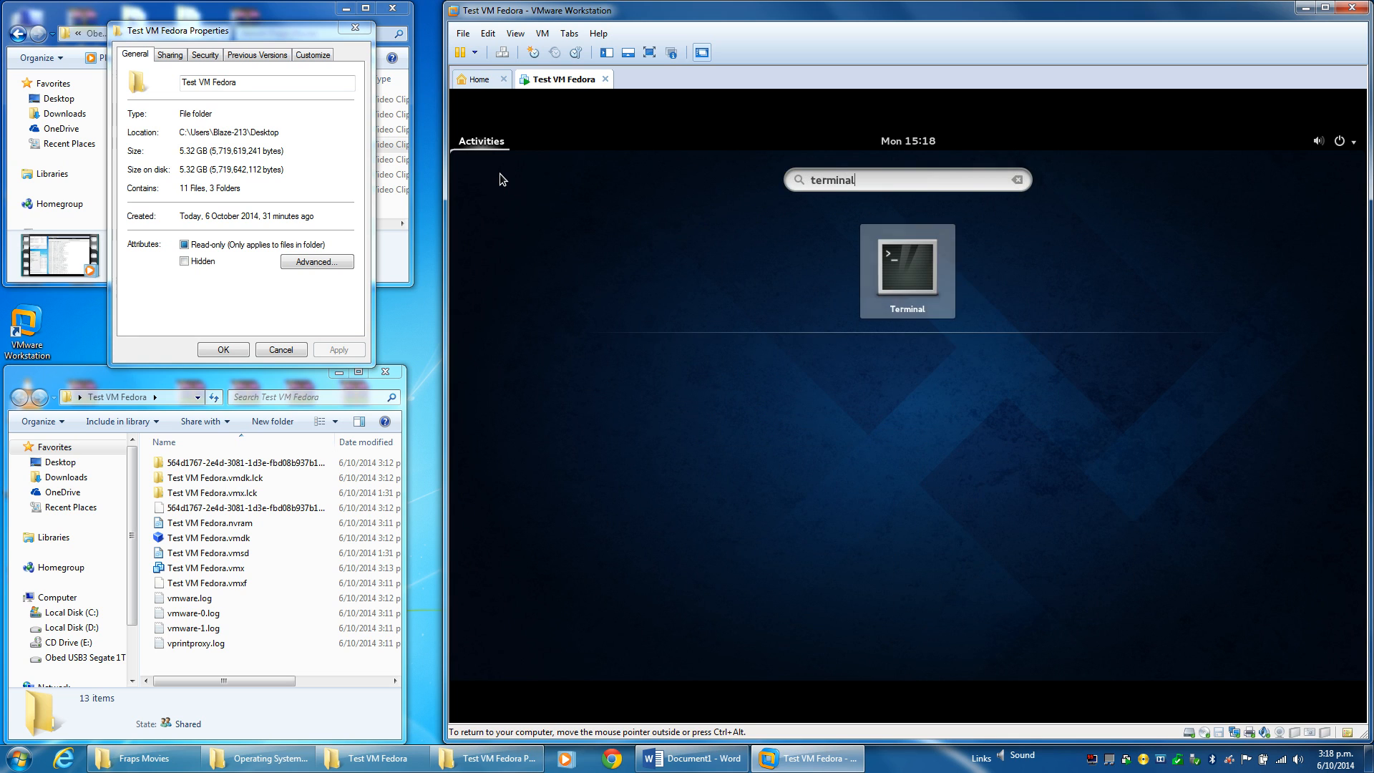
key("Return")
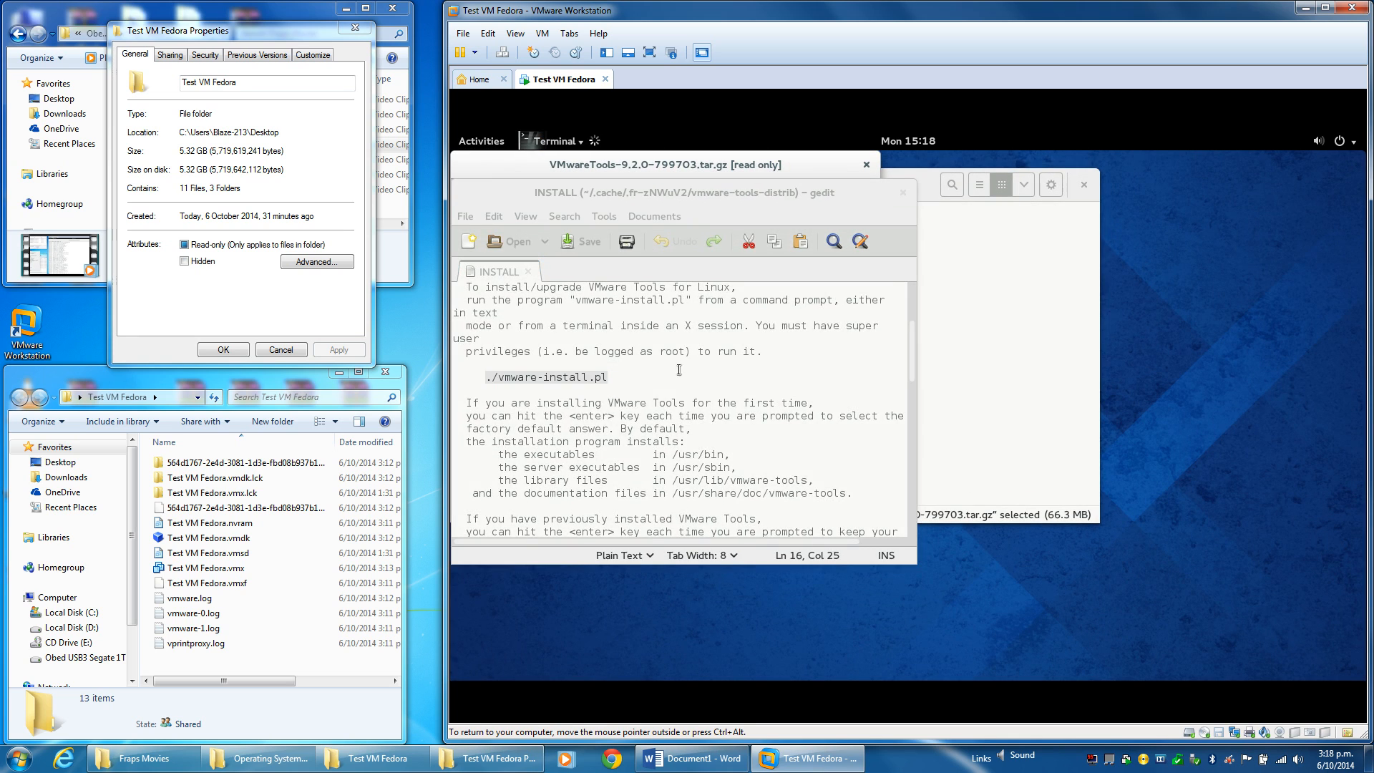
type("su")
key("Return")
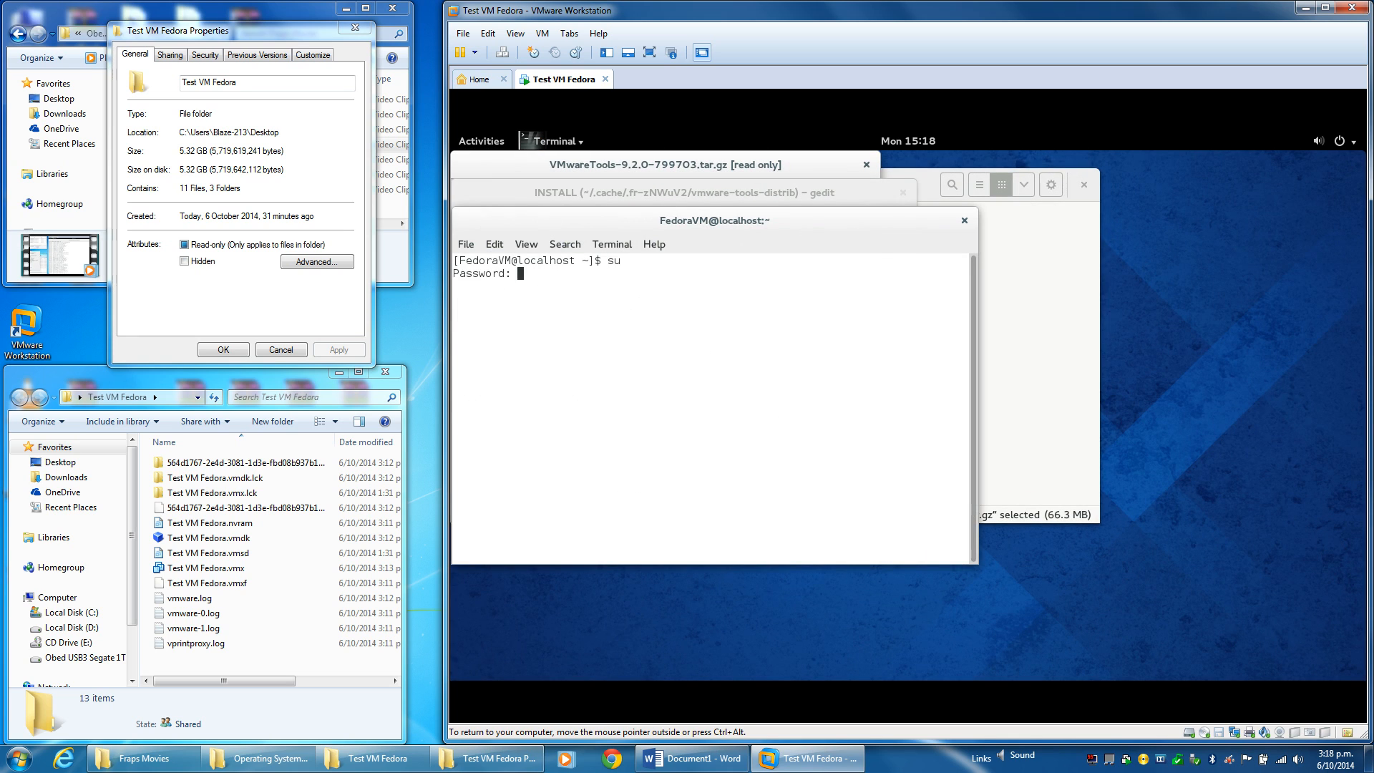
key("Return")
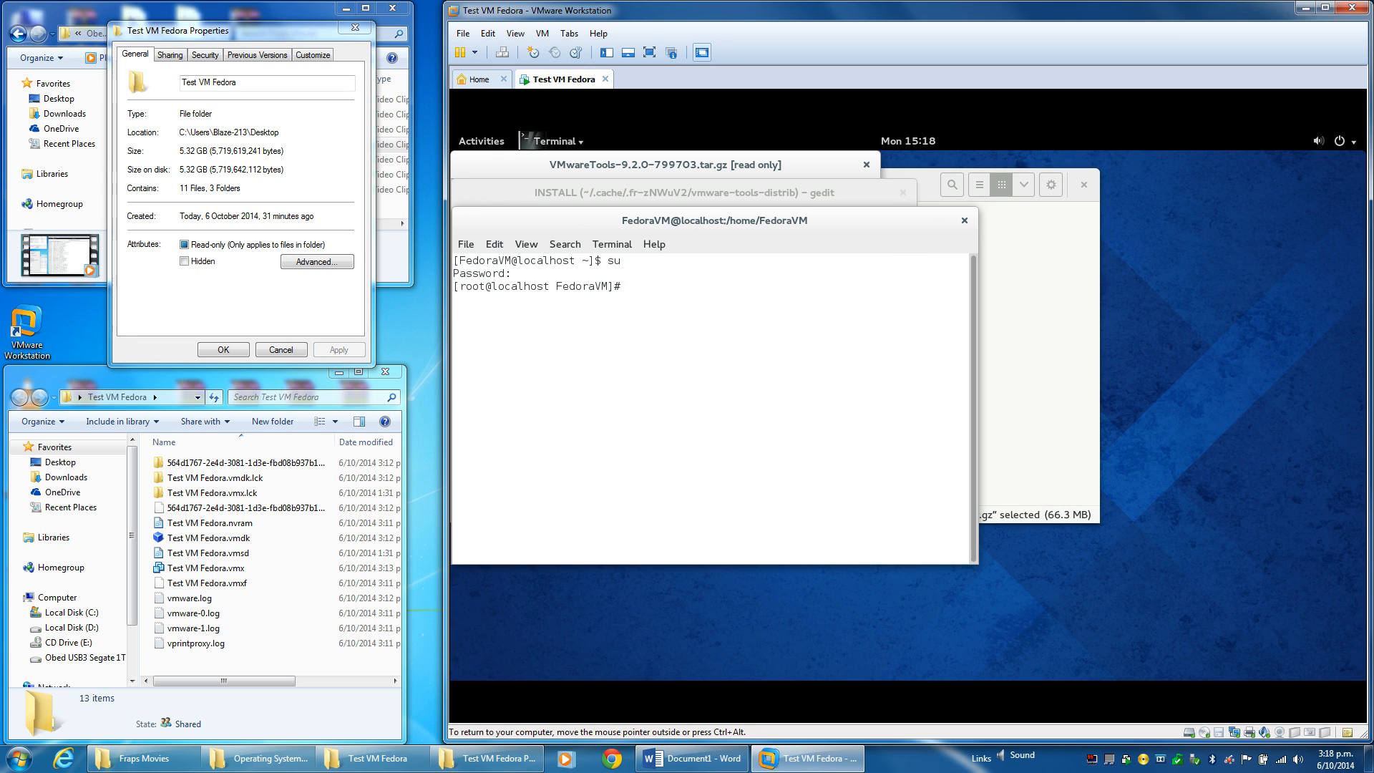
right_click(741, 287)
left_click(787, 365)
key("Return")
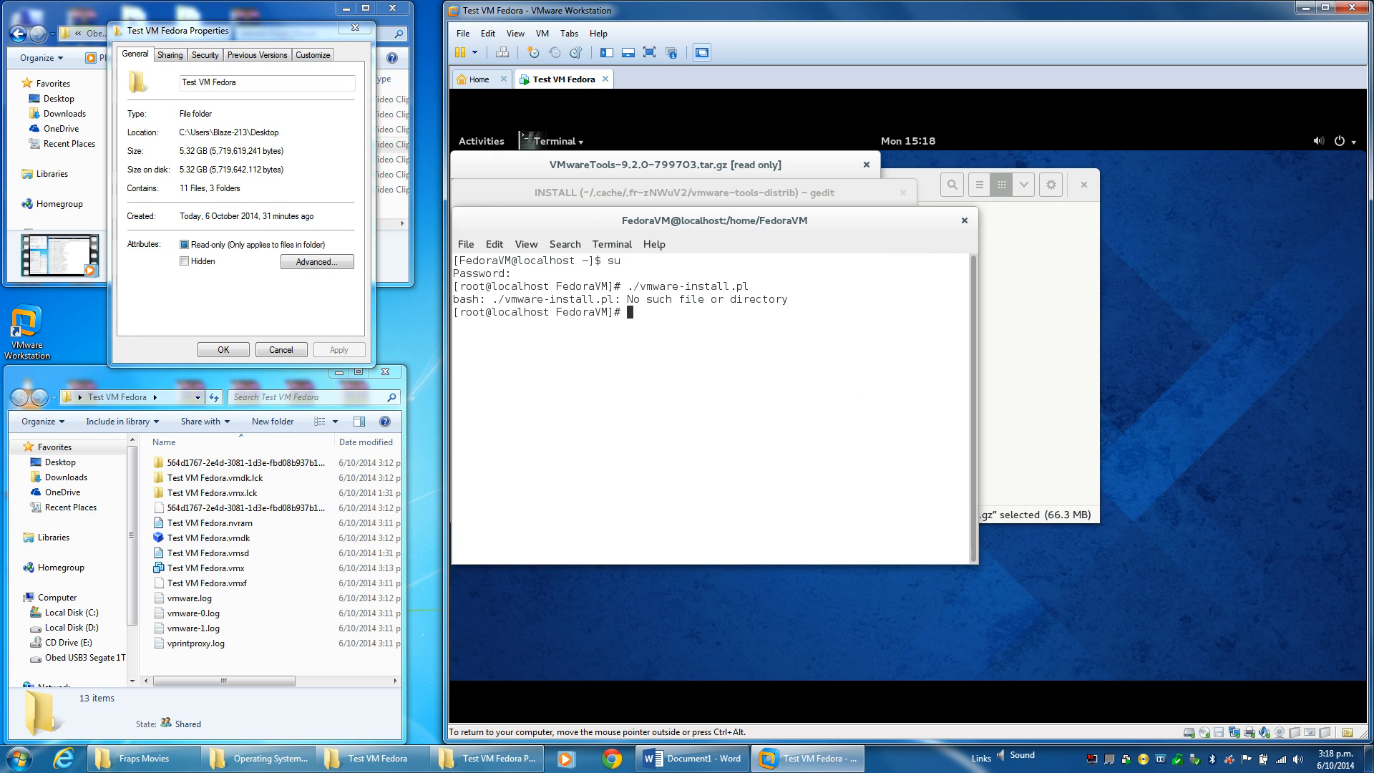
Move the Files window aside and place the INSTALL notes beside the terminal.
left_click(1042, 353)
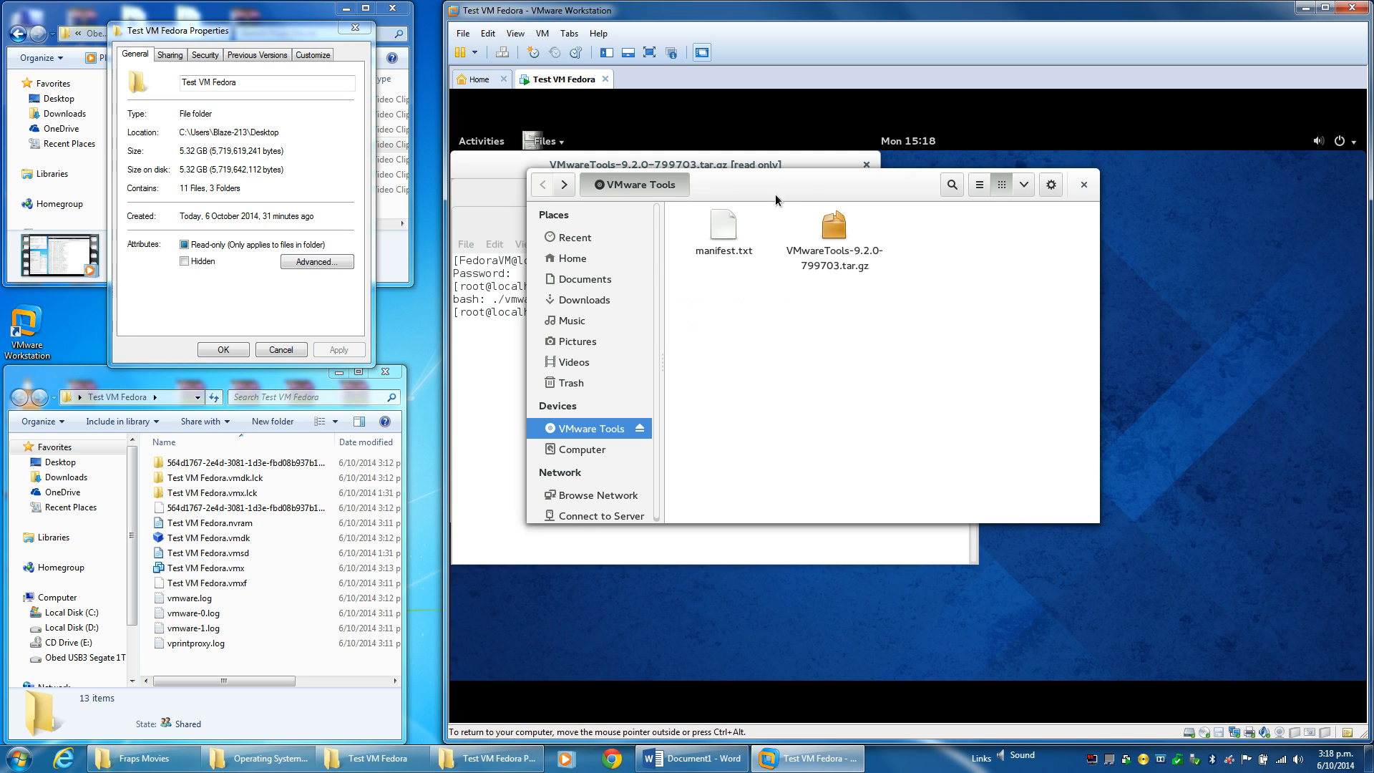
left_click_drag(804, 188, 1055, 345)
left_click(749, 221)
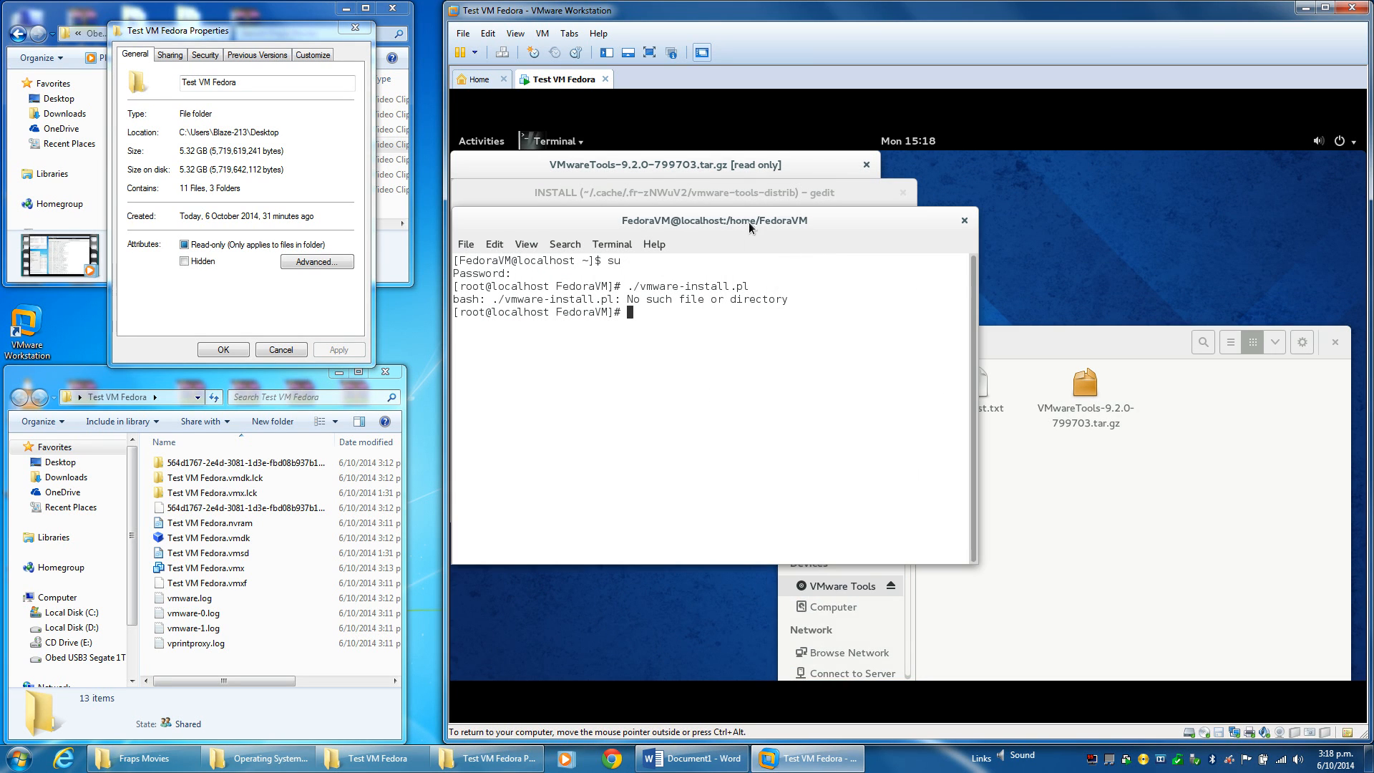
left_click_drag(734, 192, 1152, 187)
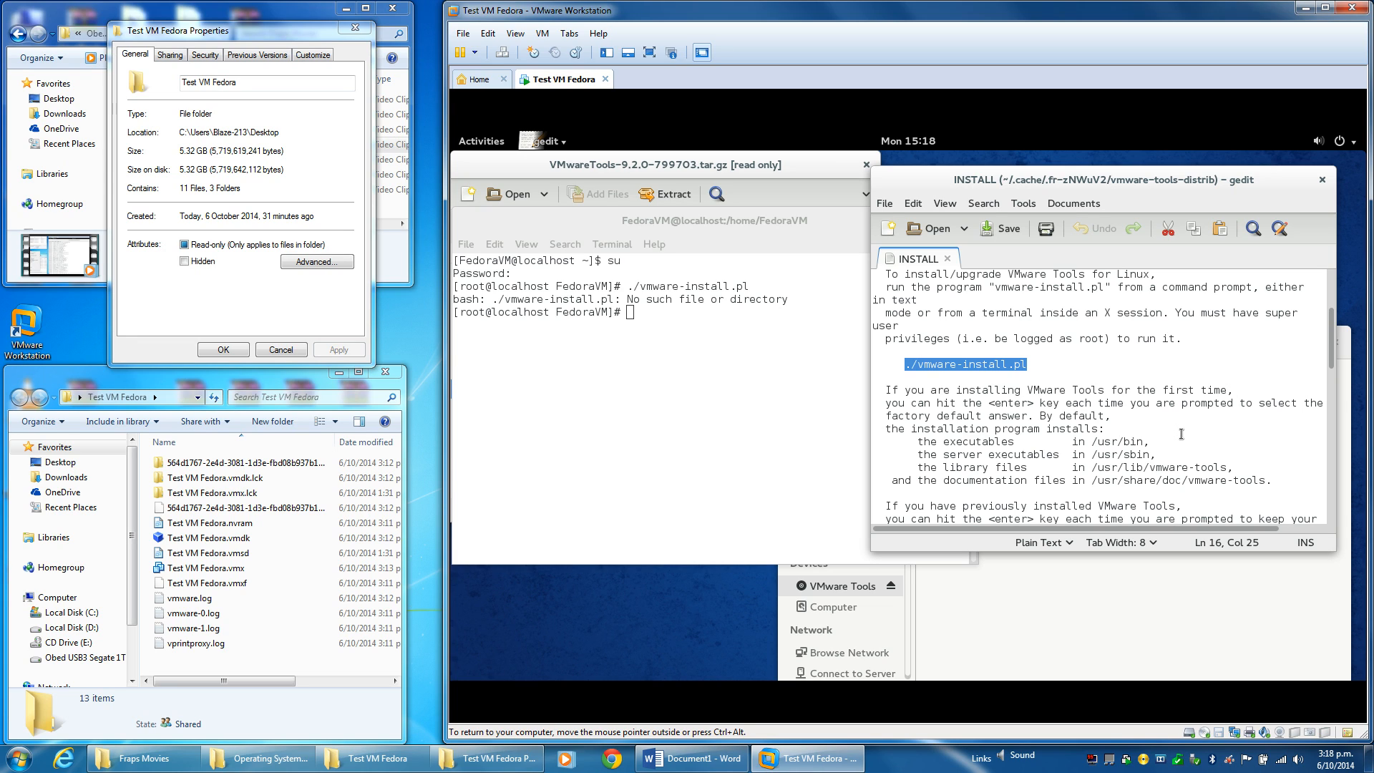
scroll(1181, 434, "down", 6)
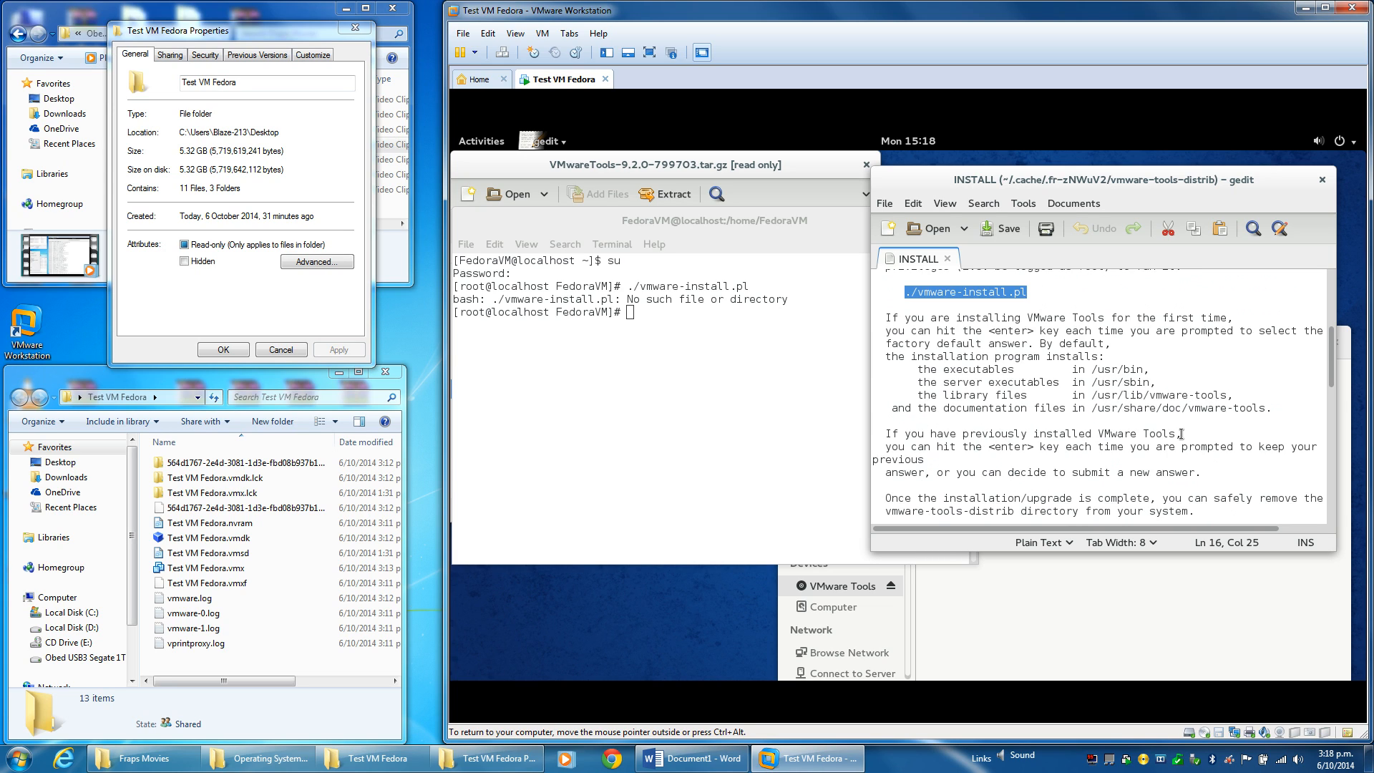
scroll(1180, 434, "down", 7)
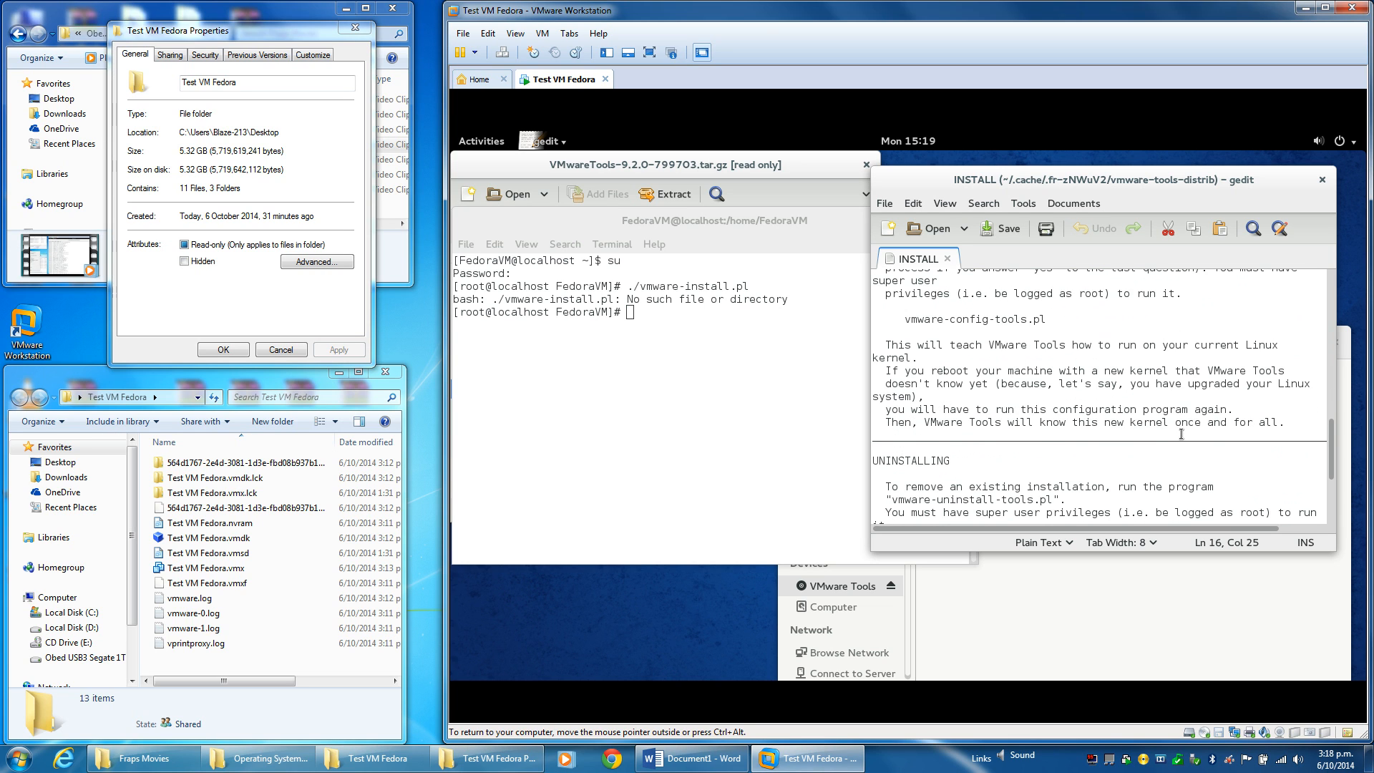
scroll(1181, 434, "up", 13)
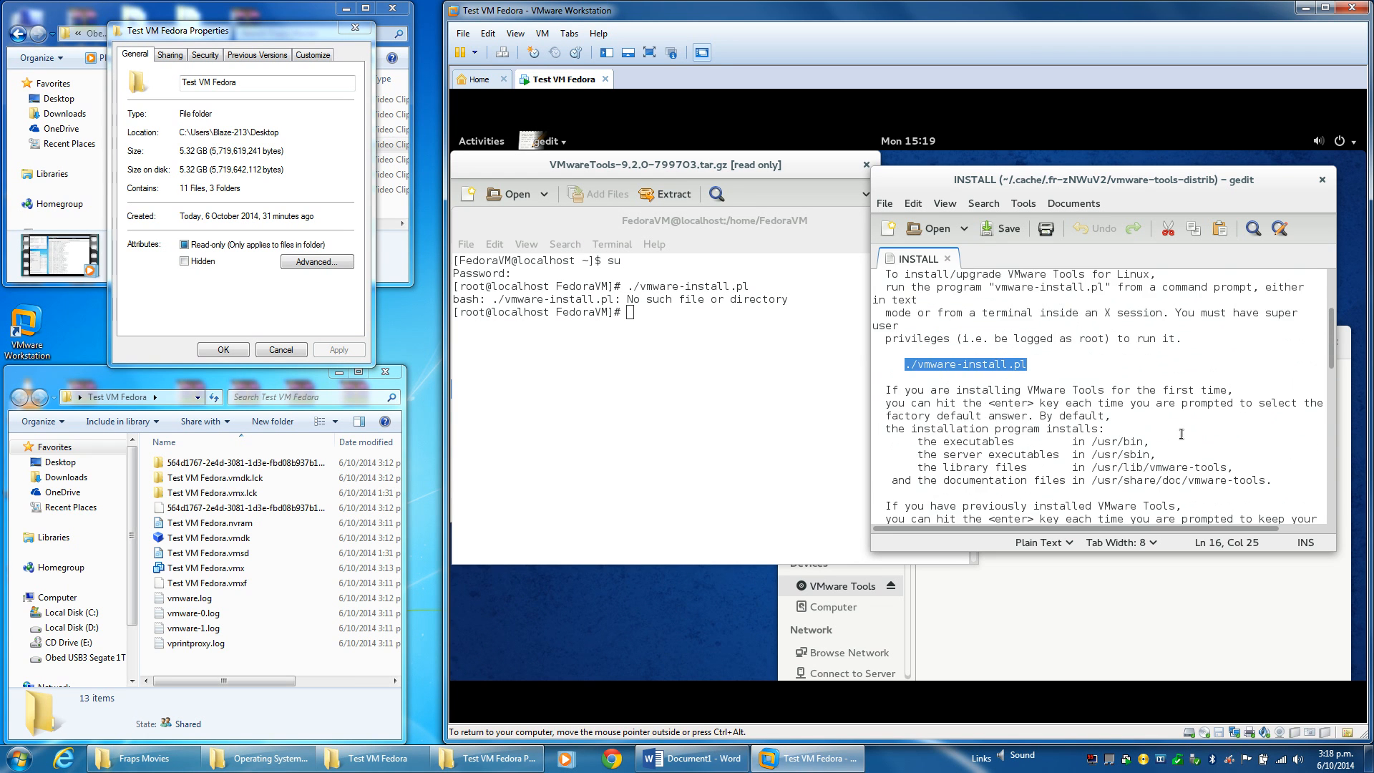
scroll(1180, 434, "down", 1)
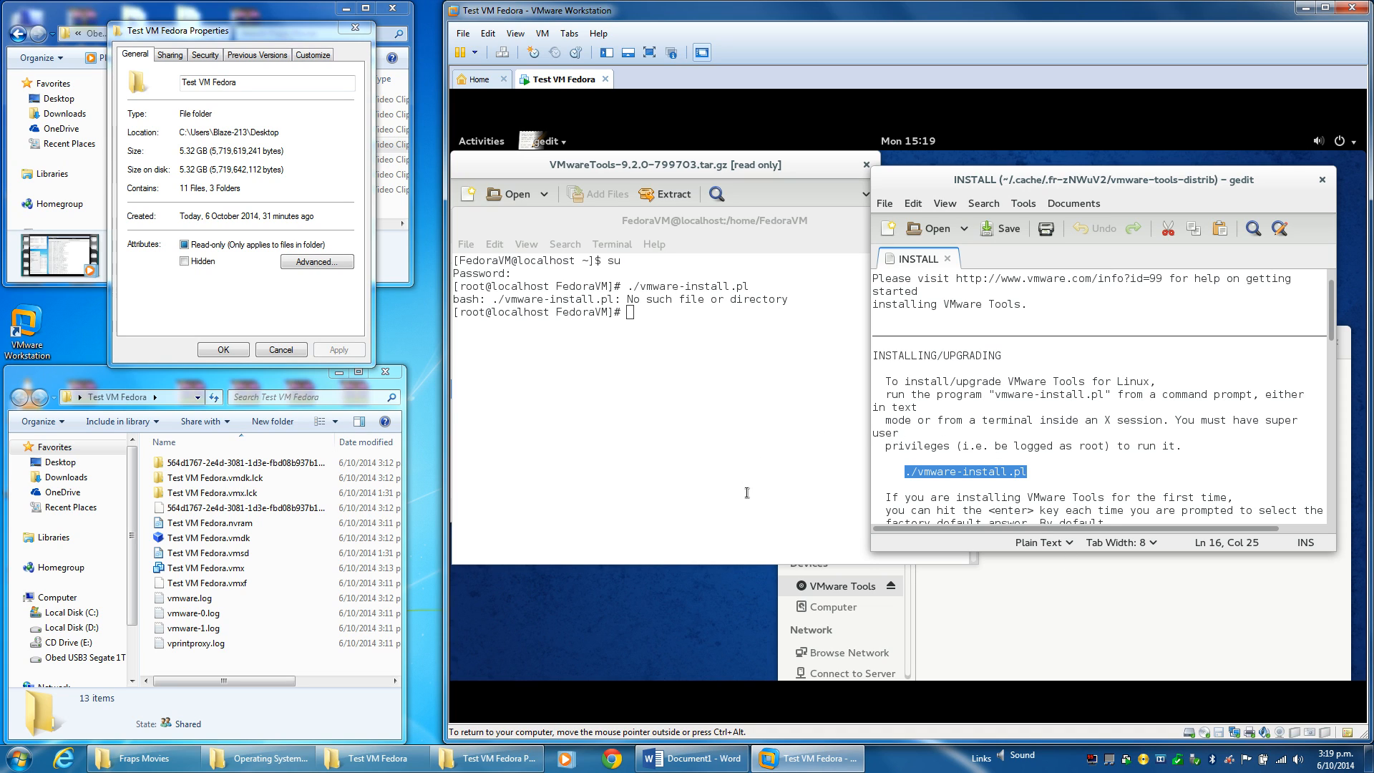
List the home folder and change into Documents using Tab completion.
left_click(663, 335)
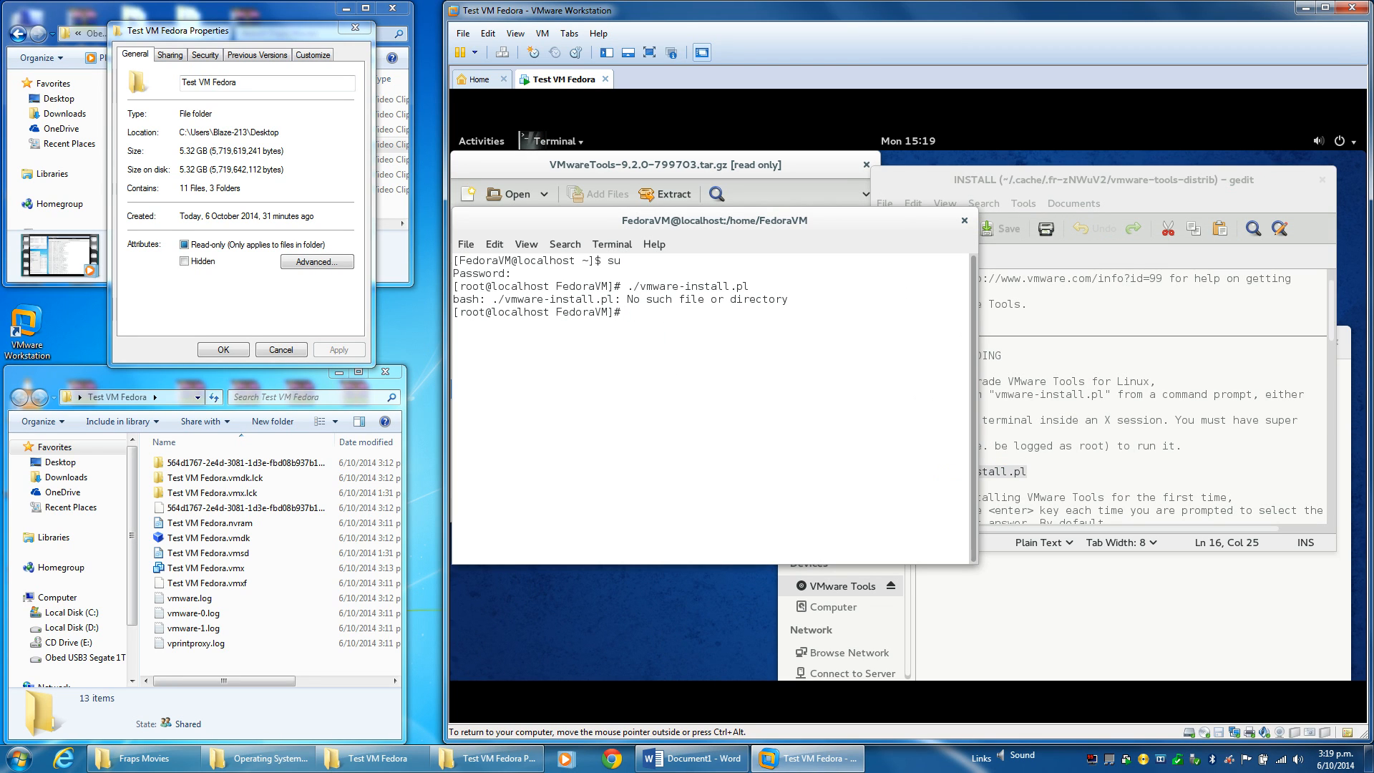
type("ls")
key("Return")
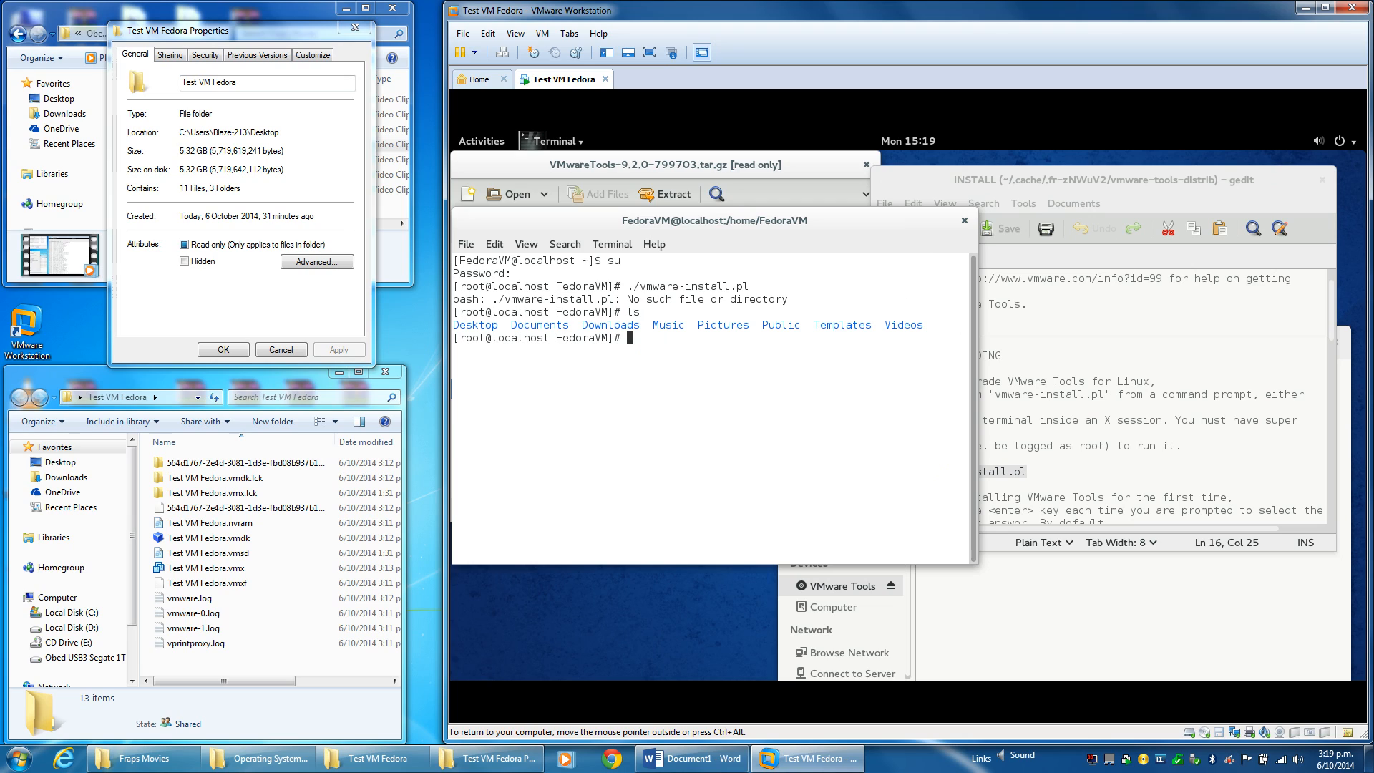
type("cd Docum")
key("Tab")
key("Return")
type("ls")
key("Return")
Change into VMWare Tools and then vmware-tools-distrib, listing each folder.
type("cd Vm")
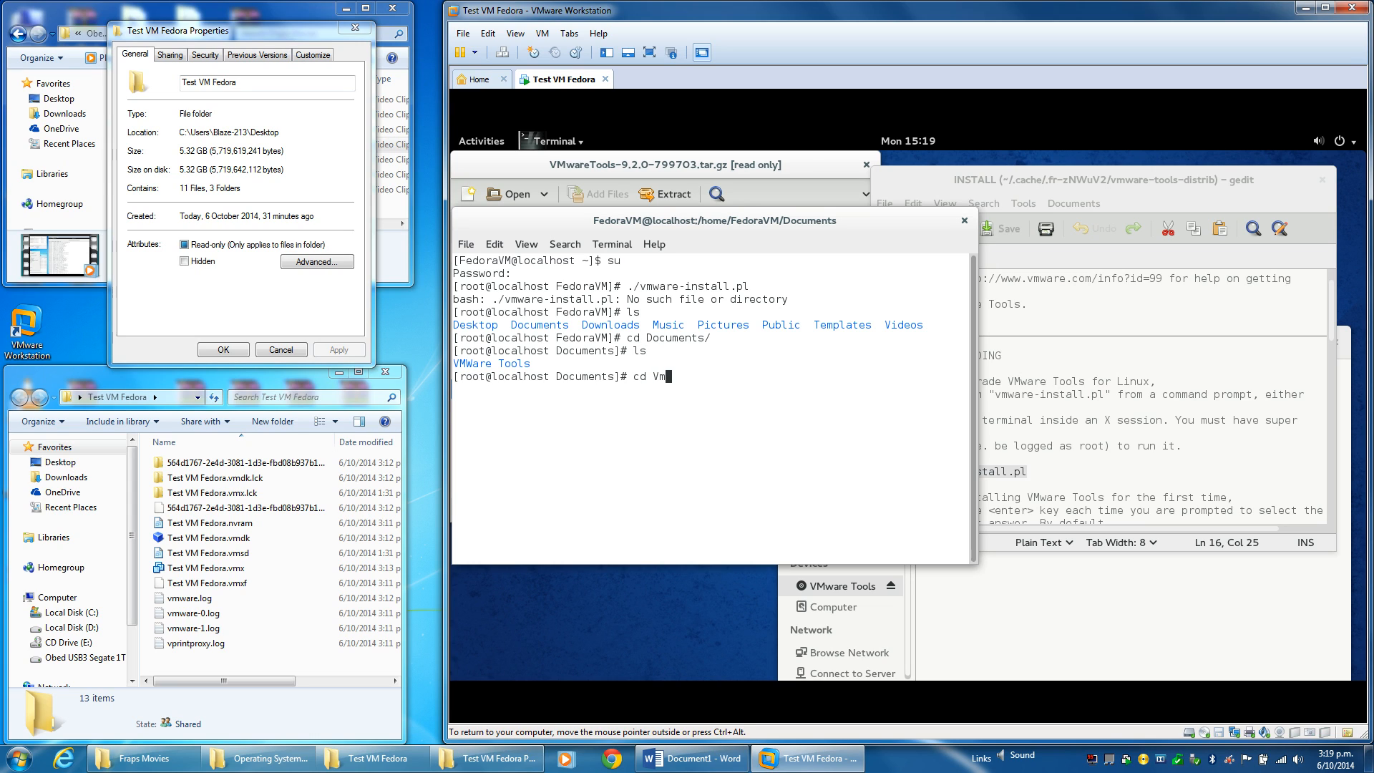
key("Return")
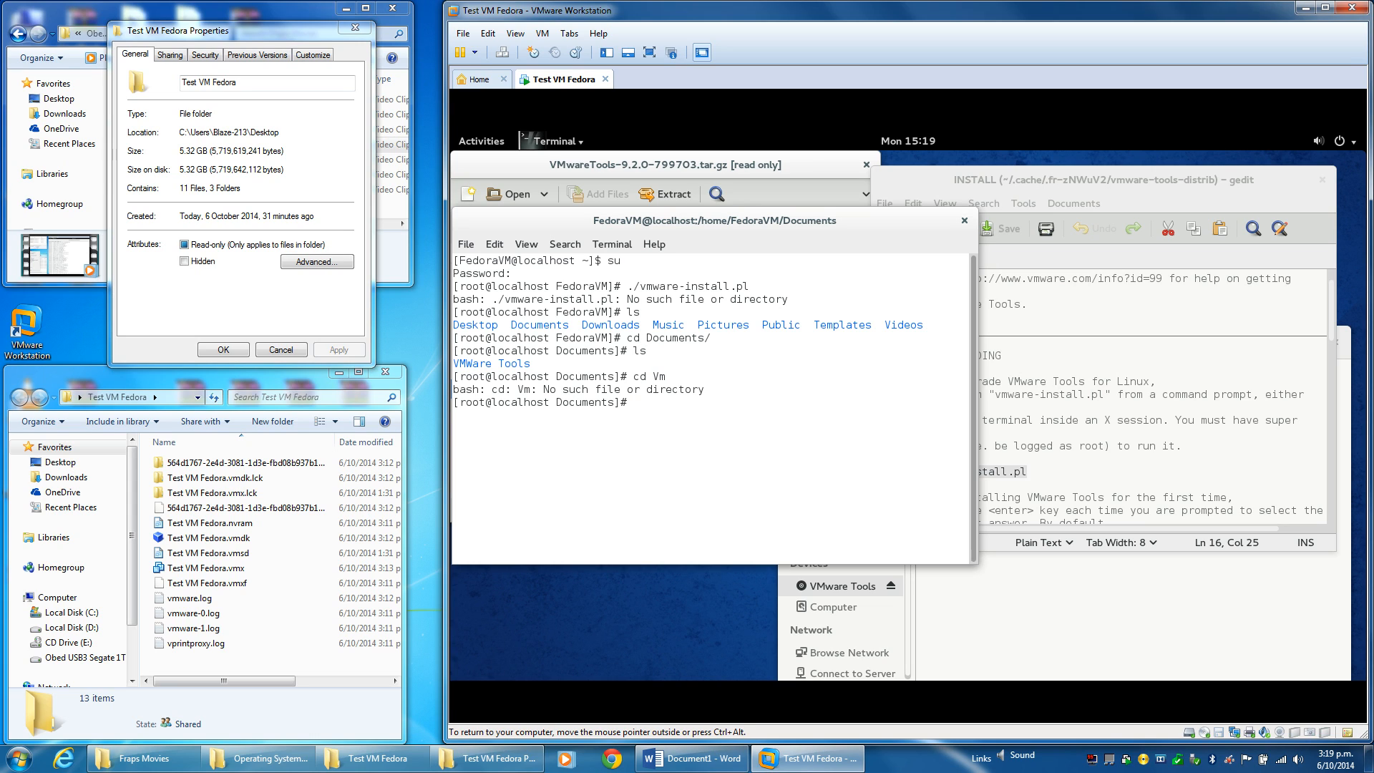
type("cd VM")
key("Tab")
key("Return")
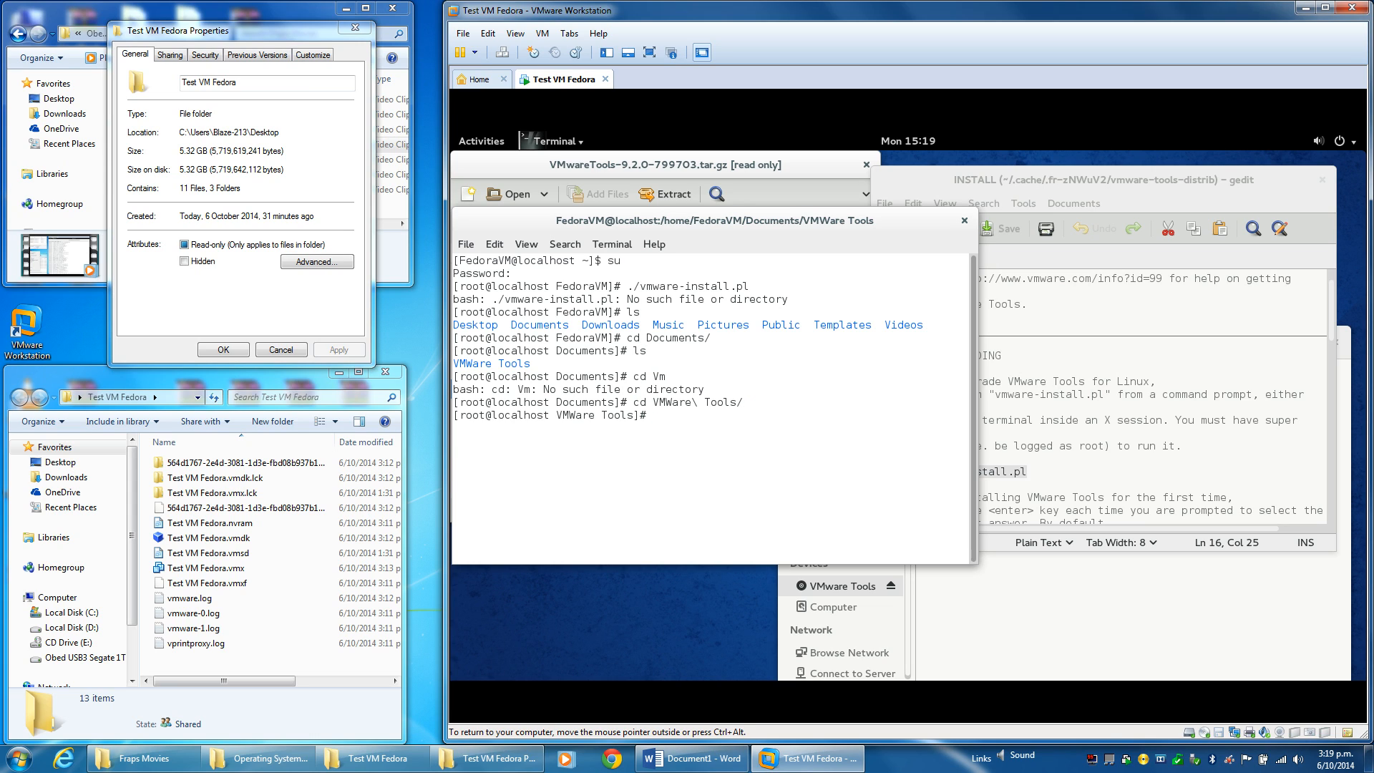
type("ls")
key("Return")
type("cd ")
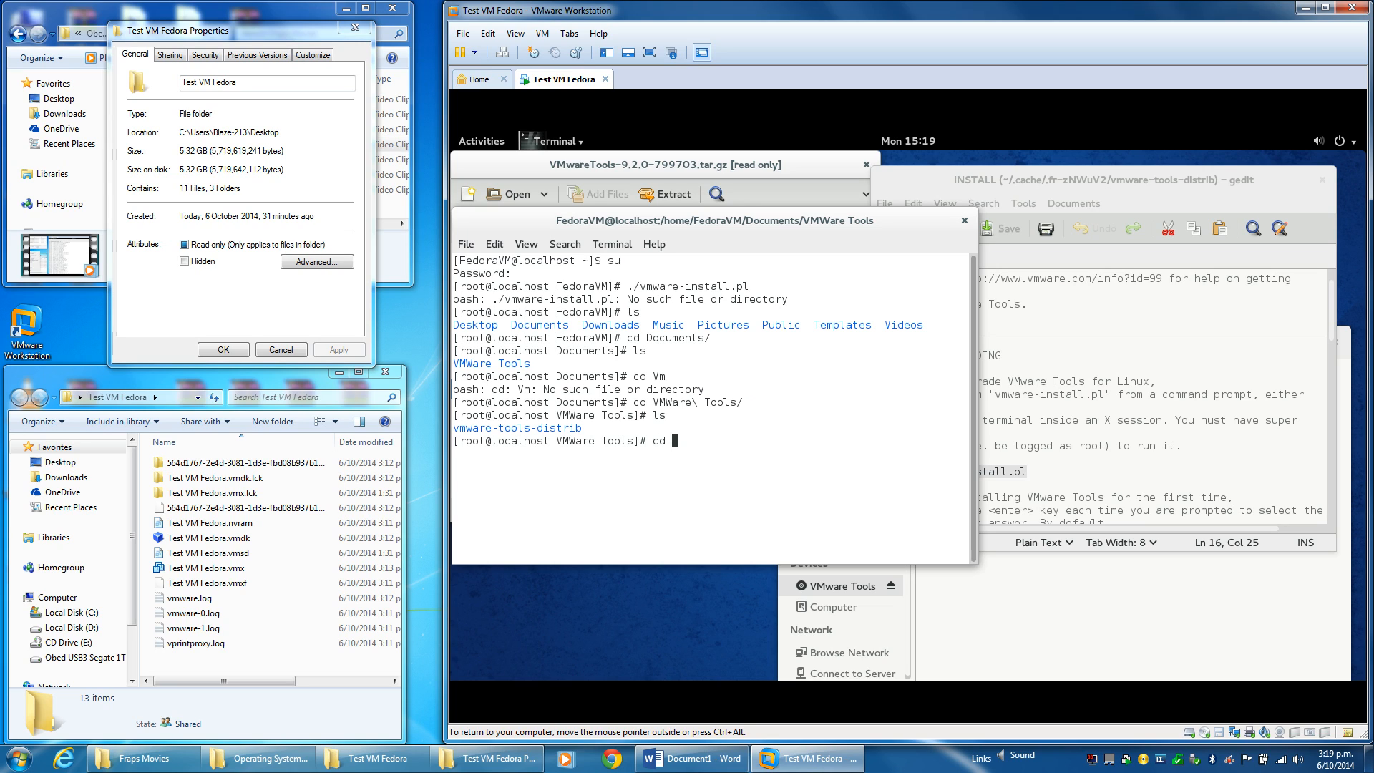
type("vmwa")
key("Tab")
key("Return")
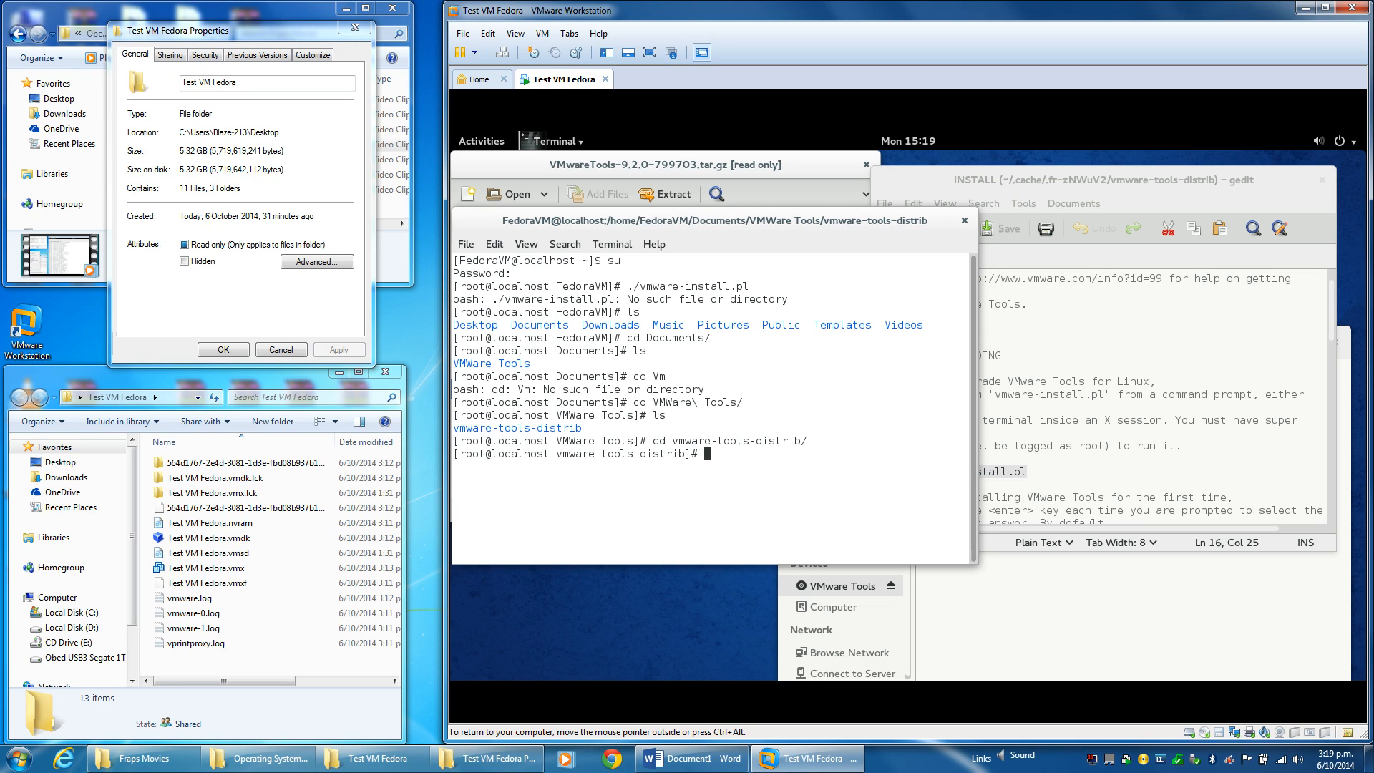
type("ls")
key("Return")
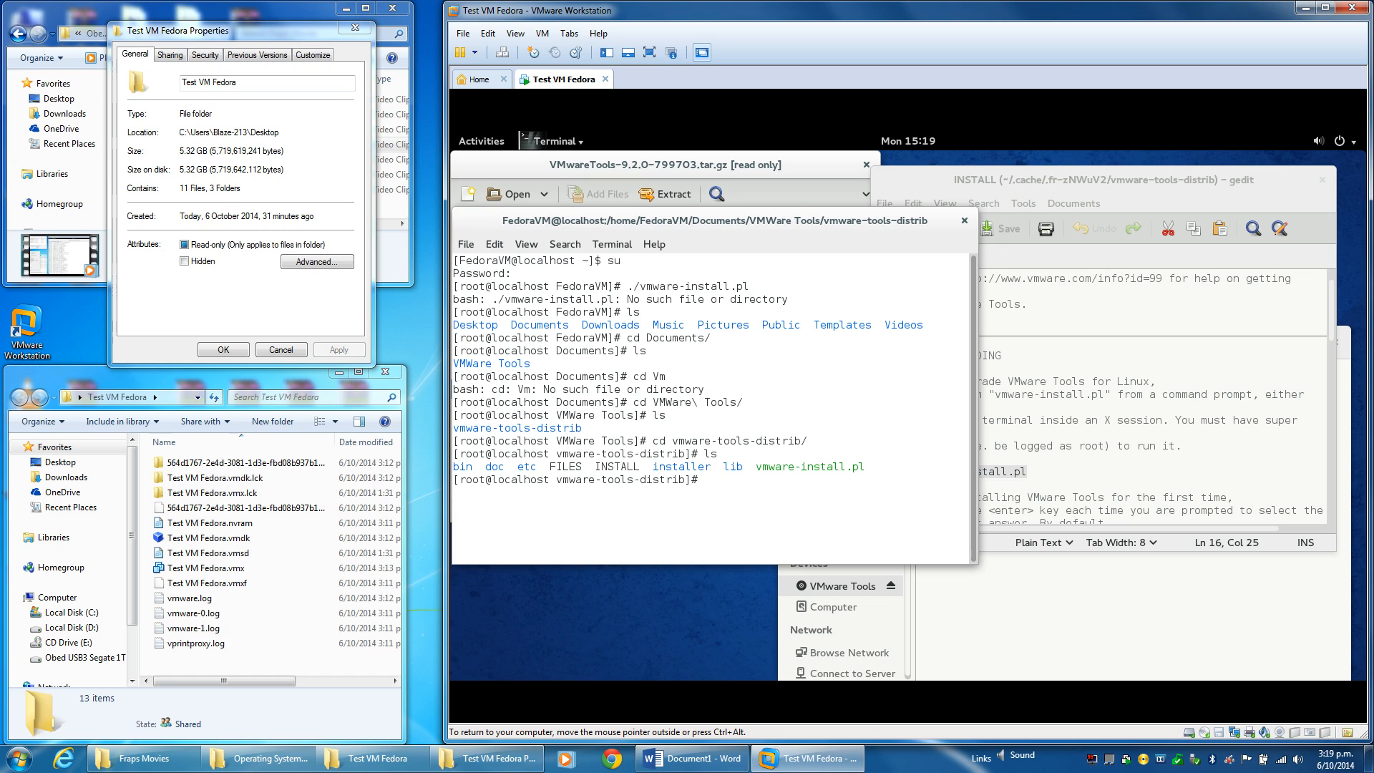
Paste and run ./vmware-install.pl, then copy the mounted VMware Tools path and run it.
right_click(808, 530)
left_click(835, 581)
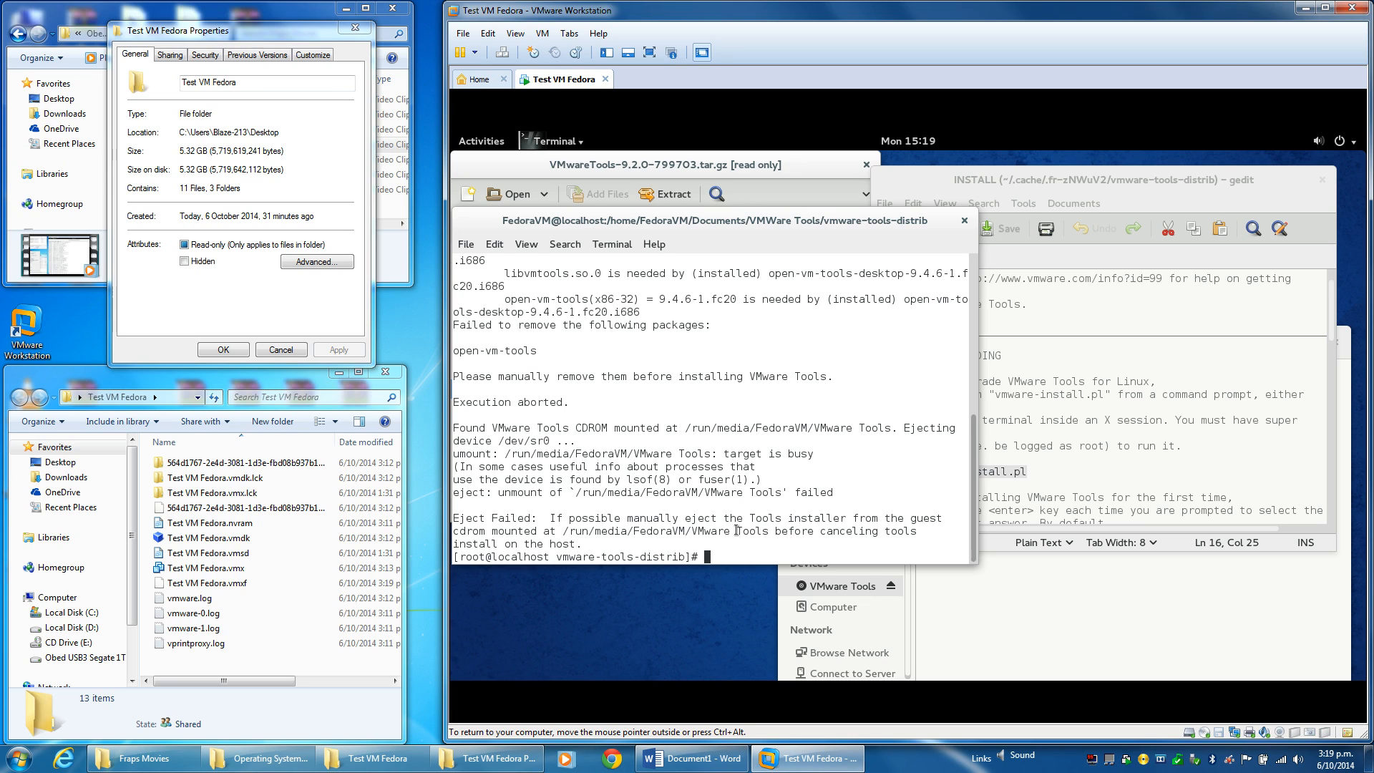
left_click_drag(769, 531, 563, 530)
right_click(564, 531)
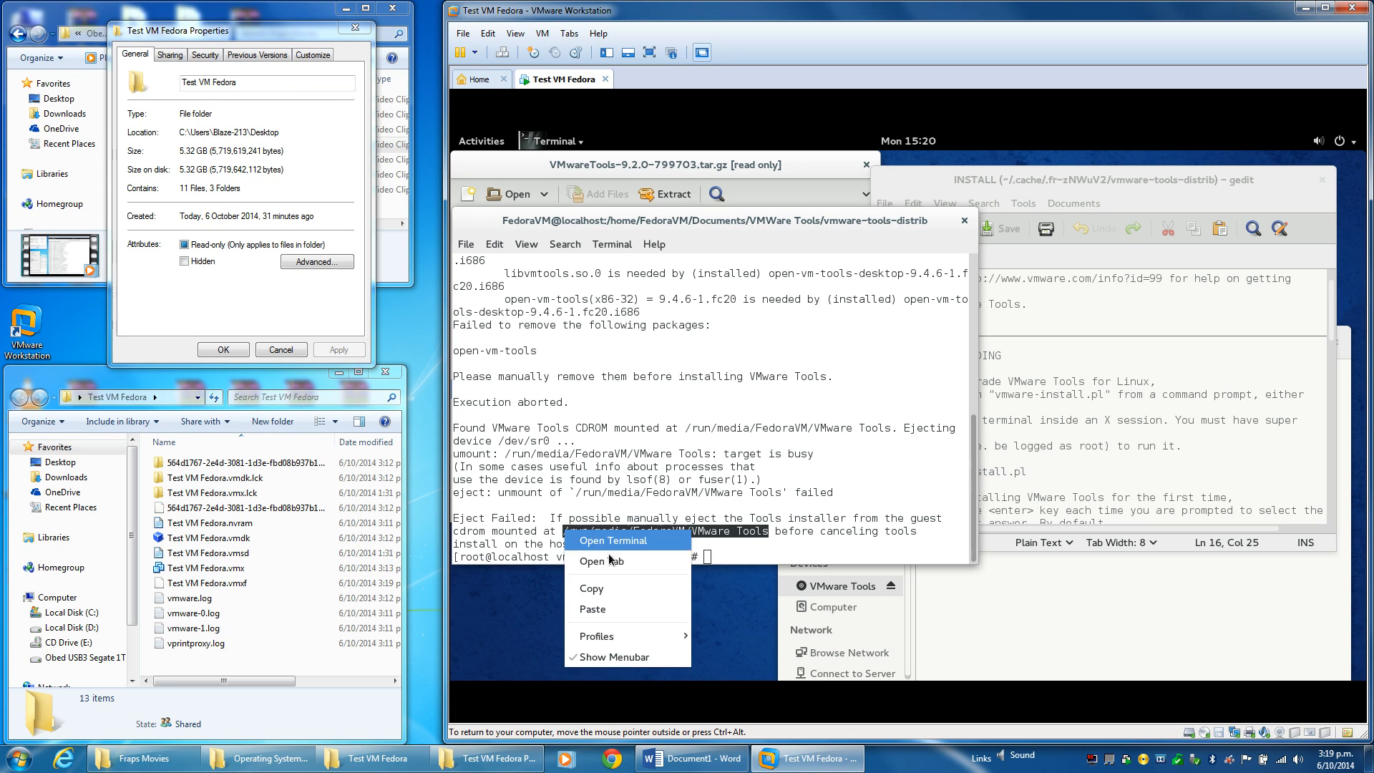
left_click(607, 588)
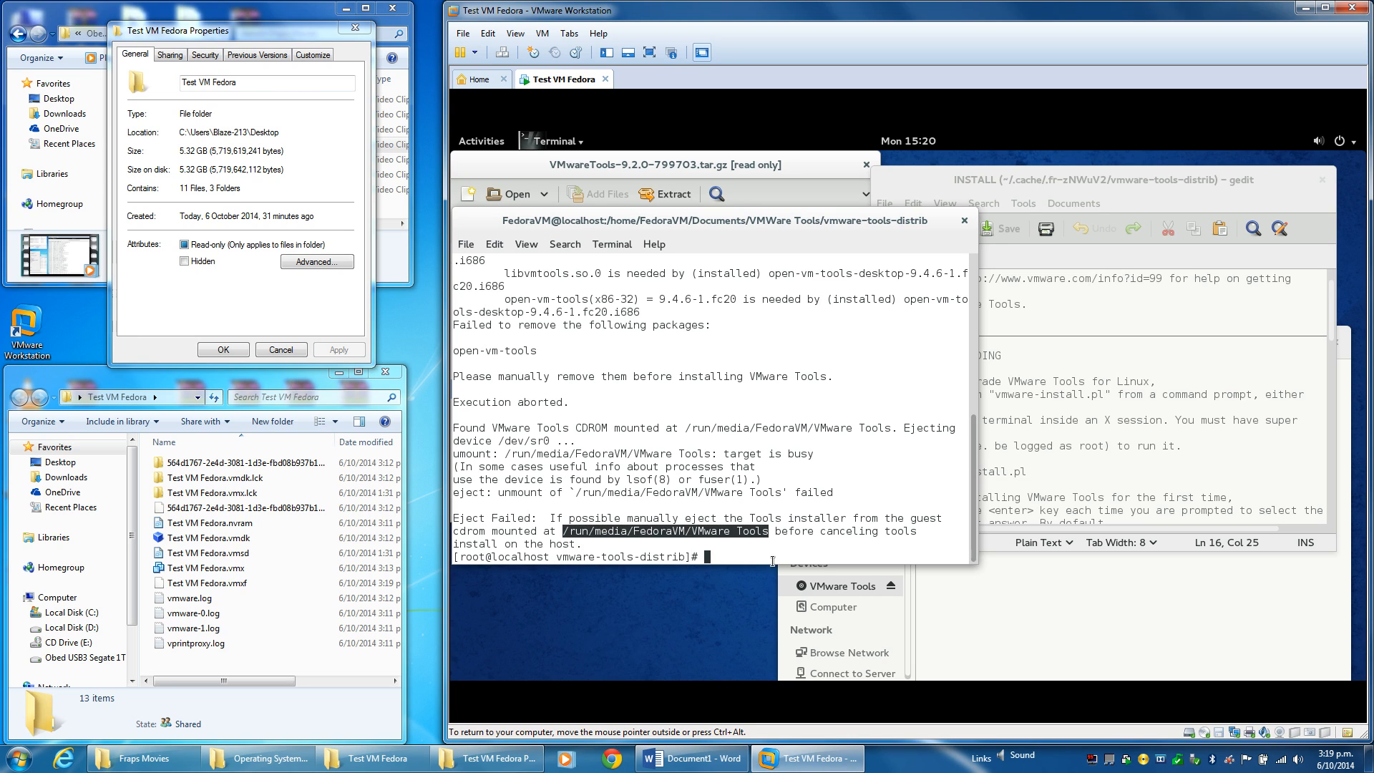
right_click(773, 561)
left_click(780, 500)
key("Return")
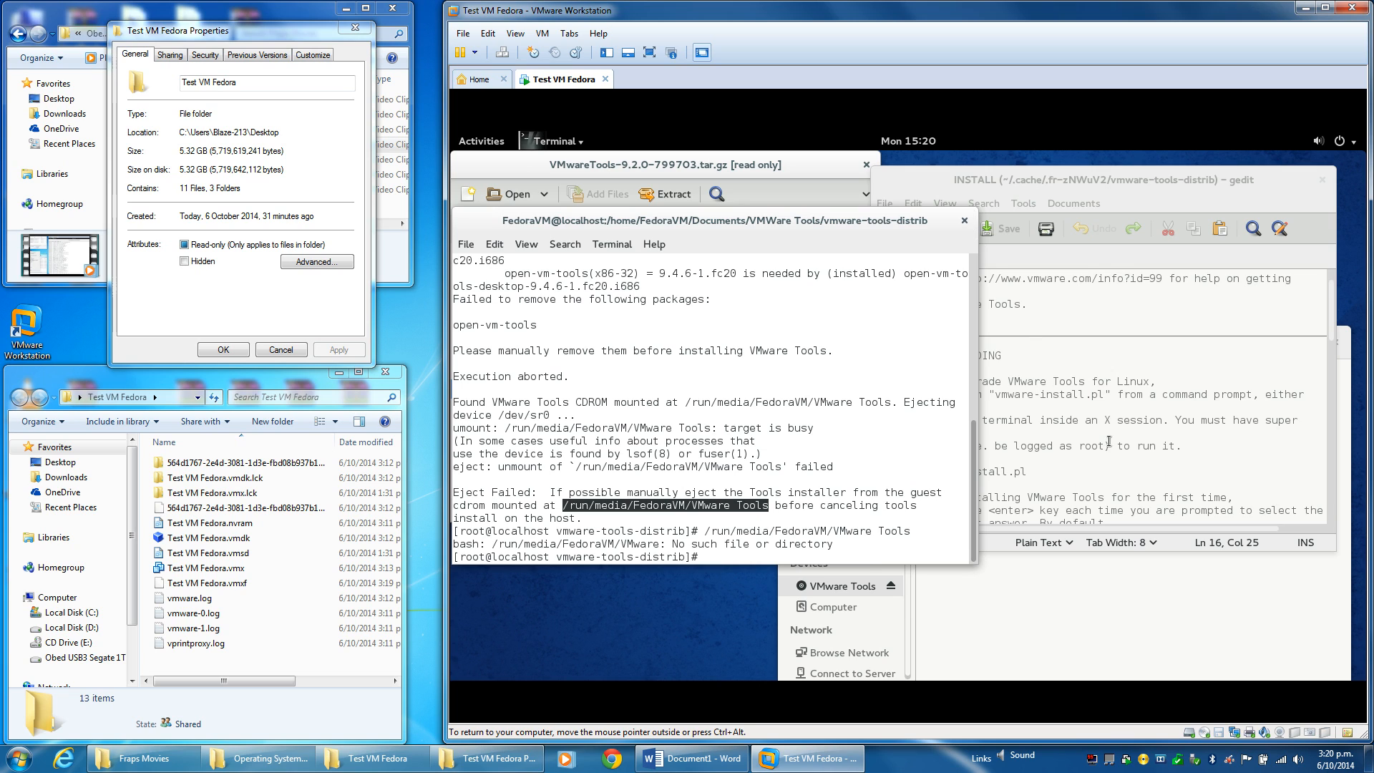
Scroll the INSTALL notes down to the vmware-config-tools.pl guidance.
left_click(1152, 472)
scroll(1151, 472, "down", 1)
scroll(1153, 472, "down", 6)
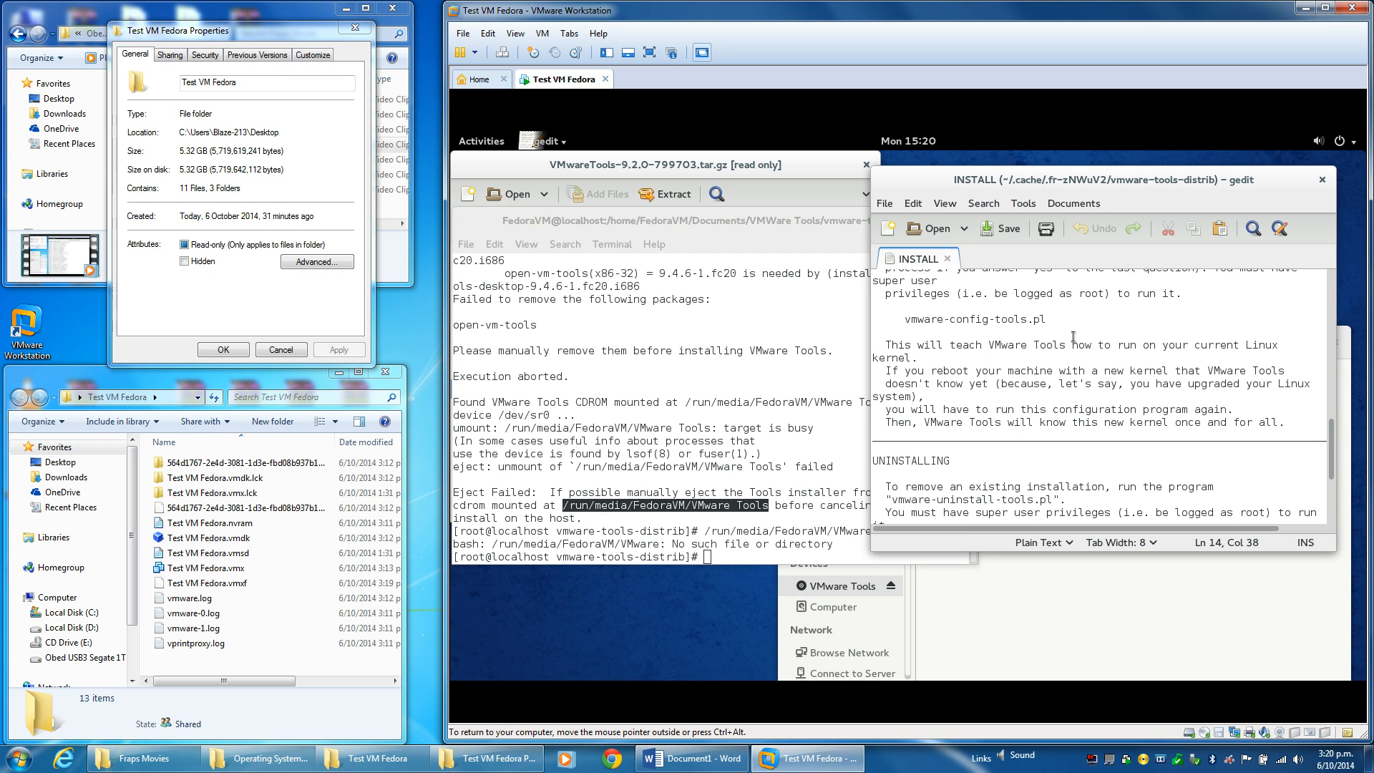
Close the INSTALL notes, terminal, tar.gz archive and VMware Tools file window in the guest.
scroll(1081, 351, "up", 2)
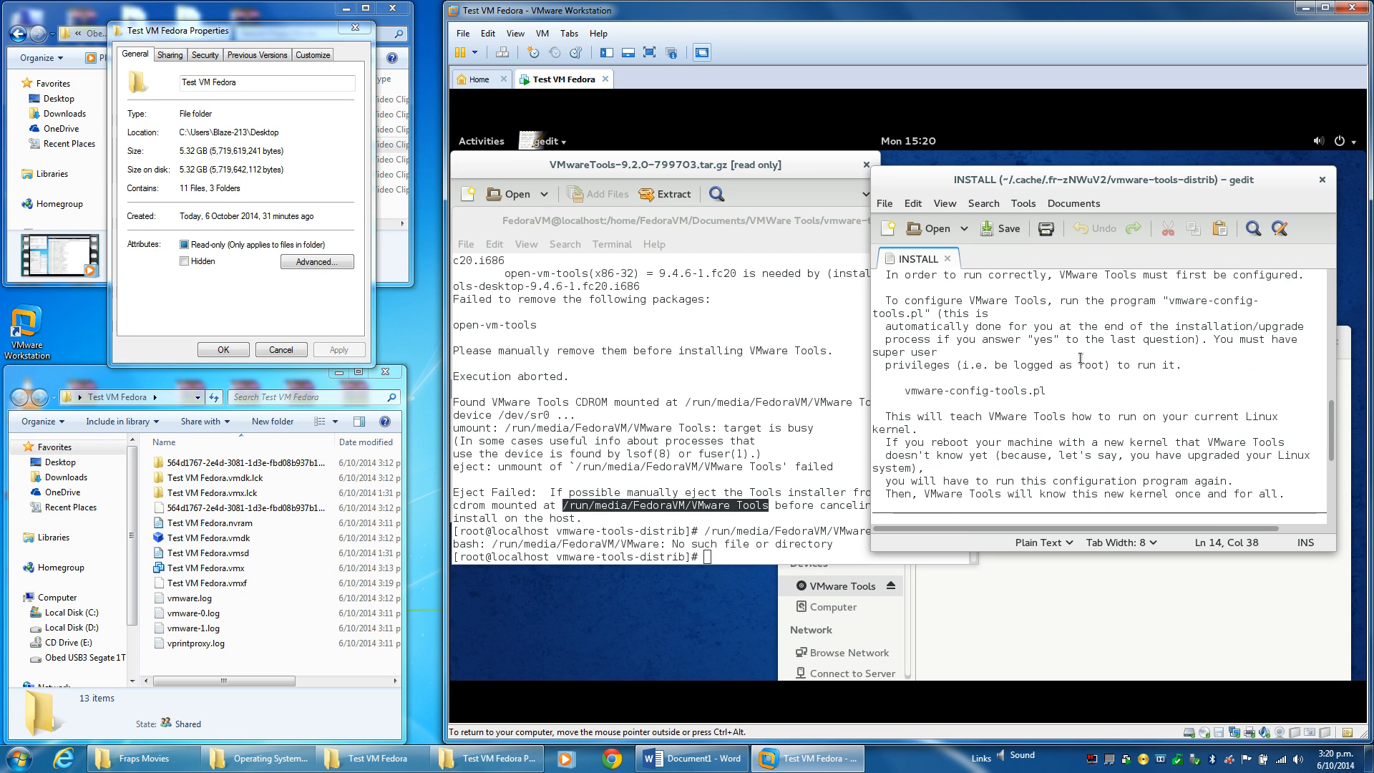
scroll(1080, 357, "up", 5)
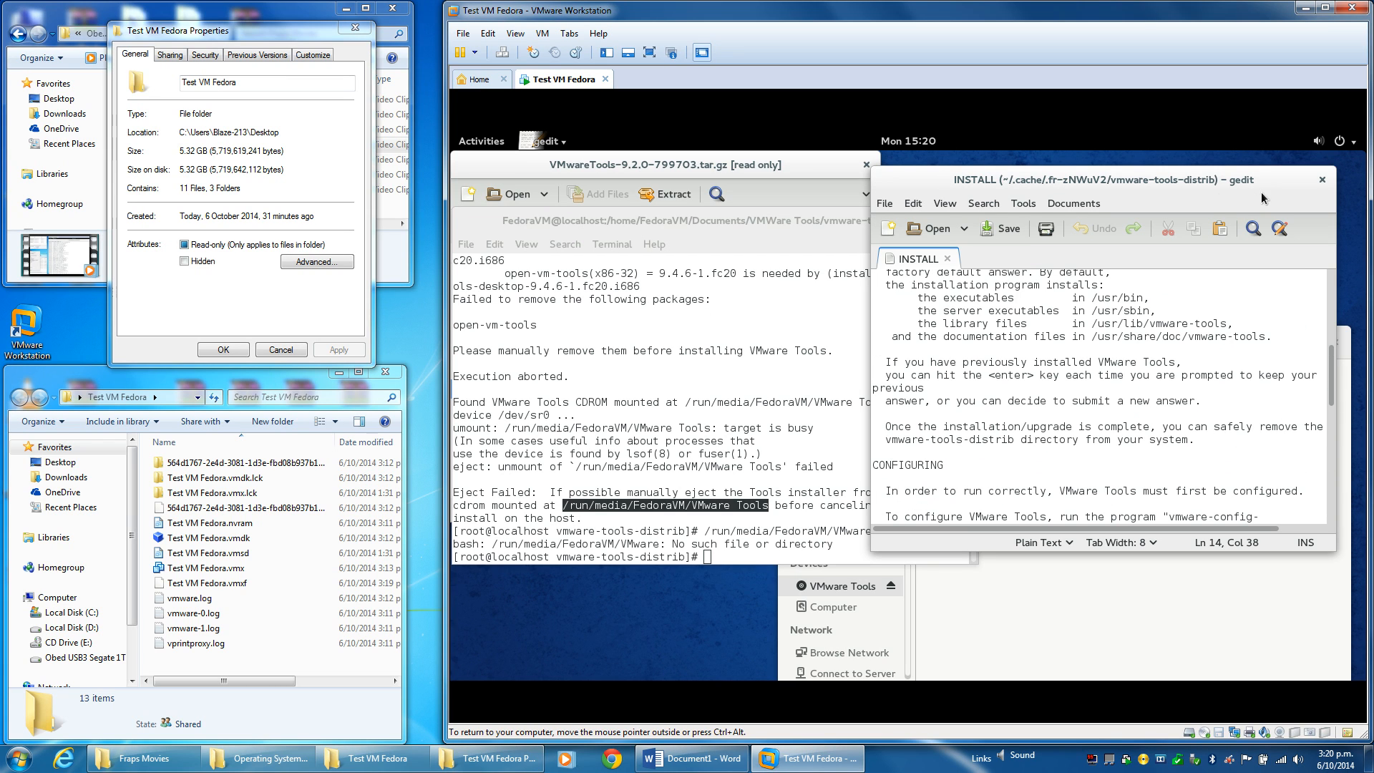
left_click(1322, 180)
left_click(963, 219)
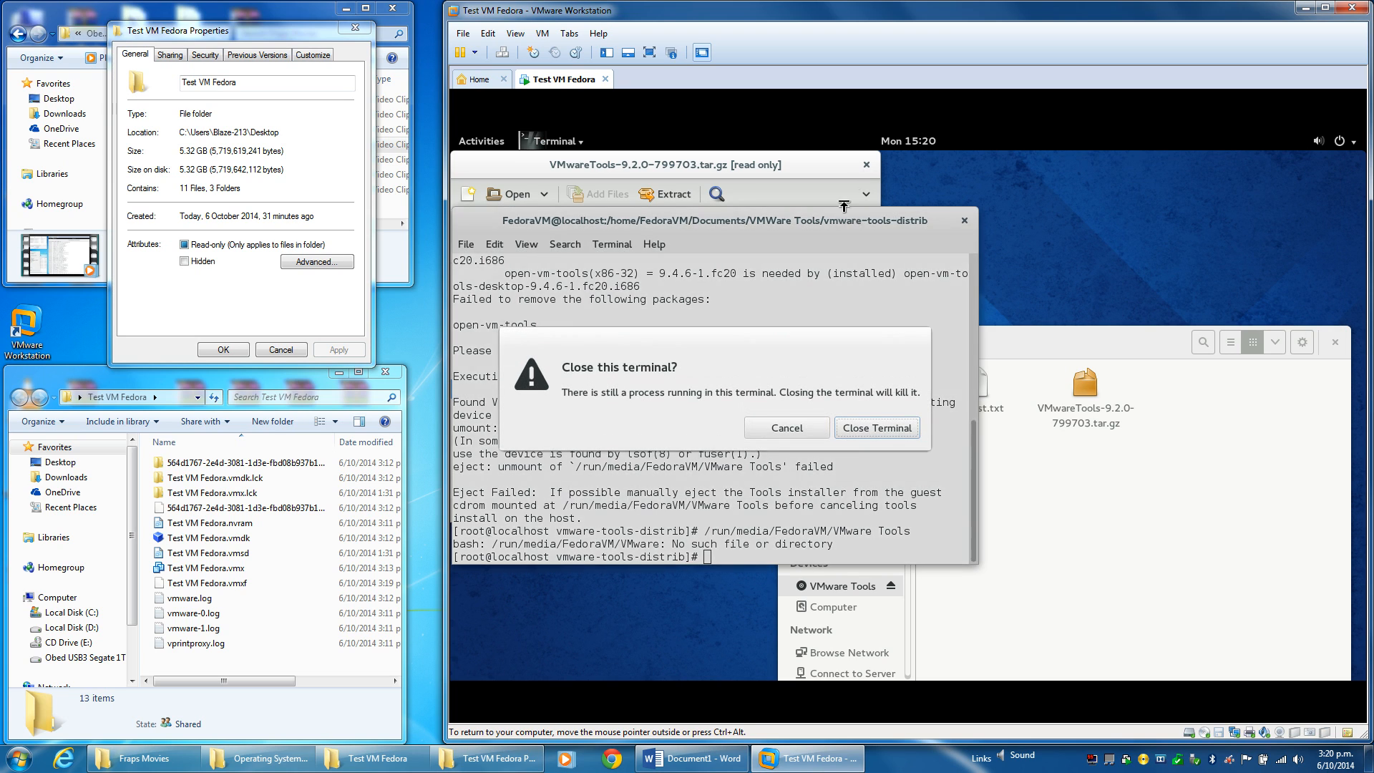
left_click(880, 427)
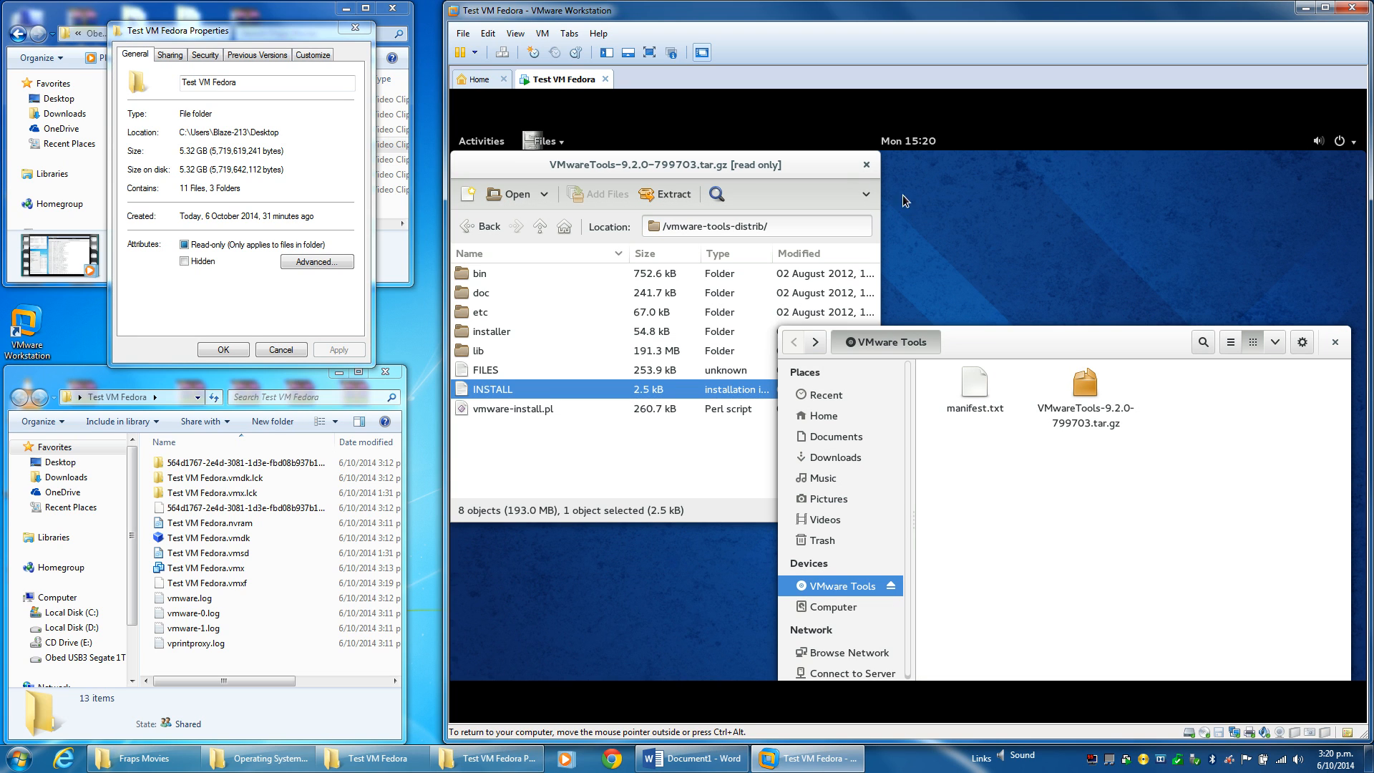
left_click(866, 165)
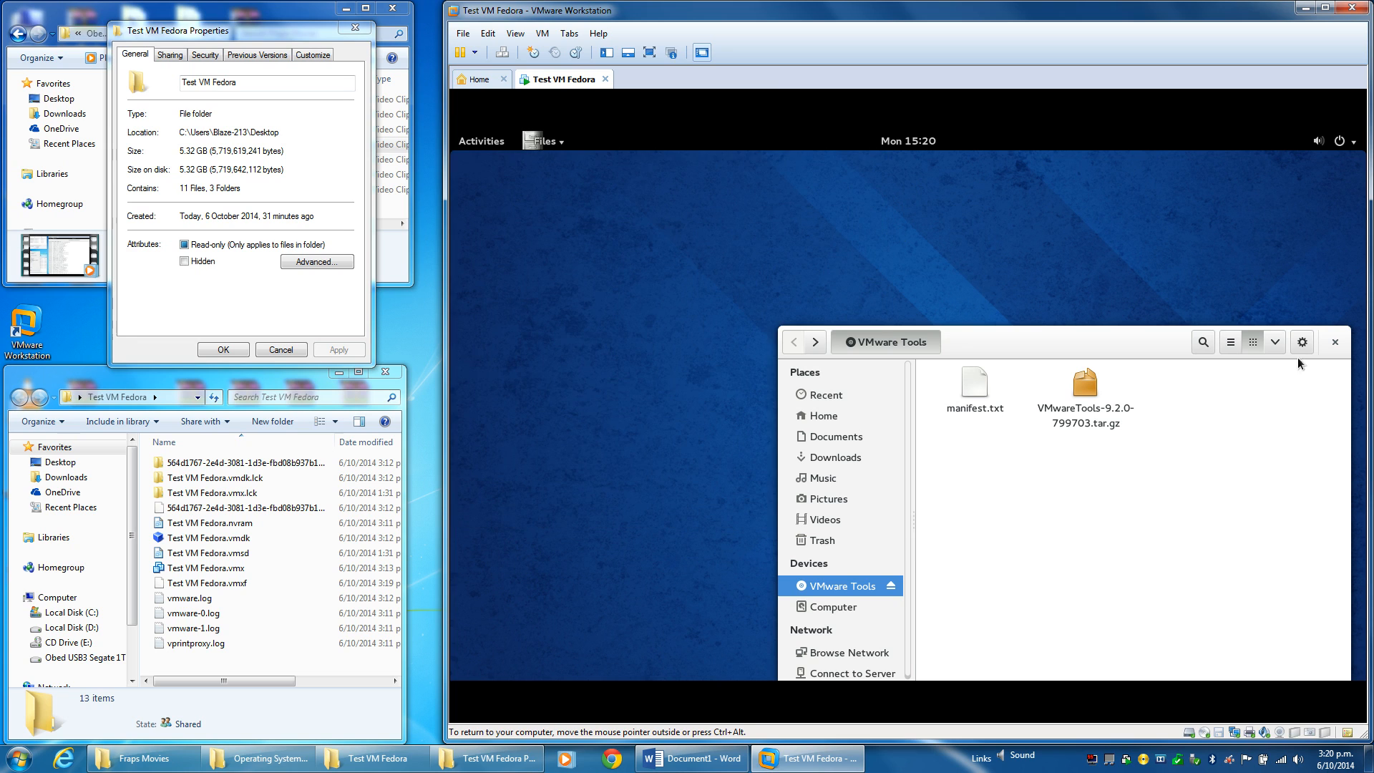
left_click(1334, 341)
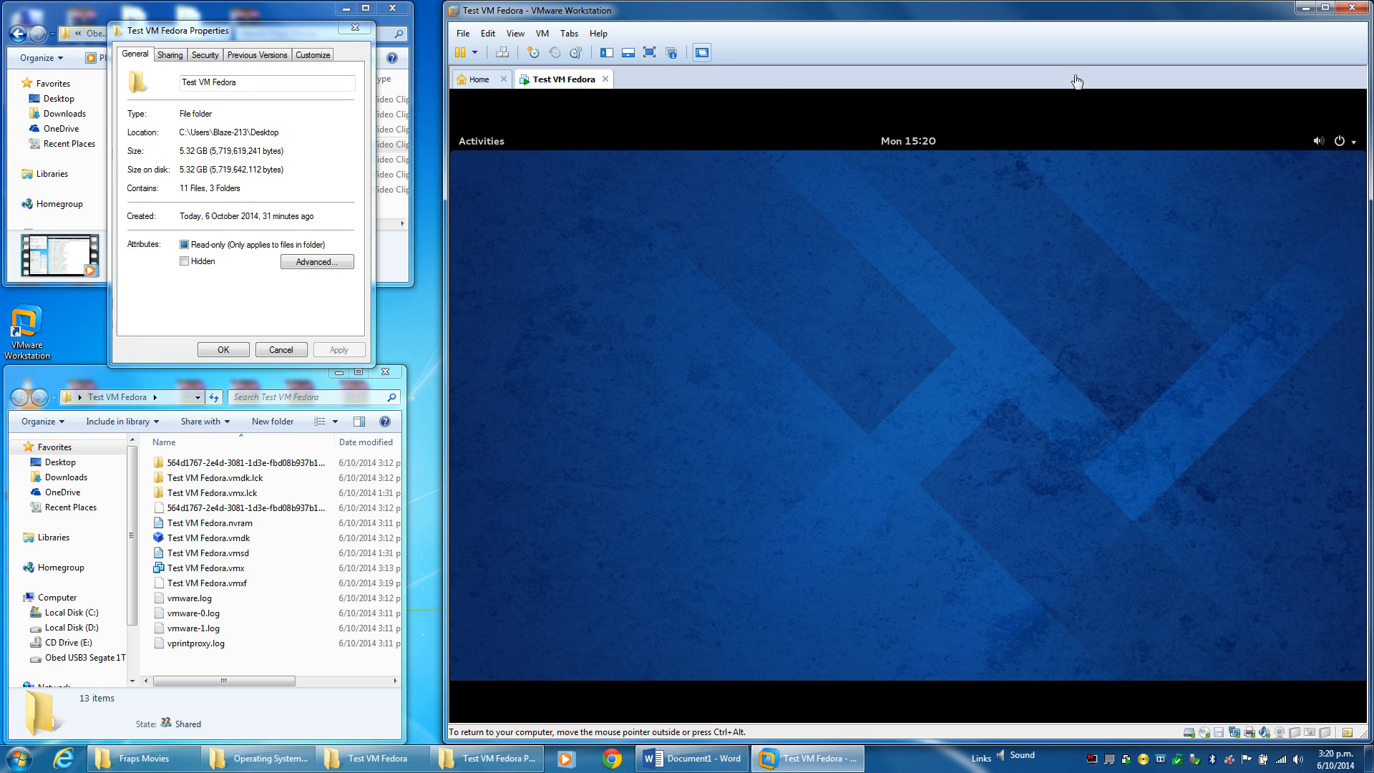
Maximize VMware Workstation and apply View > Fit Guest Now.
left_click(1324, 7)
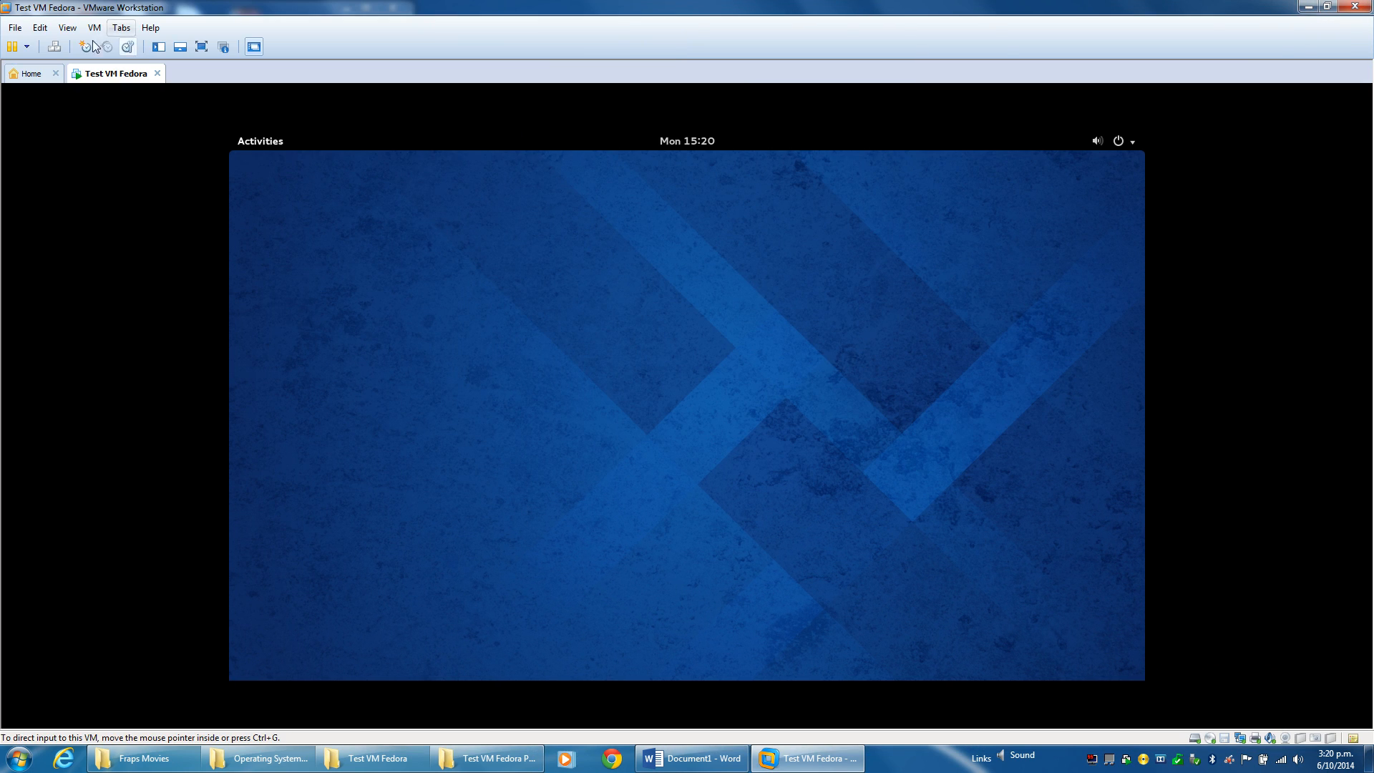
left_click(67, 28)
left_click(91, 106)
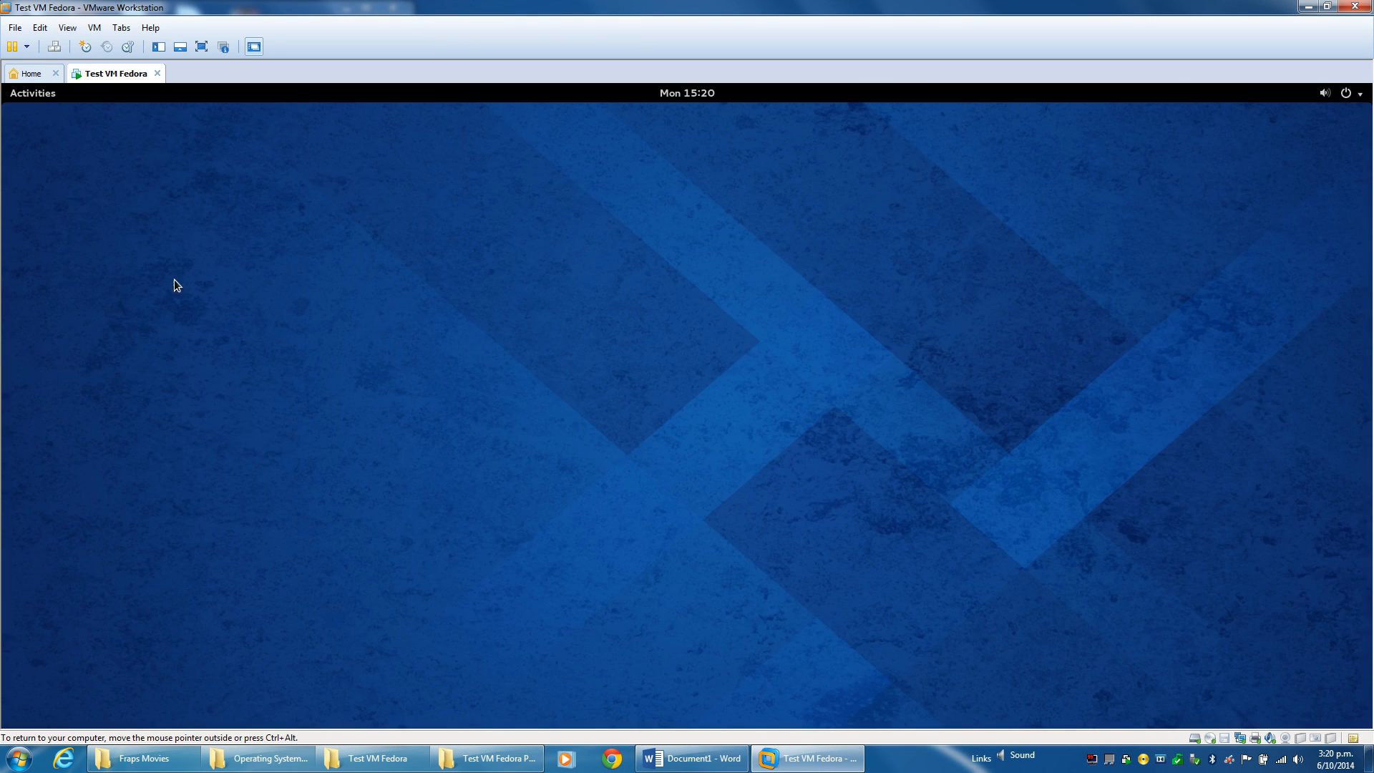
left_click(95, 28)
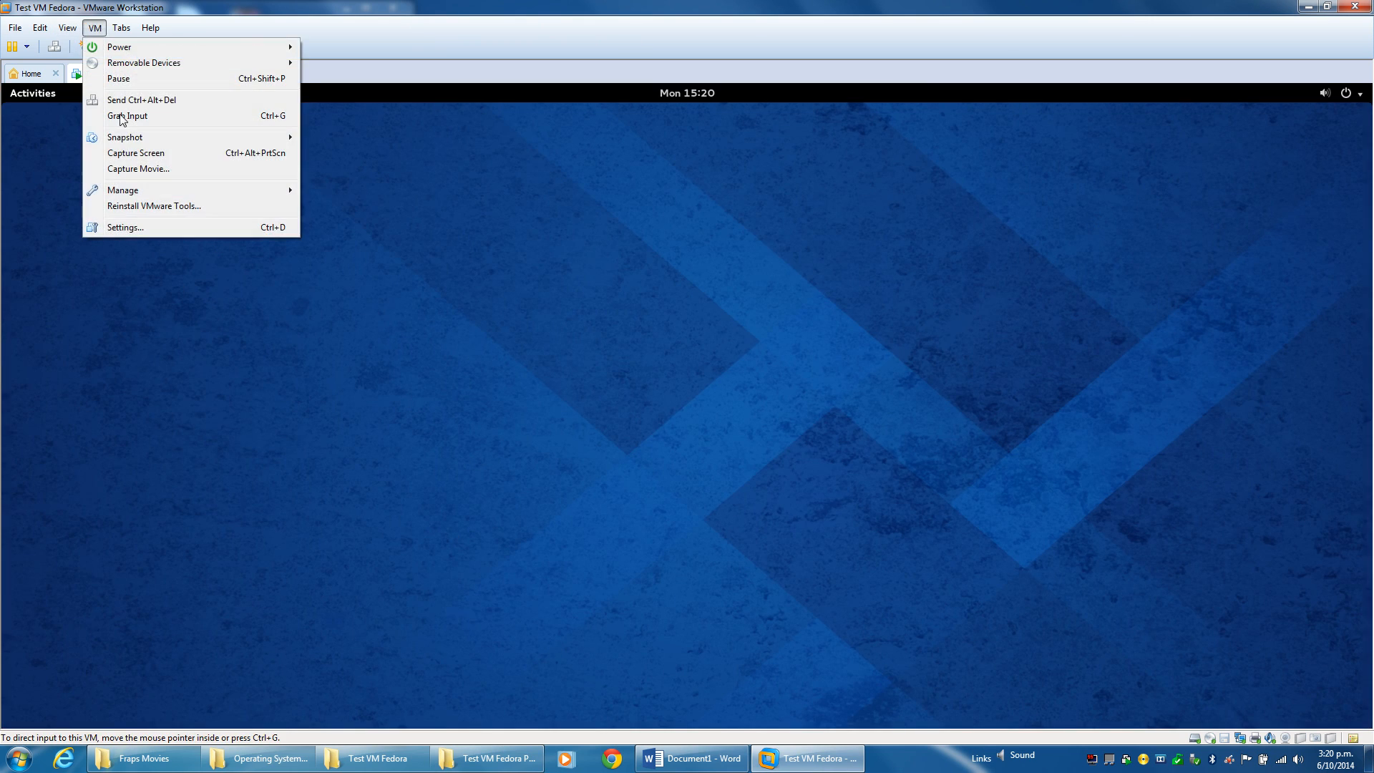
left_click(89, 22)
left_click(92, 25)
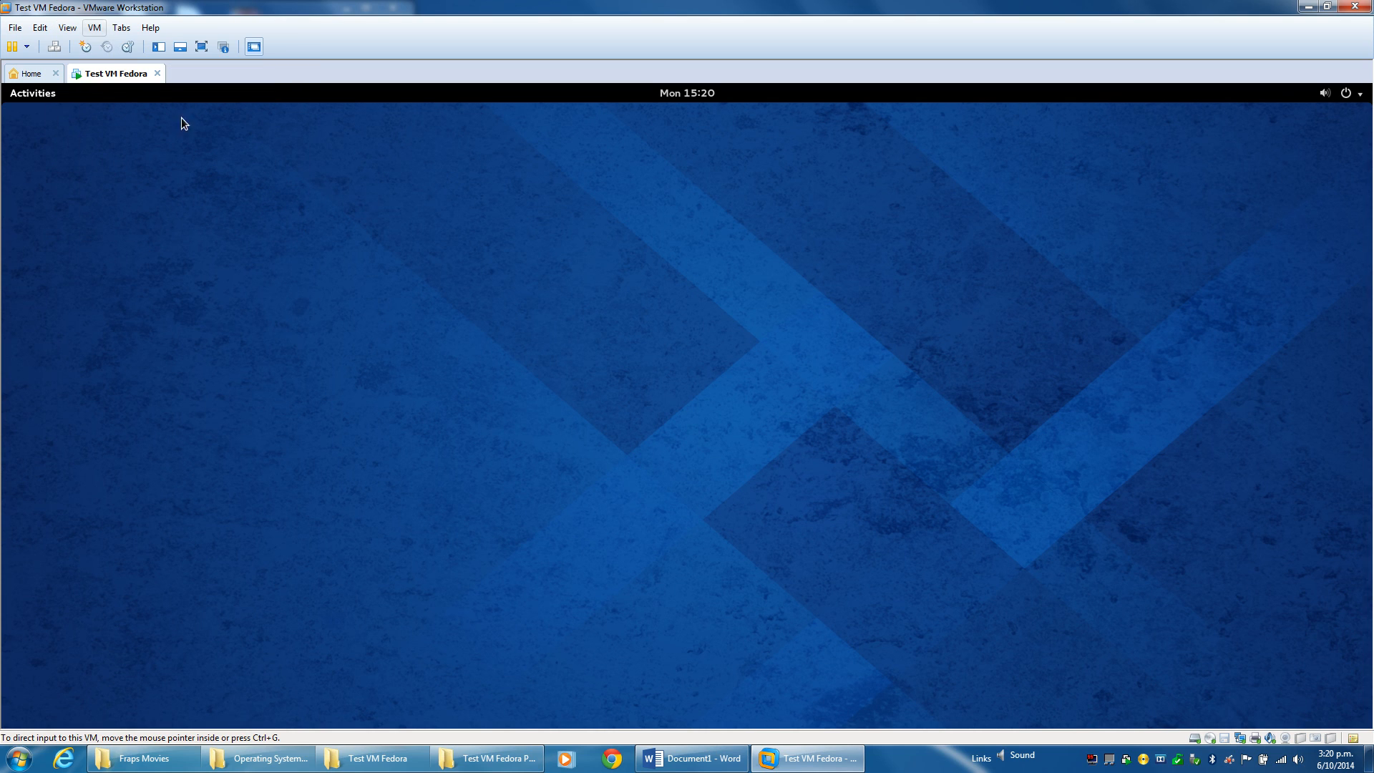
right_click(910, 508)
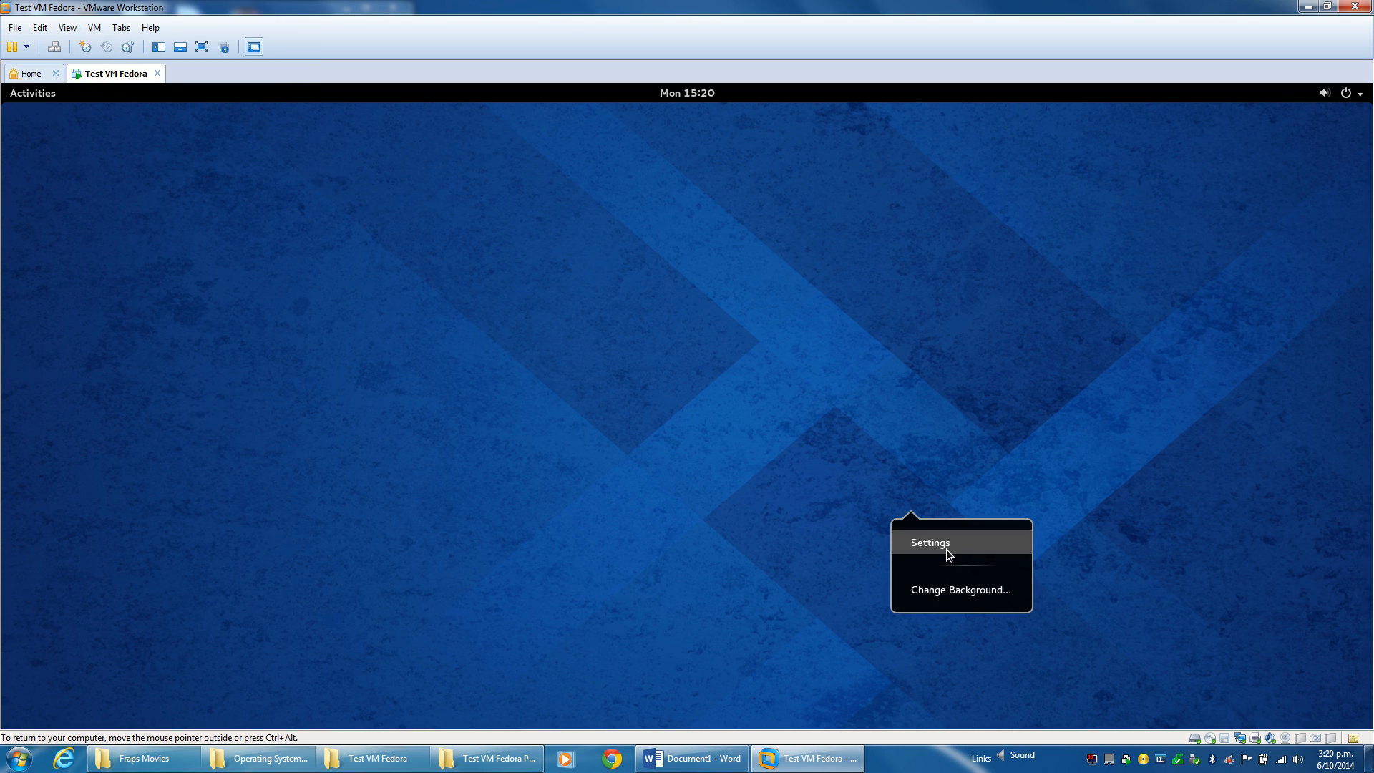
left_click(950, 591)
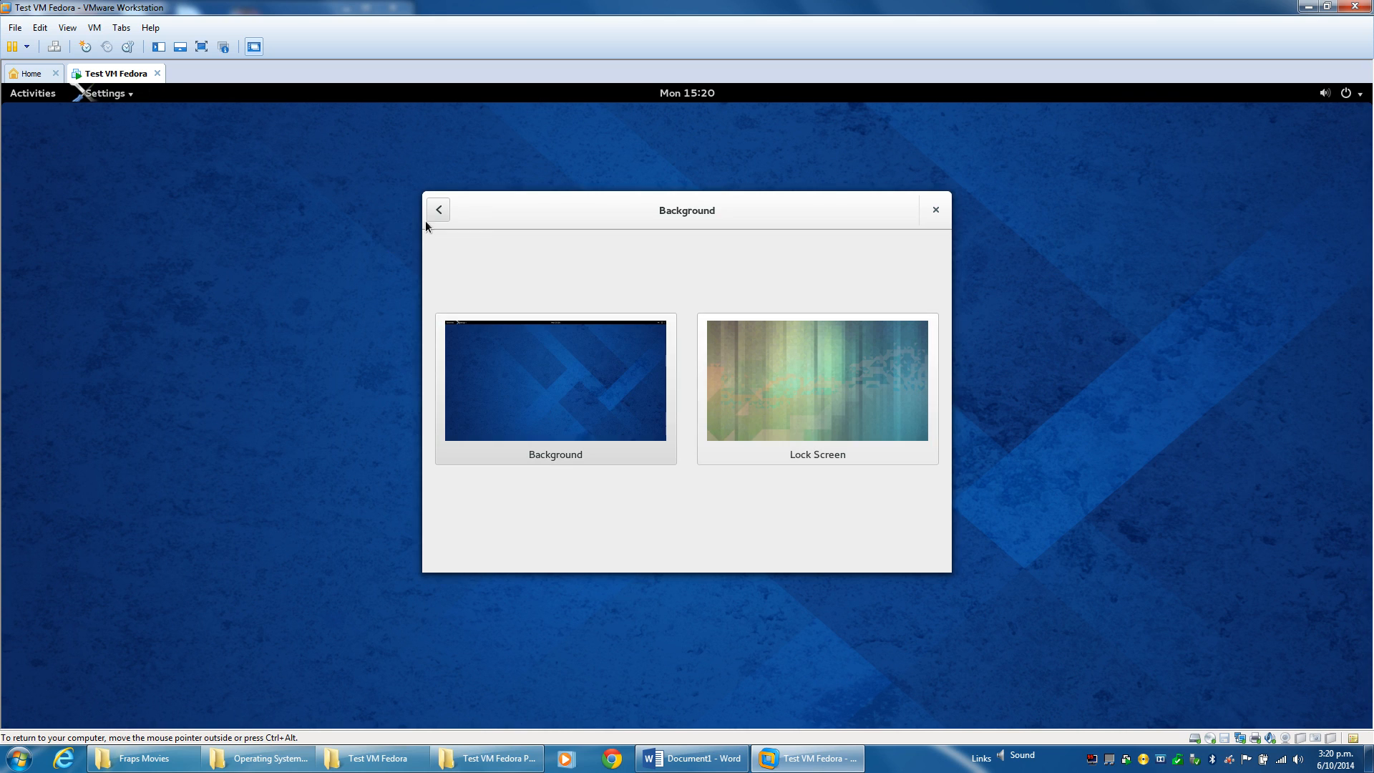
left_click(441, 209)
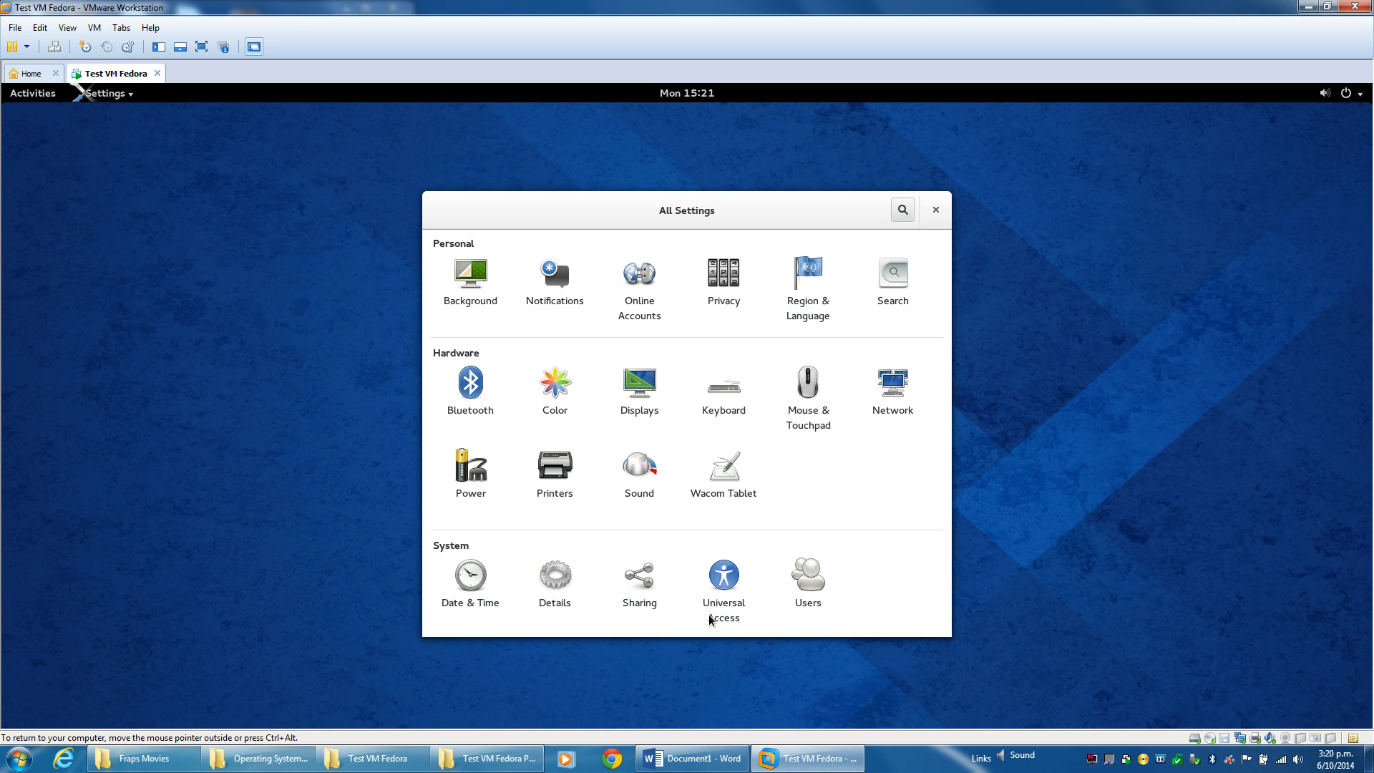
left_click(560, 588)
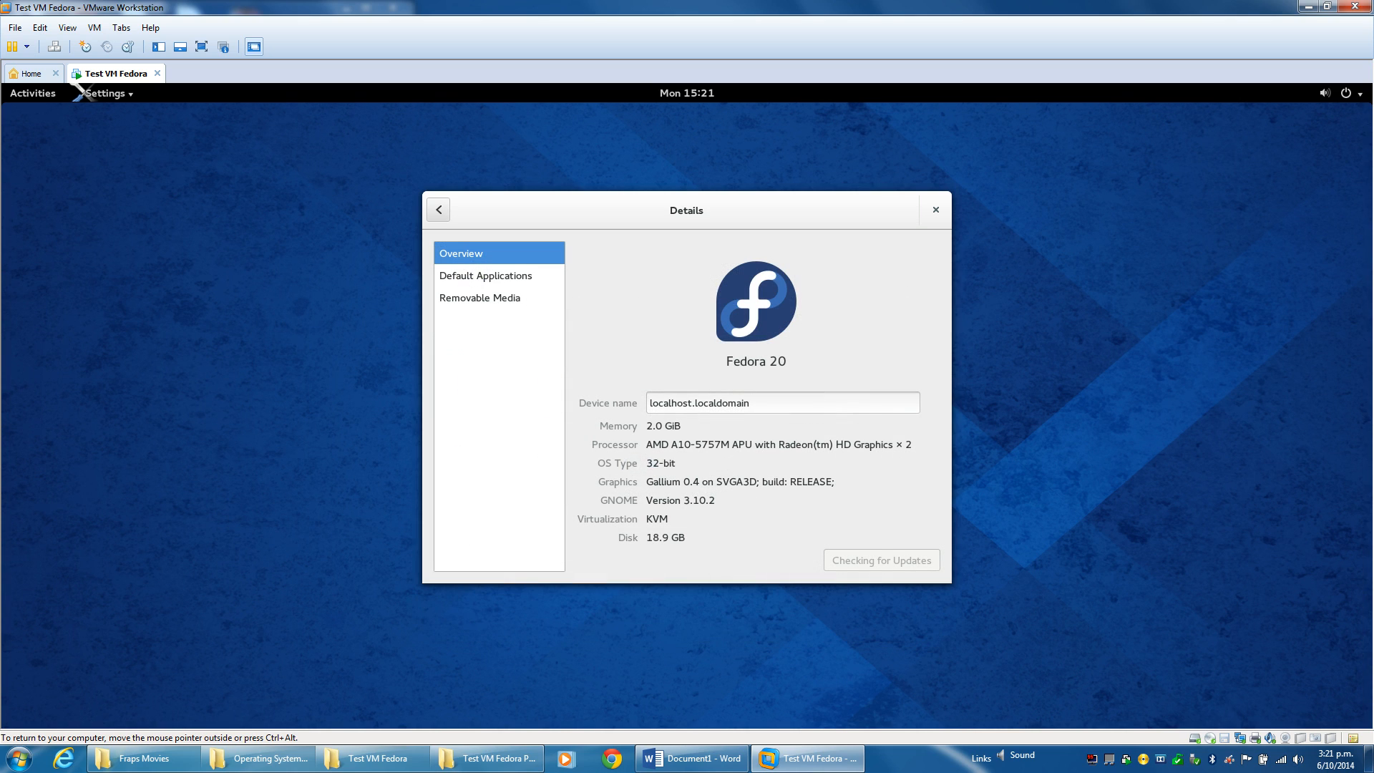
left_click(510, 274)
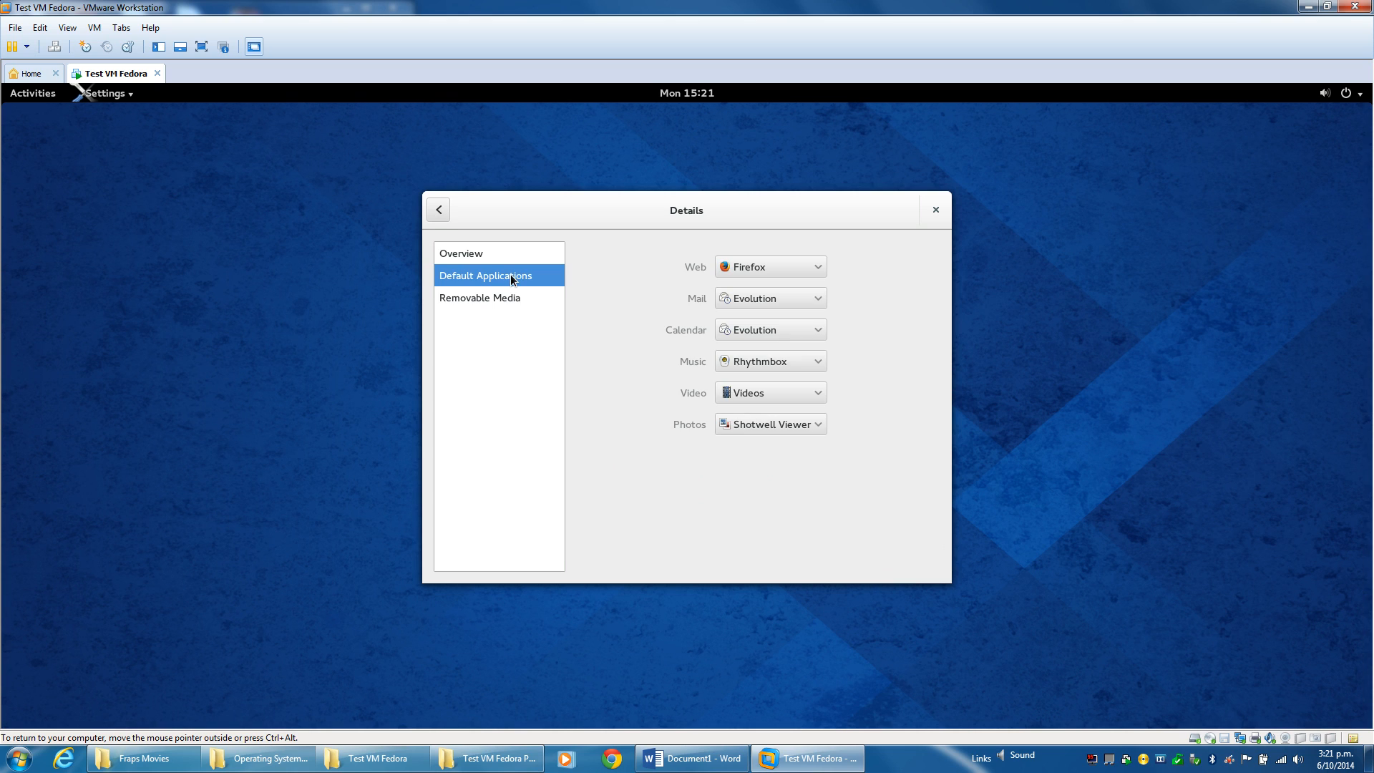
left_click(484, 260)
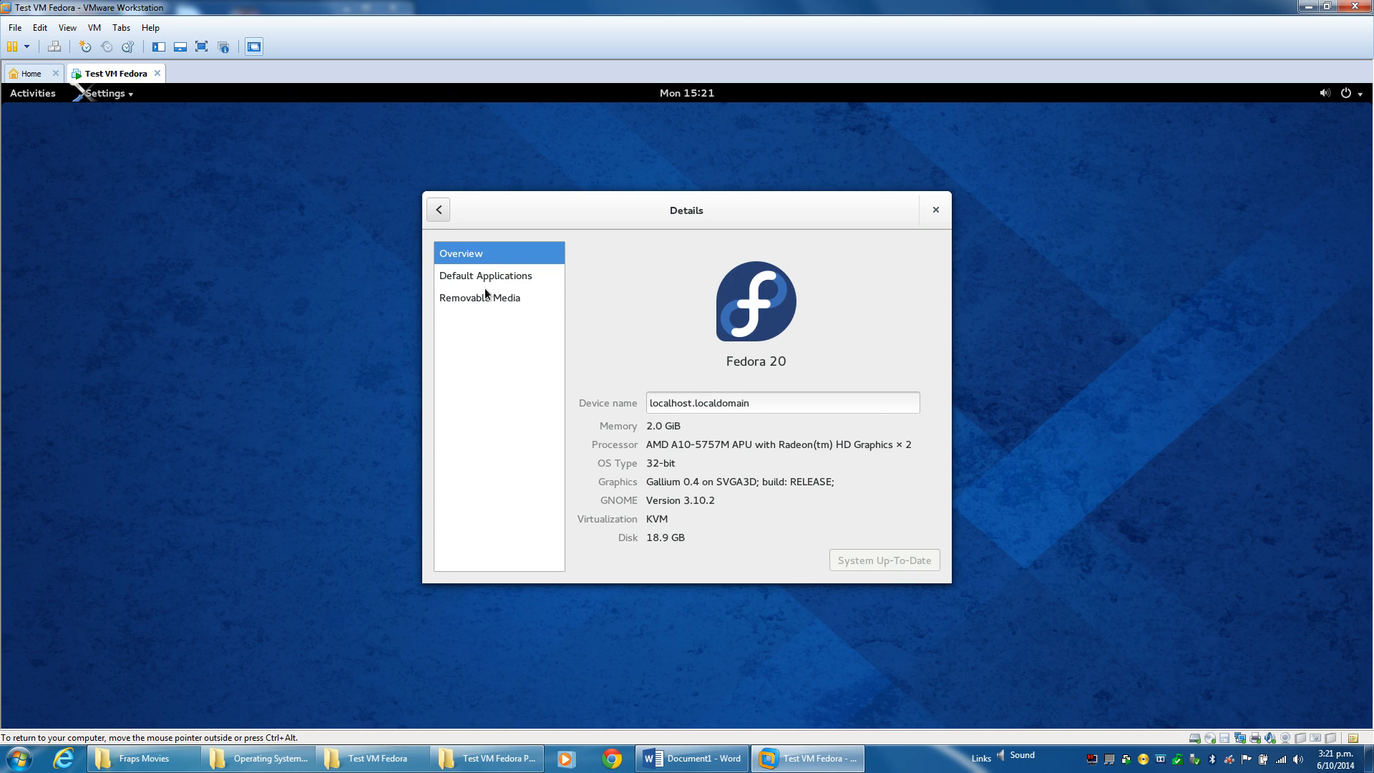
left_click(484, 289)
left_click(471, 269)
left_click(469, 256)
key("ctrl+q")
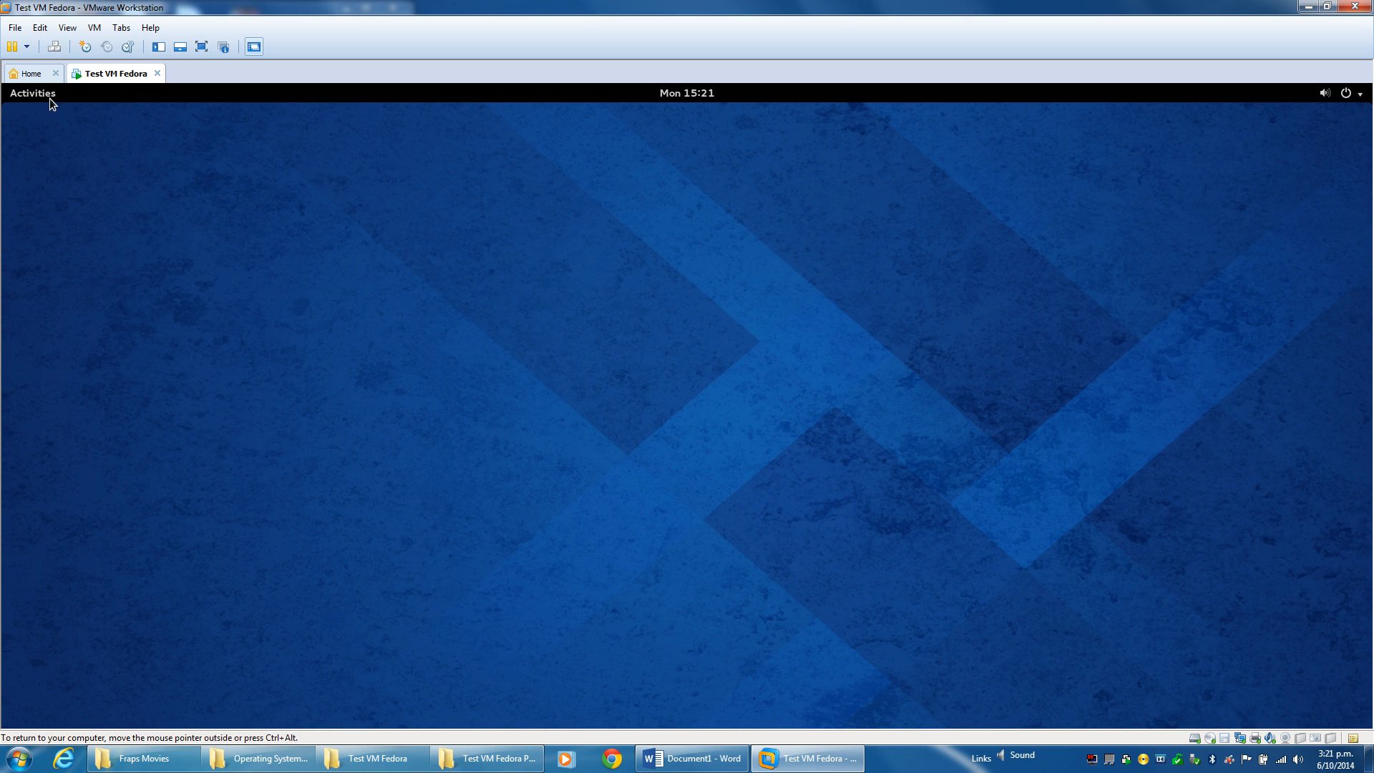
Power Off Fedora from the system menu, then snap VMware to the right and widen it.
left_click(49, 97)
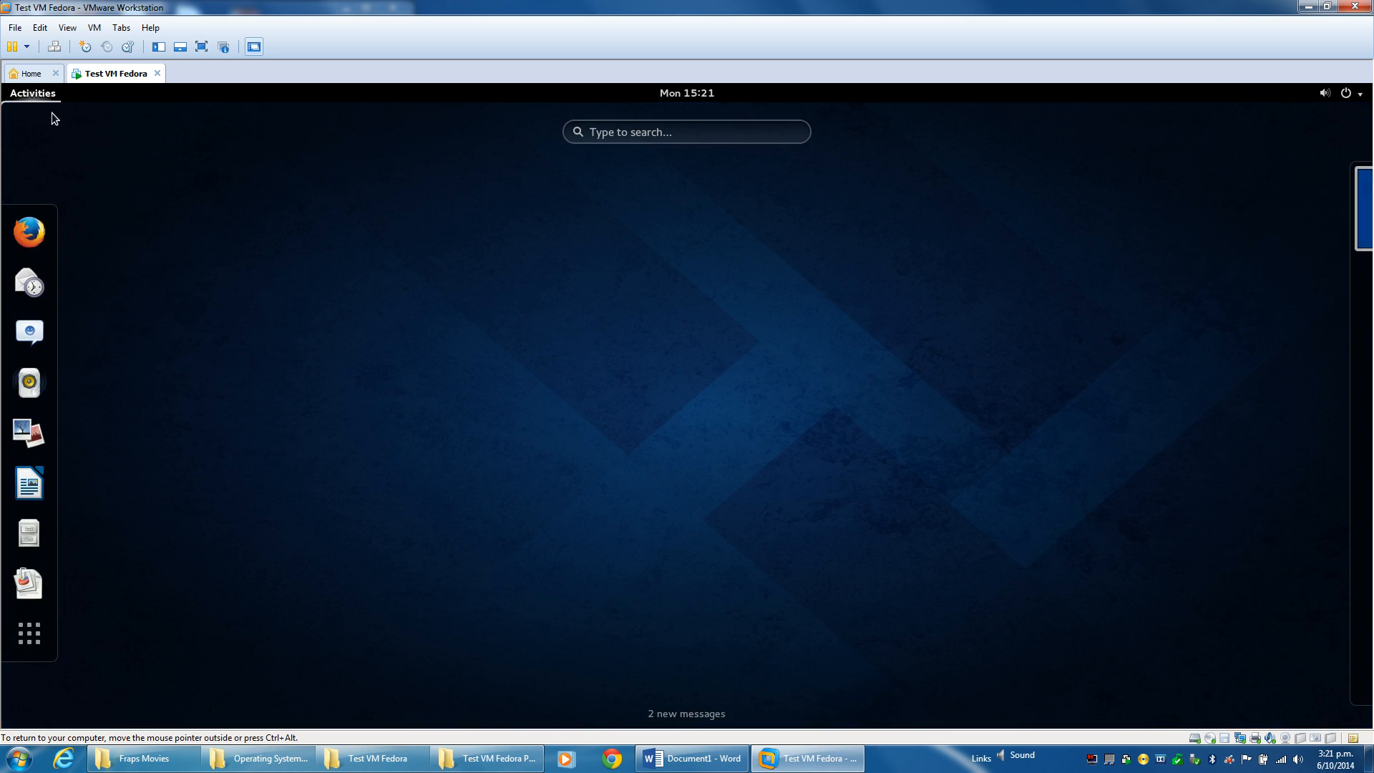
left_click(29, 633)
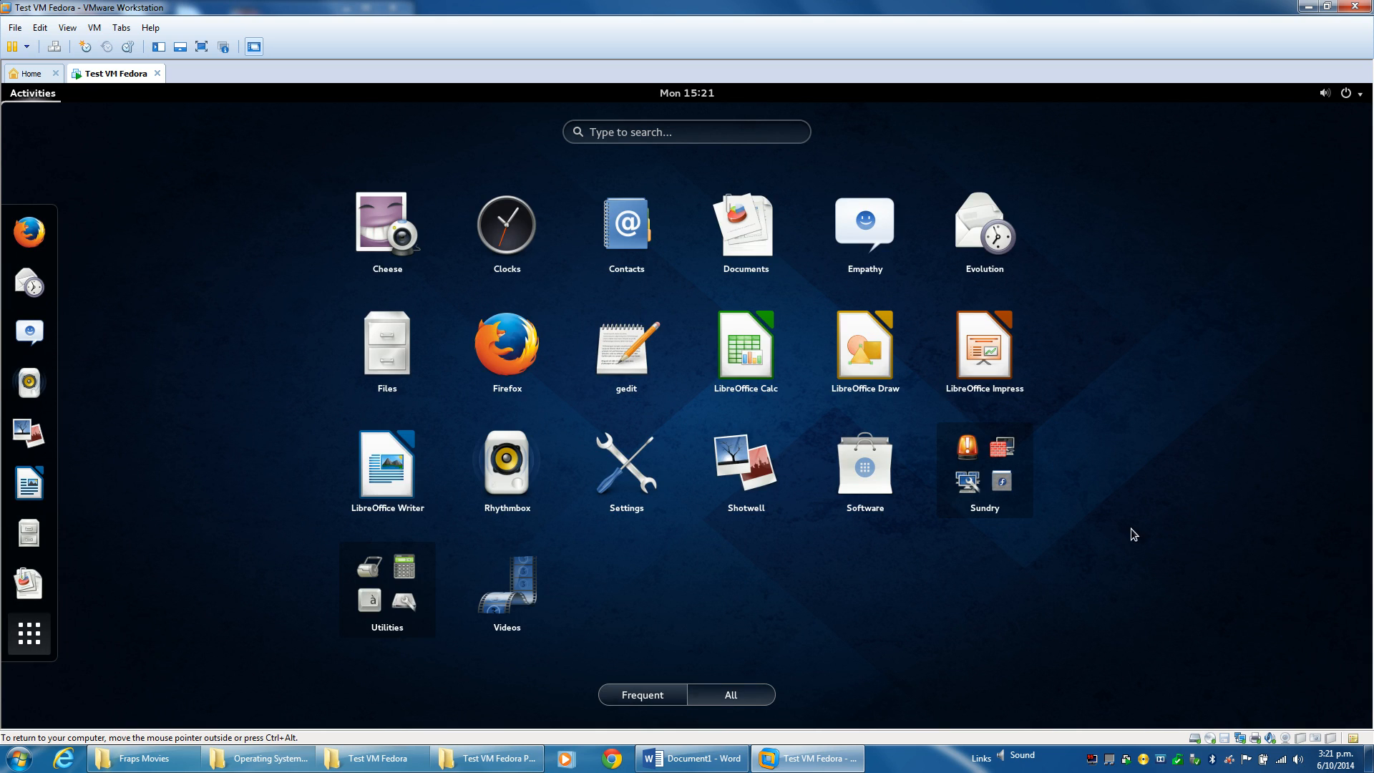
left_click(1348, 95)
left_click(1315, 199)
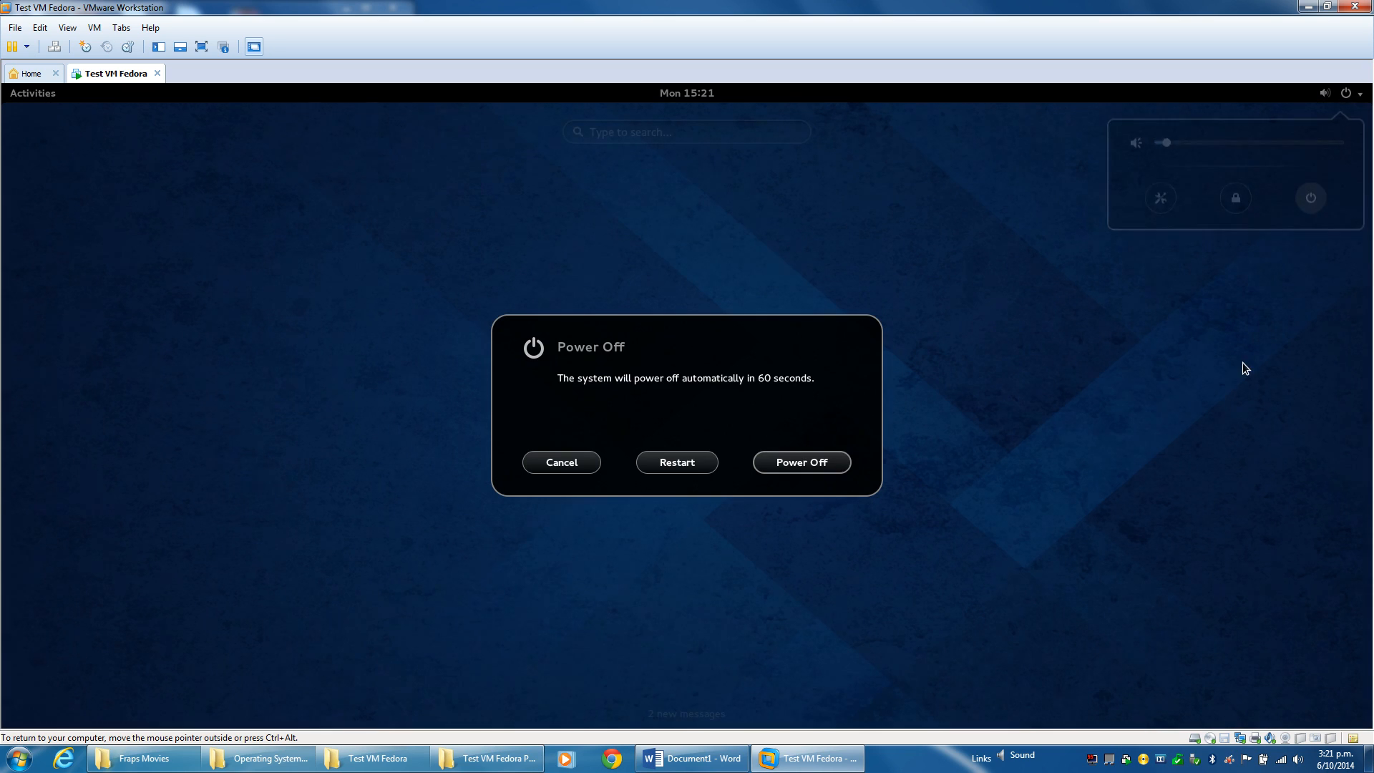
left_click(809, 468)
left_click_drag(739, 6, 1370, 208)
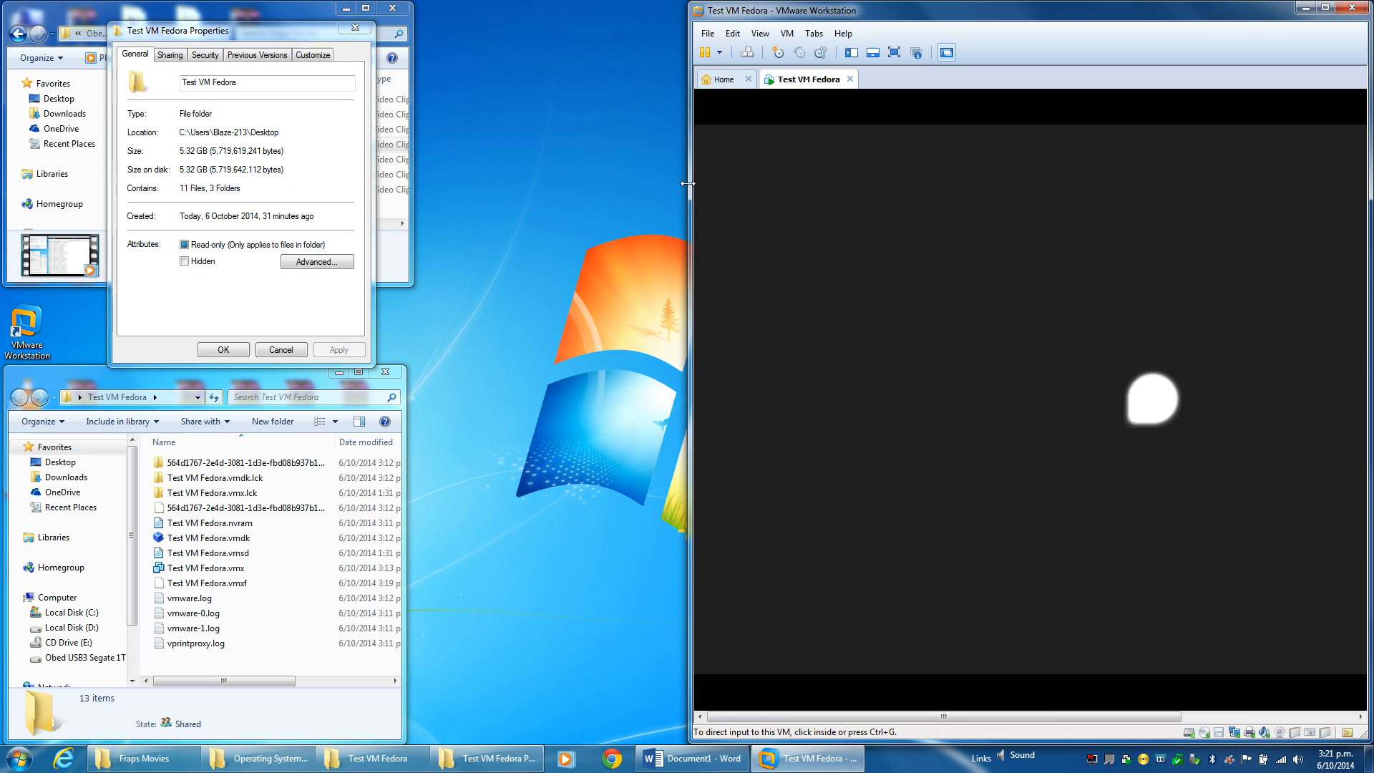
left_click_drag(687, 183, 412, 200)
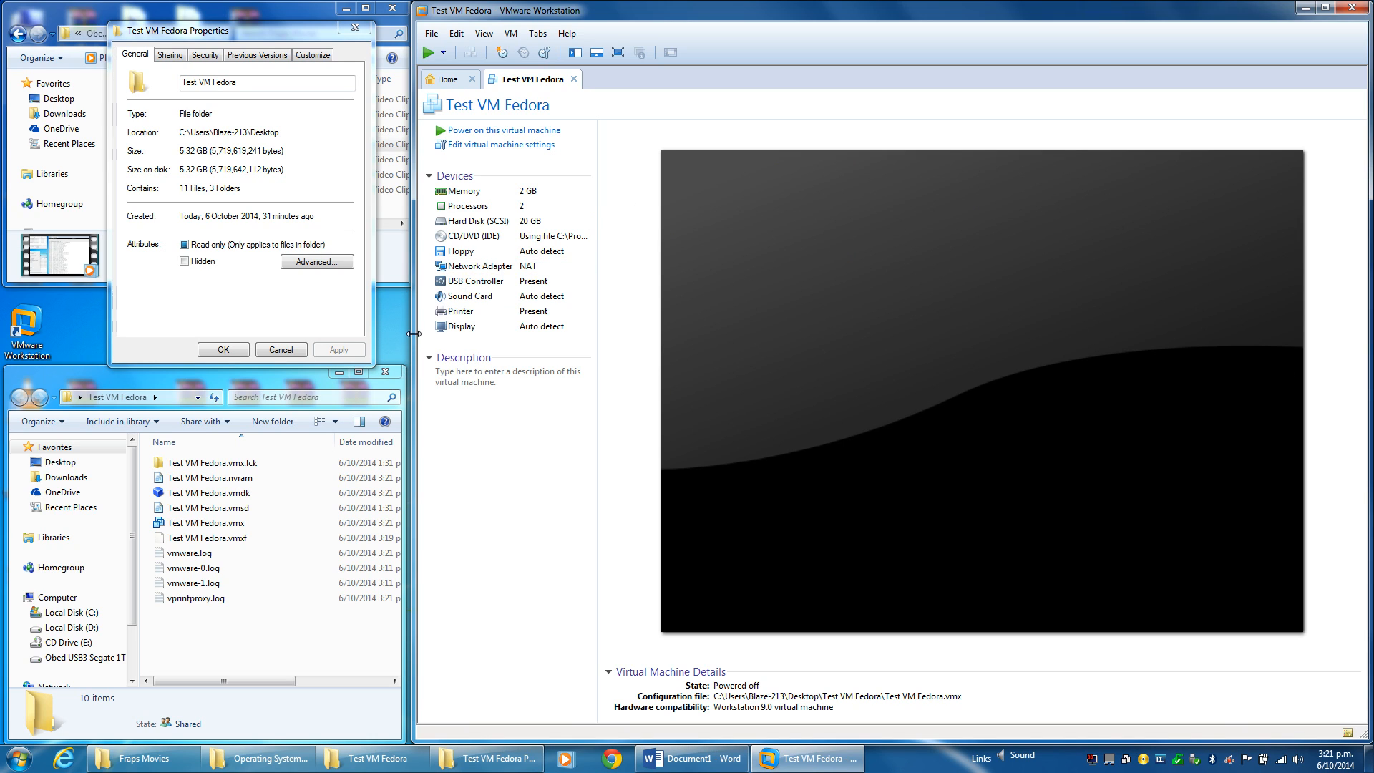
Adjust the window width, cancel the folder Properties dialog, and close the Test VM Fedora tab.
left_click_drag(411, 334, 447, 339)
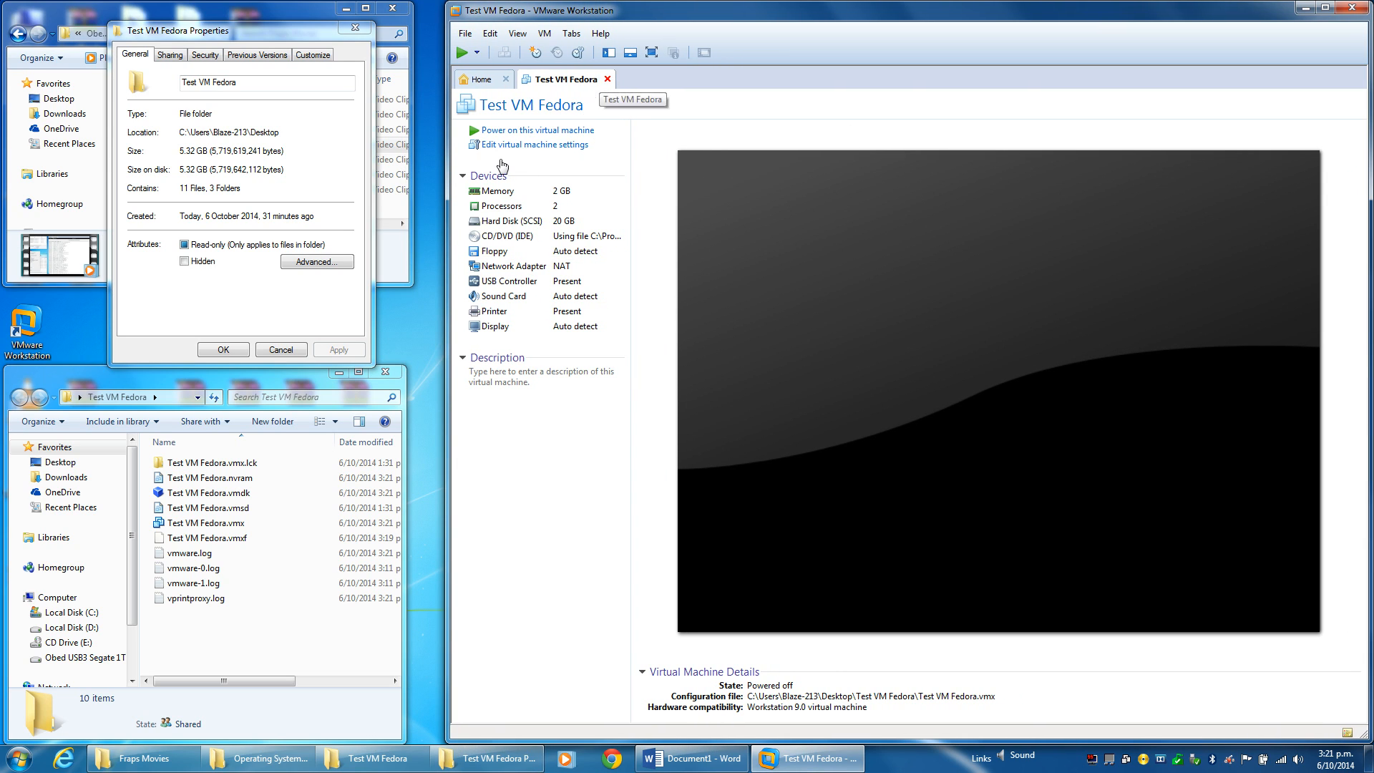
left_click(293, 354)
left_click(607, 78)
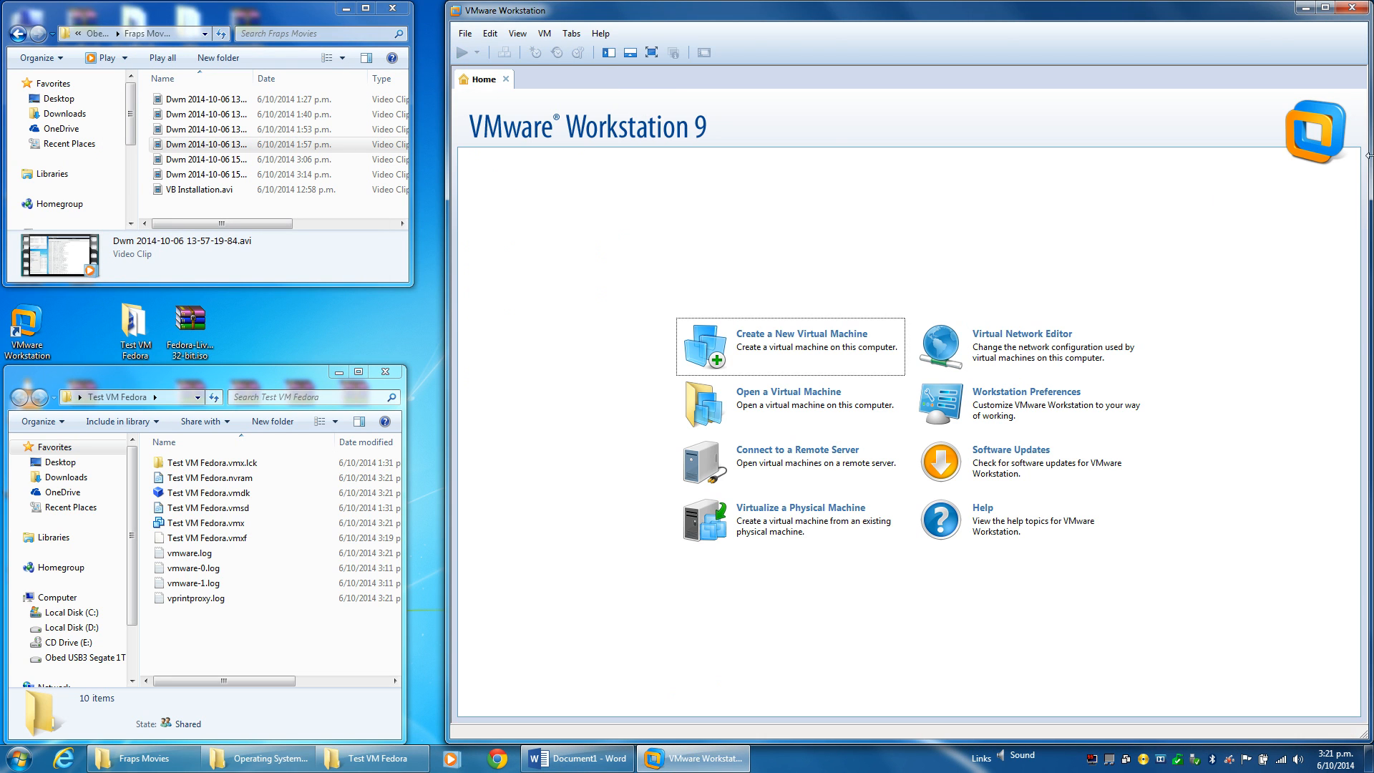
Close VMware and the Explorer windows, then check the Test VM Fedora folder's 5.81 GB Properties.
left_click(1351, 7)
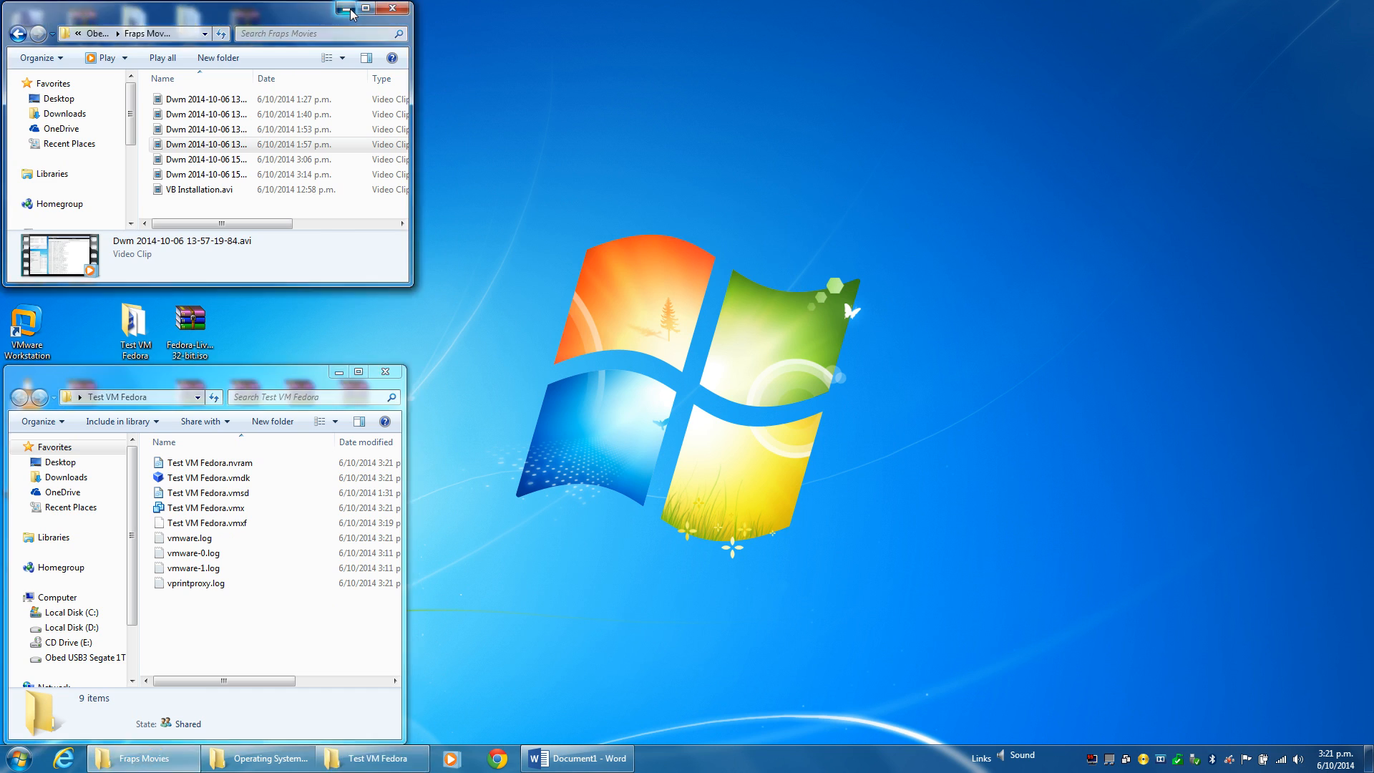
left_click(349, 10)
left_click(384, 372)
right_click(129, 324)
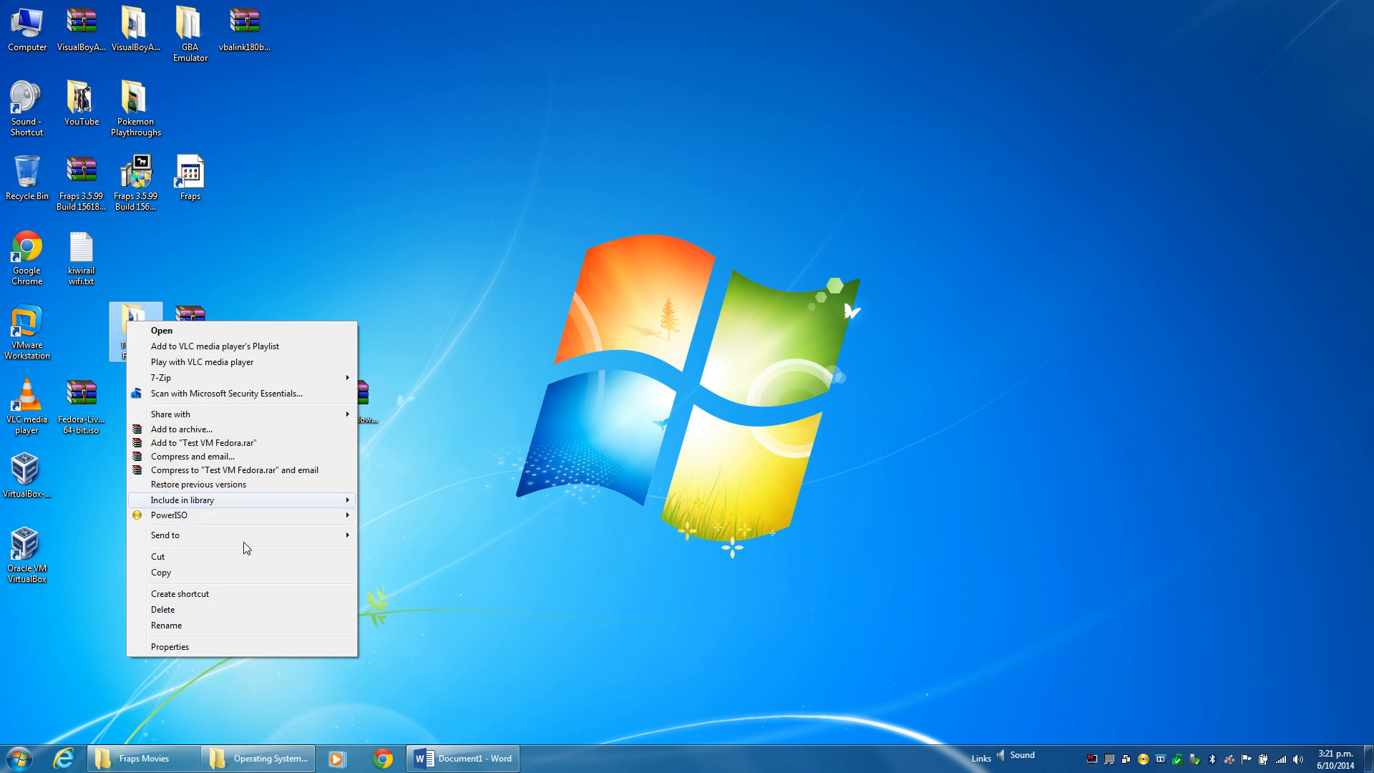
left_click(212, 646)
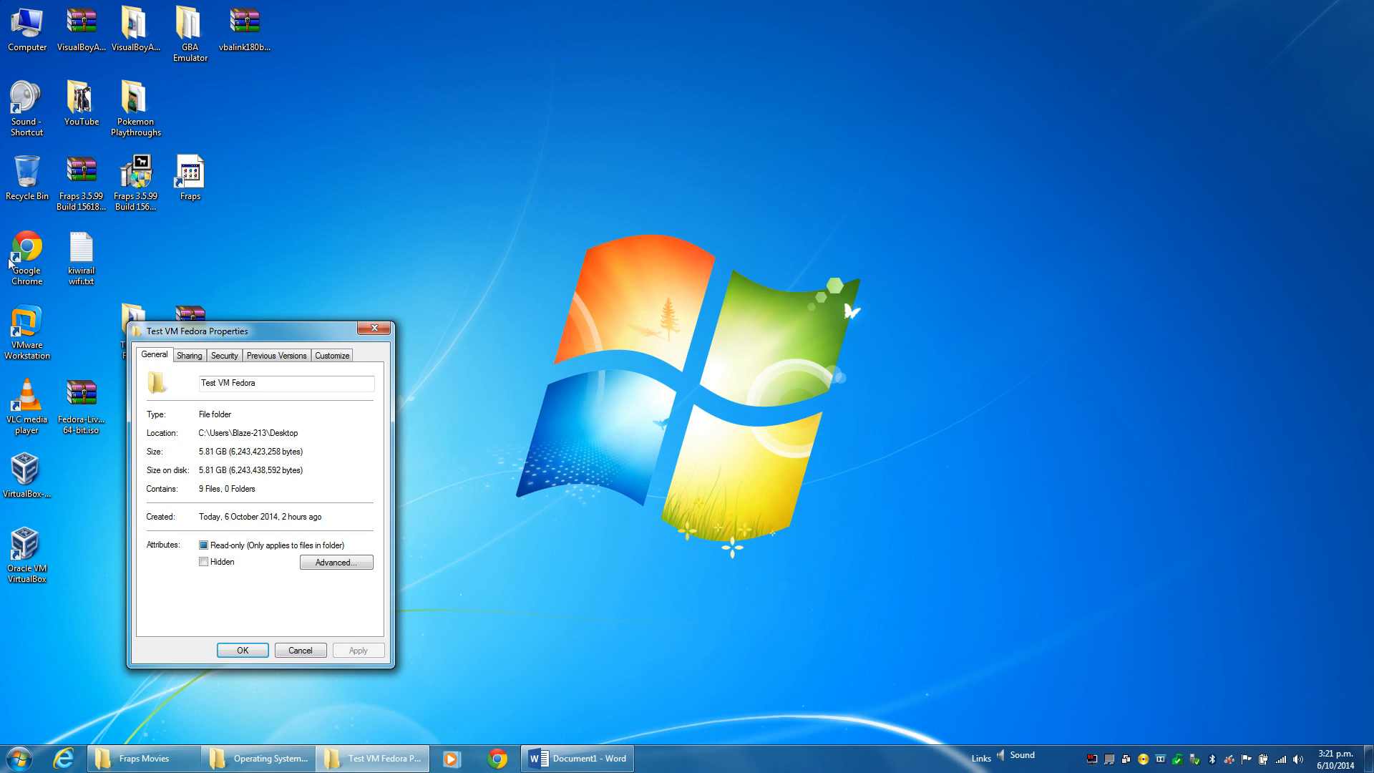
left_click(288, 649)
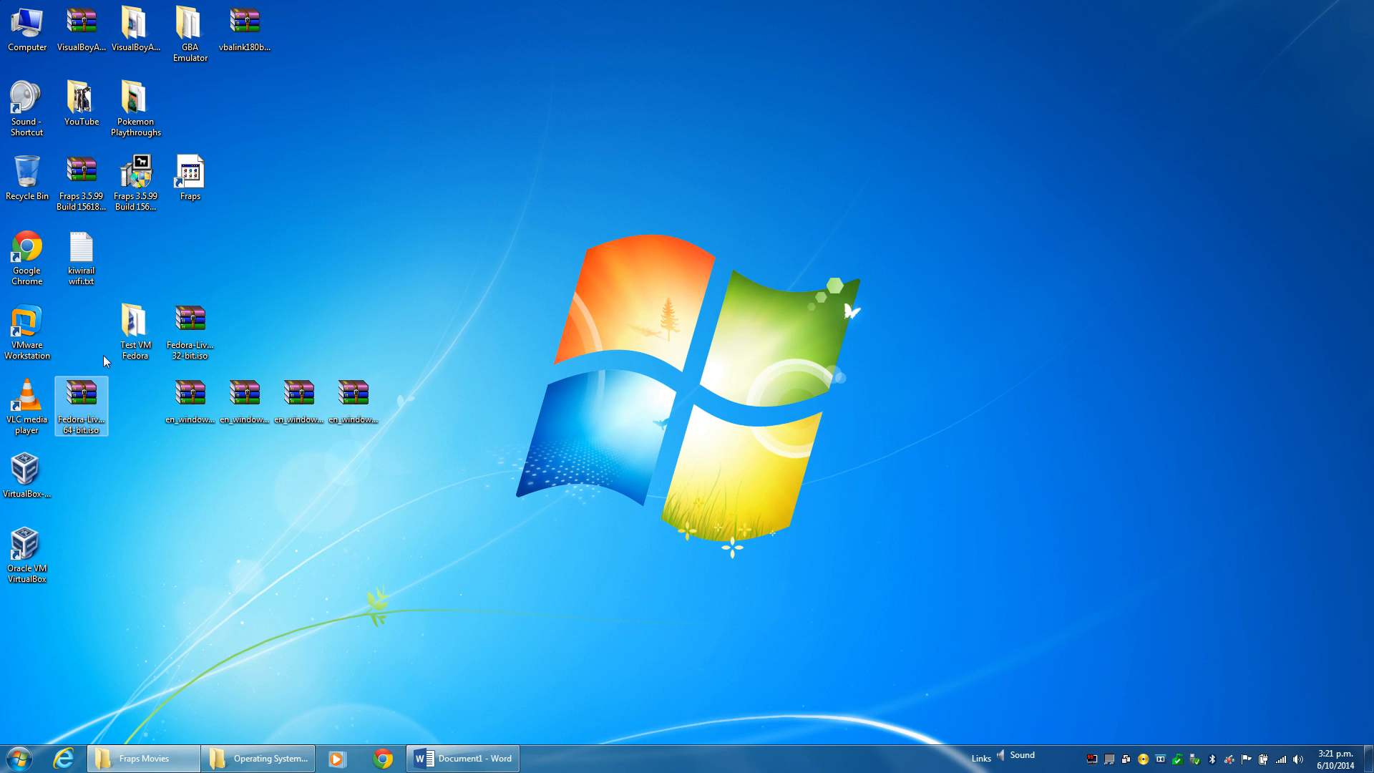
Open and close the Test VM Fedora folder, then drag it into the Recycle Bin.
double_click(136, 339)
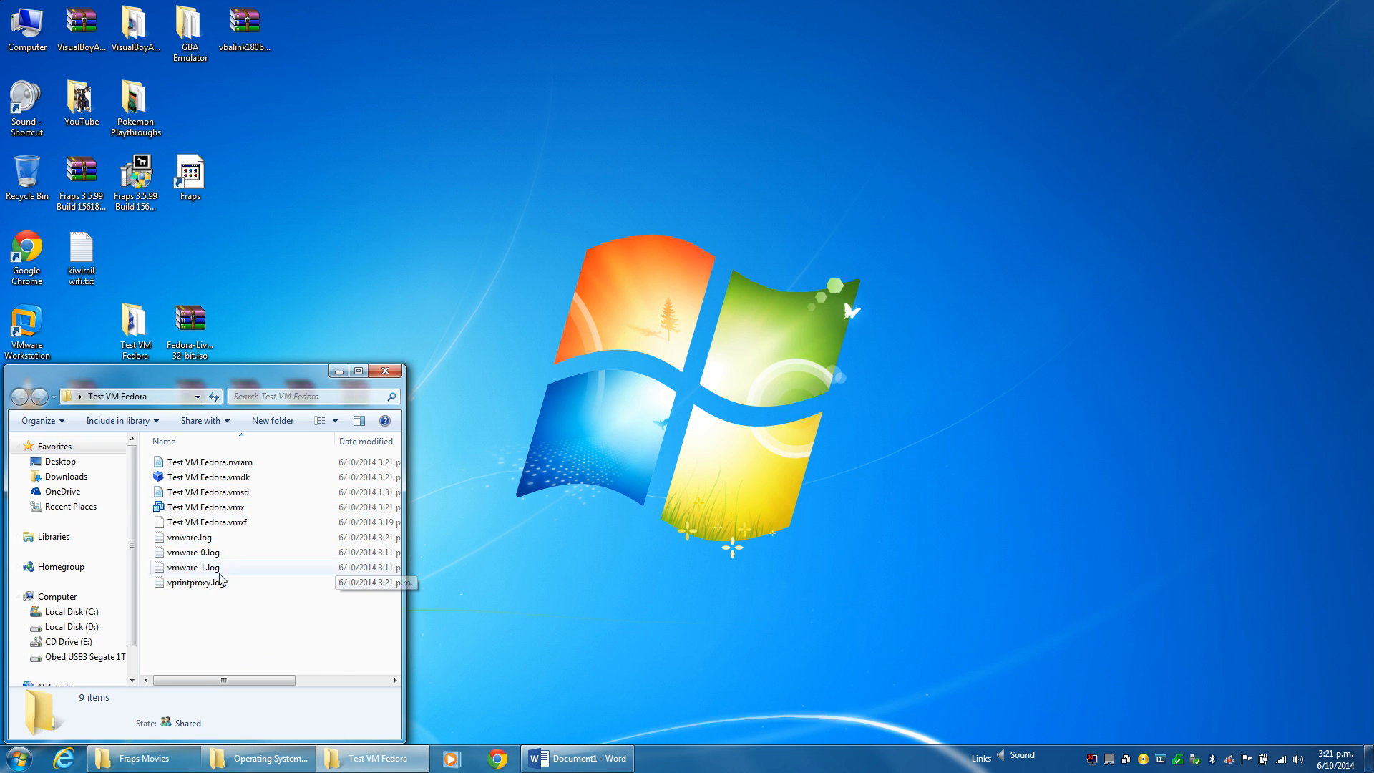
left_click(385, 370)
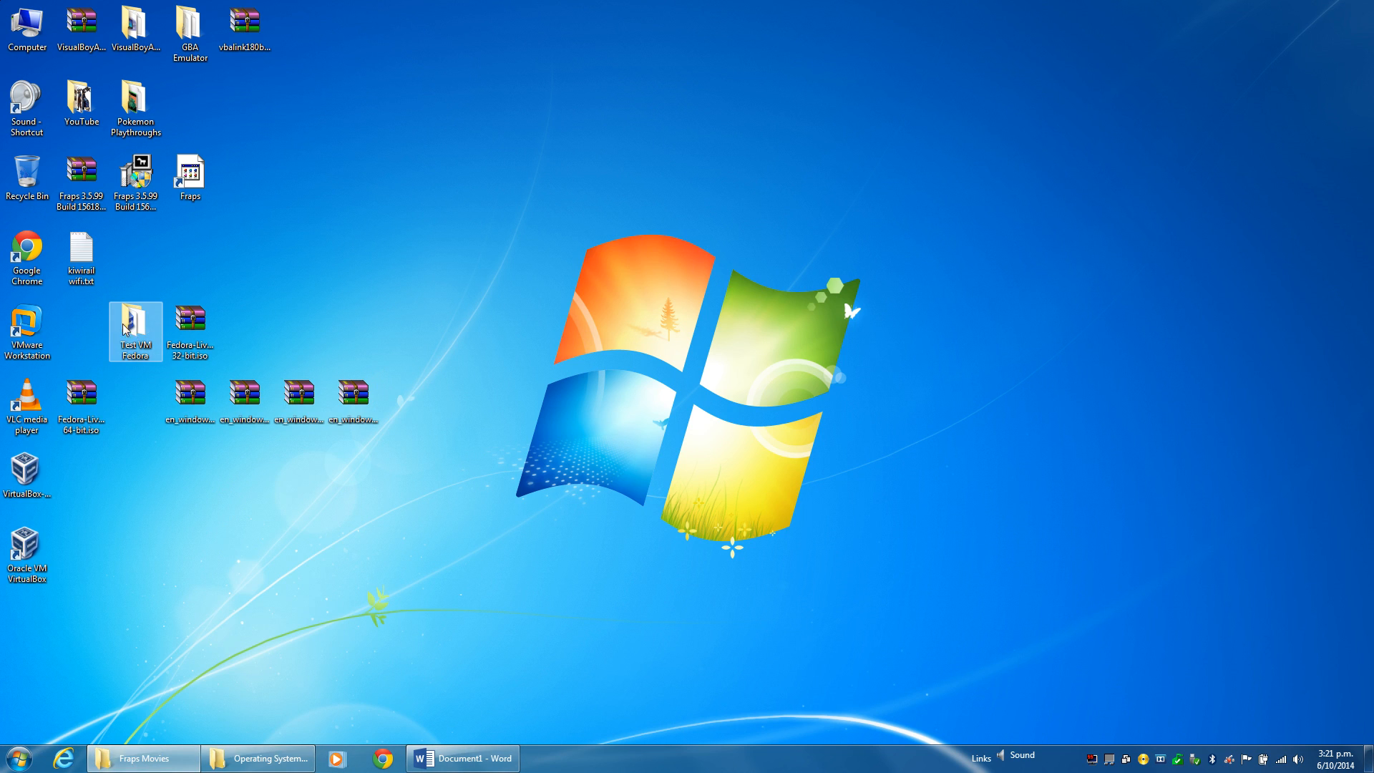
left_click_drag(134, 330, 27, 177)
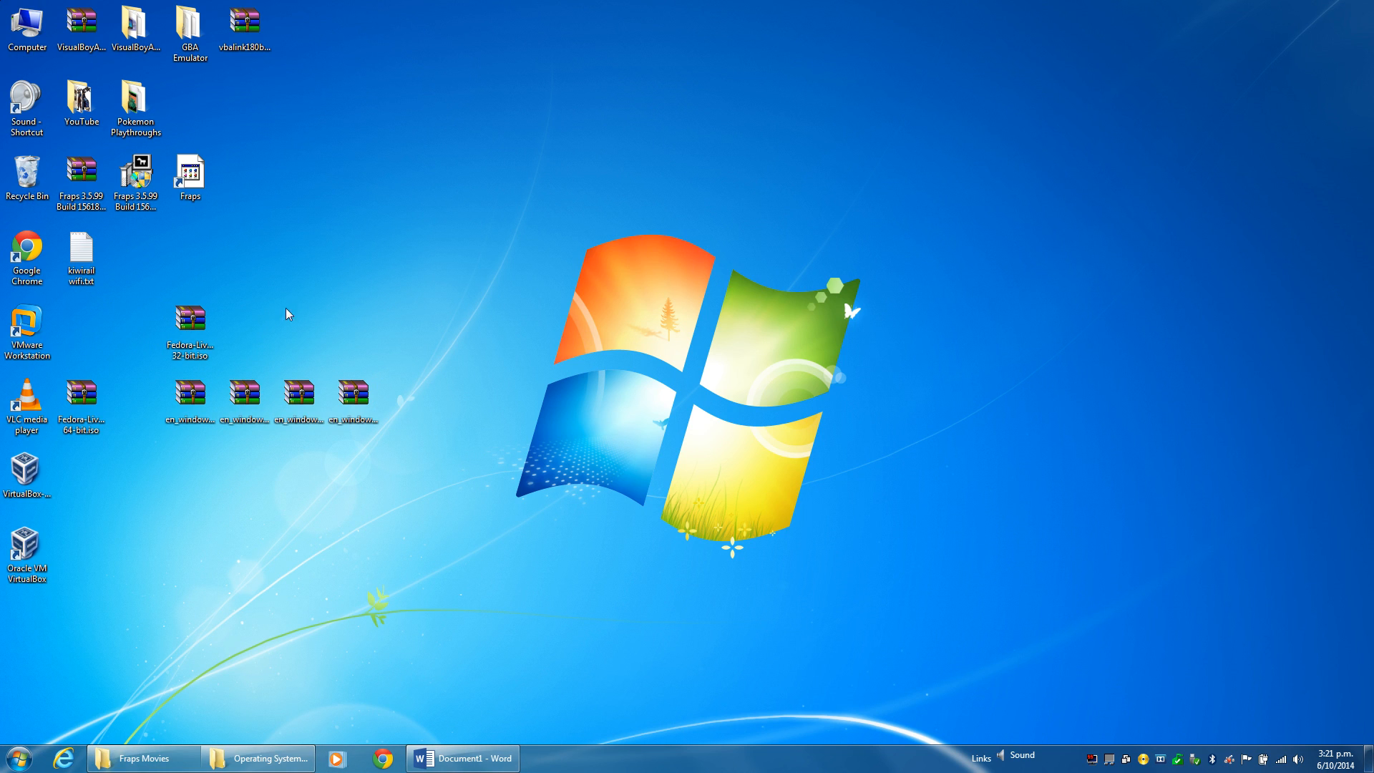